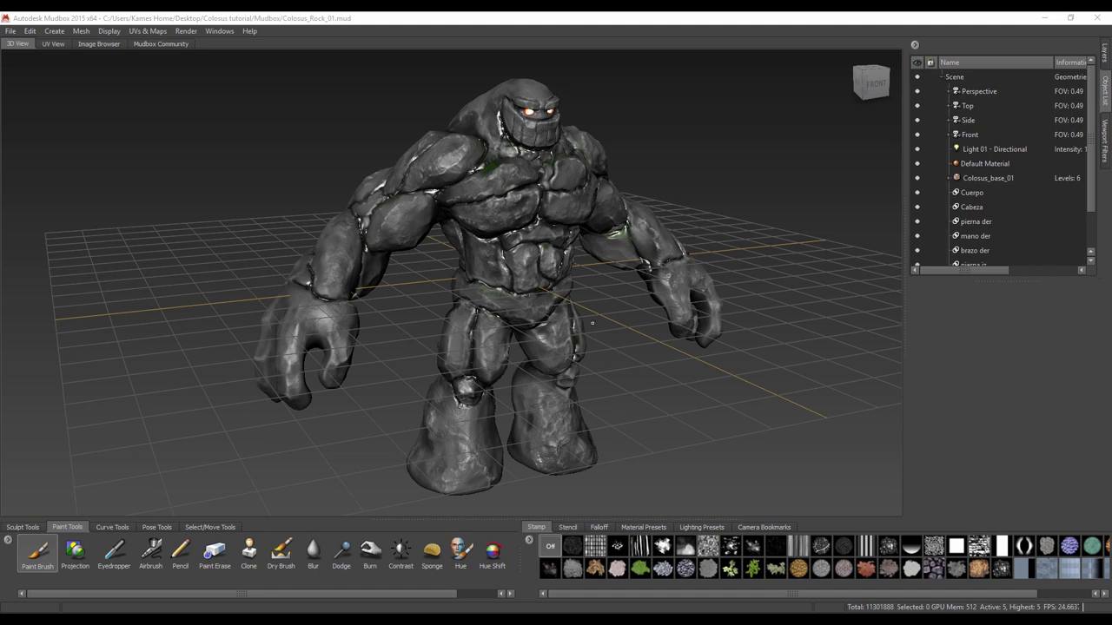
- Orbit and zoom around the golem to inspect its back, sides and front
mouse_move(709, 179)
left_mouse_down("alt")
mouse_move(556, 200)
mouse_move(313, 205)
left_mouse_up("alt")
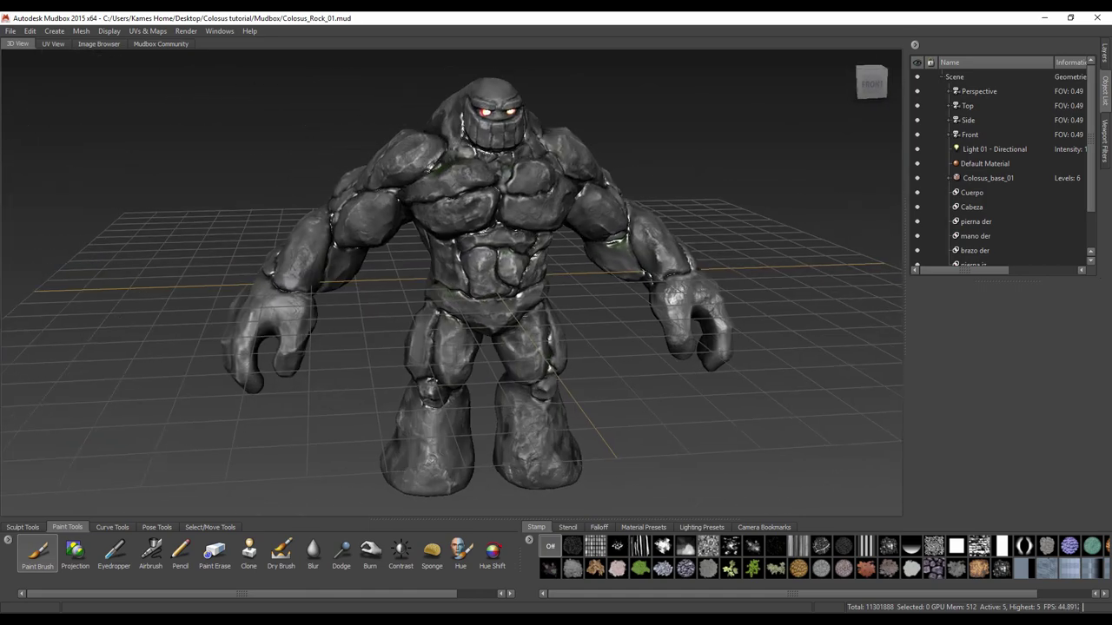
scroll(442, 114, "up", 3)
scroll(442, 114, "down", 5)
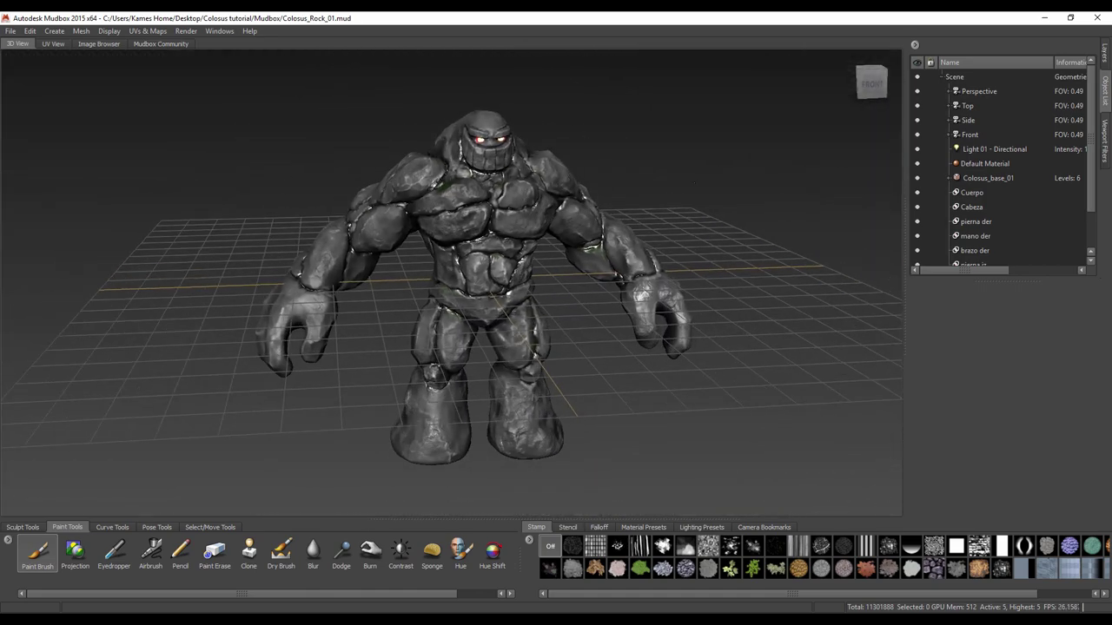
mouse_move(442, 261)
left_mouse_down("alt")
mouse_move(295, 261)
mouse_move(442, 261)
mouse_move(442, 235)
left_mouse_up("alt")
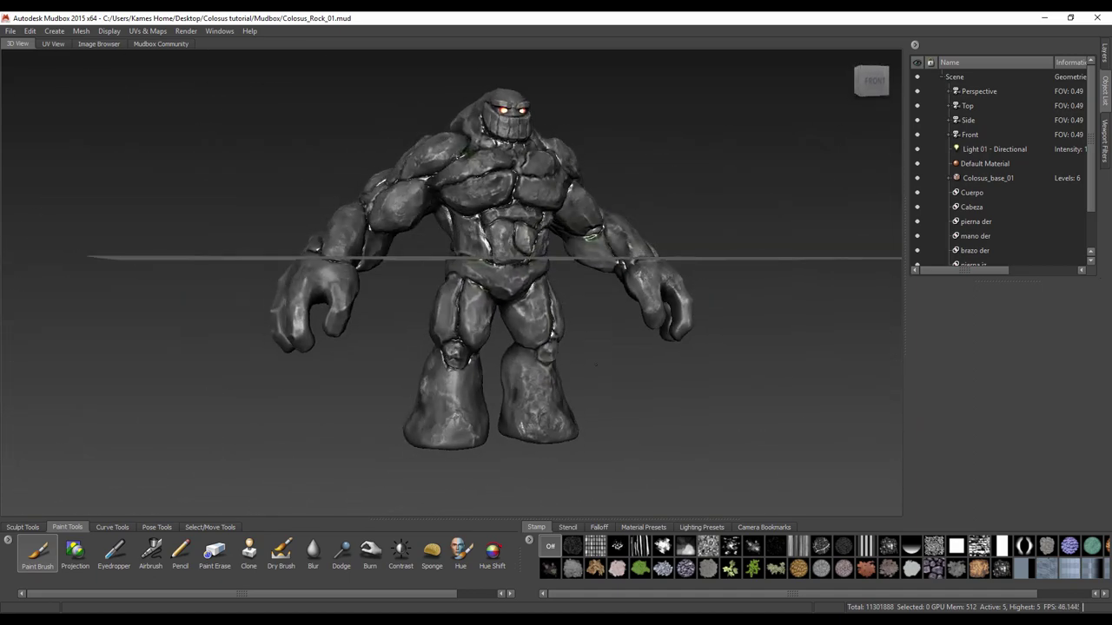
scroll(478, 304, "up", 3)
scroll(451, 278, "down", 3)
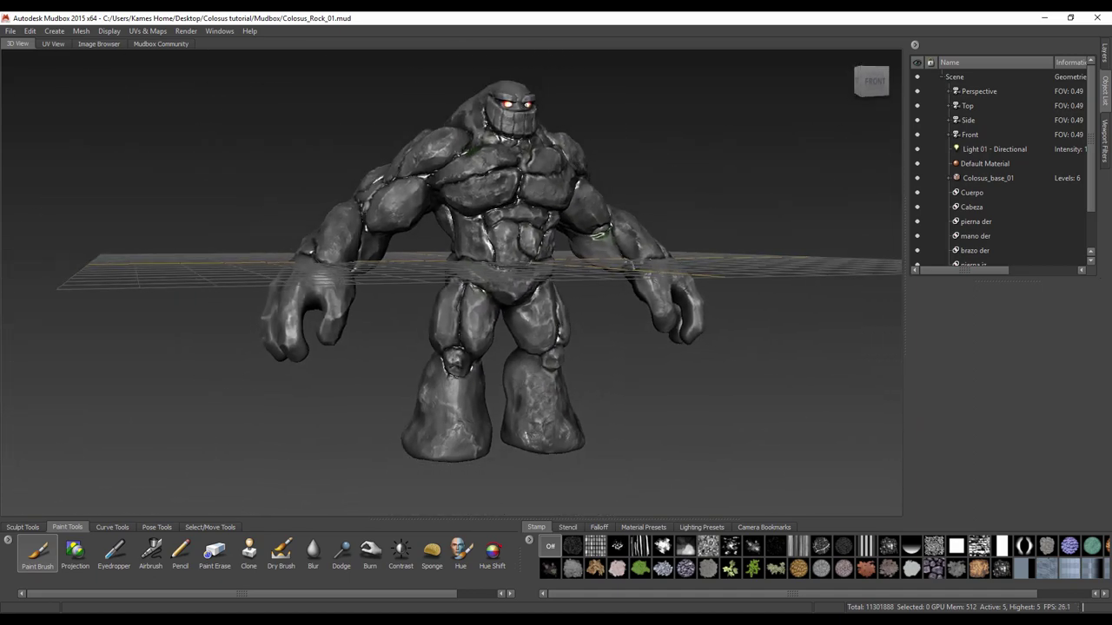
mouse_move(585, 185)
left_mouse_down("alt")
mouse_move(573, 181)
mouse_move(695, 161)
mouse_move(705, 137)
mouse_move(721, 137)
mouse_move(650, 333)
left_mouse_up("alt")
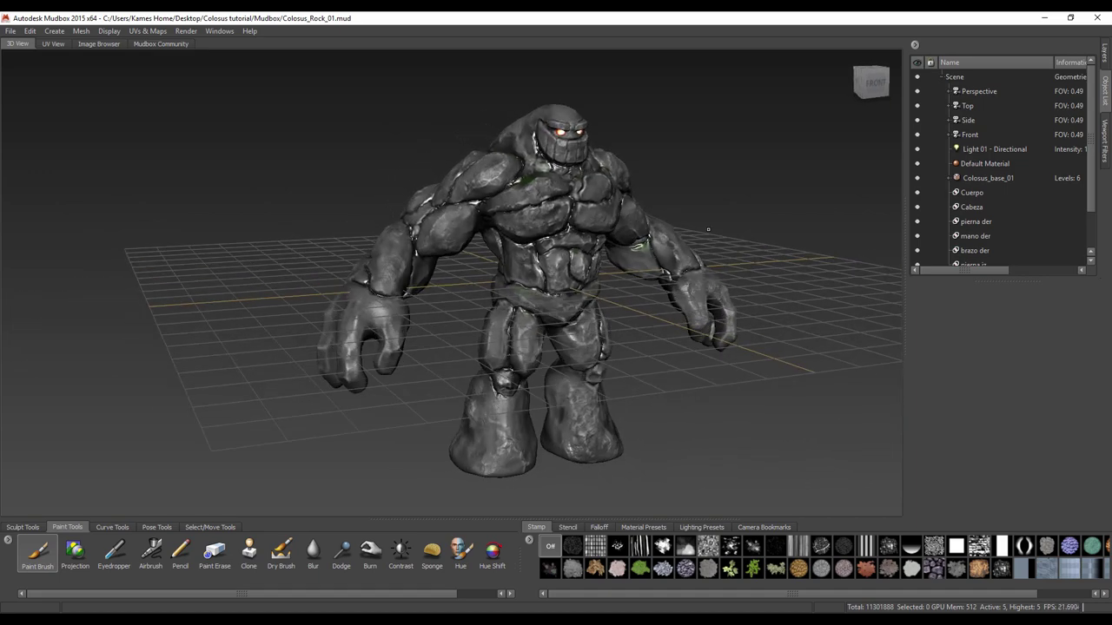
mouse_move(708, 229)
left_mouse_down("alt")
mouse_move(591, 174)
mouse_move(678, 178)
mouse_move(682, 208)
mouse_move(682, 191)
mouse_move(669, 195)
left_mouse_up("alt")
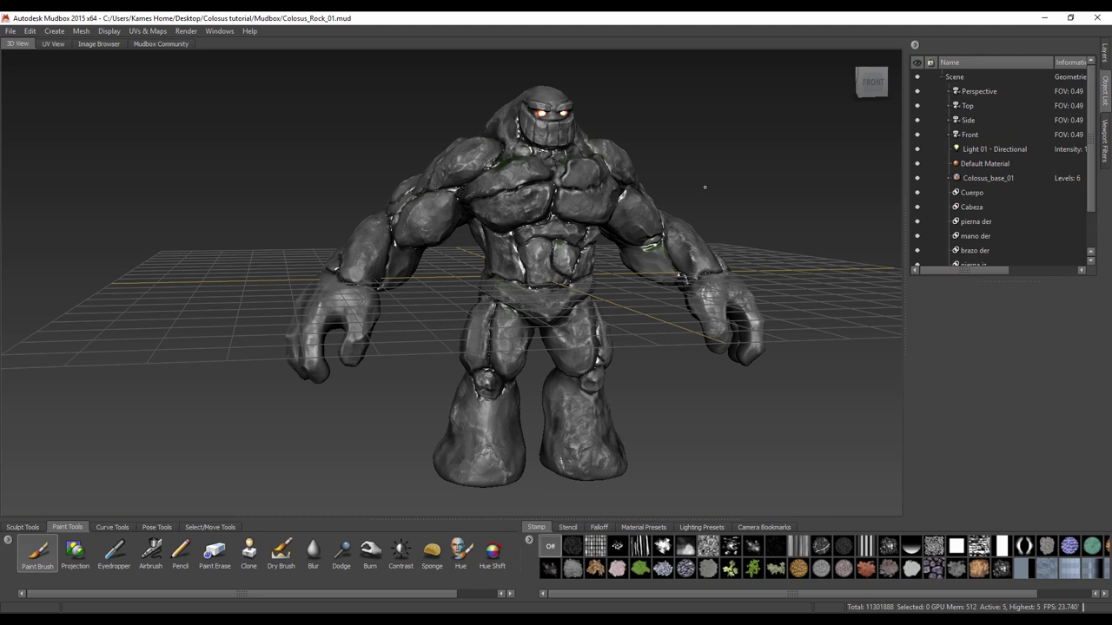
left_click_drag(705, 187, 678, 186, "alt")
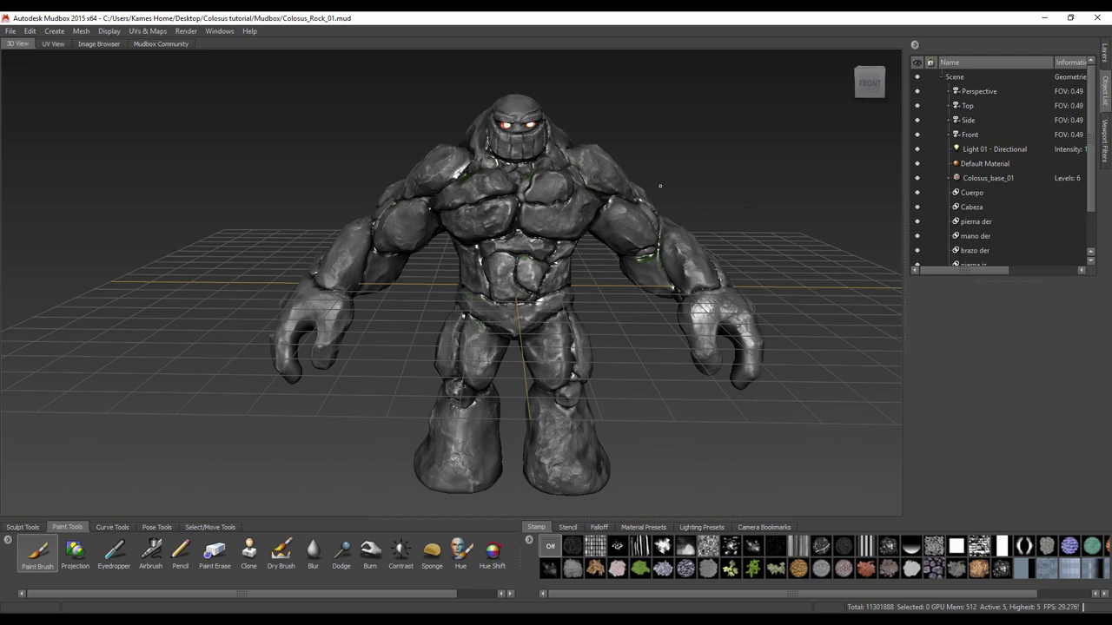
scroll(1094, 142, "down", 1)
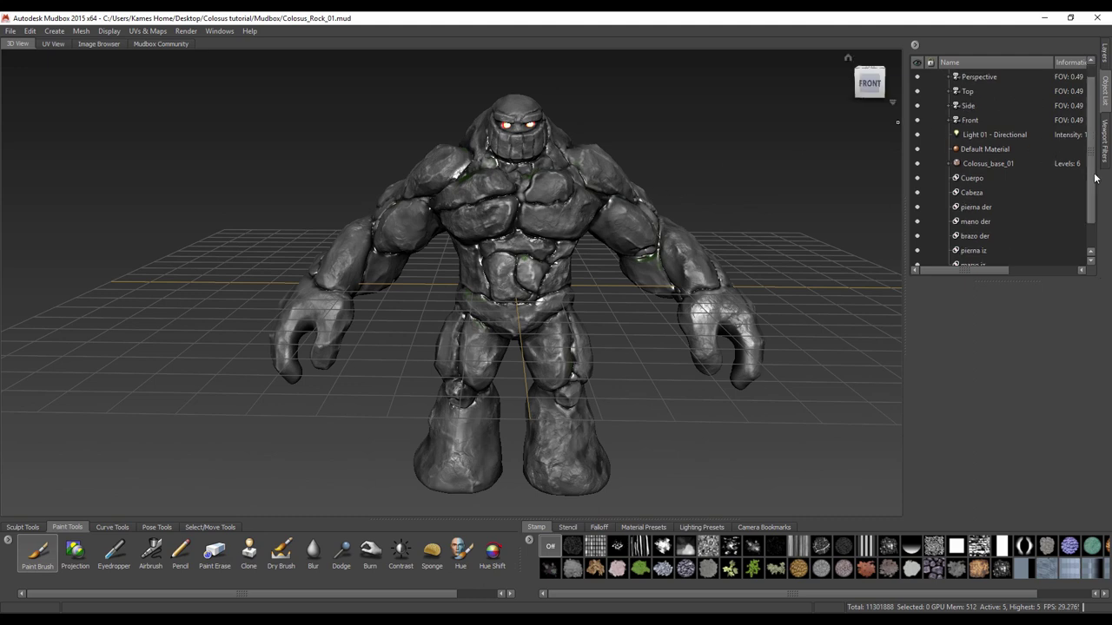
scroll(1094, 142, "down", 1)
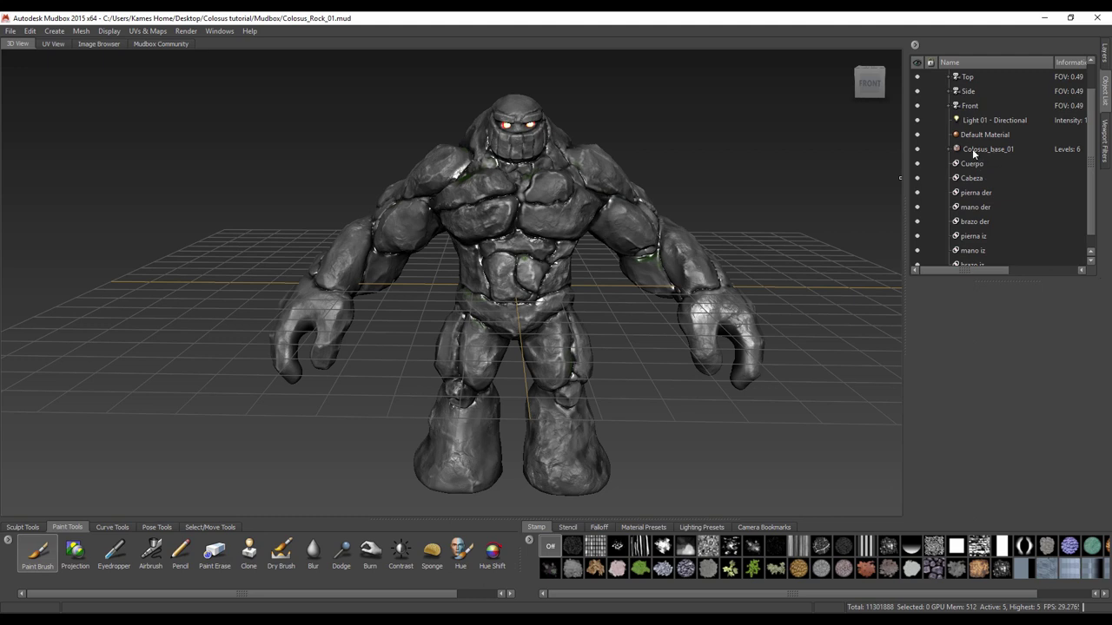
- Select the Colosus_base_01 mesh and square the view to a straight front view
left_click(974, 152)
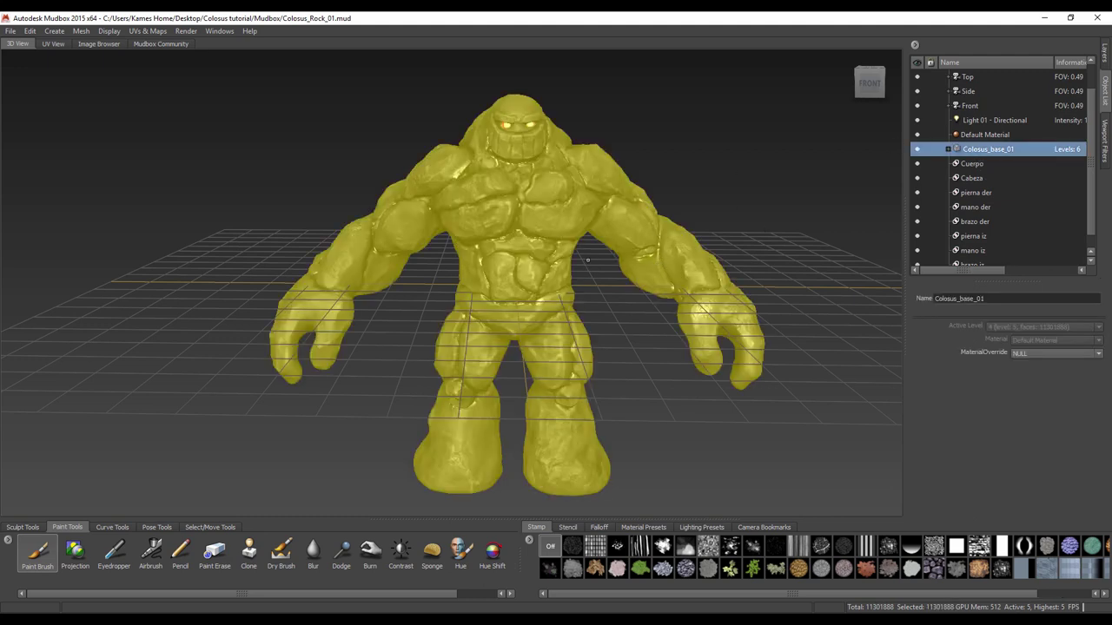
left_click_drag(599, 290, 763, 184, "alt")
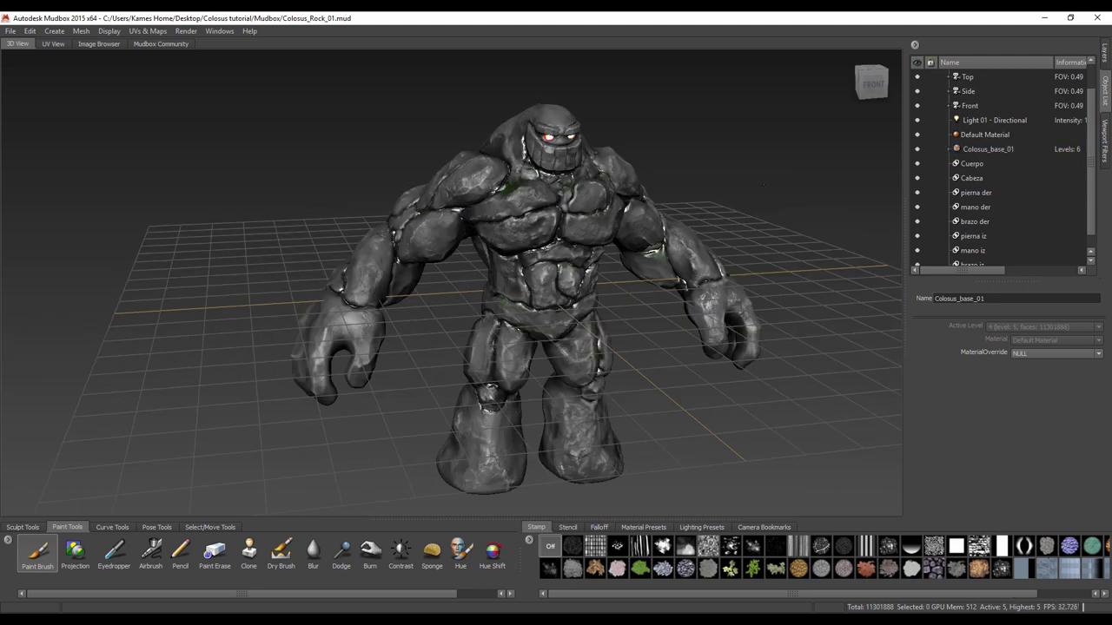
left_click(871, 84)
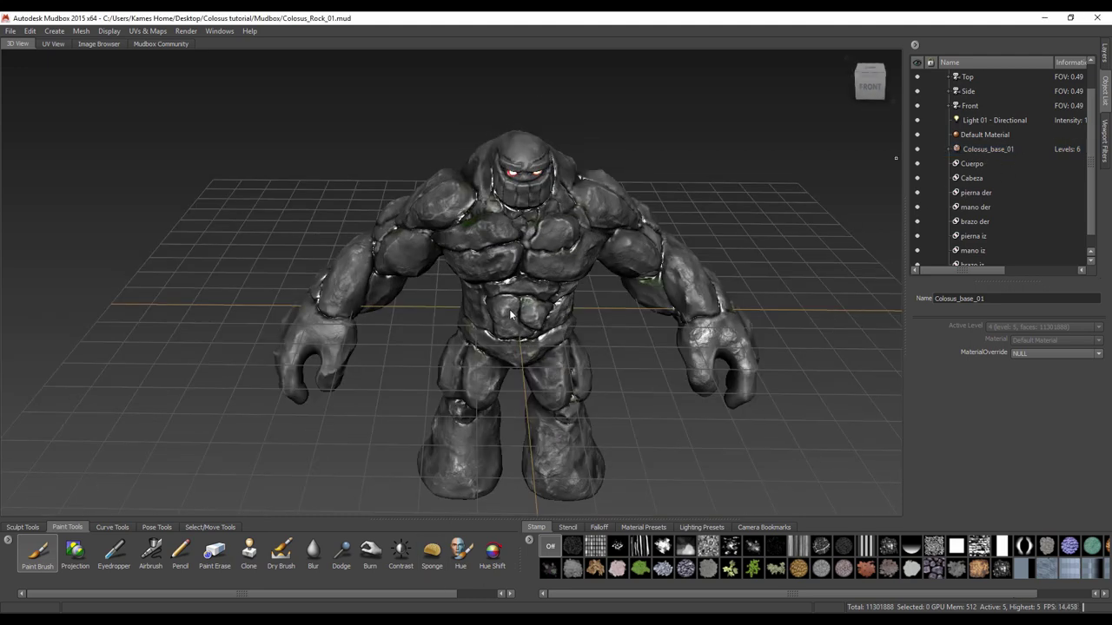
left_click(975, 148)
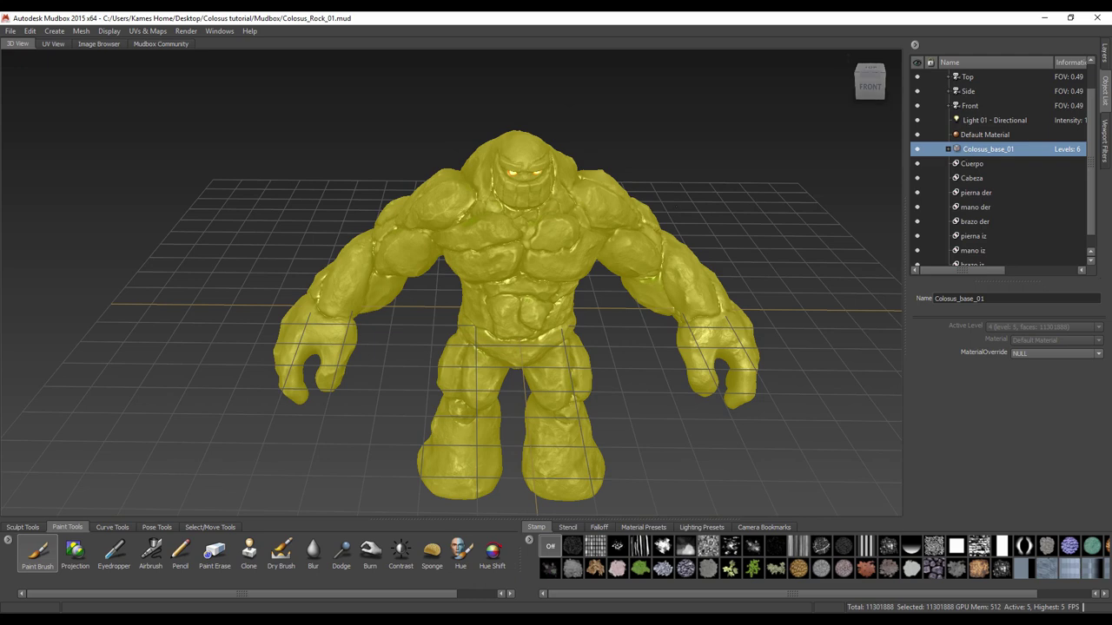
left_click(870, 85)
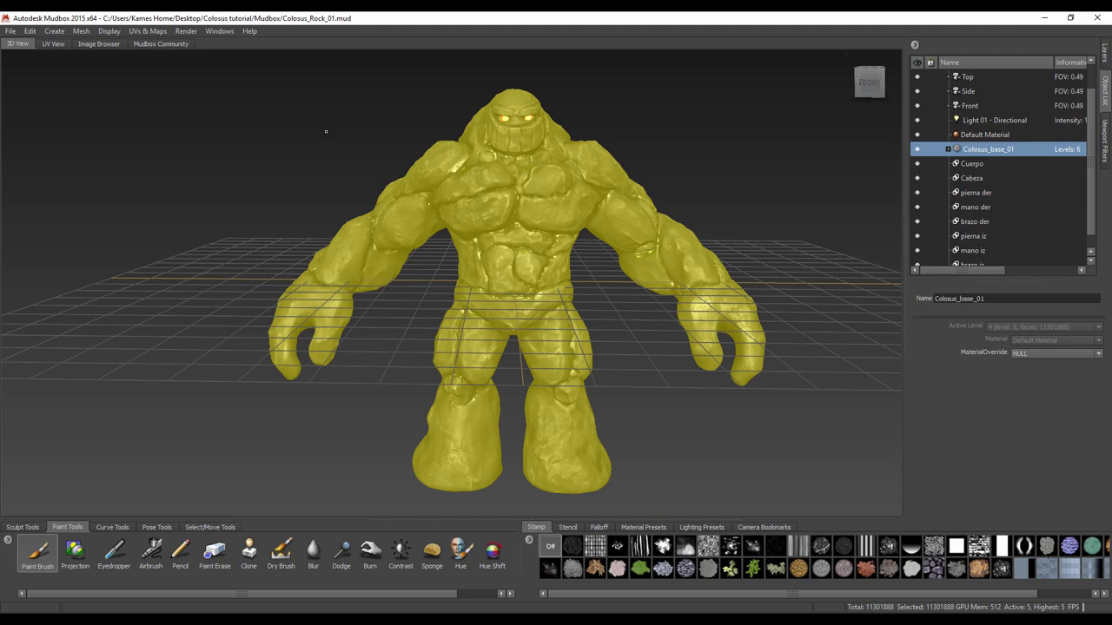
- Reduce Colosus_base_01 by 90% to create the Colosus_base_01-reduced copy
left_click(80, 34)
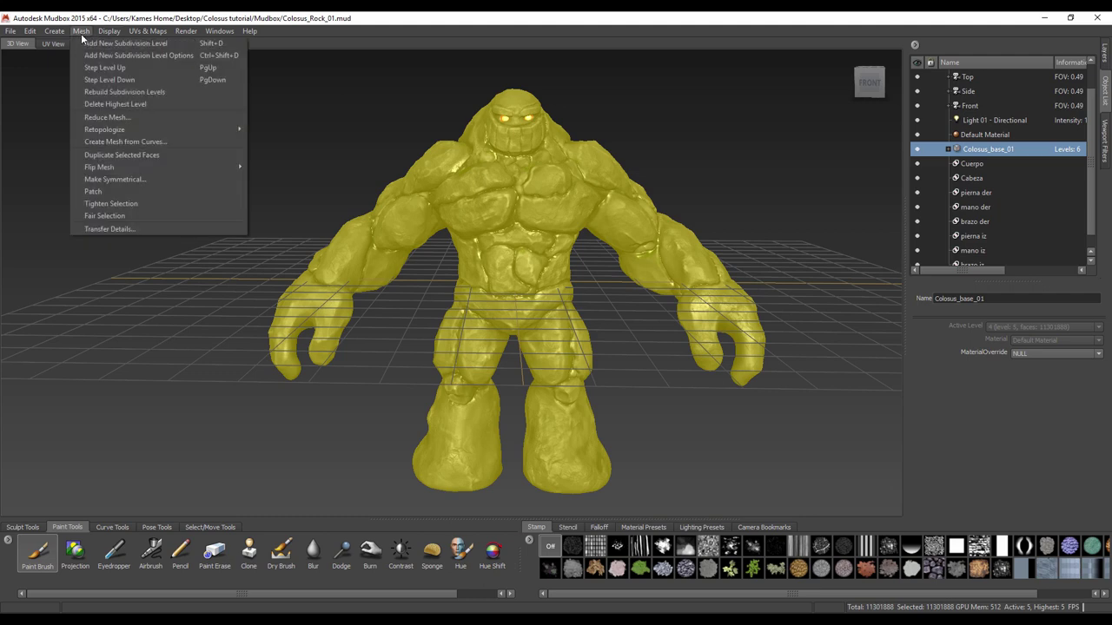
left_click(157, 119)
left_click_drag(569, 225, 807, 130)
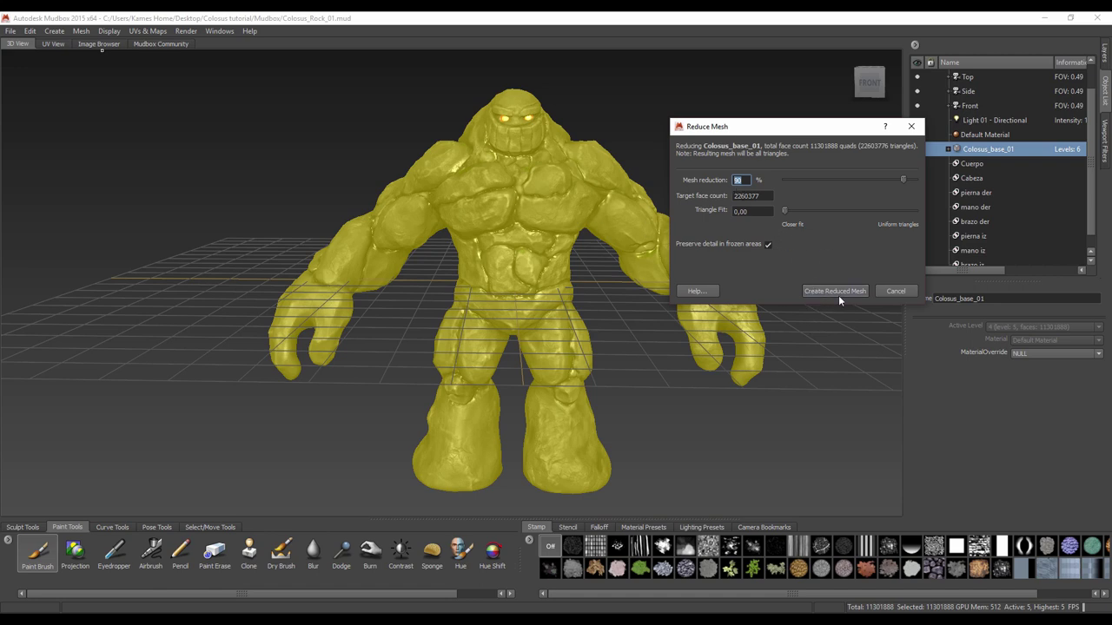
left_click(829, 292)
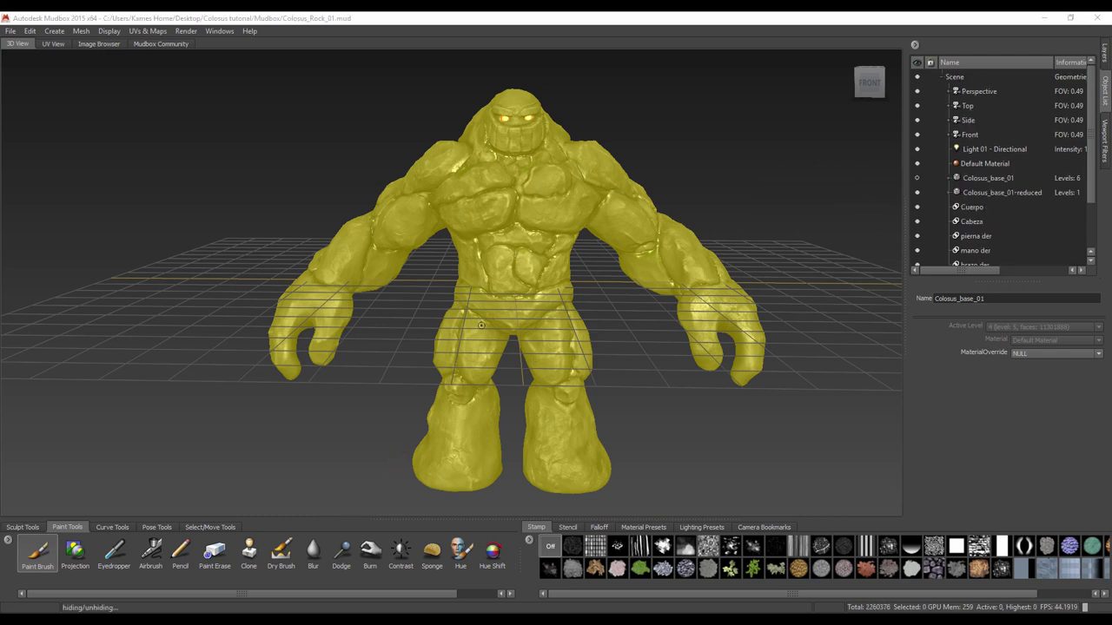
- Turn on the wireframe overlay and inspect the reduced mesh's chest and torso
left_click_drag(446, 324, 576, 218, "alt")
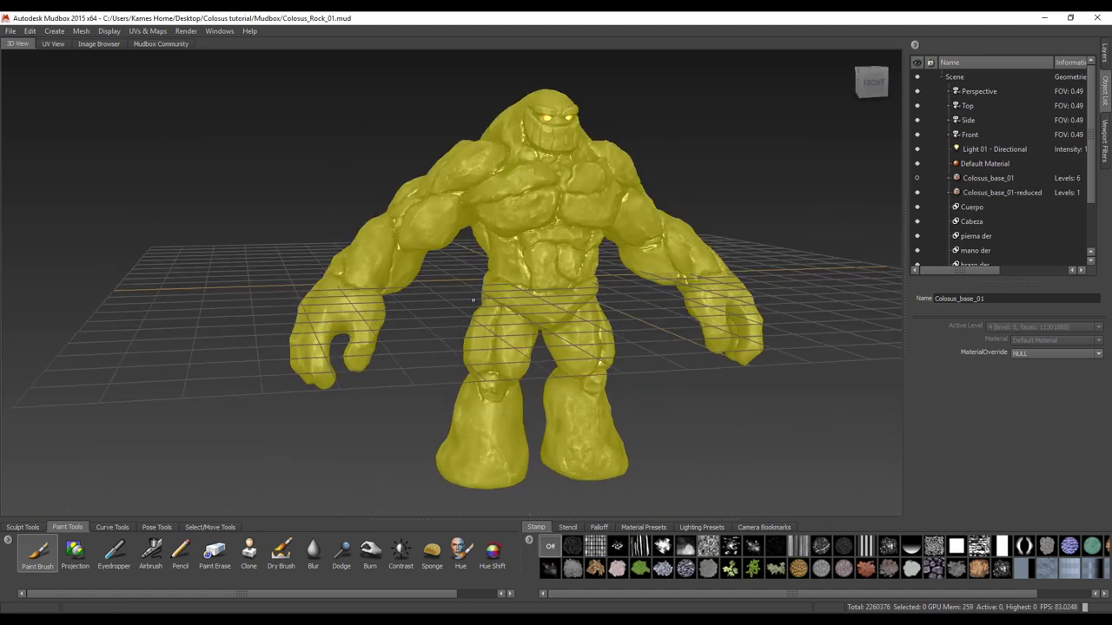
right_click_drag(576, 220, 615, 317, "alt")
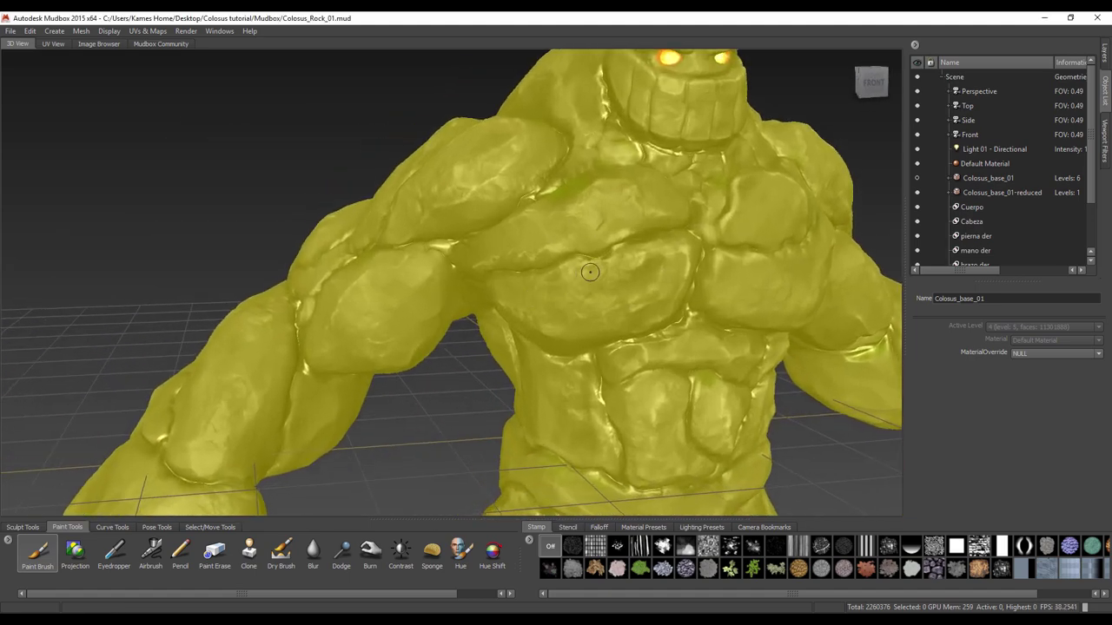
key("shift+w")
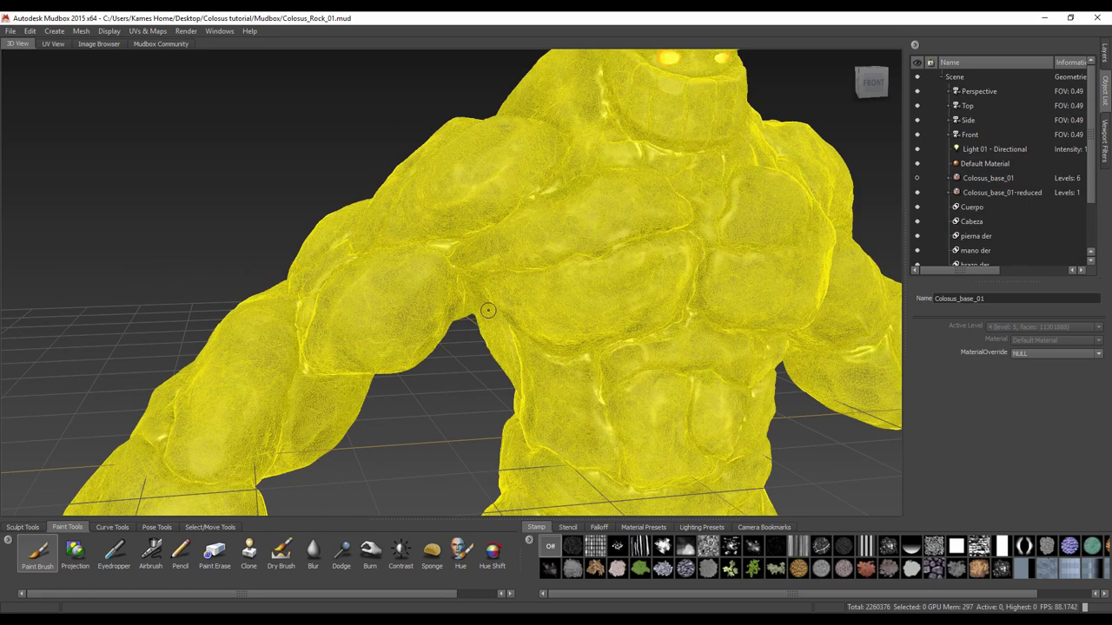
mouse_move(466, 259)
right_mouse_down("alt")
mouse_move(512, 439)
mouse_move(472, 261)
right_mouse_up("alt")
left_click_drag(472, 261, 576, 244, "alt")
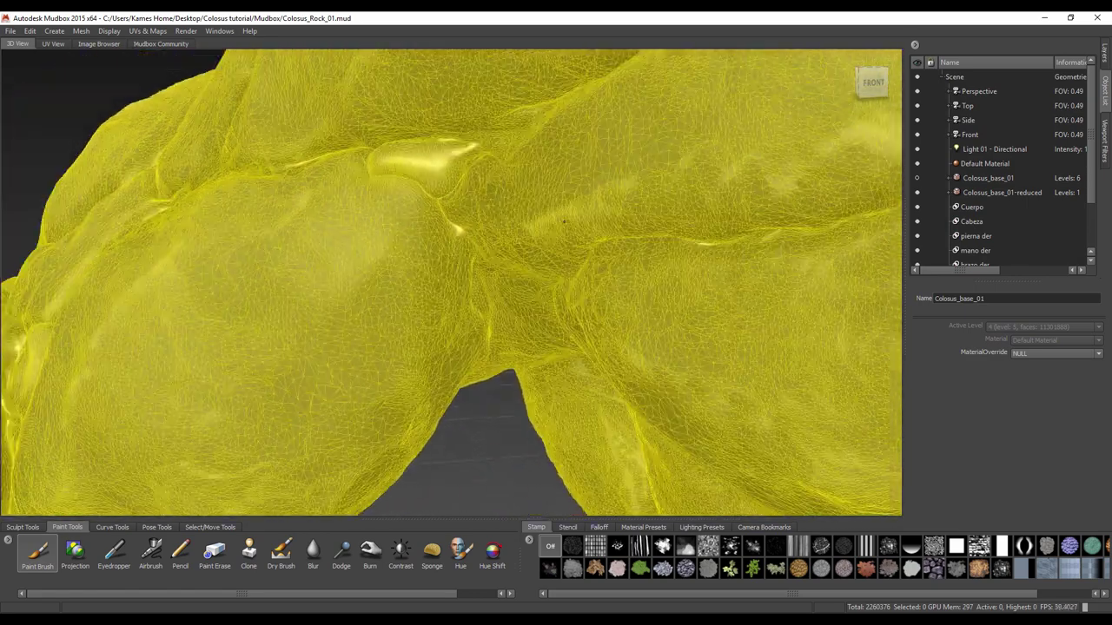
left_click_drag(474, 324, 521, 217, "alt")
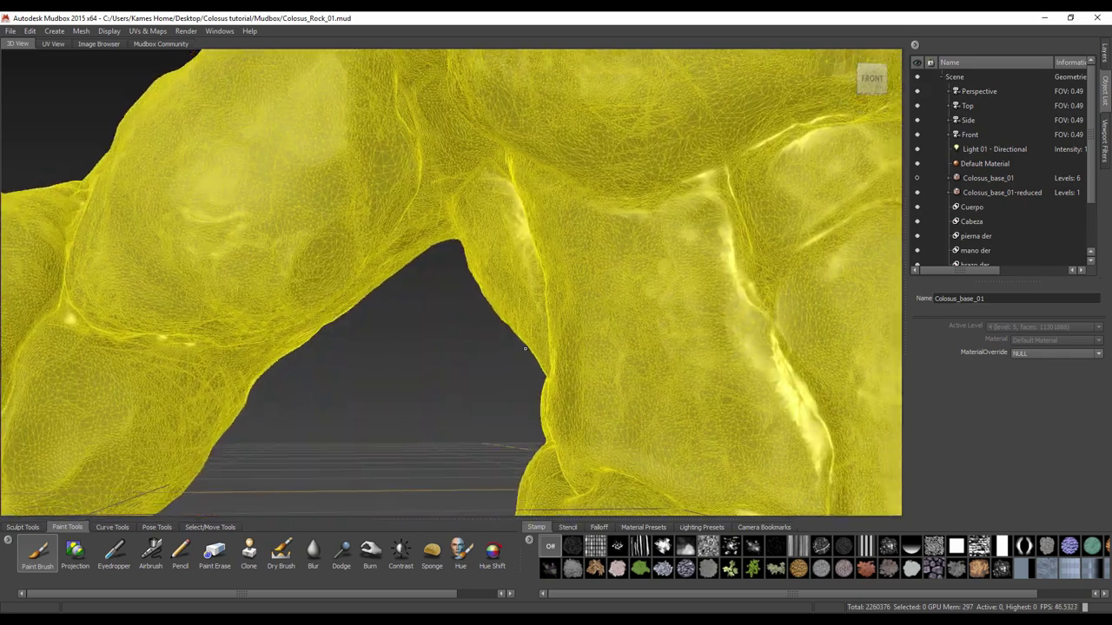
right_click_drag(521, 217, 493, 144, "alt")
left_click_drag(493, 143, 556, 287, "alt")
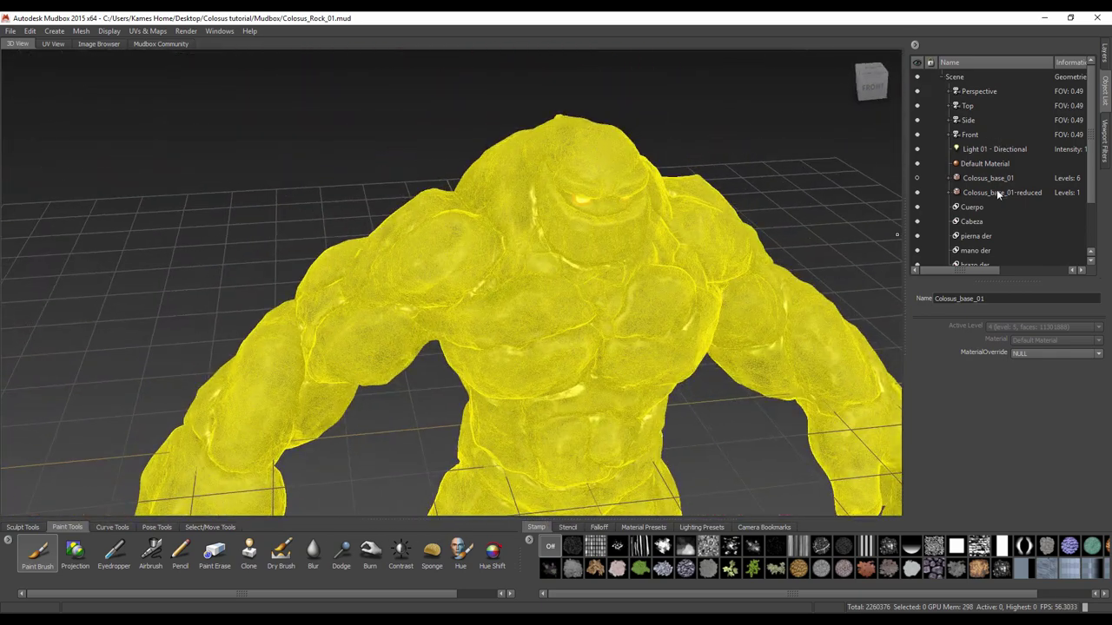
- Select Colosus_base_01-reduced and view the colossus from a three-quarter angle
left_click(997, 192)
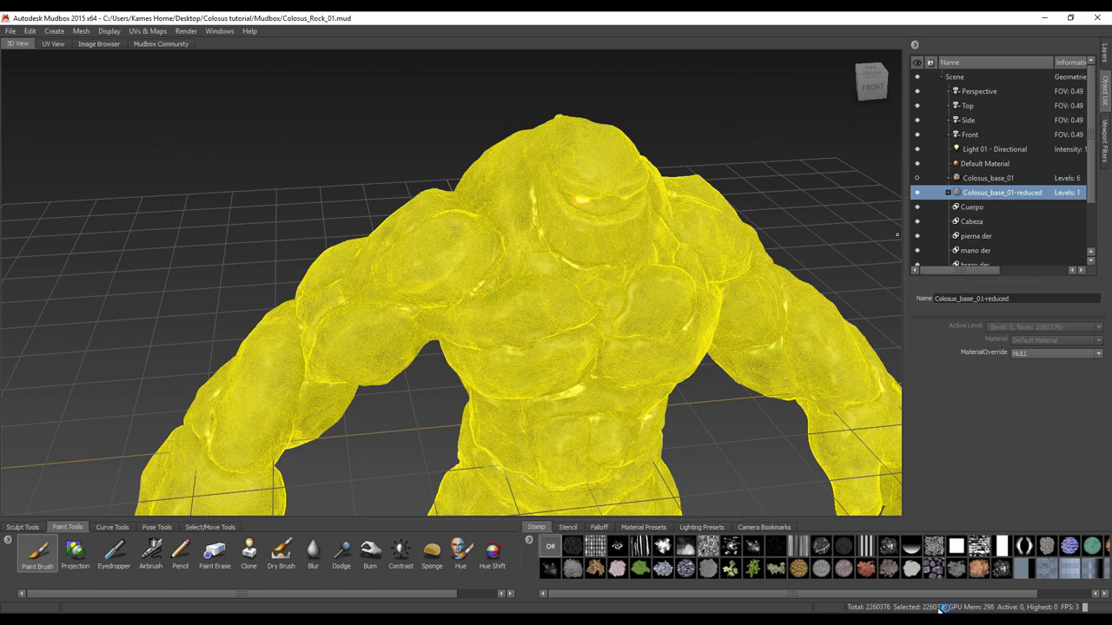
scroll(652, 443, "down", 5)
left_click_drag(663, 405, 629, 407, "alt")
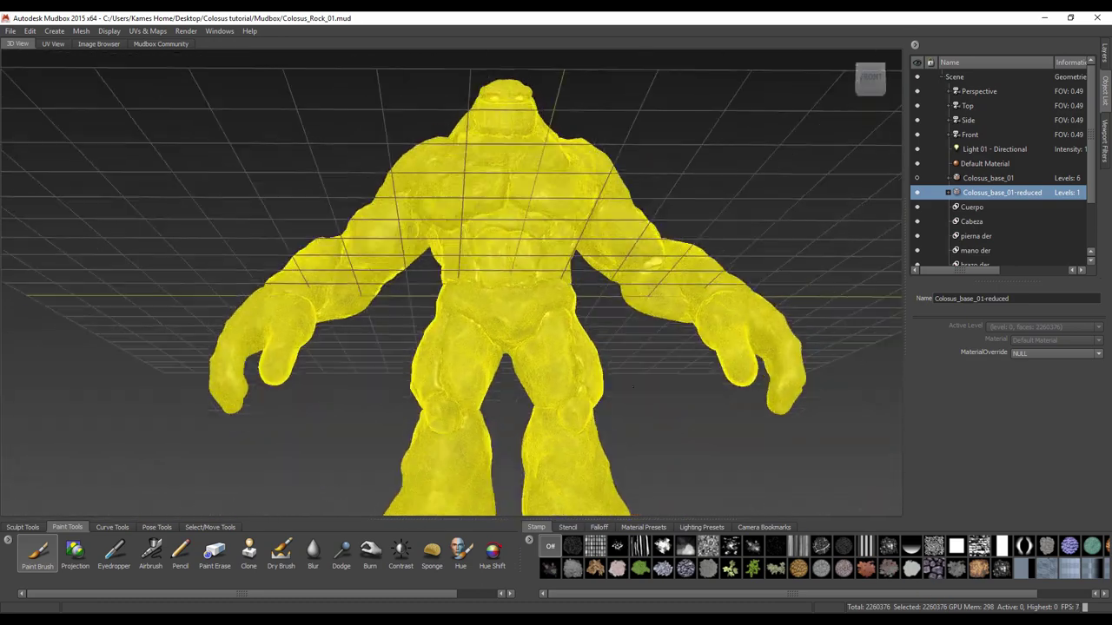
mouse_move(534, 303)
left_mouse_down("alt")
mouse_move(618, 302)
mouse_move(834, 261)
left_mouse_up("alt")
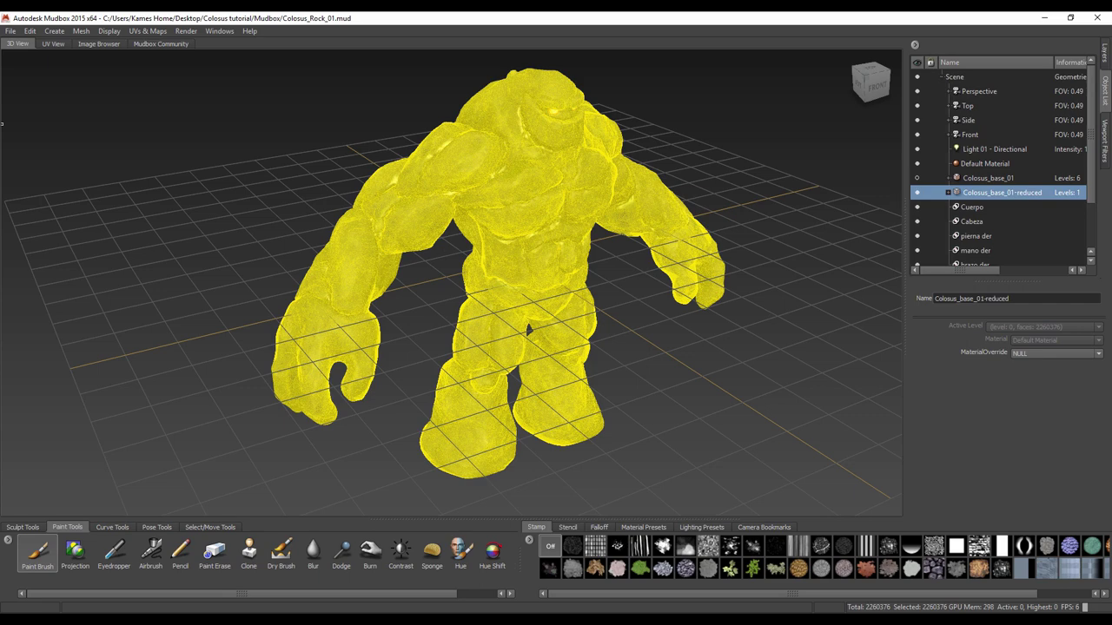
- Export the reduced mesh as Colosus_HIGH_01.OBJ into the 3d files folder
left_click(12, 31)
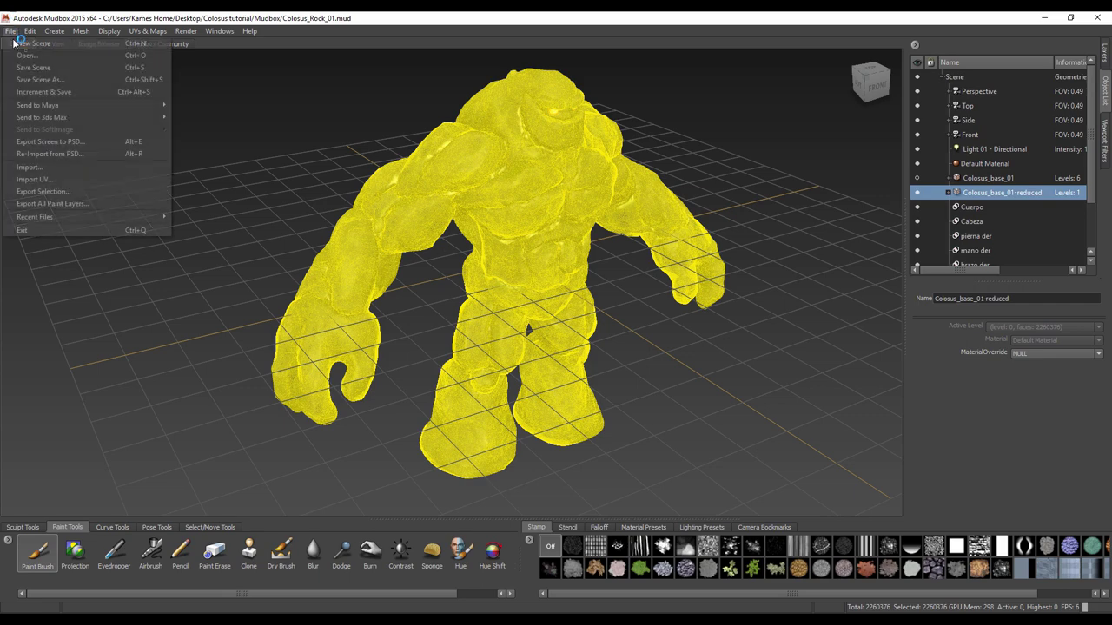
left_click(52, 192)
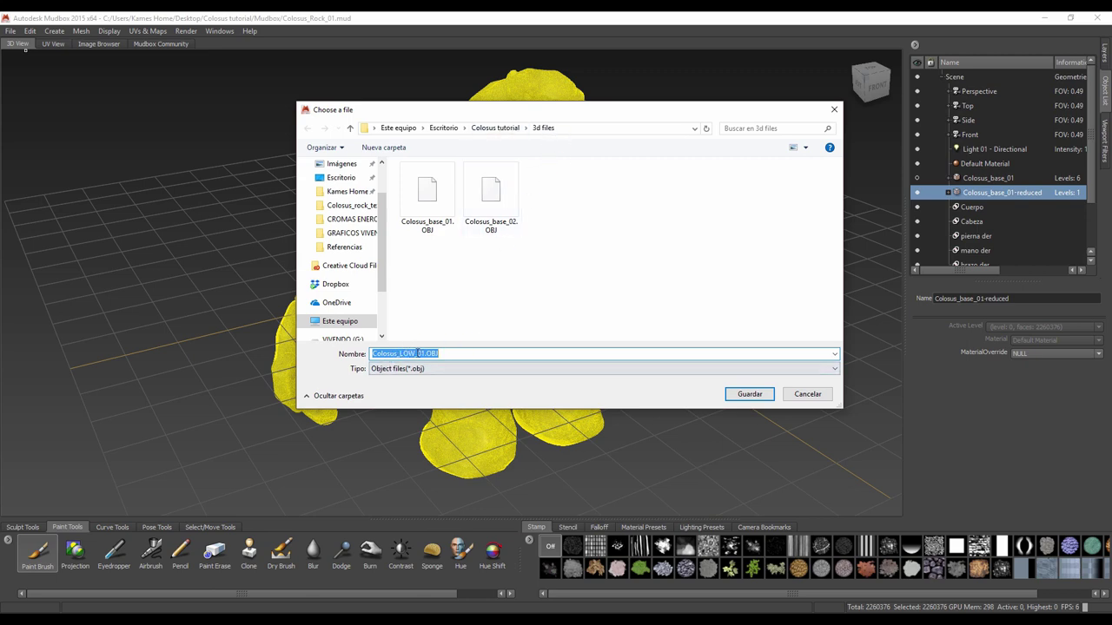
left_click(417, 353)
left_click_drag(416, 354, 399, 353)
type("HIGH")
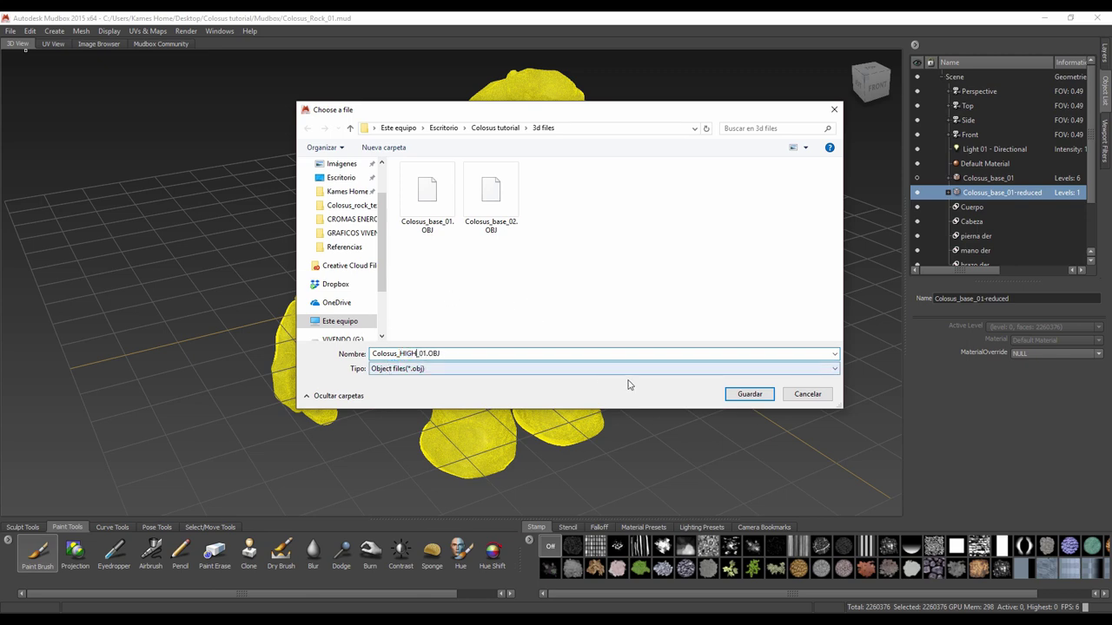
left_click(740, 396)
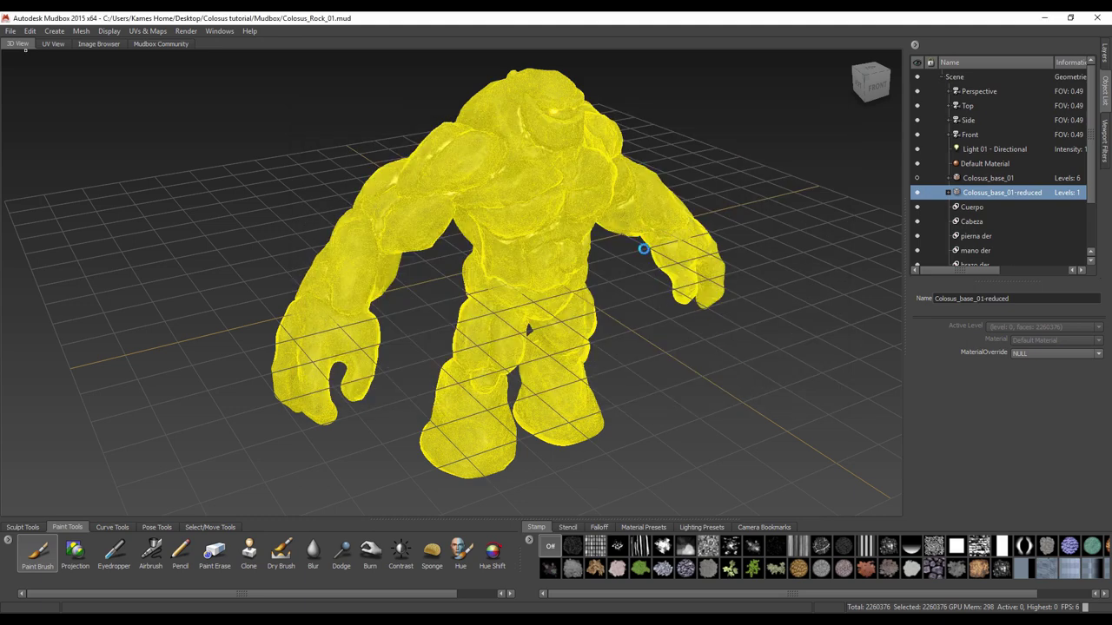
mouse_move(629, 305)
left_mouse_down("alt")
mouse_move(667, 386)
mouse_move(635, 277)
mouse_move(551, 218)
mouse_move(684, 397)
left_mouse_up("alt")
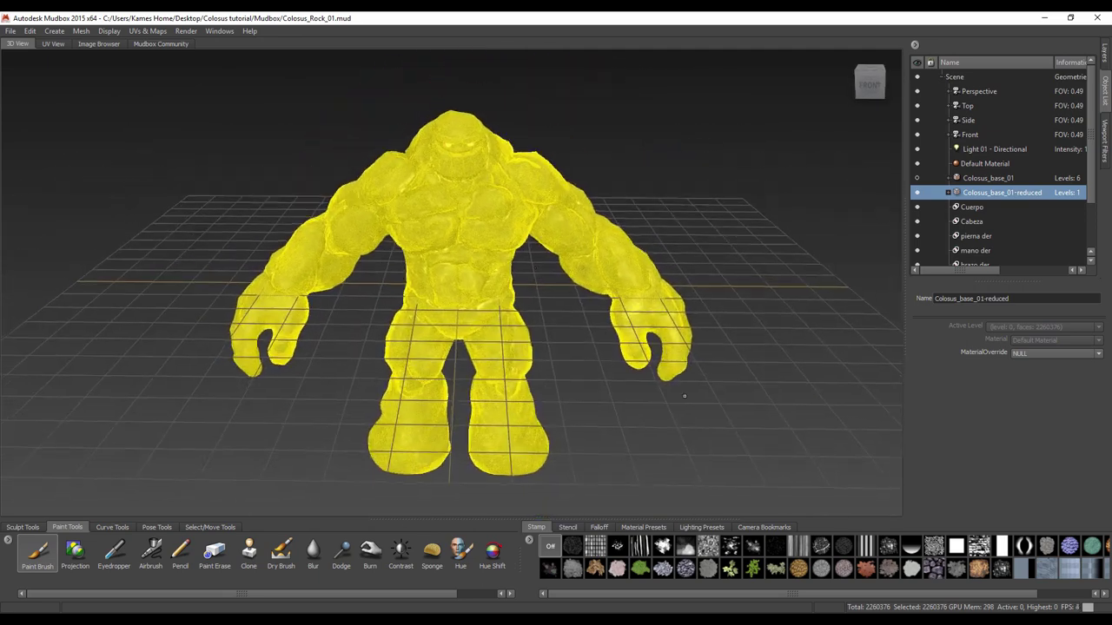
- Hide Colosus_base_01-reduced and show the original Colosus_base_01 in the viewport
left_click(917, 192)
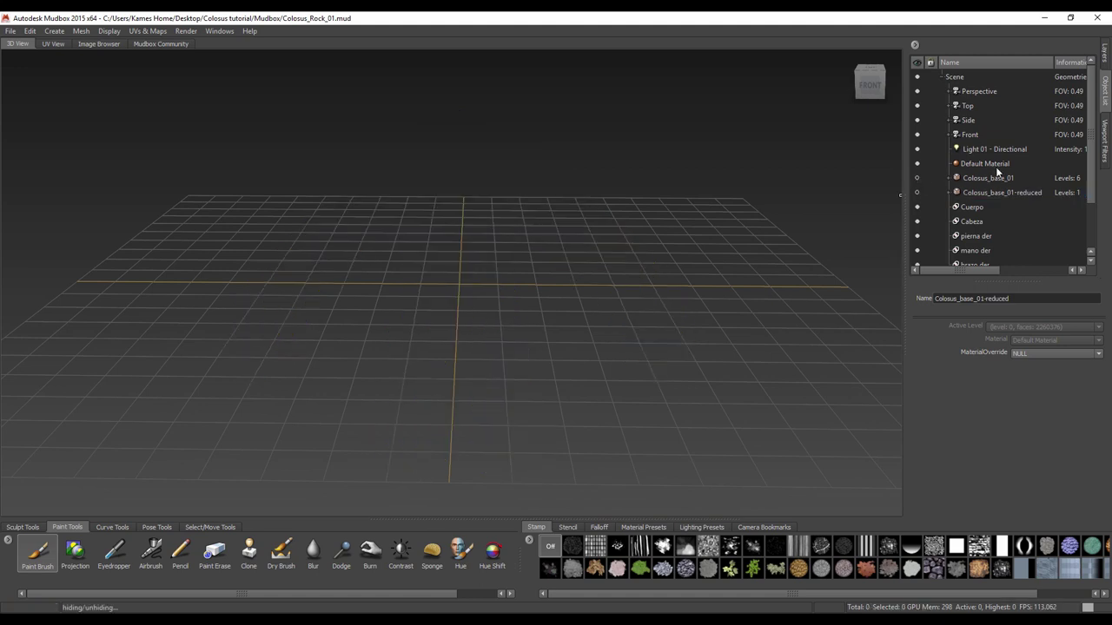
left_click(917, 179)
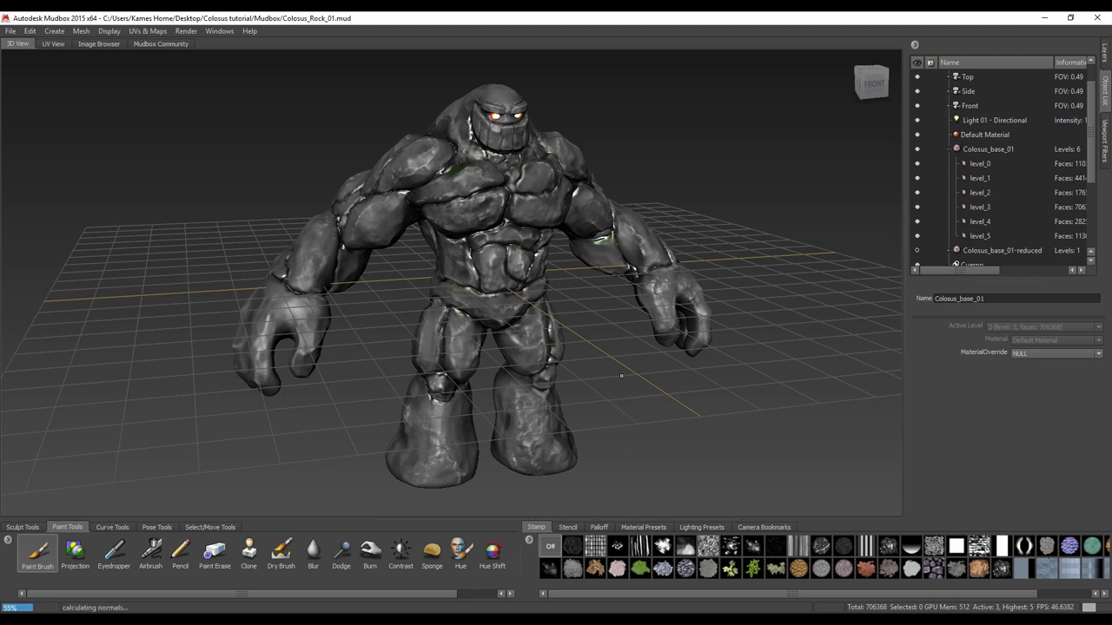
- Step Colosus_base_01 down through the subdivision levels to level 0
key("Page_Down")
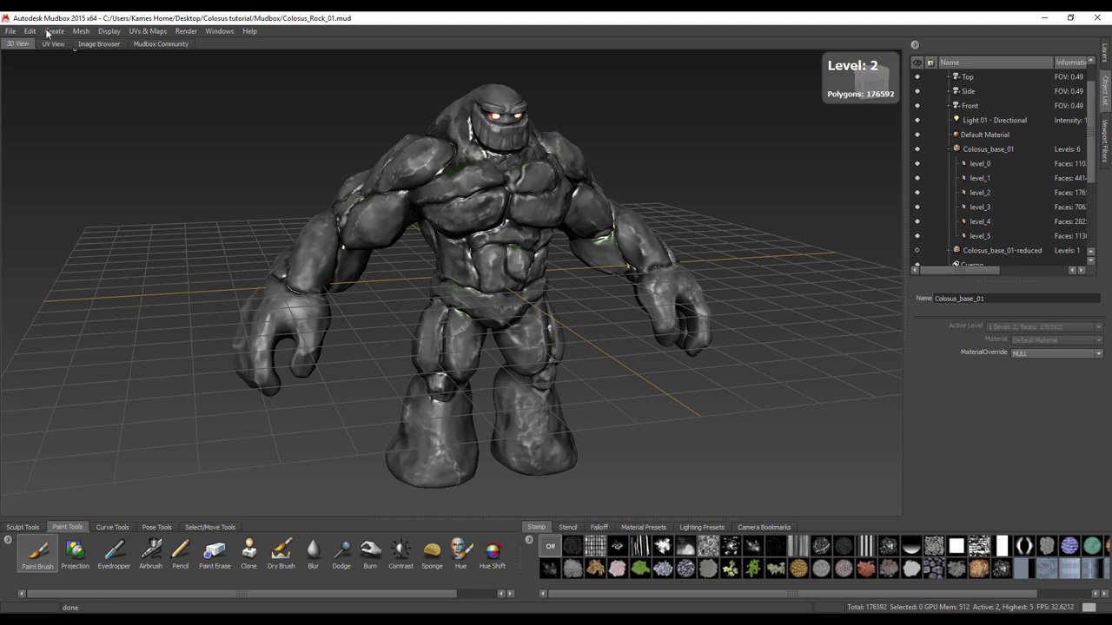
left_click(31, 31)
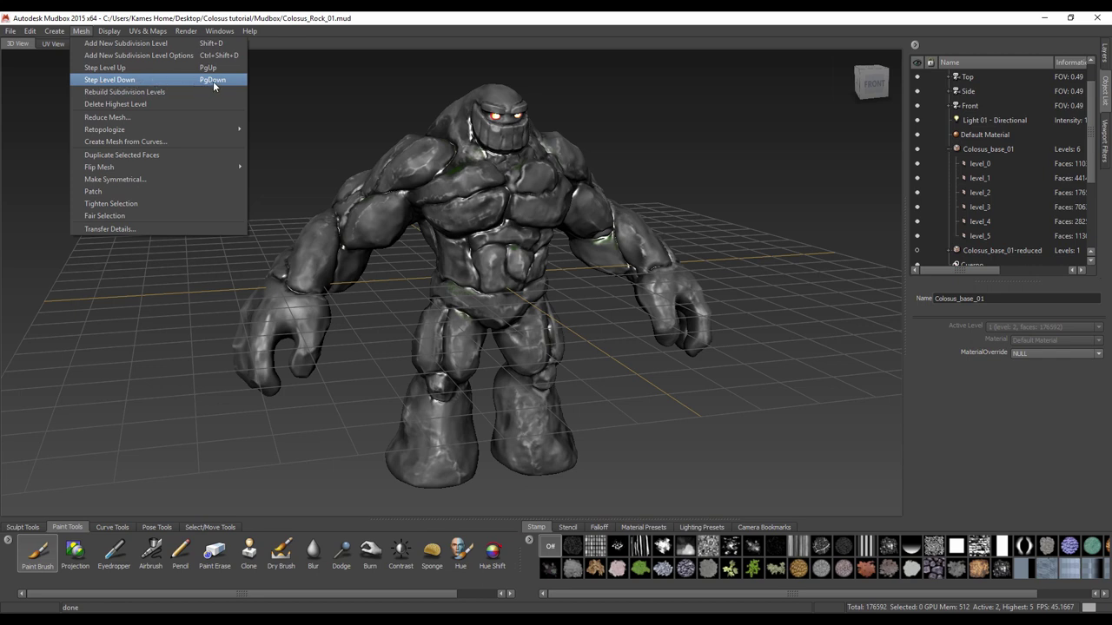
left_click(667, 126)
key("Page_Down")
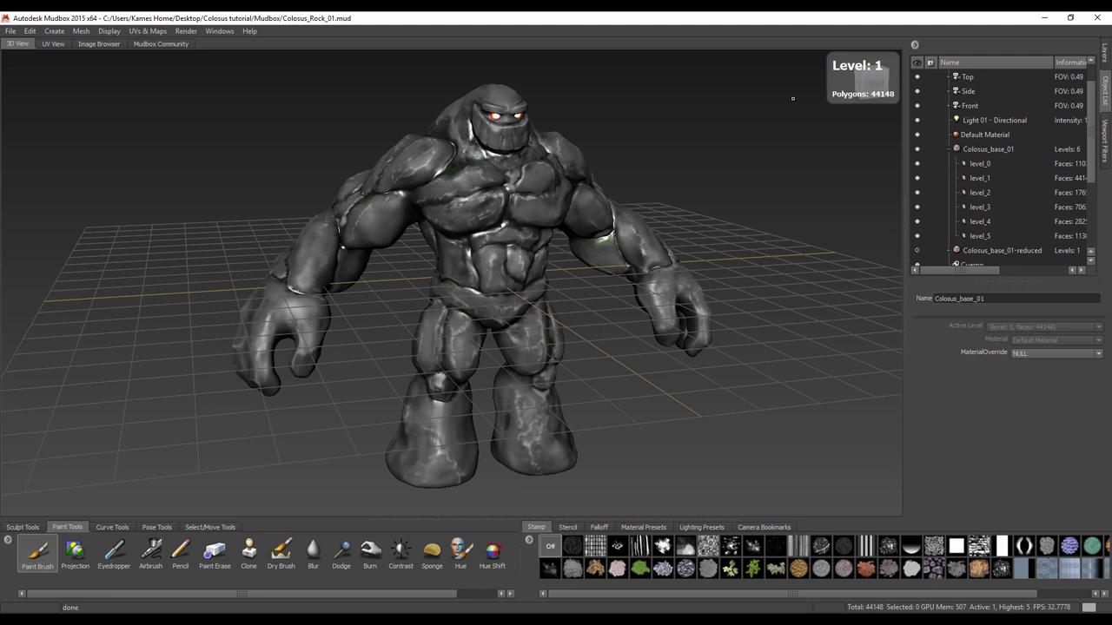
key("Page_Down")
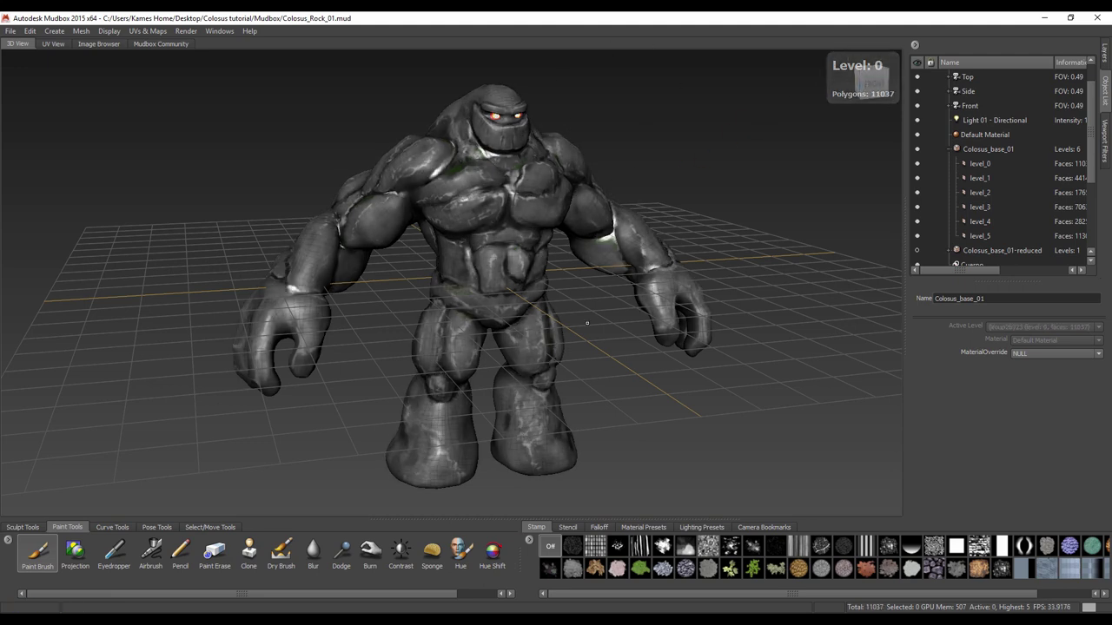
- Frame the level-0 colossus and orbit around it to inspect the sides and back
scroll(636, 203, "up", 5)
key("f")
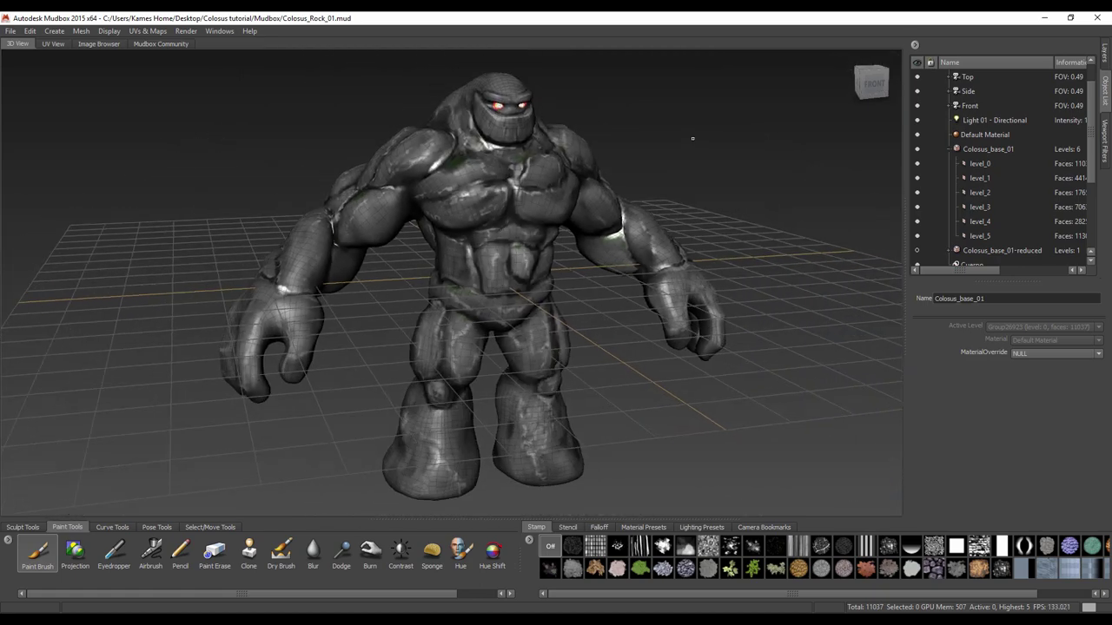
mouse_move(452, 286)
left_mouse_down("alt")
mouse_move(713, 286)
mouse_move(522, 287)
mouse_move(695, 286)
left_mouse_up("alt")
scroll(452, 287, "up", 3)
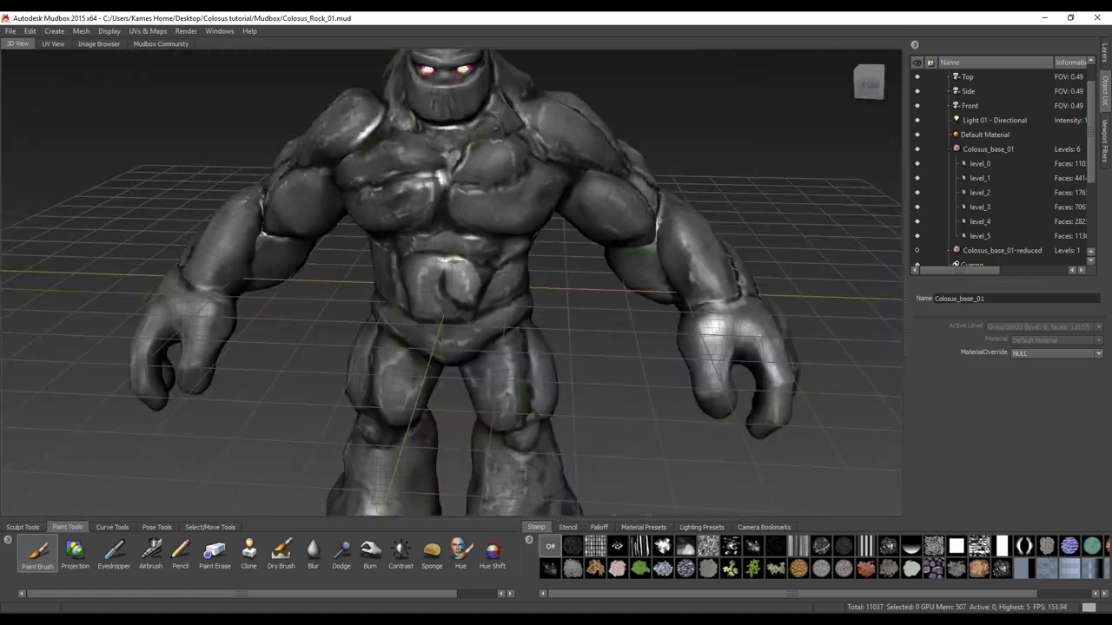
scroll(451, 287, "down", 3)
mouse_move(608, 225)
left_mouse_down("alt")
mouse_move(782, 225)
mouse_move(669, 322)
left_mouse_up("alt")
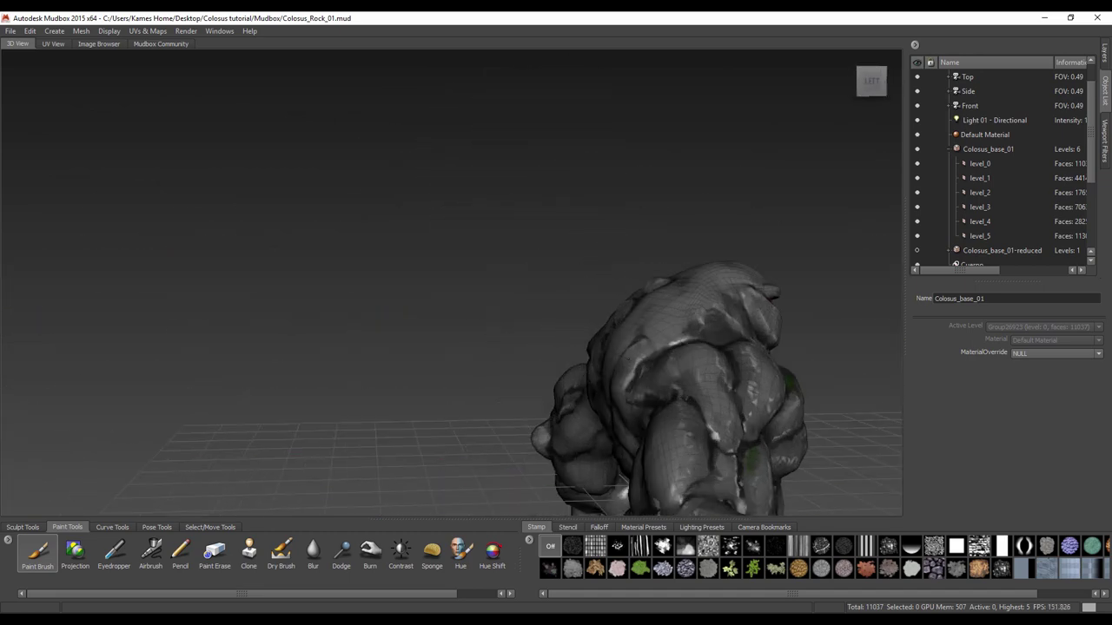
scroll(670, 322, "up", 3)
scroll(539, 298, "up", 3)
mouse_move(634, 258)
left_mouse_down("alt")
mouse_move(859, 317)
mouse_move(886, 304)
mouse_move(886, 261)
left_mouse_up("alt")
- Select Colosus_base_01 and export it as Colosus_LOW_01.OBJ into the 3d files folder
right_click_drag(558, 372, 539, 356, "alt")
mouse_move(538, 356)
left_mouse_down("alt")
mouse_move(491, 323)
mouse_move(521, 348)
left_mouse_up("alt")
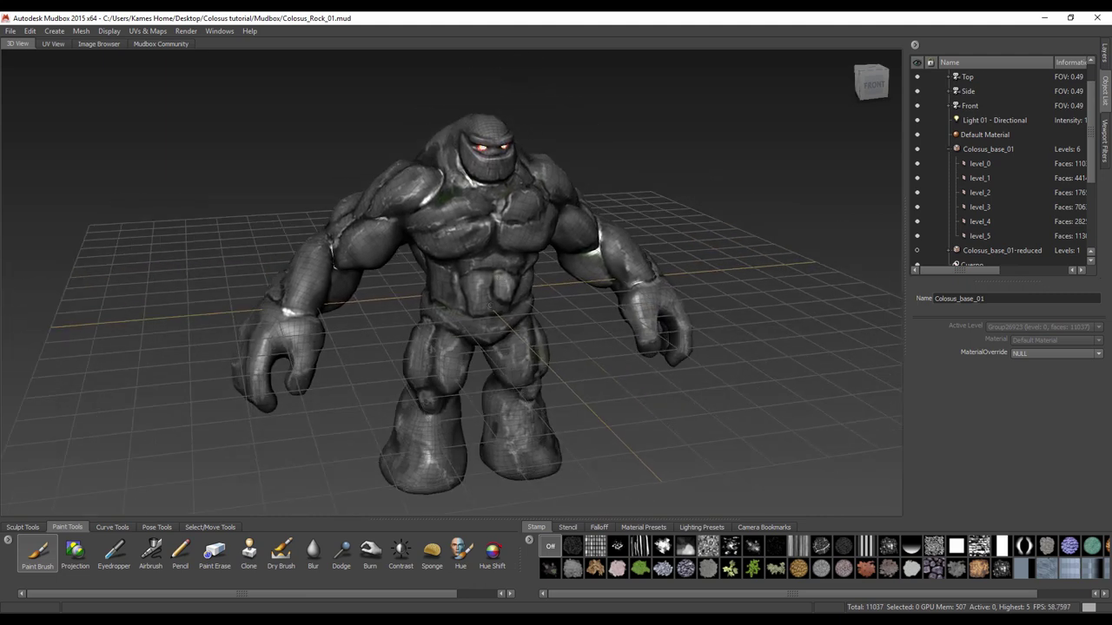
left_click(979, 150)
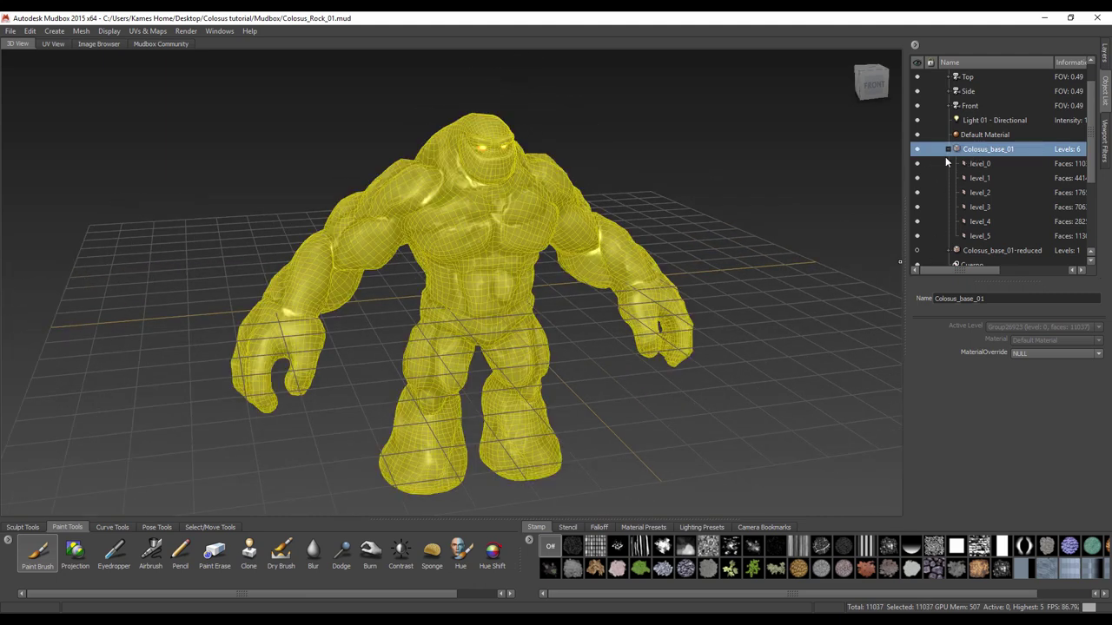
left_click(9, 32)
left_click(66, 190)
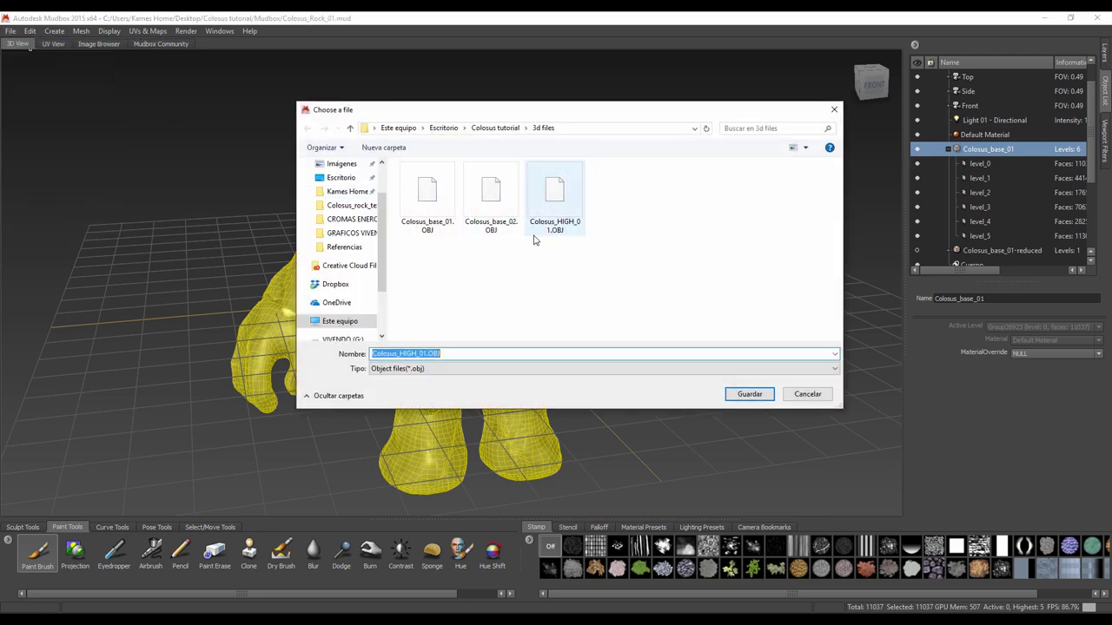
left_click(567, 206)
left_click(414, 354)
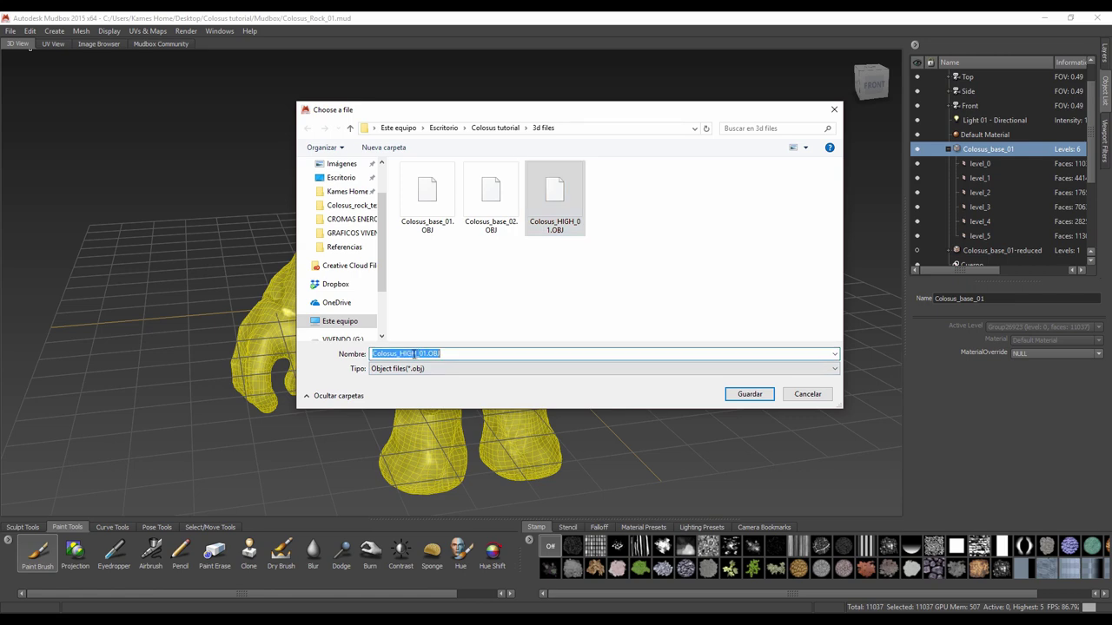
left_click(413, 354)
left_click_drag(417, 354, 406, 354)
type("LOW")
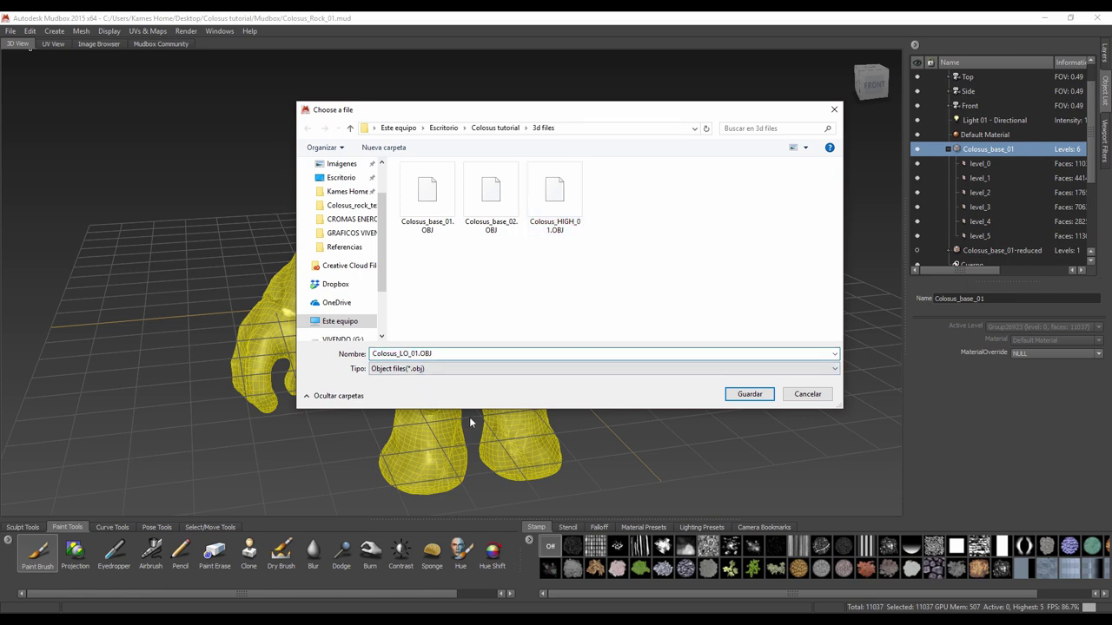
left_click(738, 394)
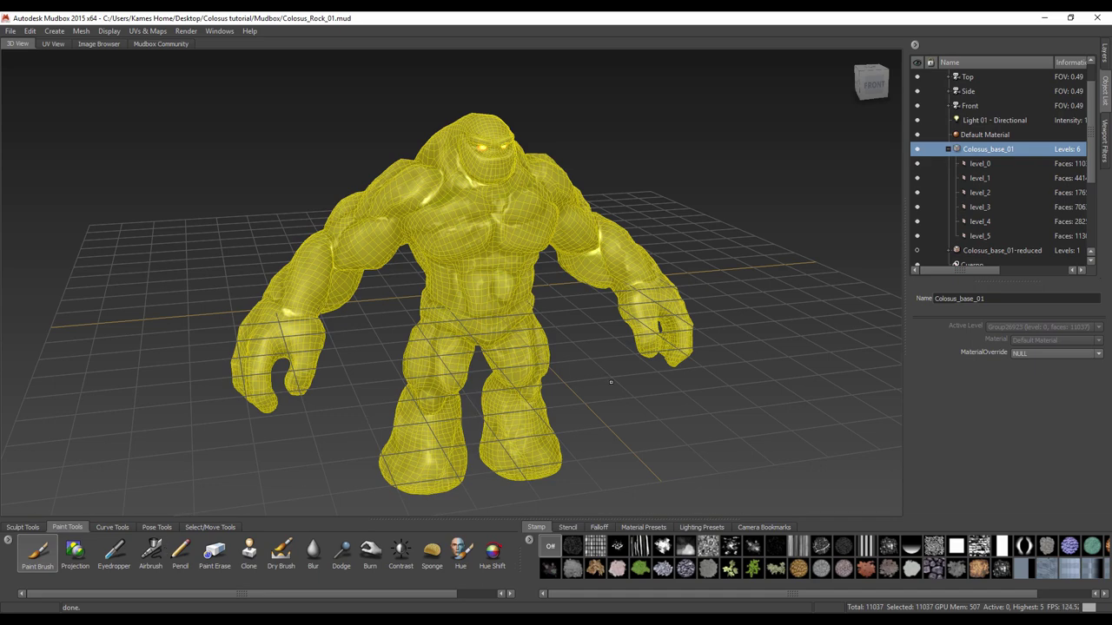
- Show the Layers panel, collapse the Incandescence group, and browse the Render menu
left_click_drag(610, 383, 572, 231, "alt")
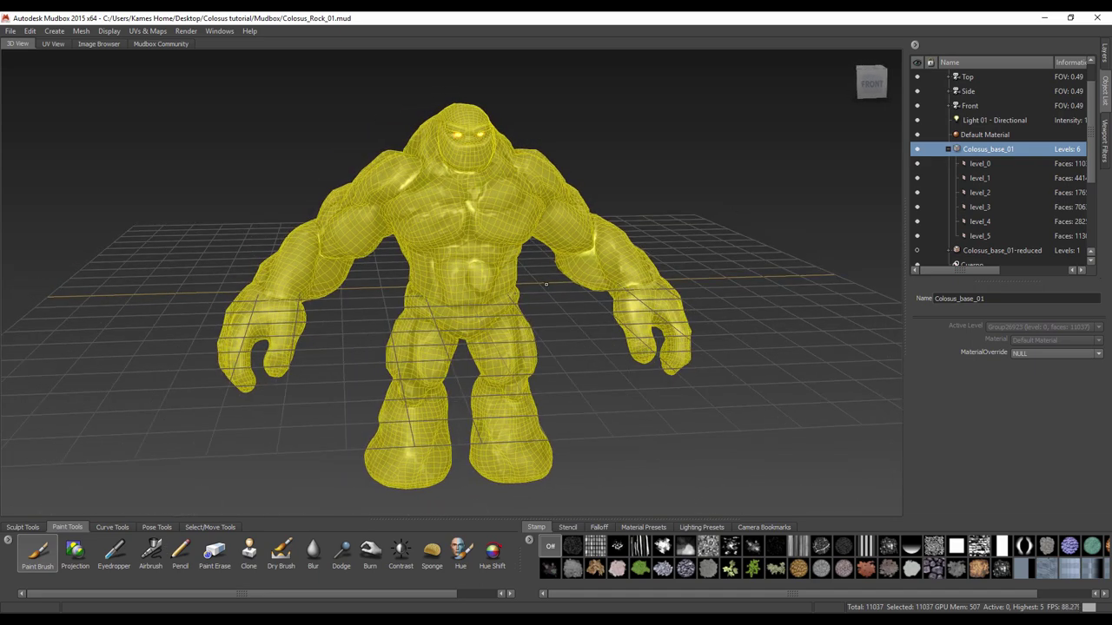
left_click_drag(546, 284, 556, 339, "alt")
left_click(1101, 57)
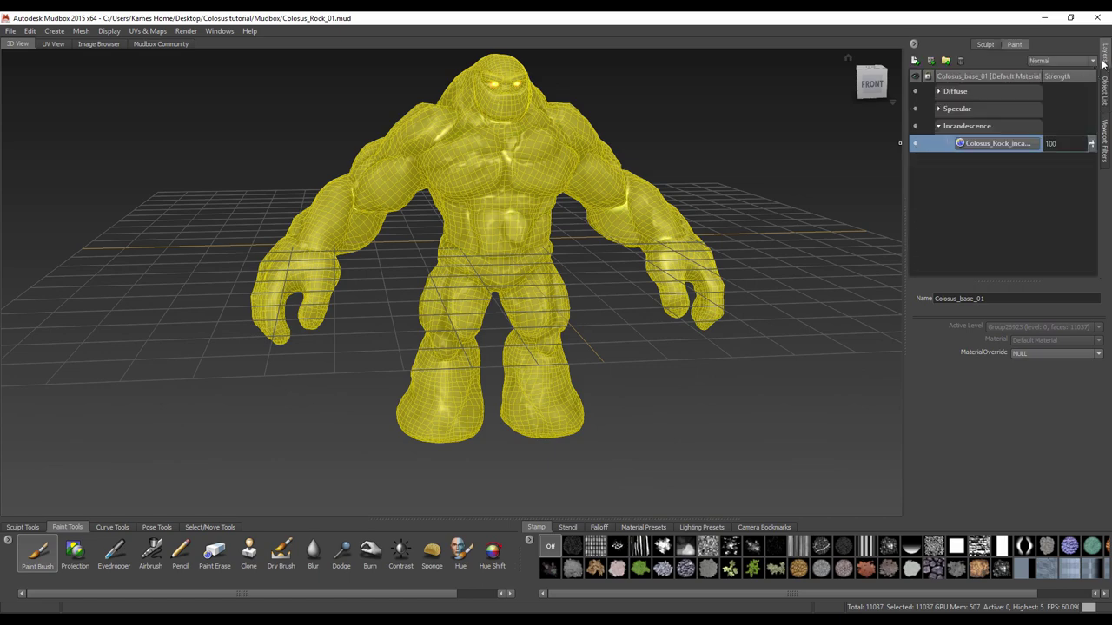
left_click(942, 131)
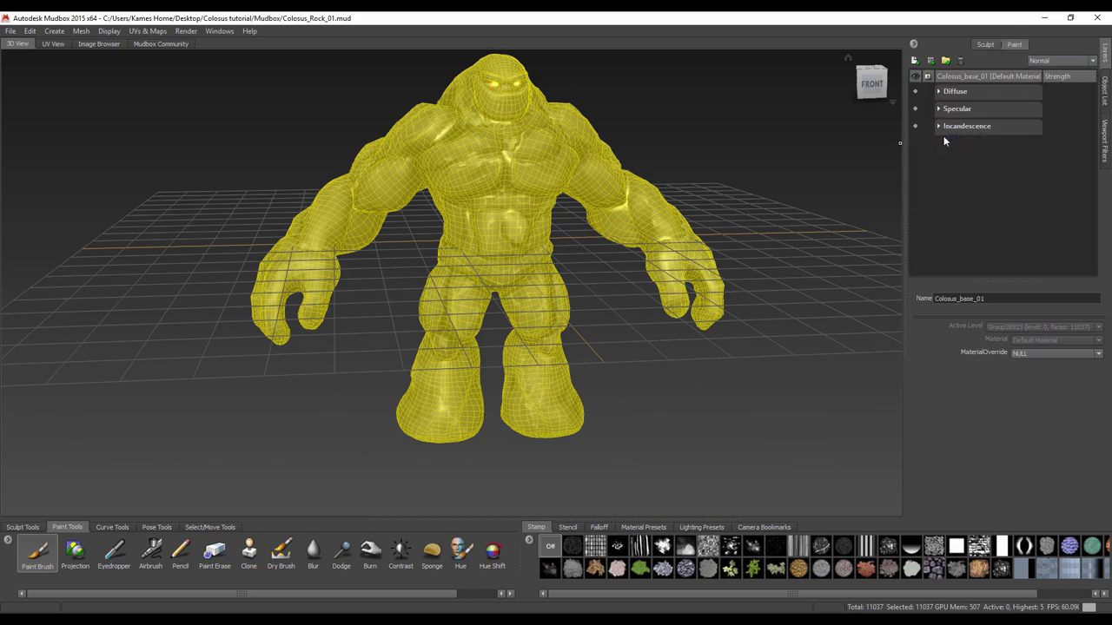
mouse_move(486, 286)
left_mouse_down("alt")
mouse_move(530, 317)
mouse_move(469, 313)
mouse_move(491, 352)
mouse_move(513, 219)
left_mouse_up("alt")
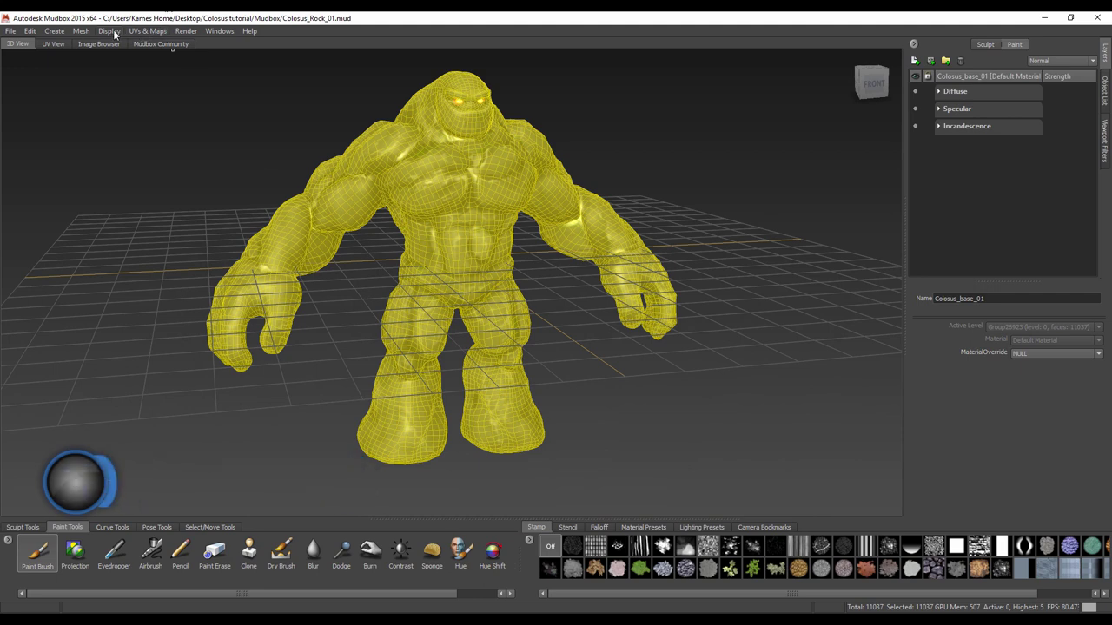
left_click(183, 32)
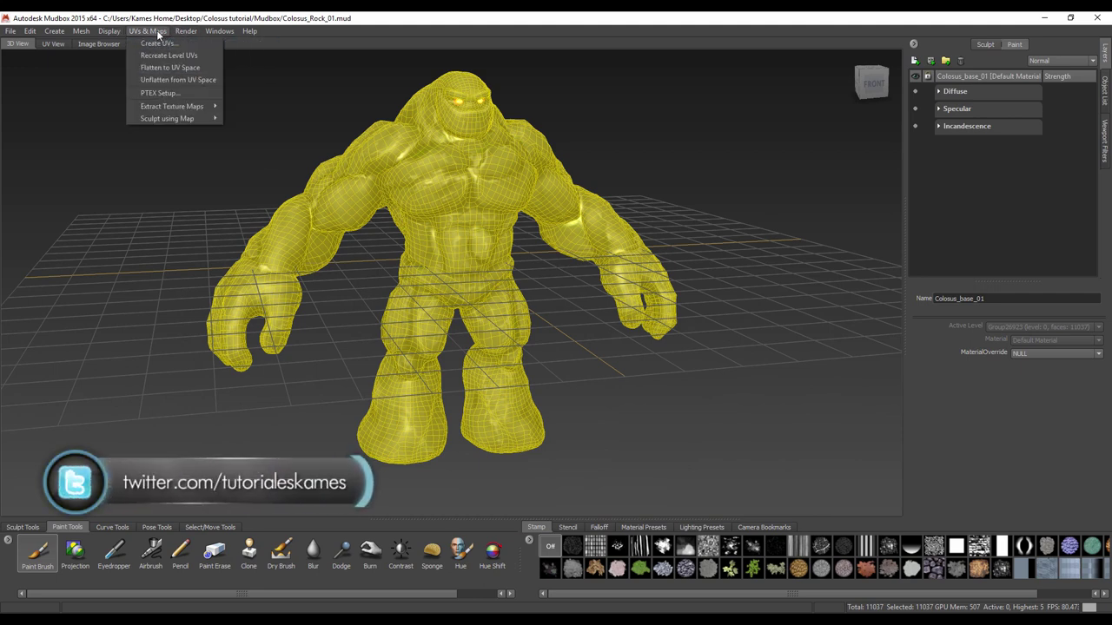
mouse_move(172, 106)
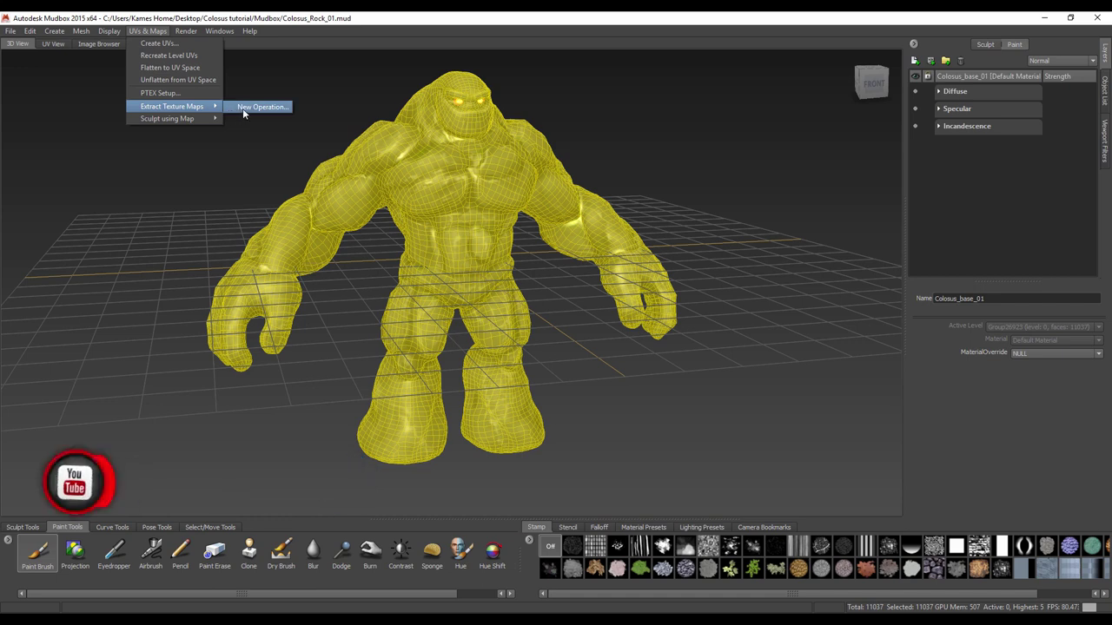
- Expand Diffuse and toggle the Colosus_rock_difuse layer's visibility to compare the texture
left_click(938, 92)
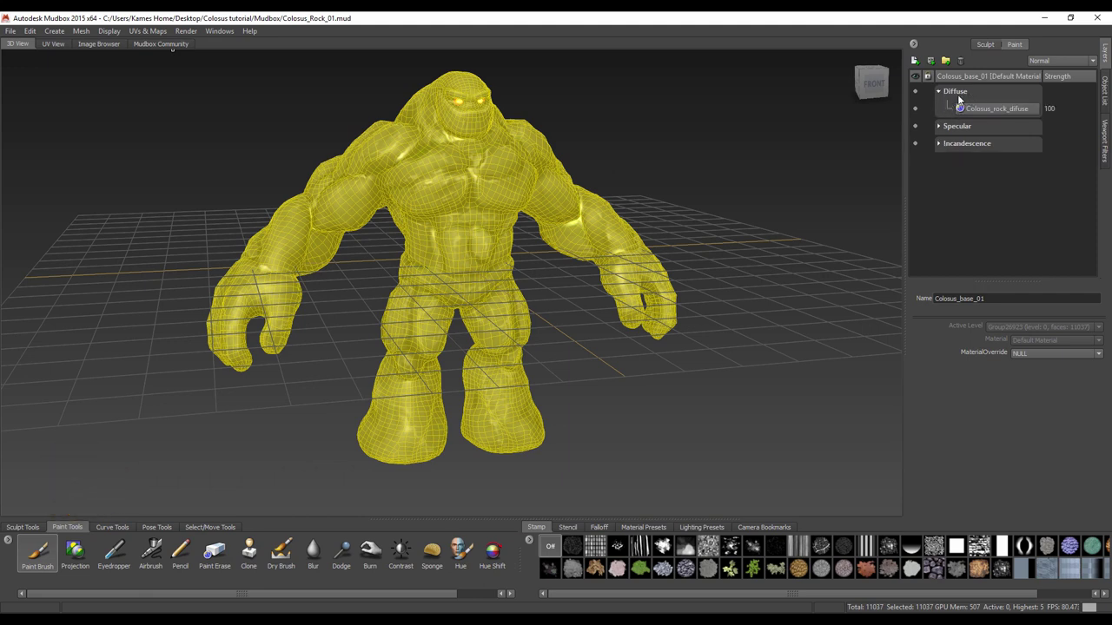
left_click(980, 108)
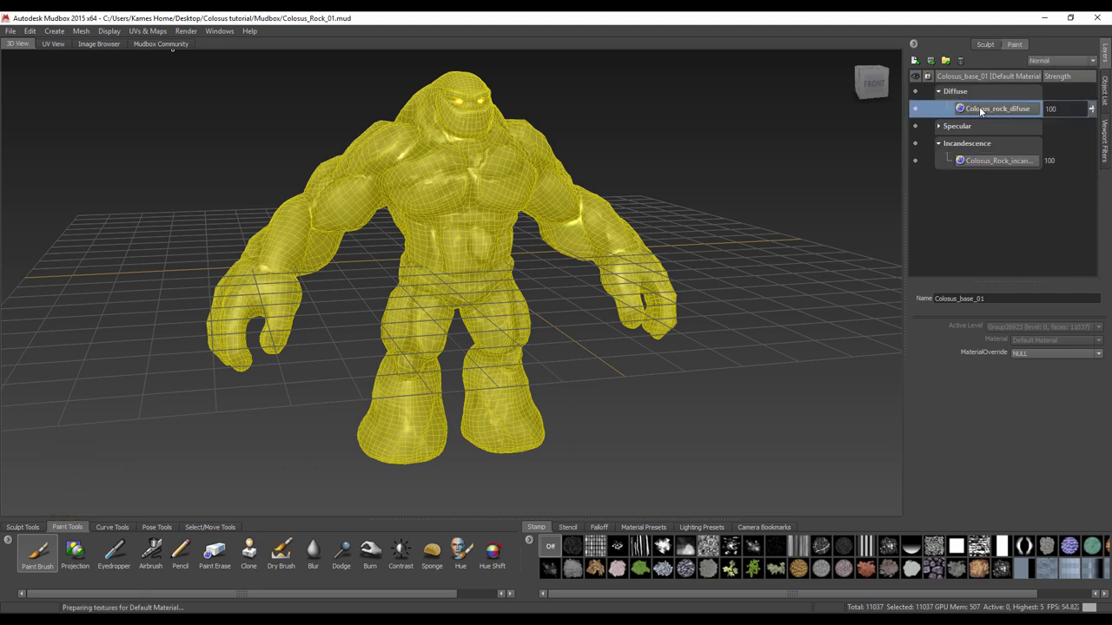
left_click(915, 108)
left_click_drag(692, 201, 608, 217, "alt")
left_click(664, 215)
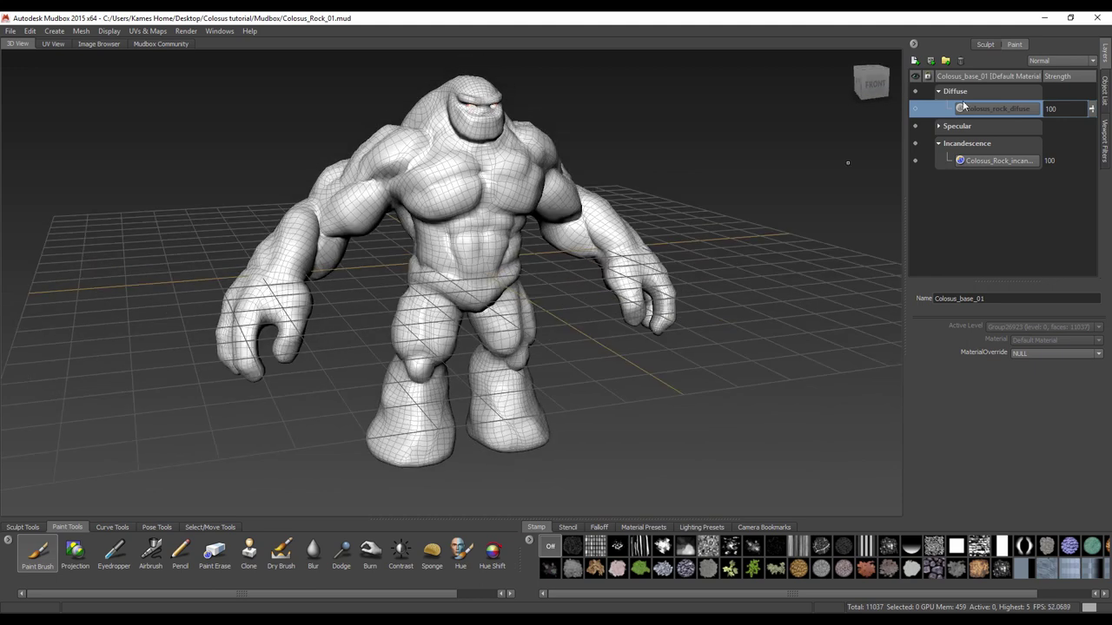
left_click(914, 109)
left_click(914, 108)
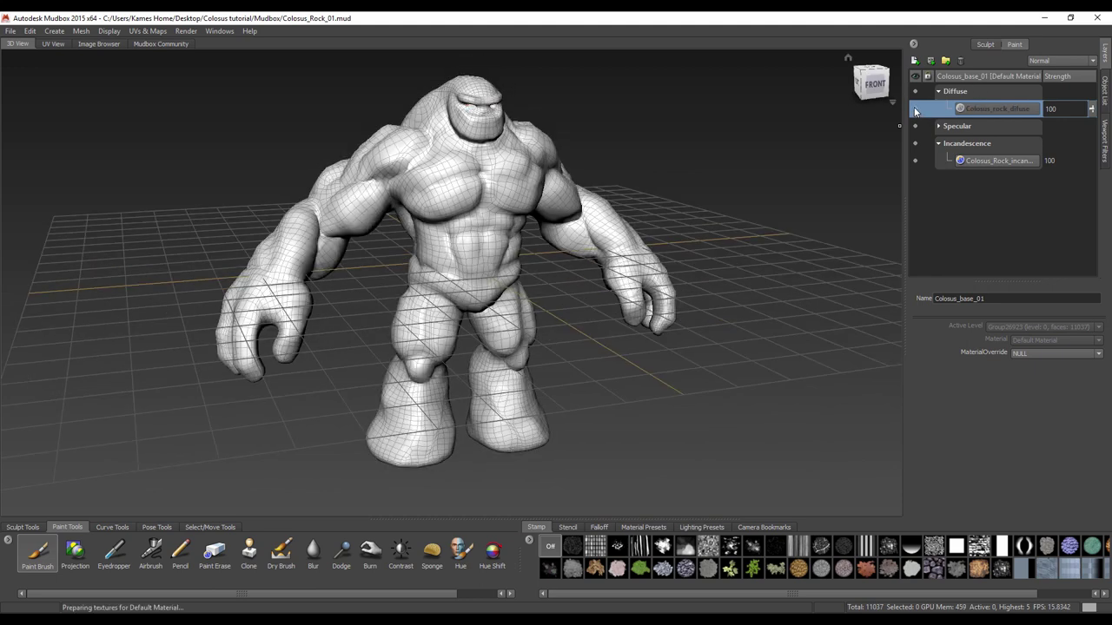
left_click(915, 108)
left_click(916, 108)
- Export the diffuse layer as JPG Col_Rock_DIFUSO.jpg into the Colosus tutorial Textures folder
right_click(943, 114)
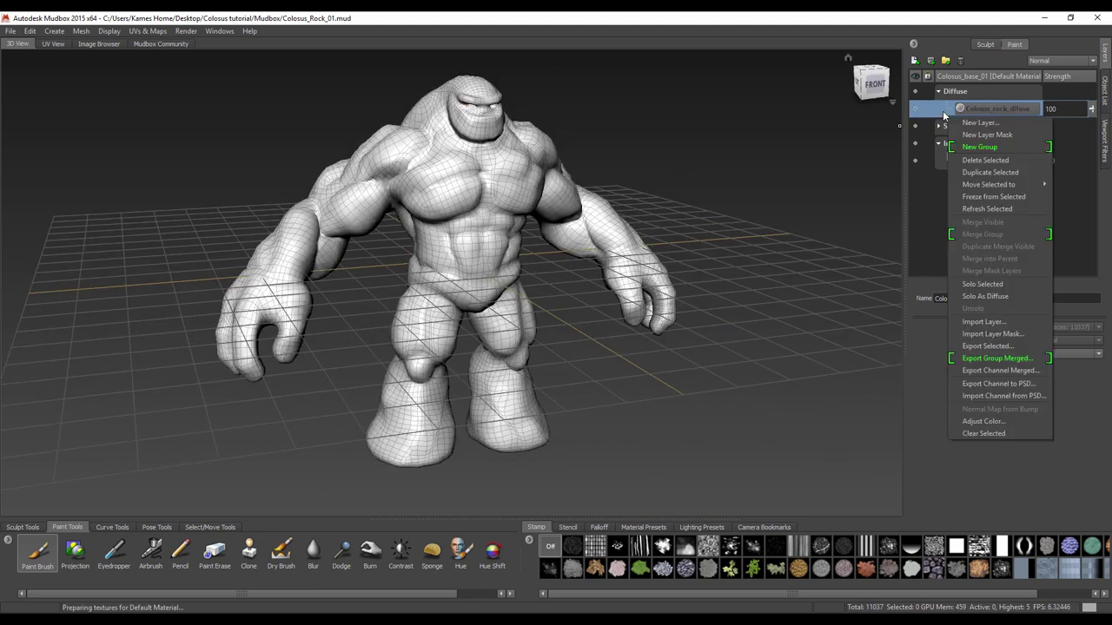
left_click(996, 345)
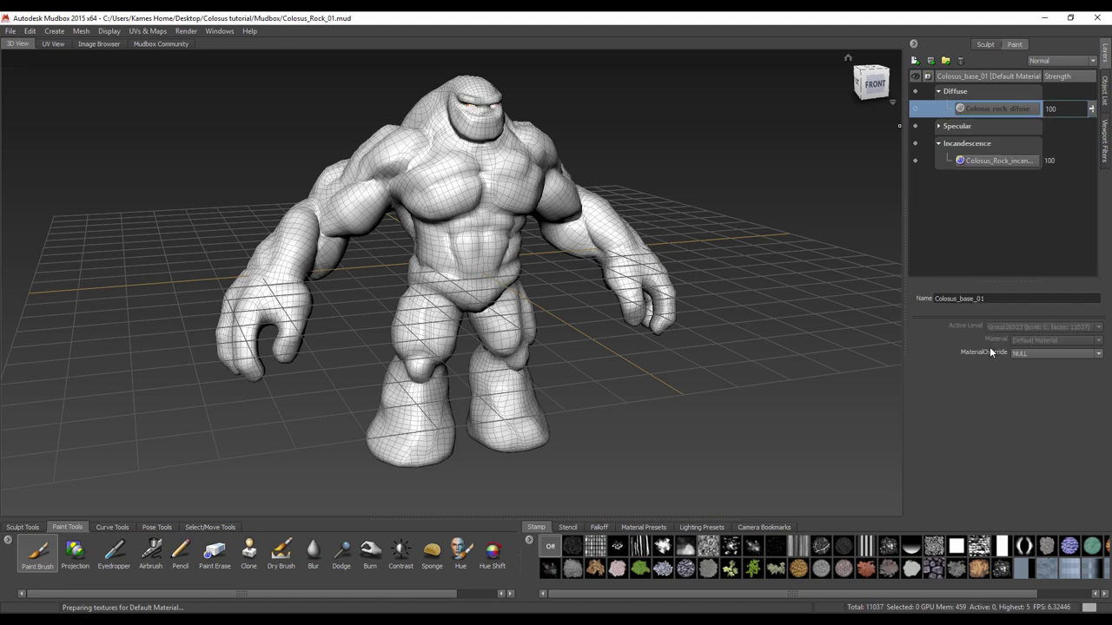
left_click(342, 178)
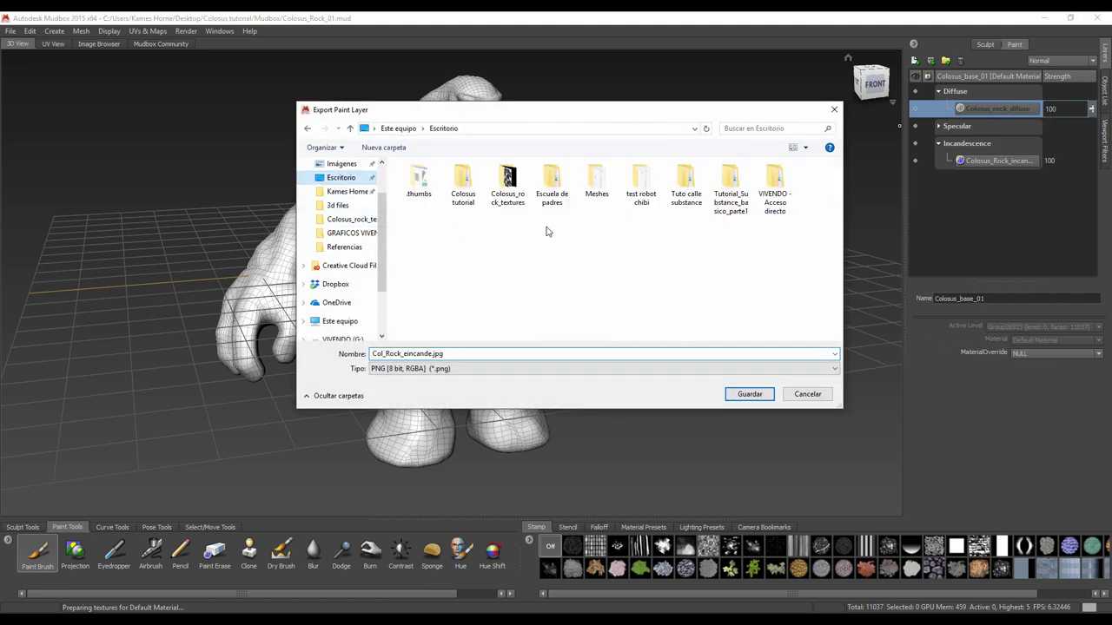
double_click(460, 189)
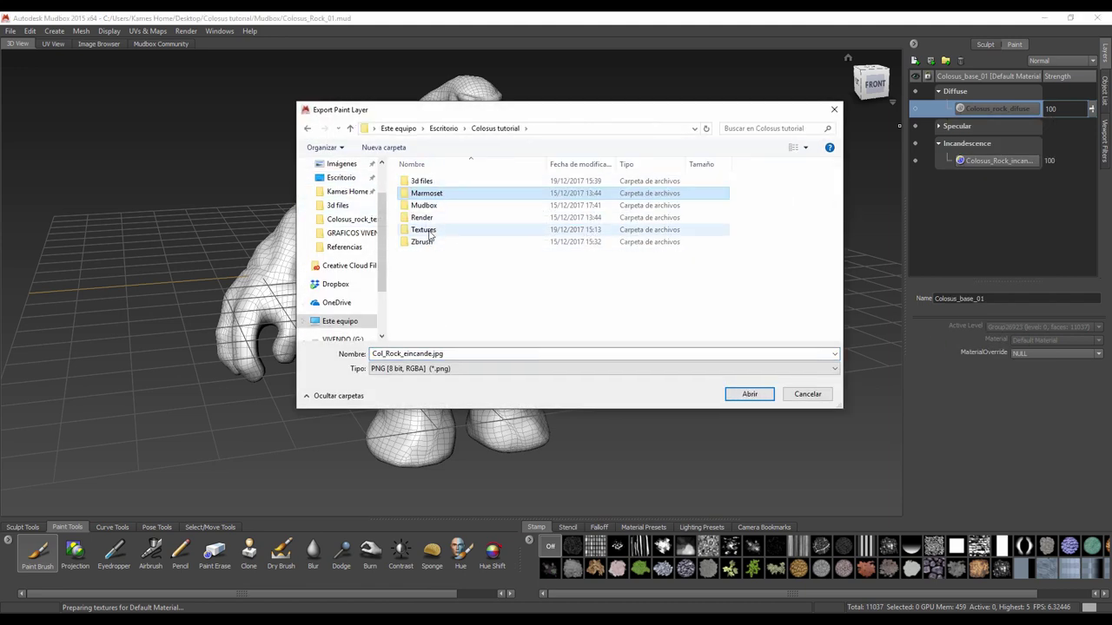
double_click(423, 229)
left_click(462, 354)
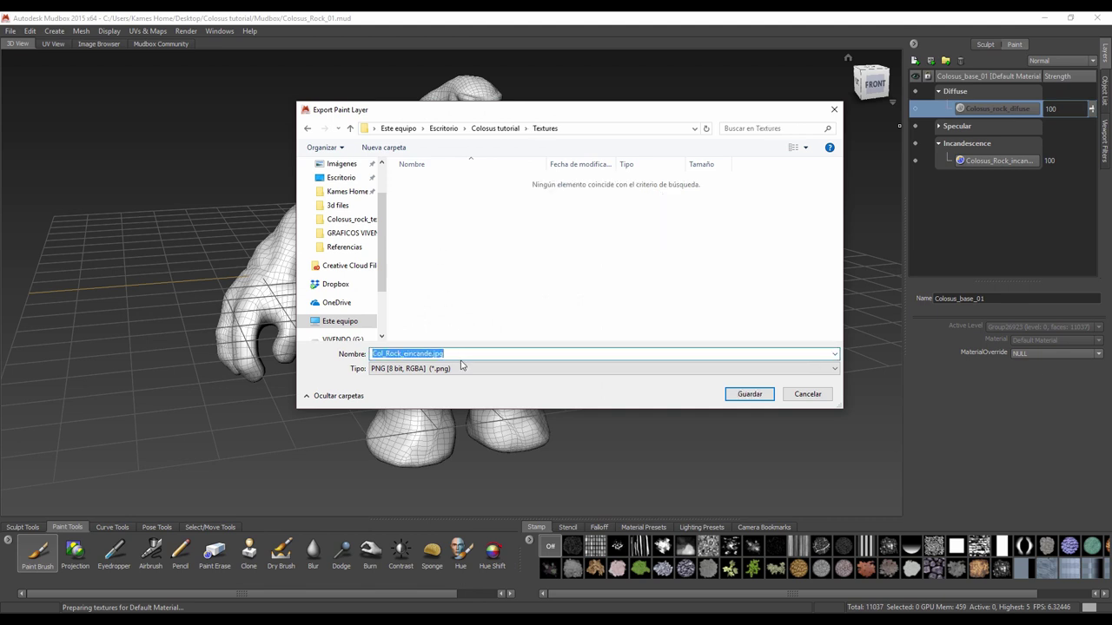
left_click(432, 355)
left_click_drag(431, 355, 408, 356)
type("DIFUSO")
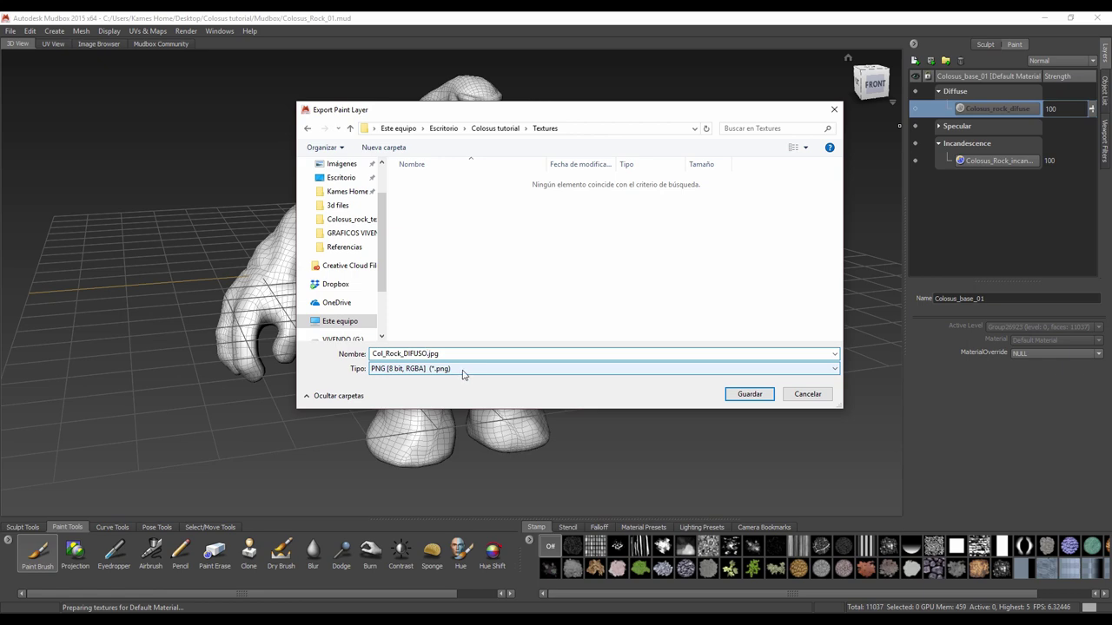
left_click(463, 375)
left_click(442, 397)
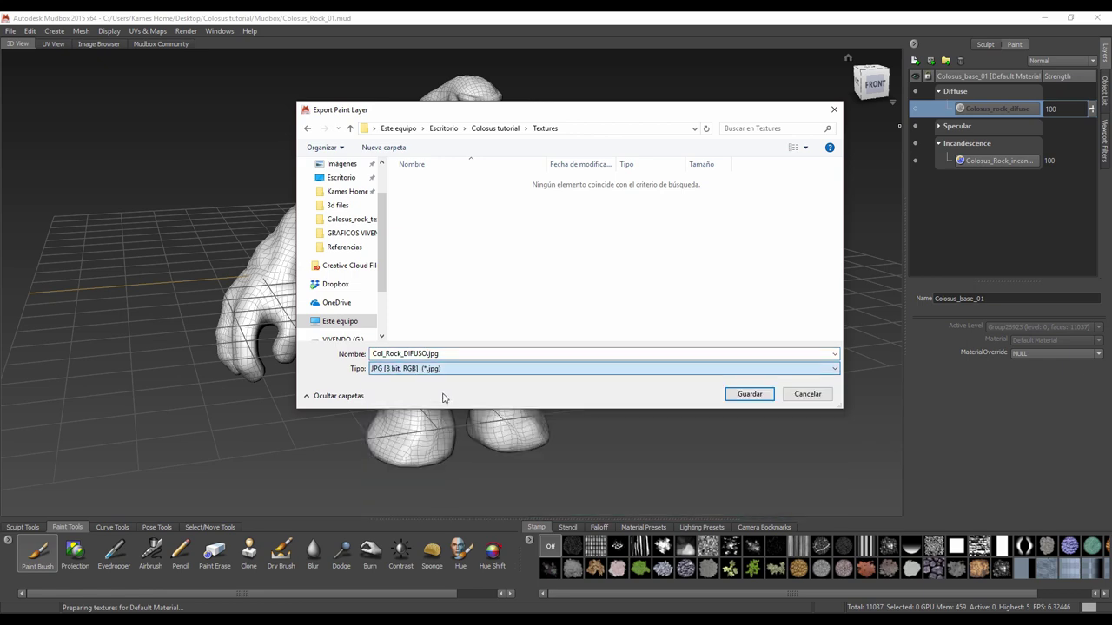
left_click(749, 396)
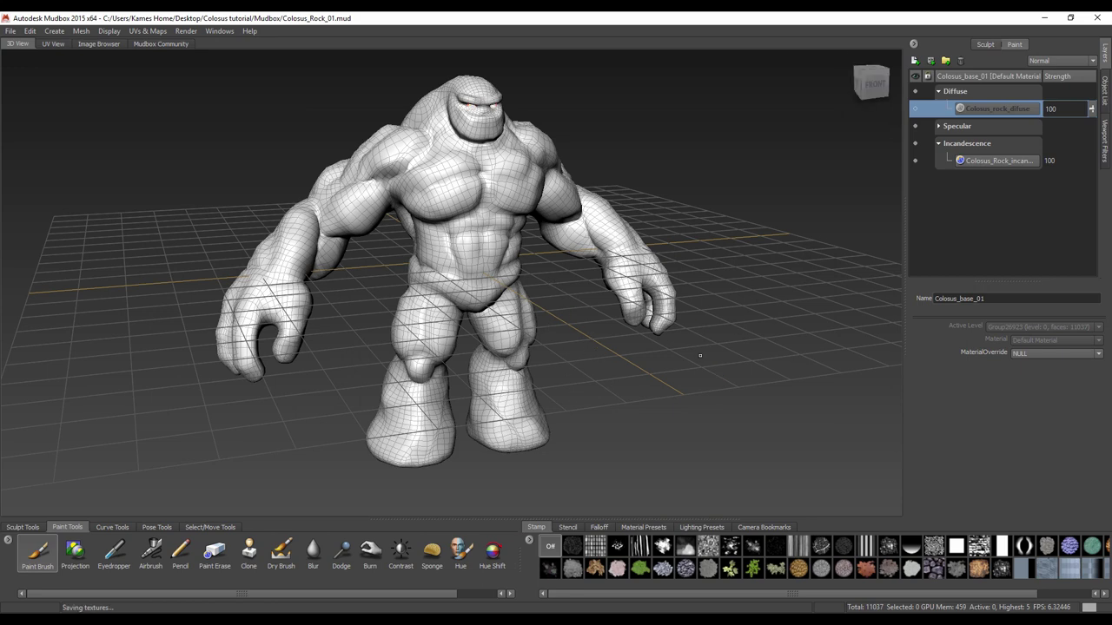
- Export the specular layer as Col_Rock_ESPECU.jpg into the Textures folder
left_click(938, 126)
left_click(951, 145)
right_click(963, 146)
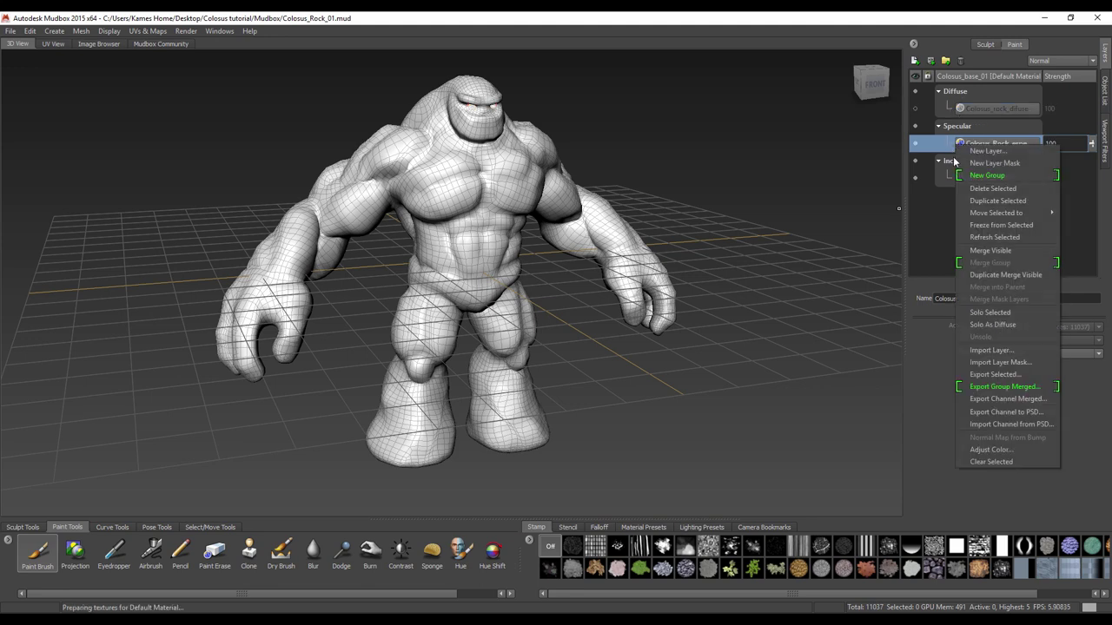
left_click(993, 377)
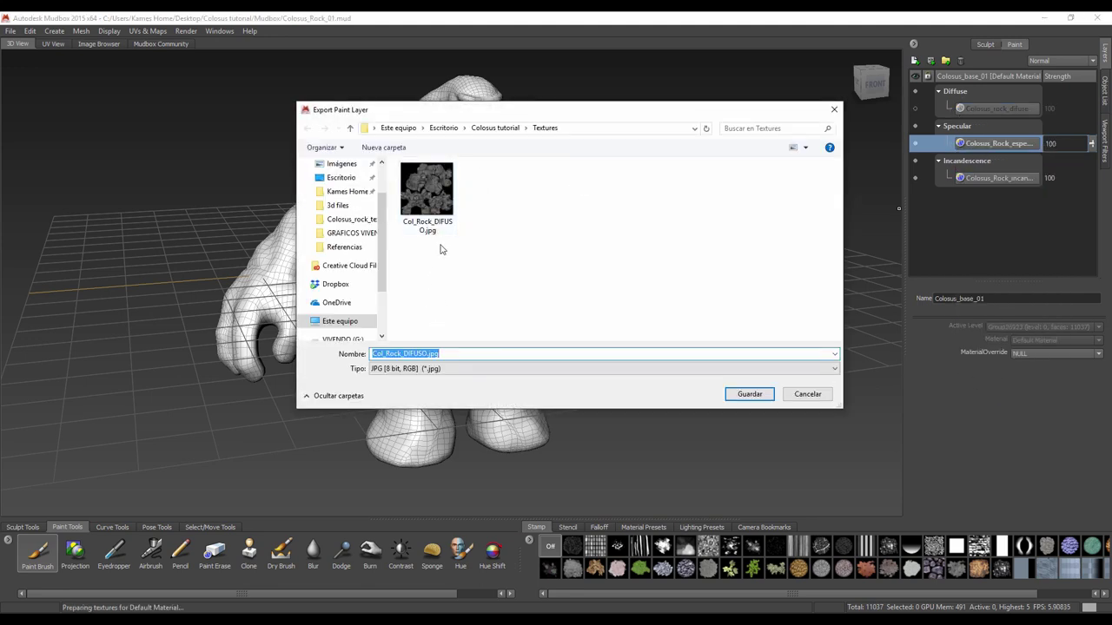
left_click_drag(426, 354, 403, 354)
type("ESPEC")
left_click(737, 397)
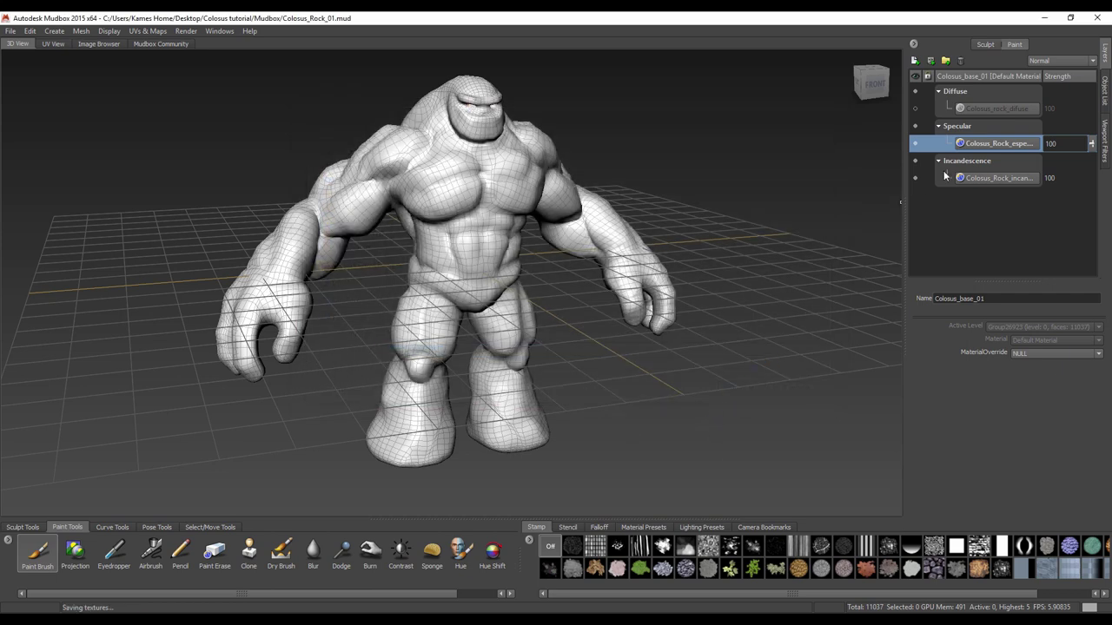
- Export the incandescence layer as Col_Rock_INCANDE.jpg into the Textures folder
left_click(944, 178)
right_click(942, 179)
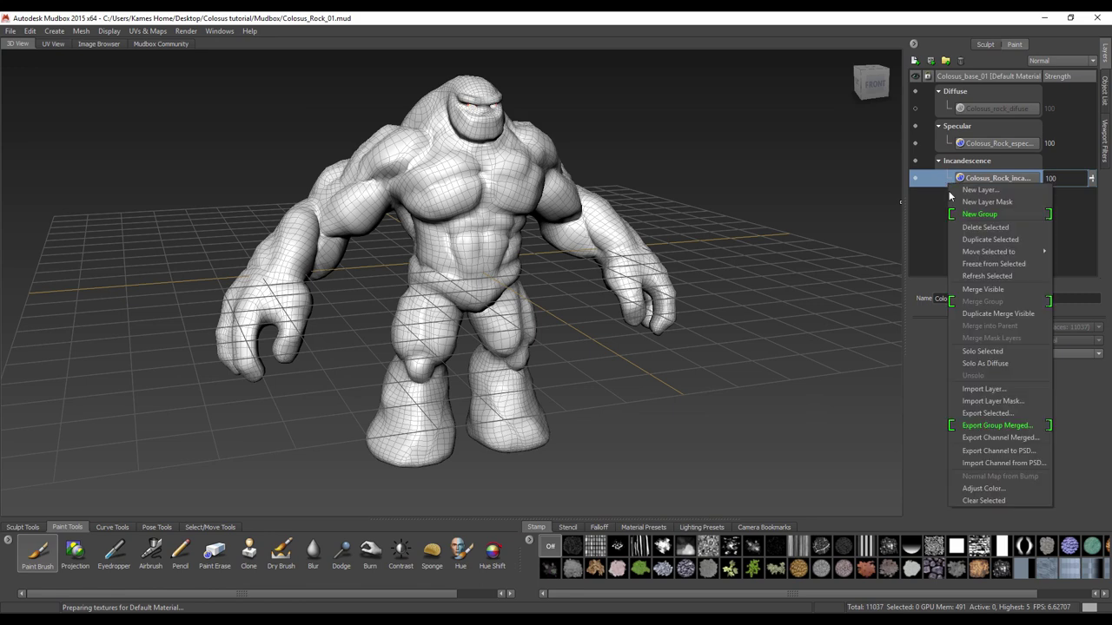
left_click(983, 414)
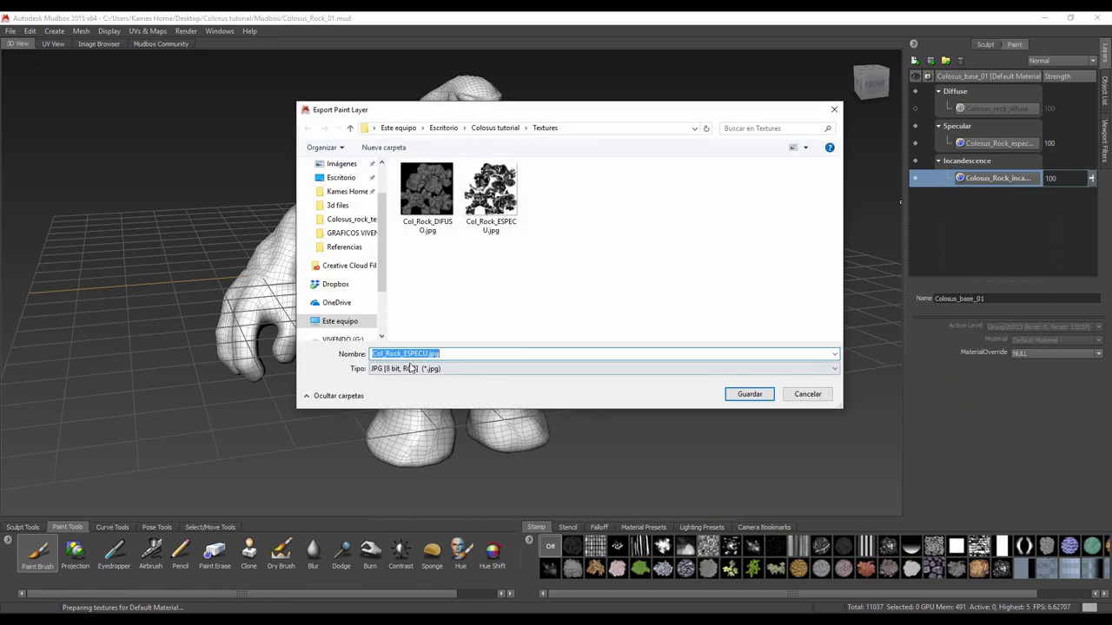
left_click(423, 353)
left_click_drag(426, 354, 408, 356)
type("INCAND")
left_click(750, 395)
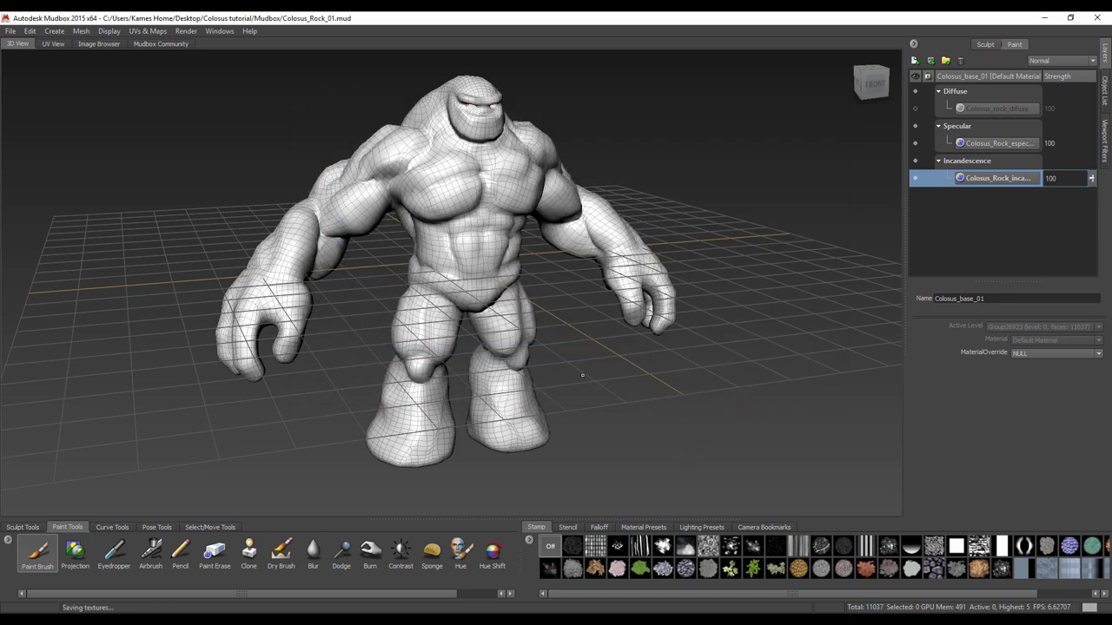
- Turn the Diffuse layer back on and raise Colosus_base_01 to subdivision level 5
left_click_drag(634, 393, 625, 375, "alt")
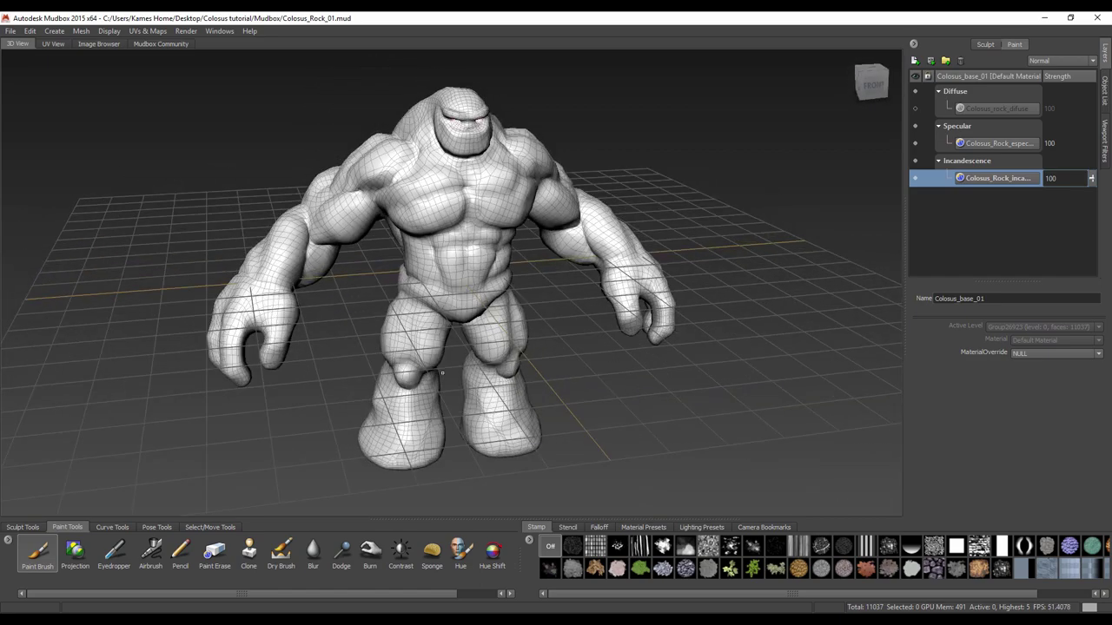
mouse_move(569, 389)
left_mouse_down("alt")
mouse_move(430, 333)
mouse_move(587, 293)
left_mouse_up("alt")
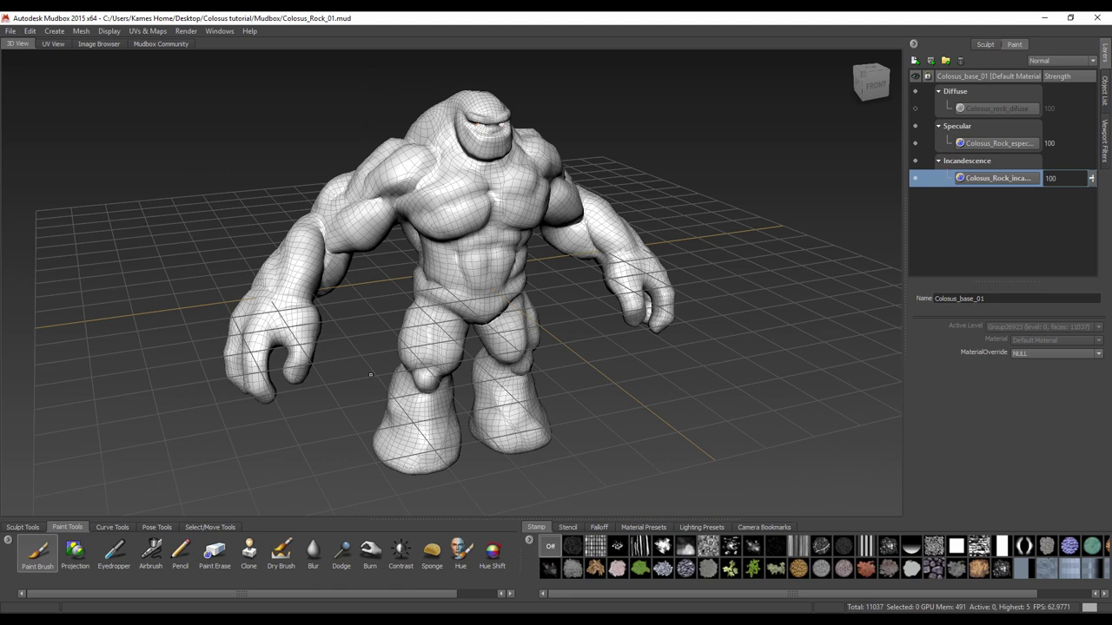
left_click(915, 108)
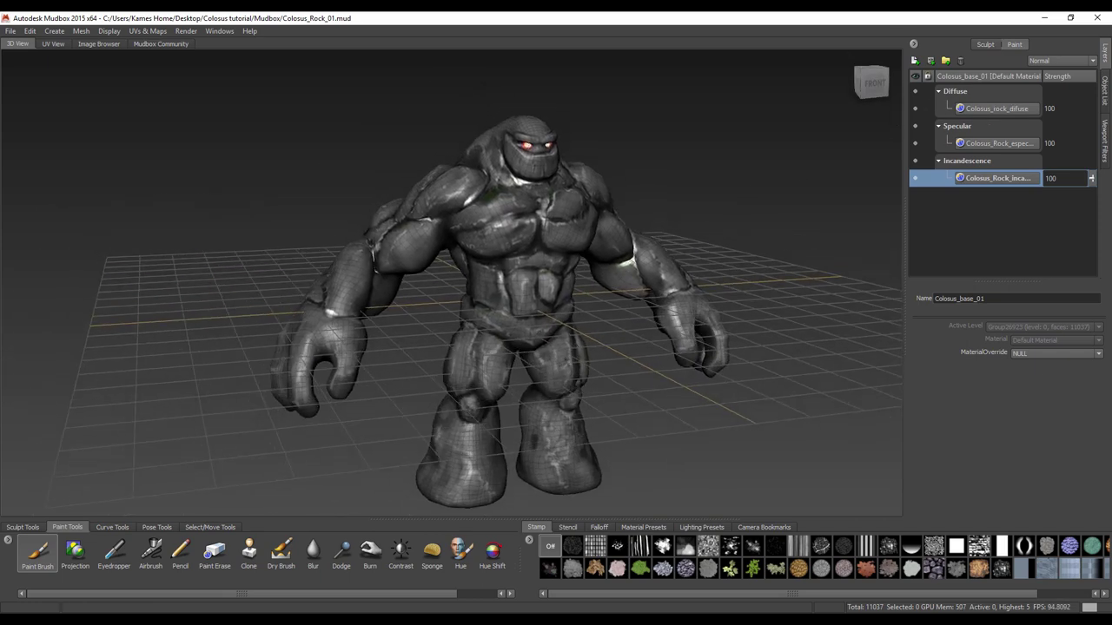
mouse_move(780, 246)
left_mouse_down("alt")
mouse_move(787, 400)
mouse_move(964, 185)
left_mouse_up("alt")
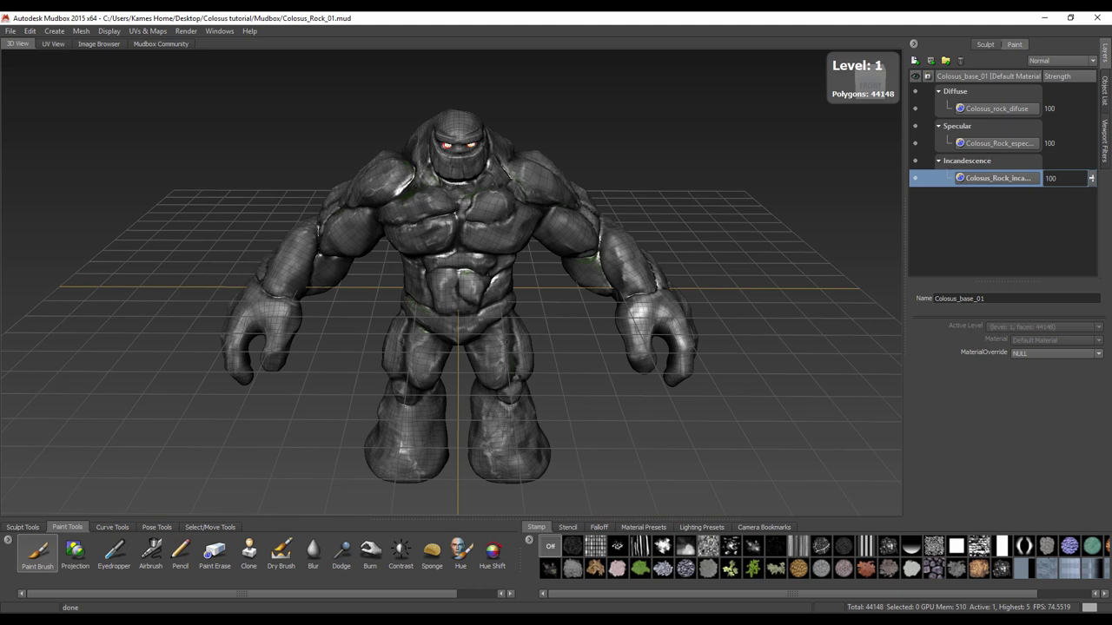
key("Page_Up")
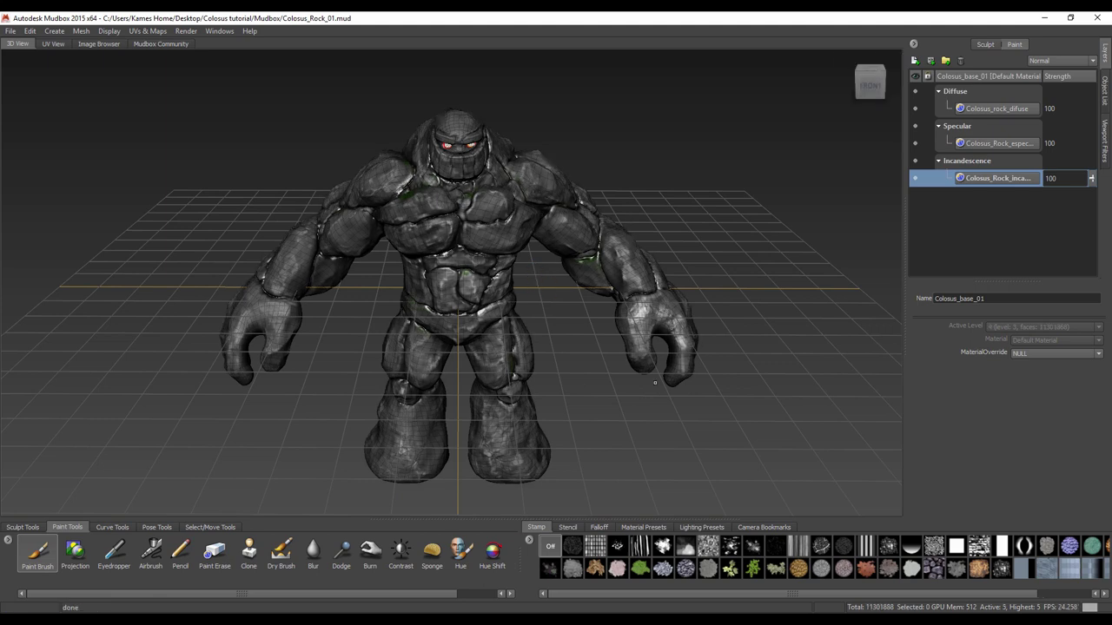
- Orbit around the rock golem to inspect its dark rock texture from several angles
left_click_drag(598, 409, 556, 408, "alt")
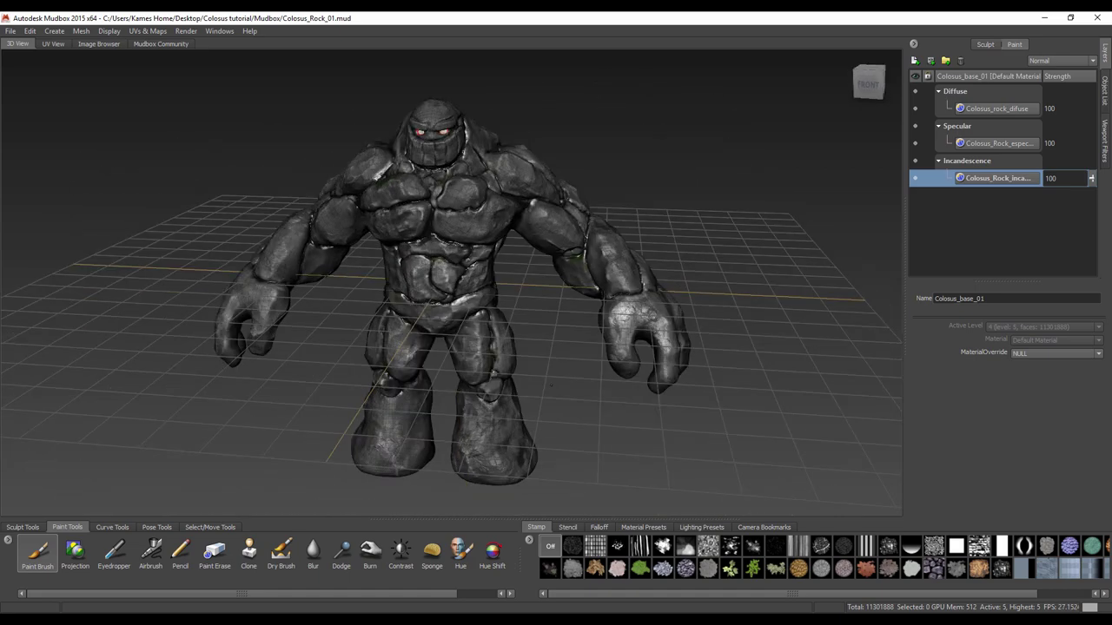
left_click_drag(556, 291, 594, 291, "alt")
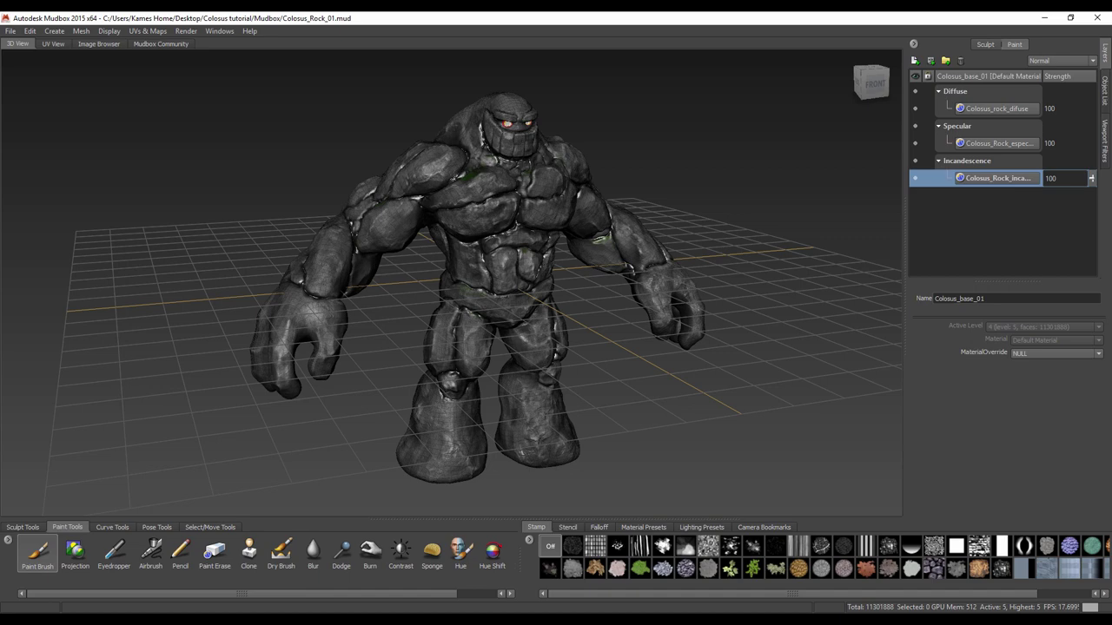
left_click_drag(522, 269, 562, 269, "alt")
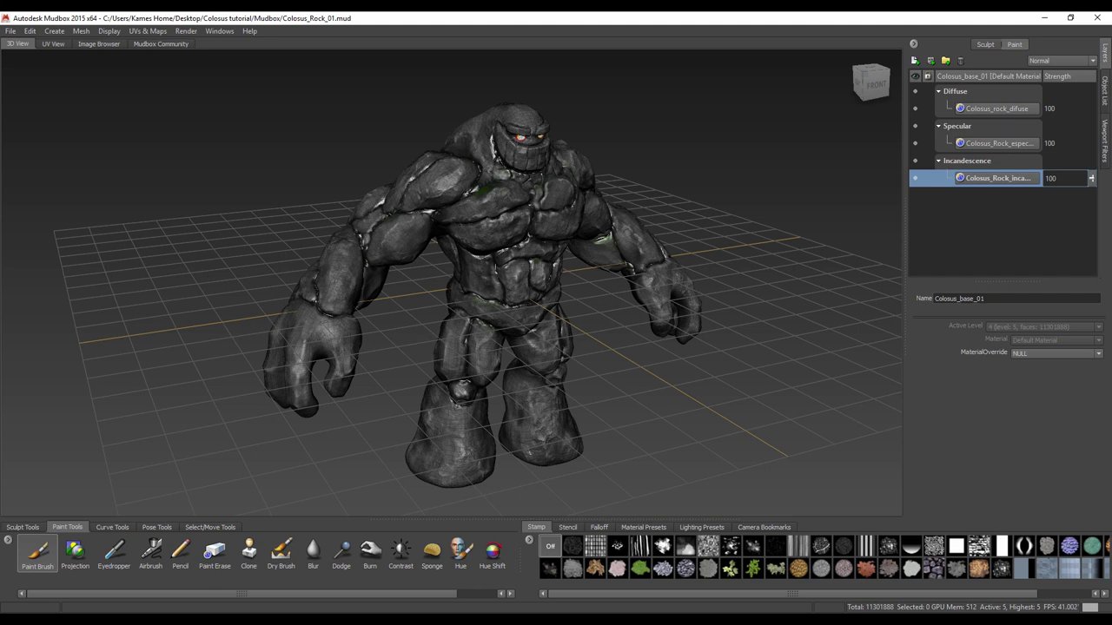
mouse_move(595, 349)
left_mouse_down("alt")
mouse_move(817, 322)
mouse_move(842, 347)
mouse_move(600, 230)
left_mouse_up("alt")
- Show the Object List and start a new texture extraction operation named COLOSO
left_click(1105, 92)
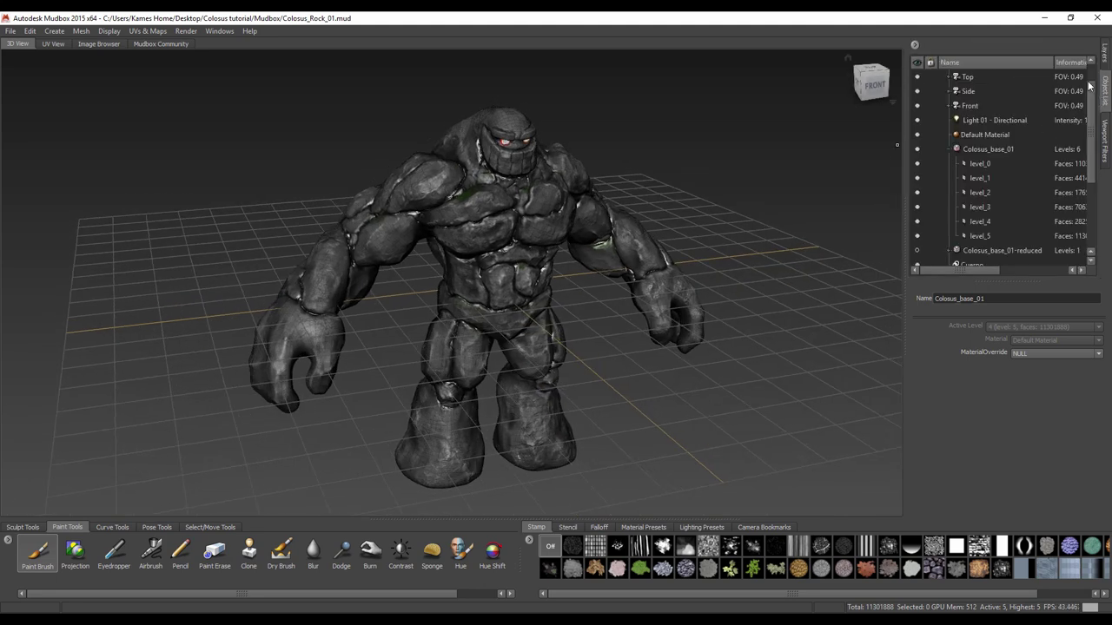
left_click(947, 150)
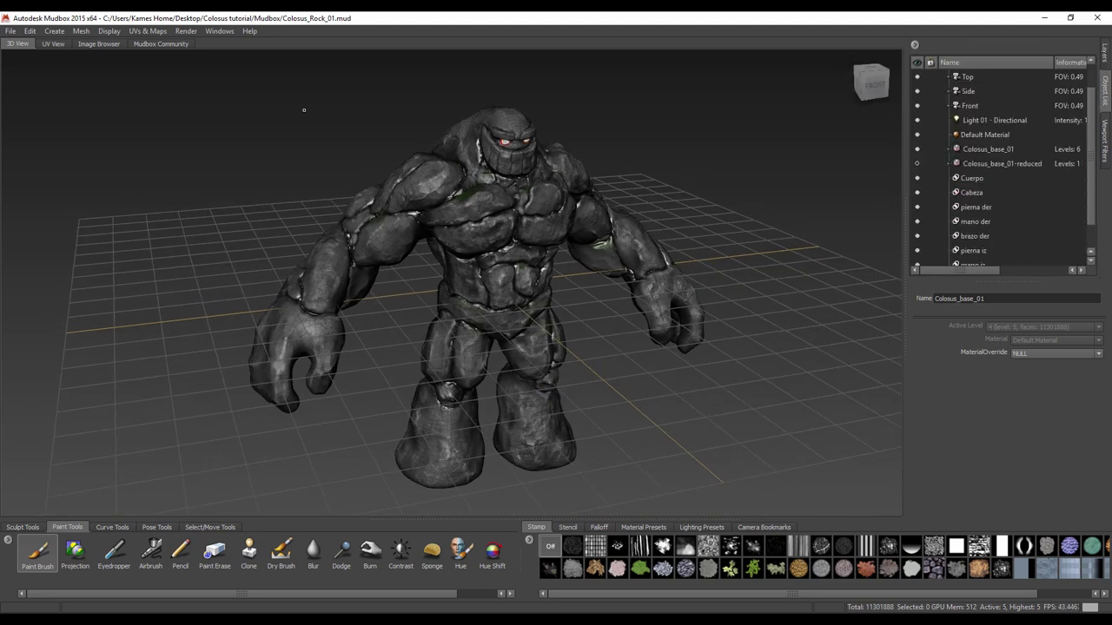
left_click(150, 33)
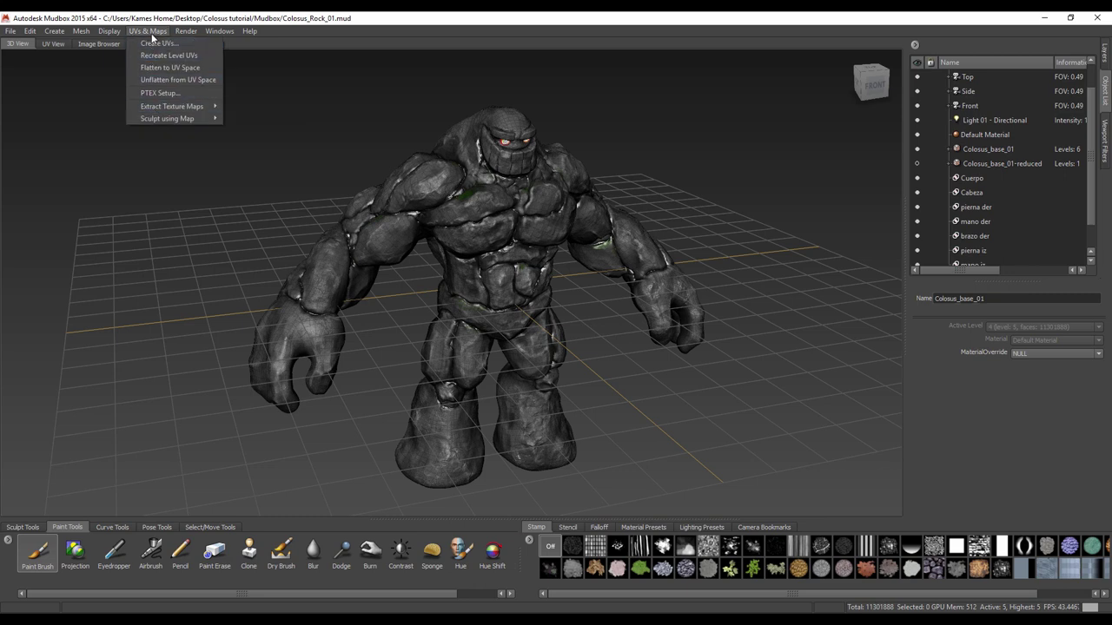
mouse_move(172, 106)
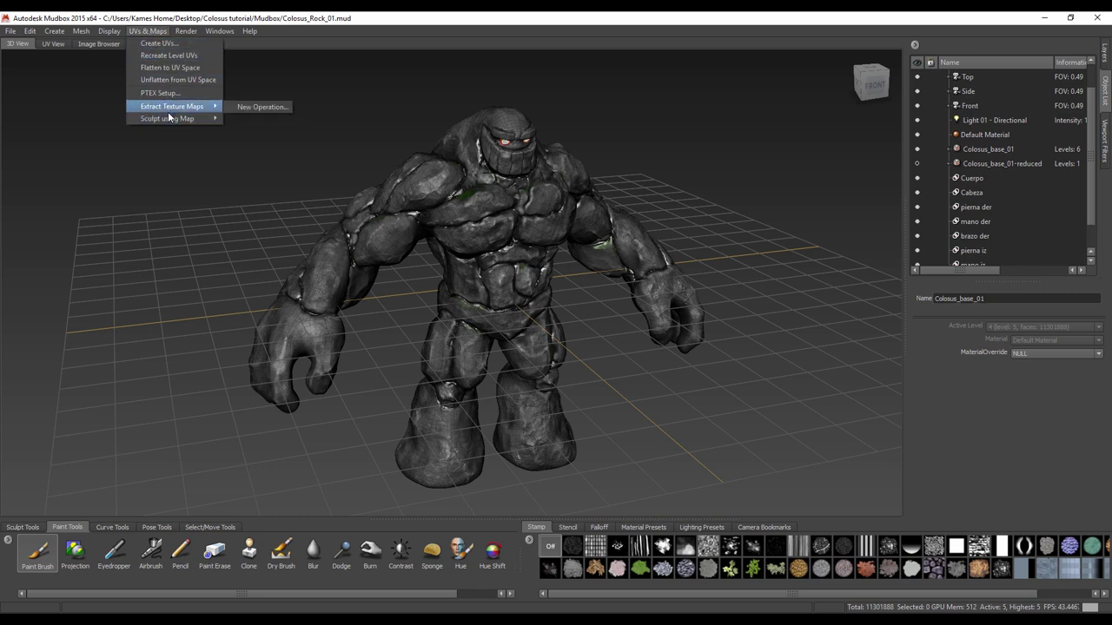
left_click(261, 107)
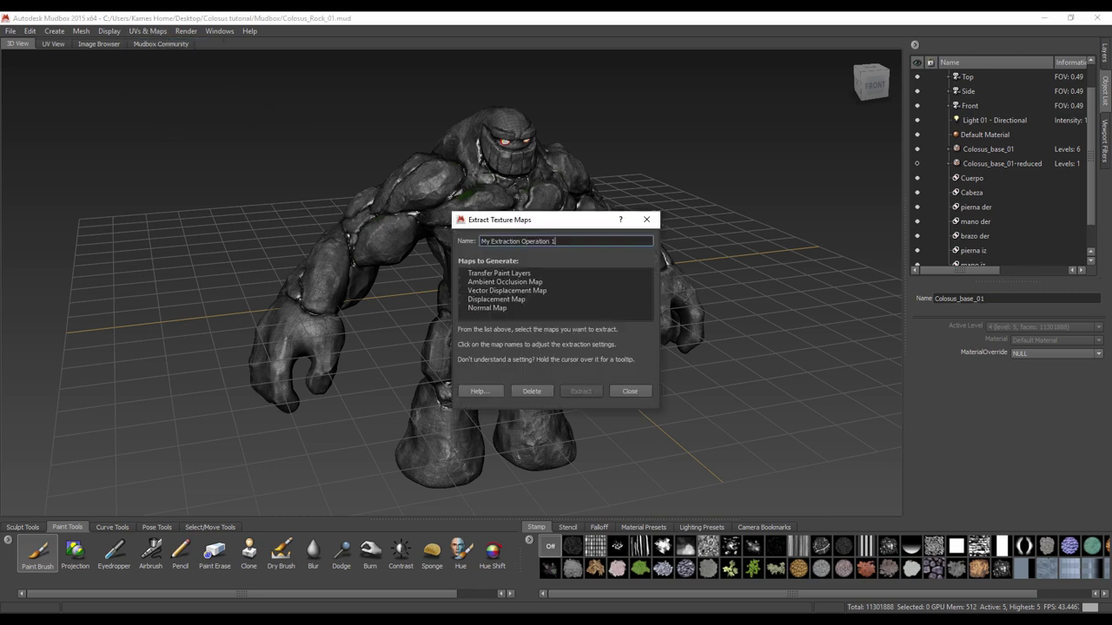
left_click_drag(517, 225, 715, 139)
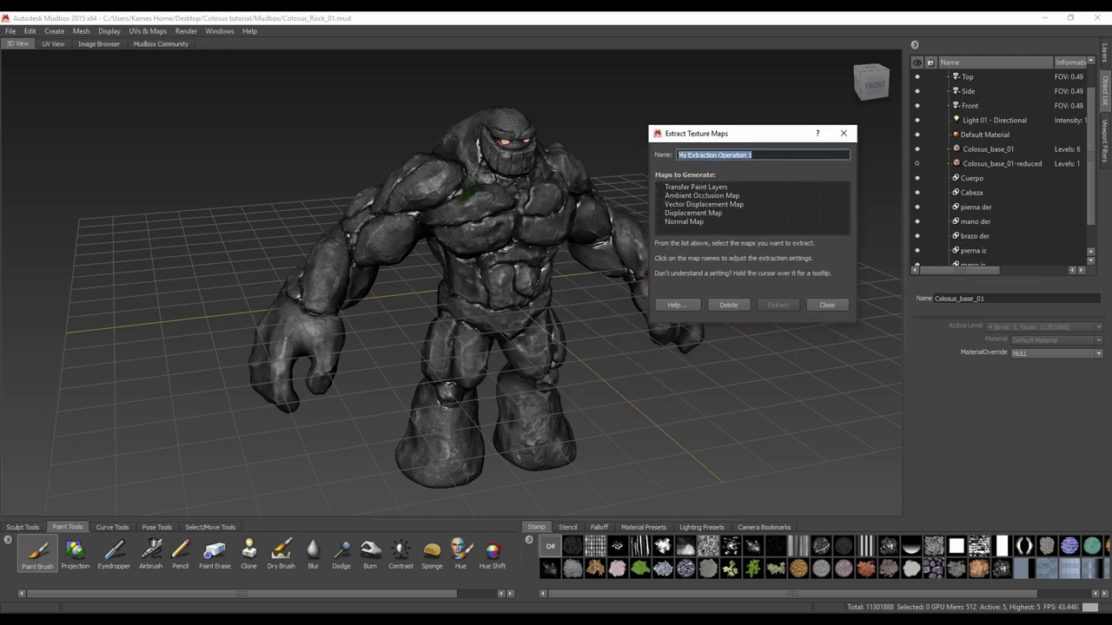
type("COLOSO")
- Tick Ambient Occlusion, Vector Displacement, Displacement and Normal maps, leaving Transfer Paint Layers off
left_click(674, 188)
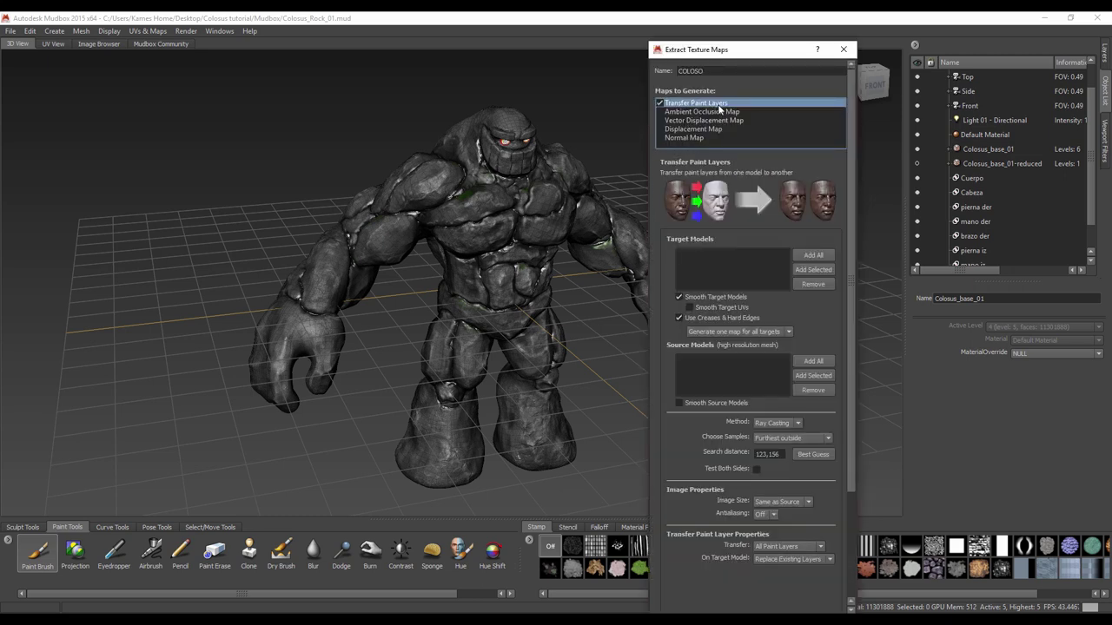
left_click(660, 103)
left_click(660, 112)
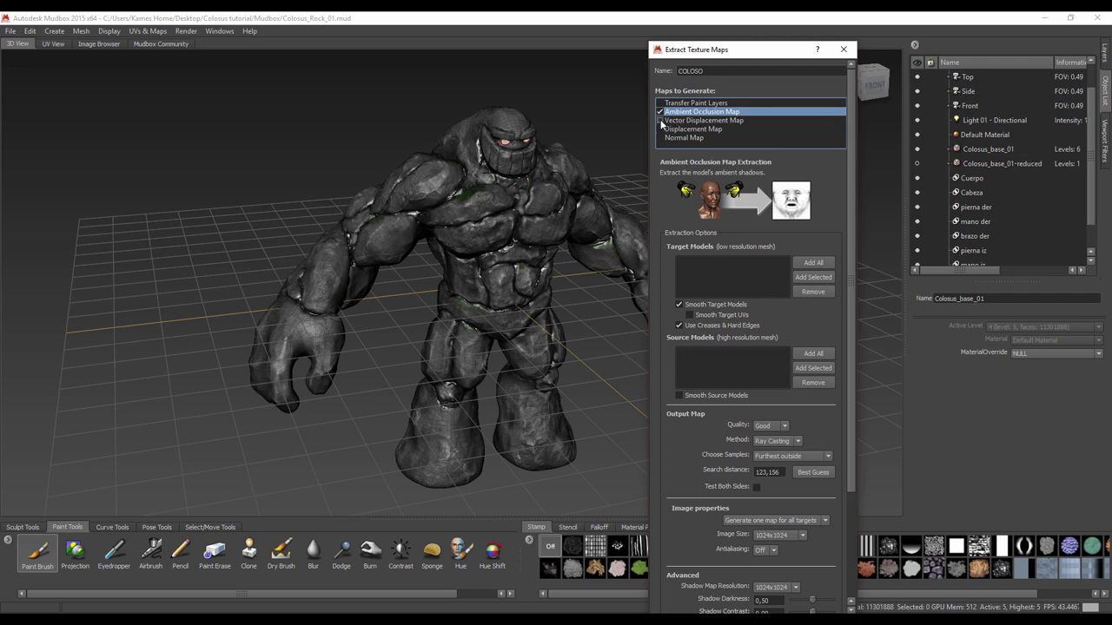
left_click(660, 121)
left_click(660, 130)
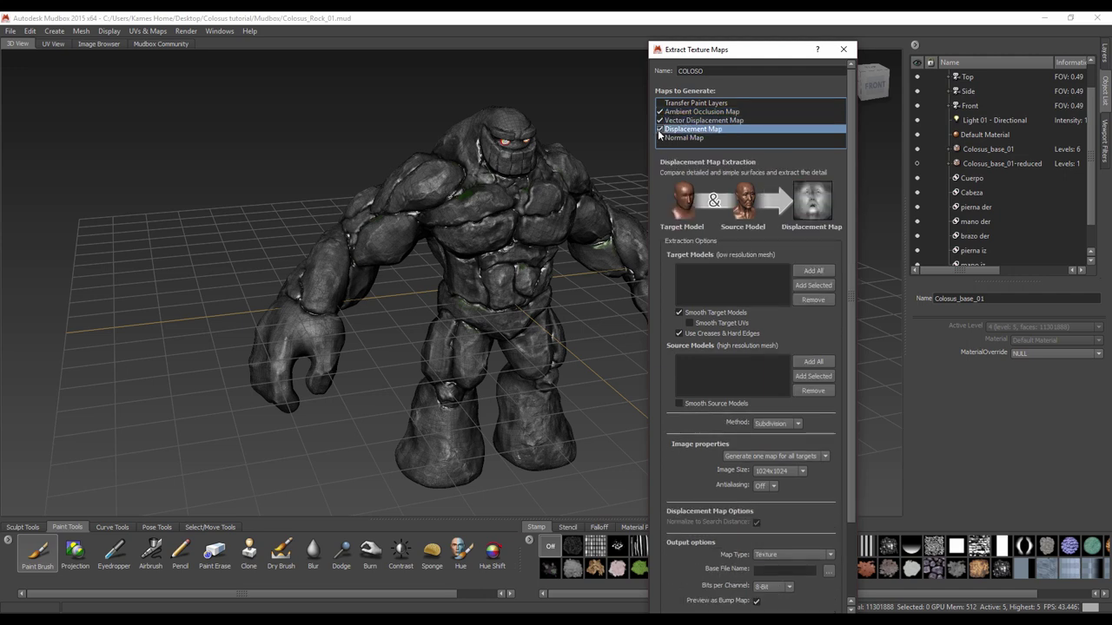
left_click(659, 138)
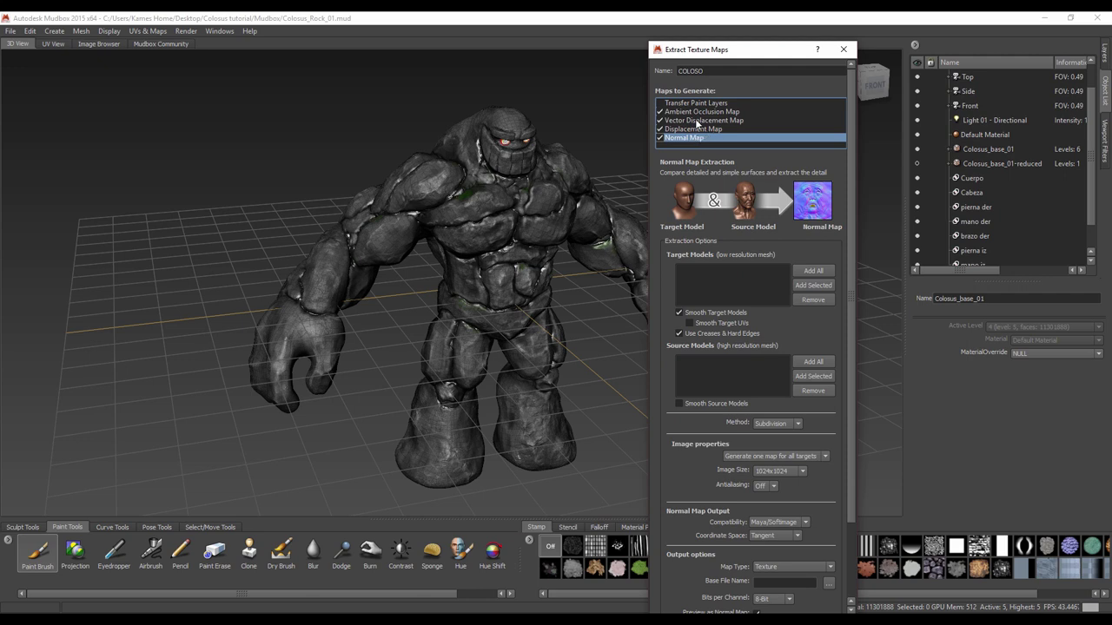
- Add Colosus_base_01 level 0 as the target model and level 5 as the source model
left_click(695, 112)
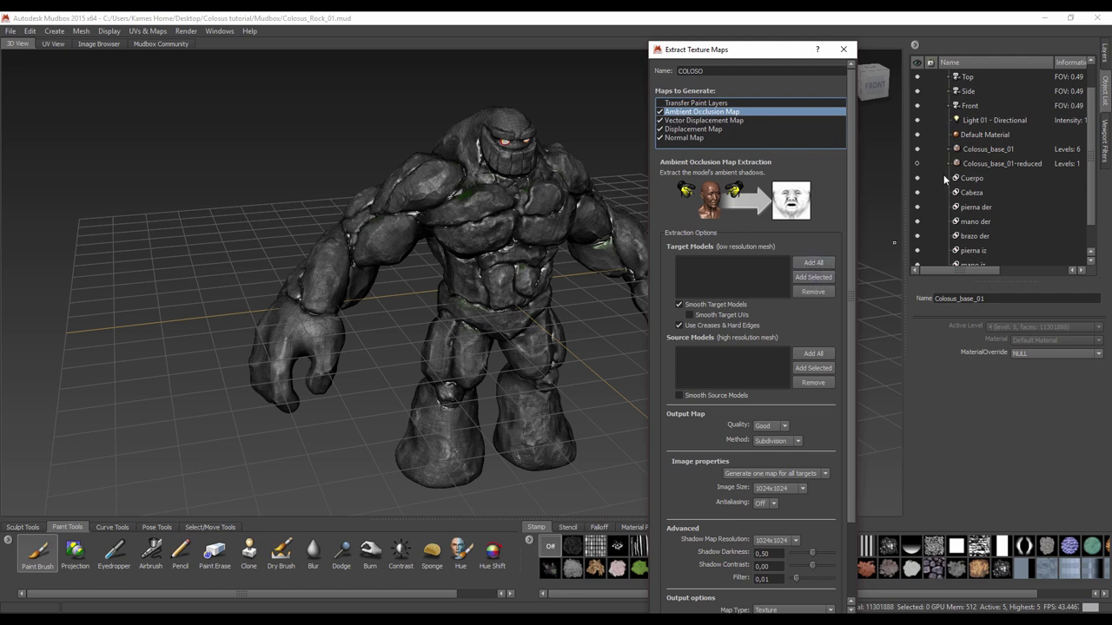
left_click(982, 155)
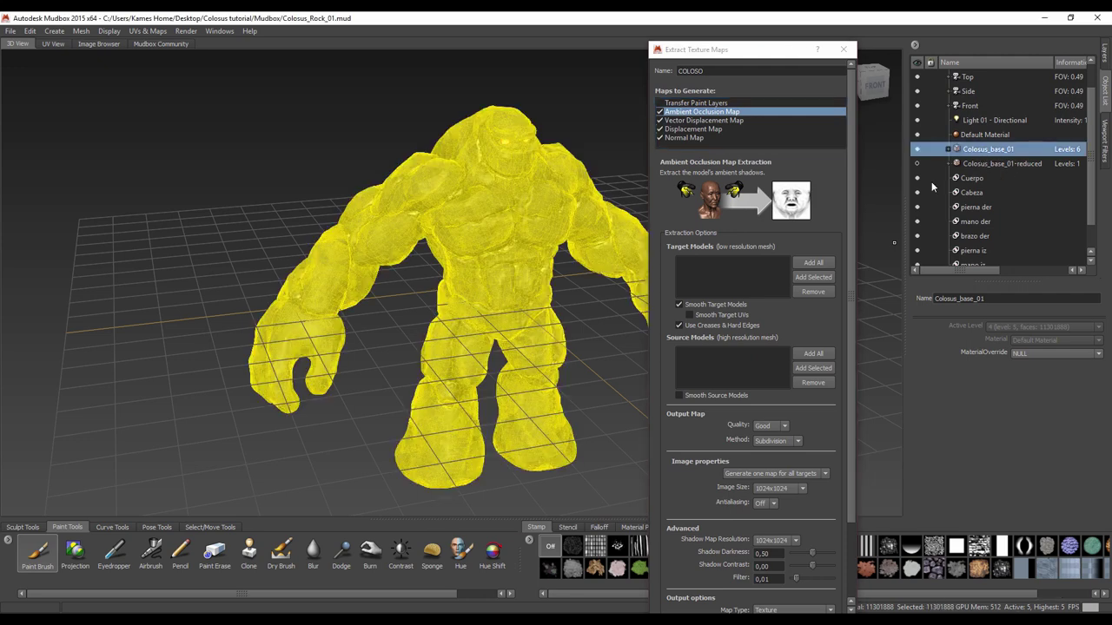
left_click(814, 278)
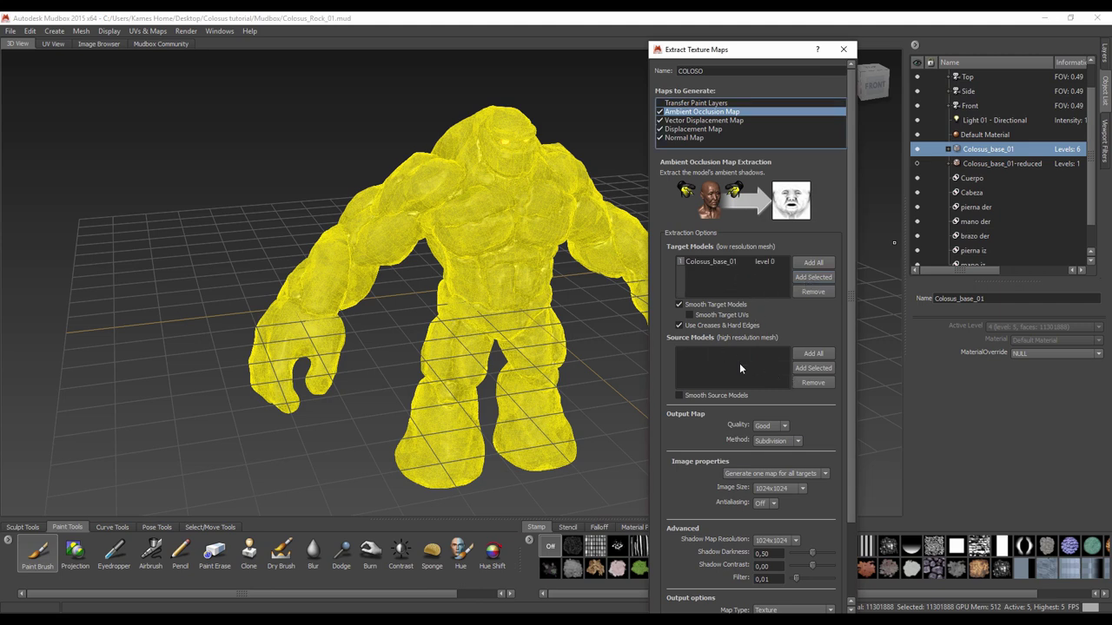
left_click(814, 368)
- Set the ambient occlusion map image size to 2048x2048
left_click_drag(852, 390, 850, 460)
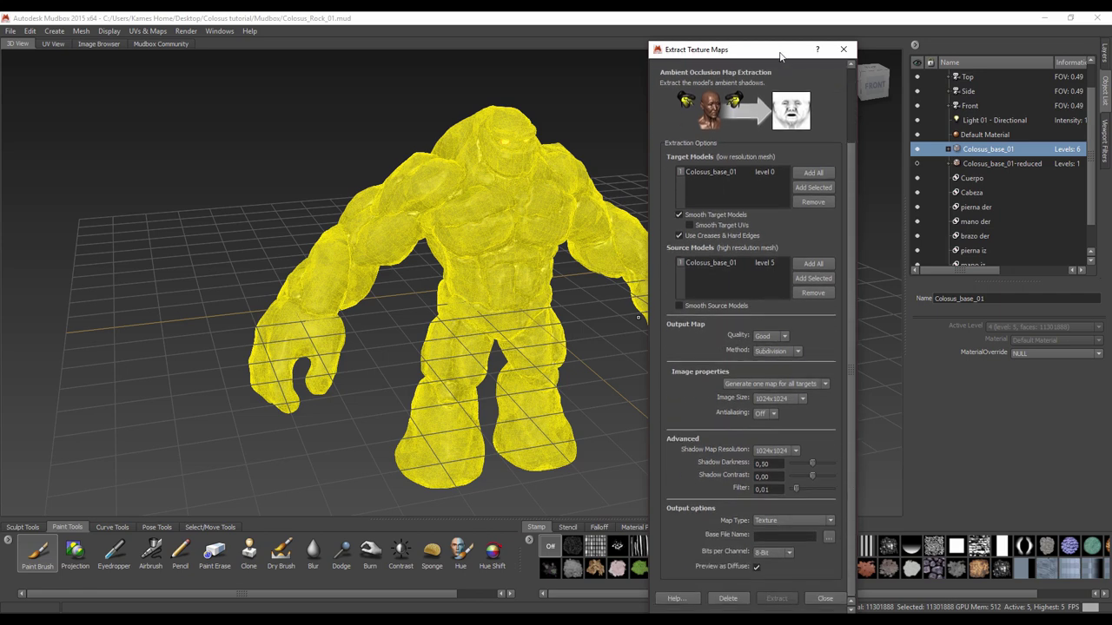
scroll(823, 283, "down", 1)
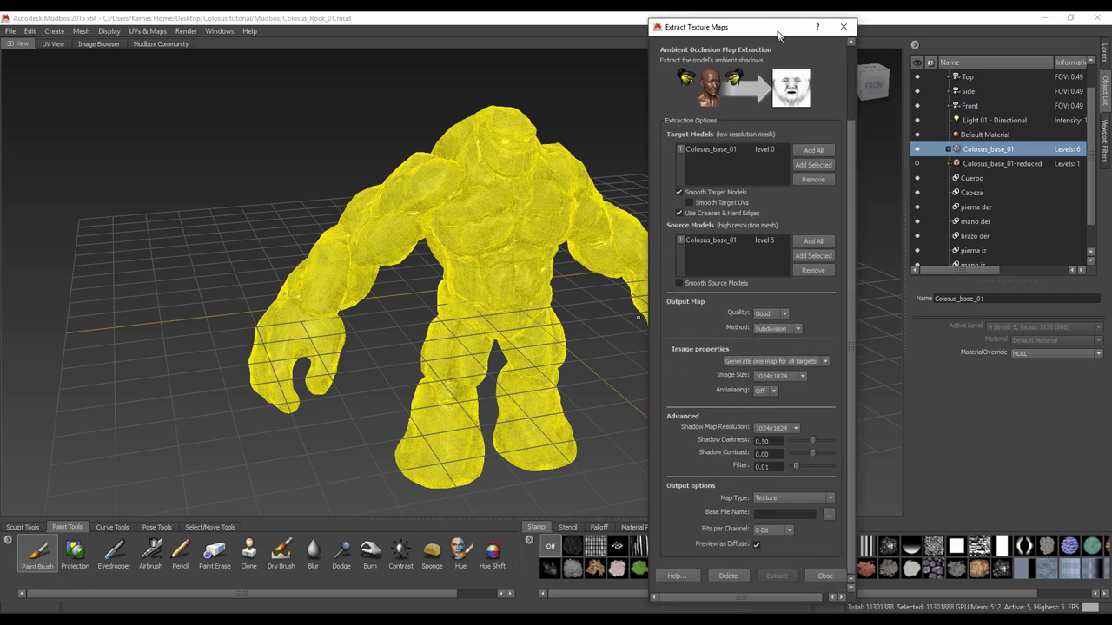
left_click(803, 374)
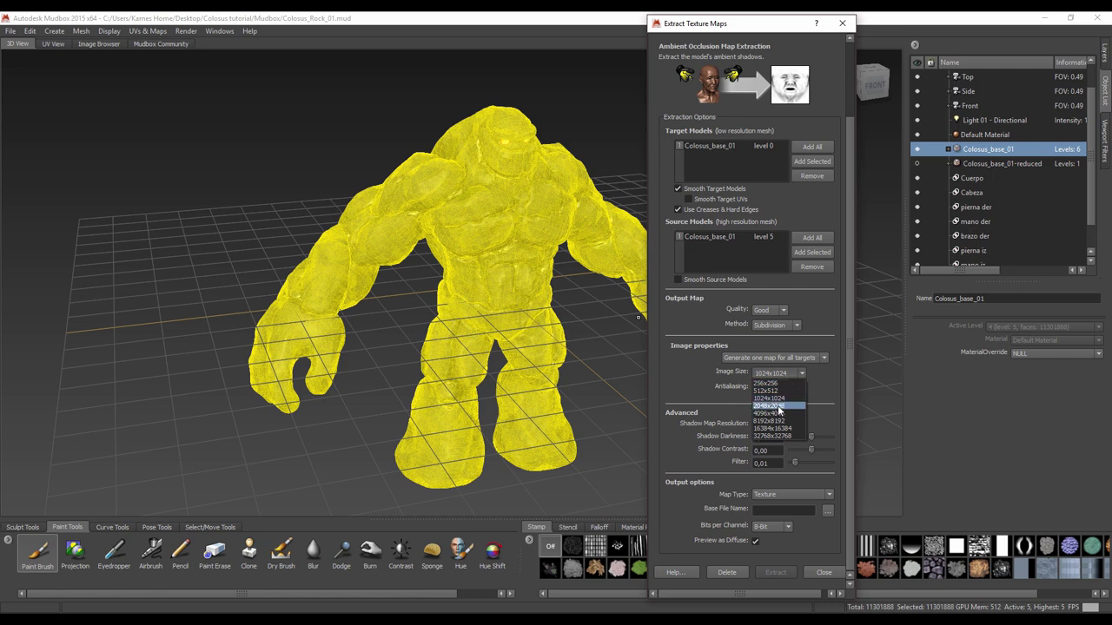
left_click(779, 406)
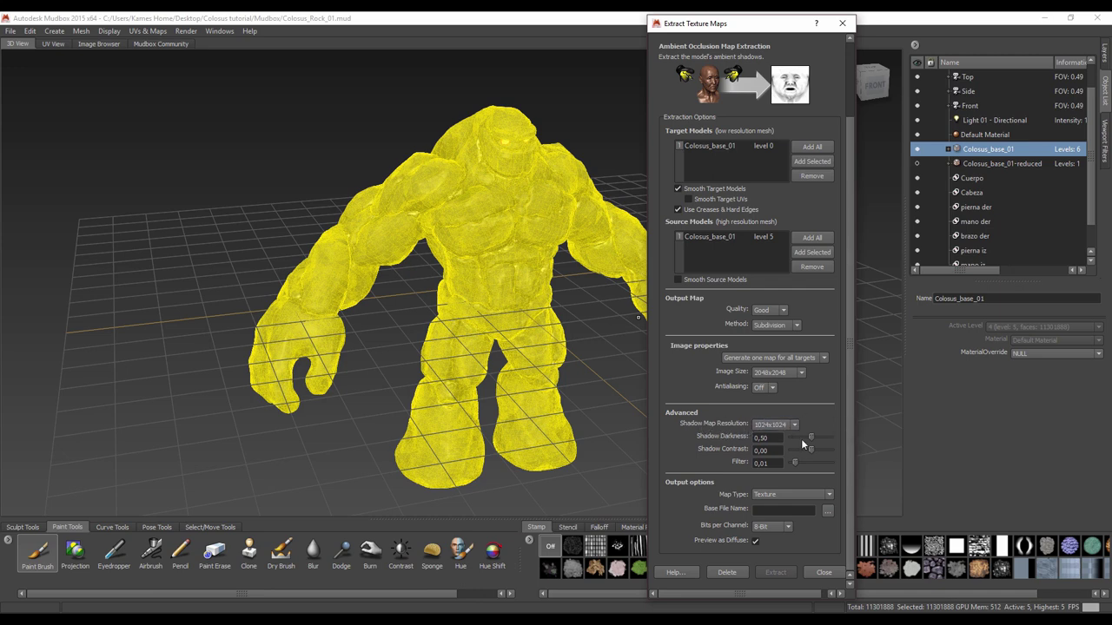
- Set the ambient occlusion output file to Colosus_rock_AO.png
left_click(828, 511)
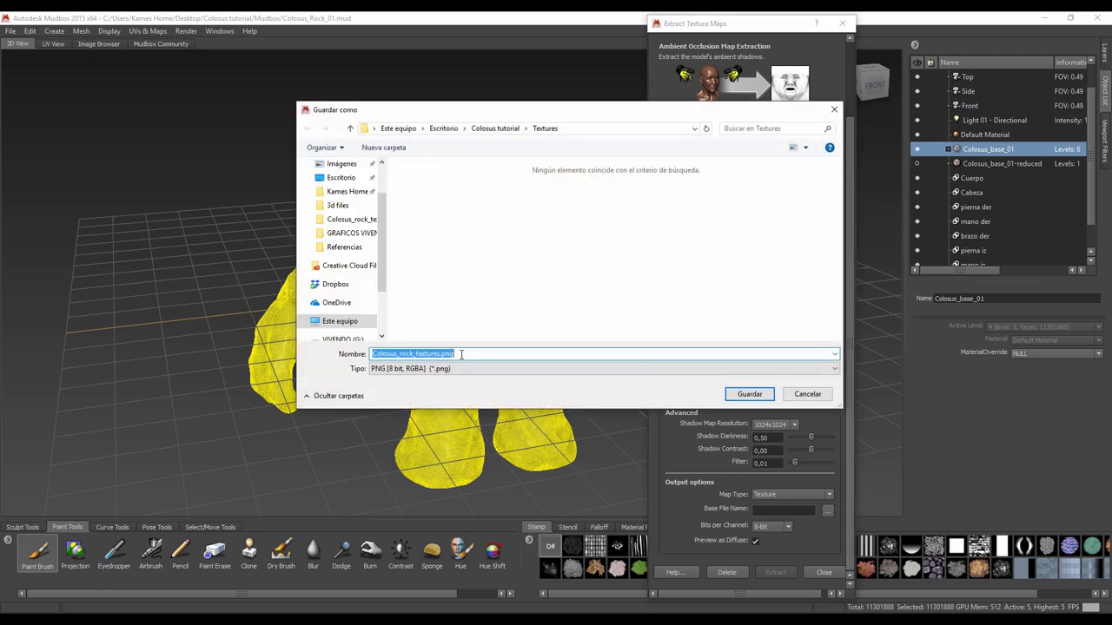
left_click(453, 354)
left_click_drag(439, 354, 416, 354)
type("a")
type("o")
key("BackSpace")
key("BackSpace")
type("AO")
left_click(745, 396)
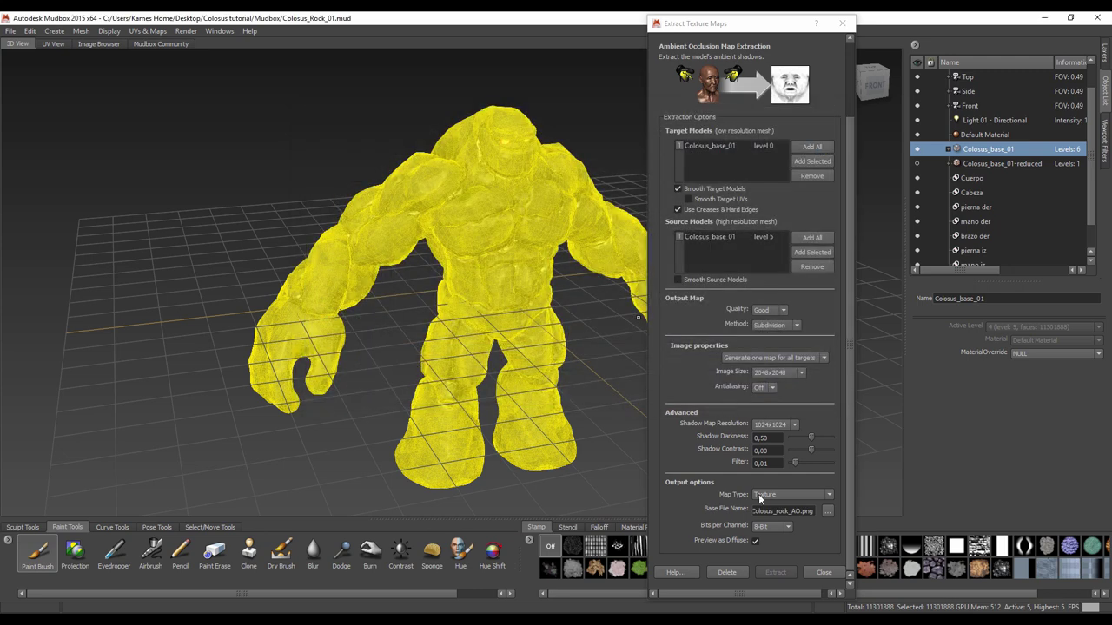
left_click_drag(847, 135, 848, 43)
- Name the vector displacement map file Col_rock_VDM_ and accept the added _vdm suffix
left_click(725, 94)
scroll(850, 183, "down", 2)
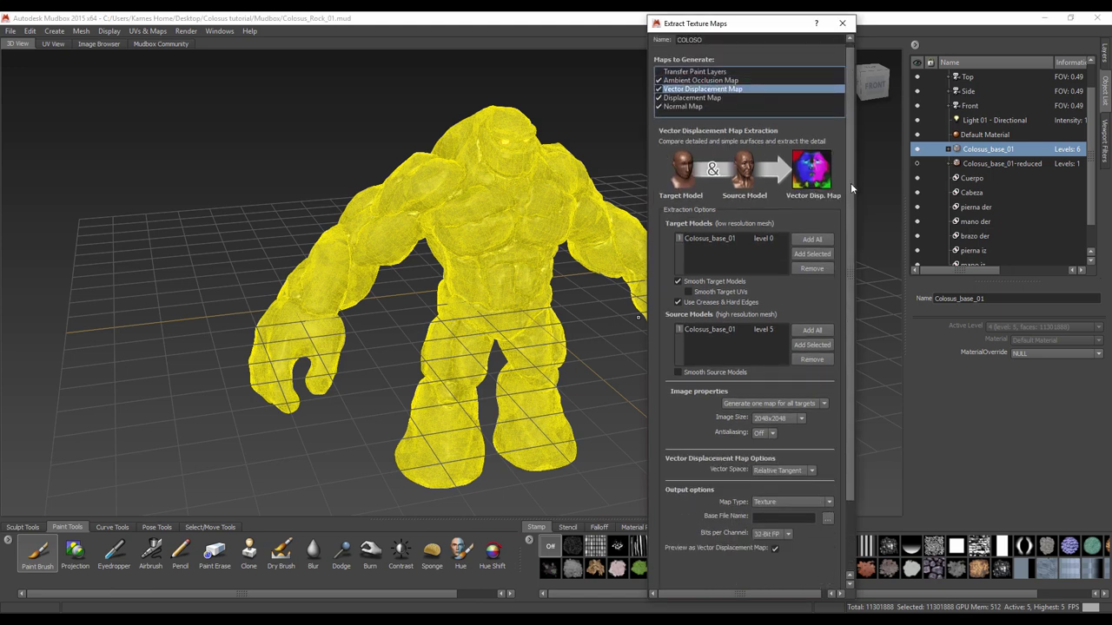
scroll(853, 162, "up", 2)
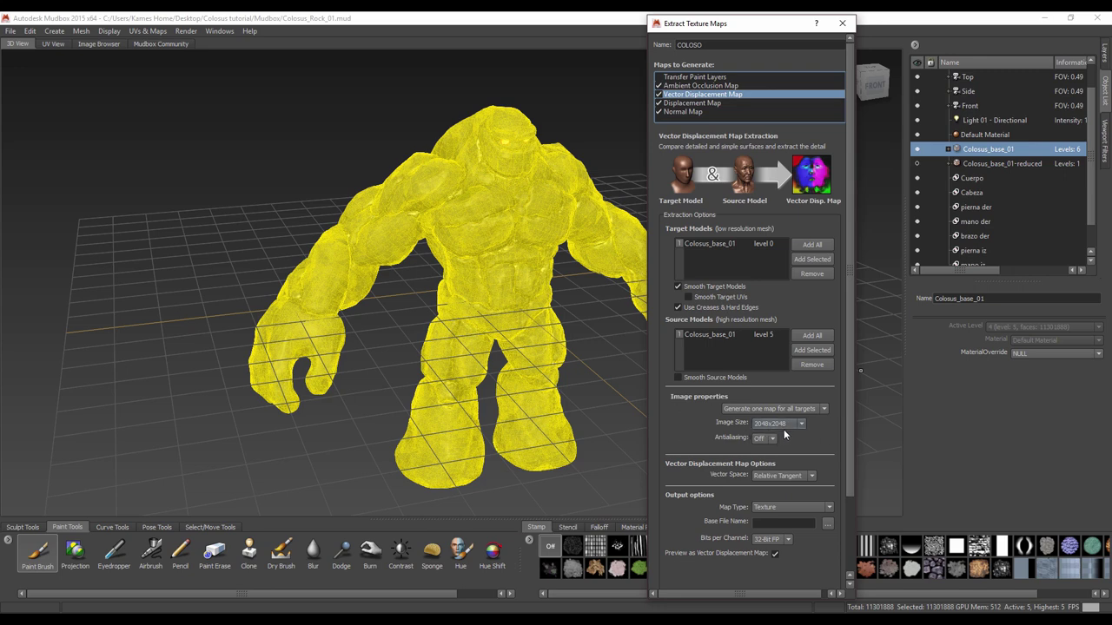
scroll(851, 453, "down", 2)
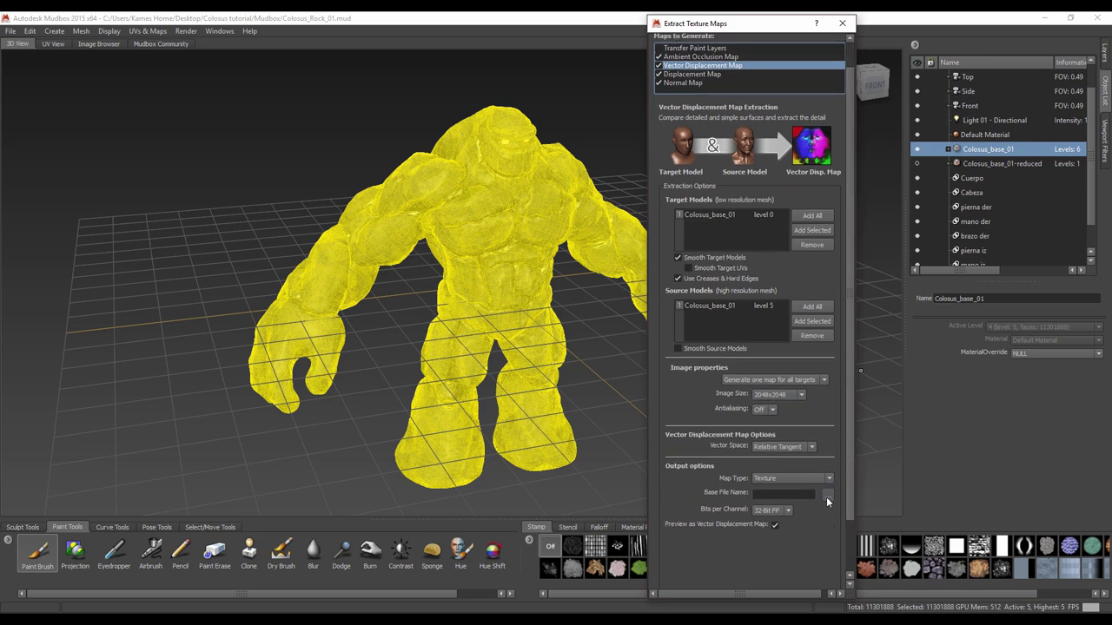
left_click(827, 495)
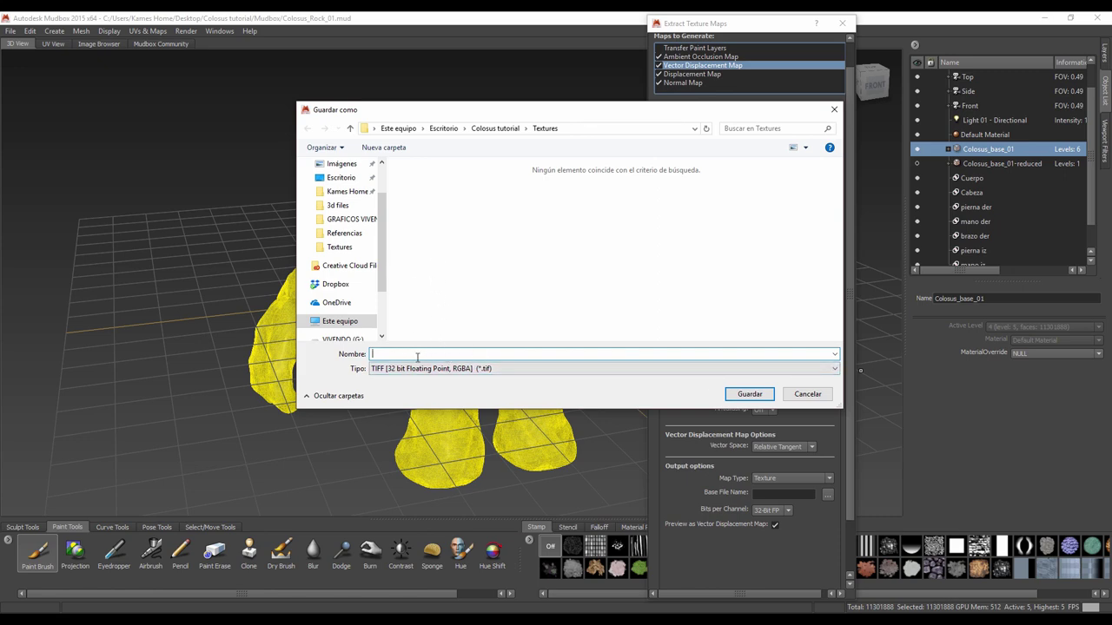
type("CO")
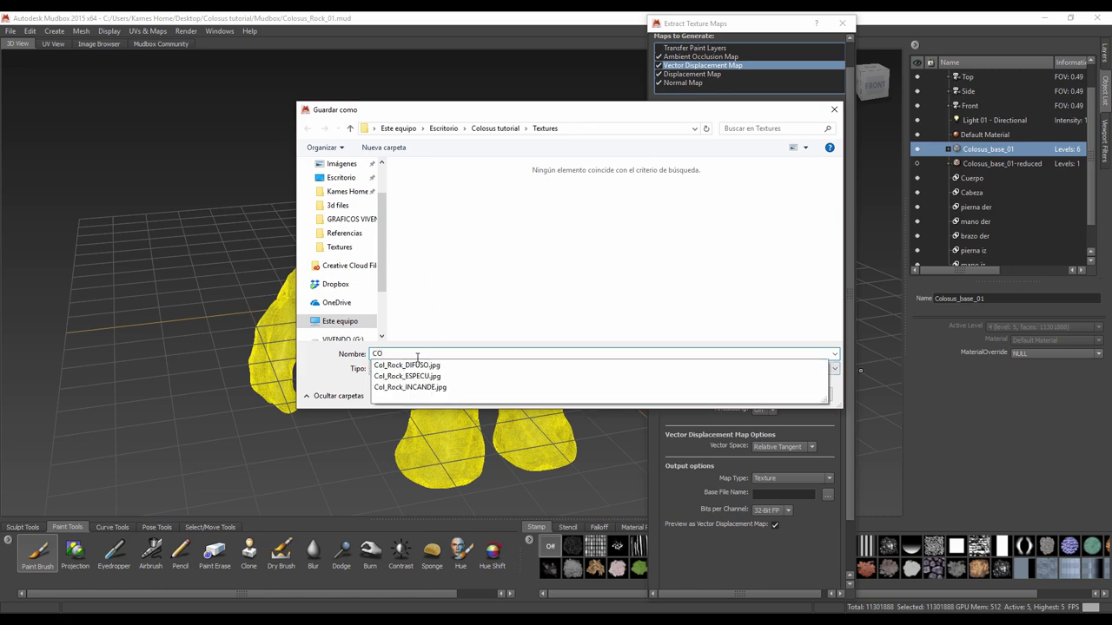
key("BackSpace")
key("BackSpace")
type("C")
type("VDM_")
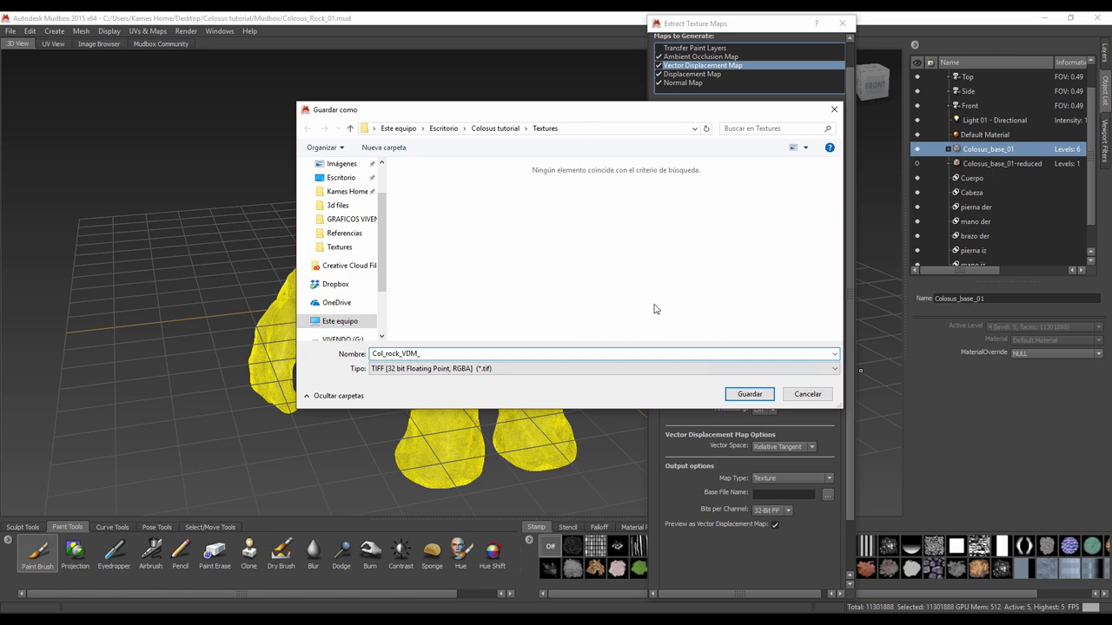
left_click(769, 394)
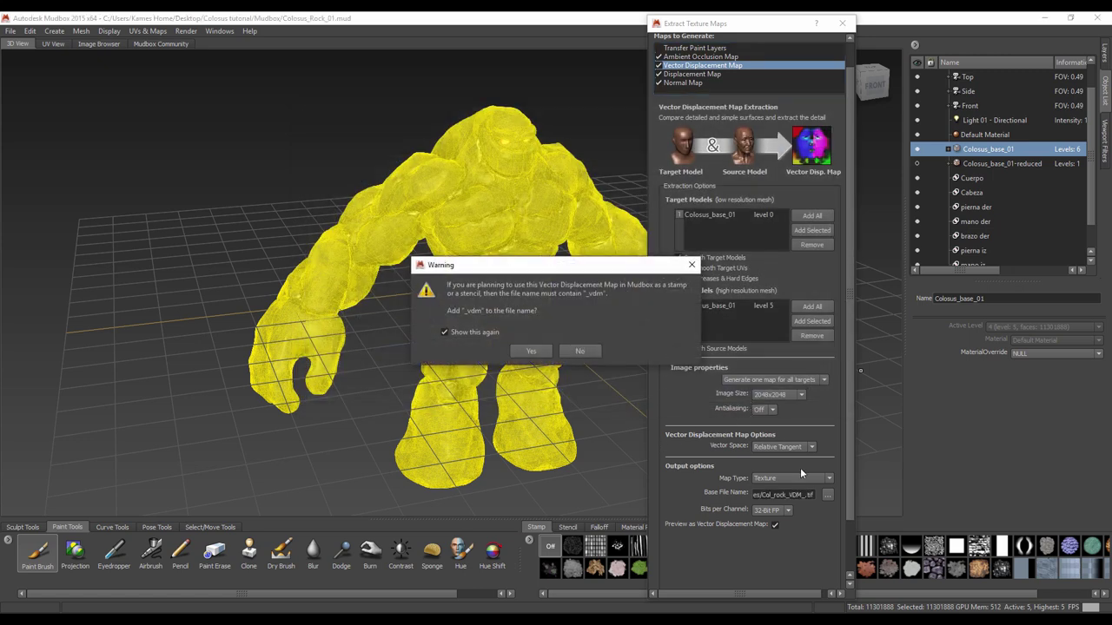
left_click_drag(612, 259, 759, 203)
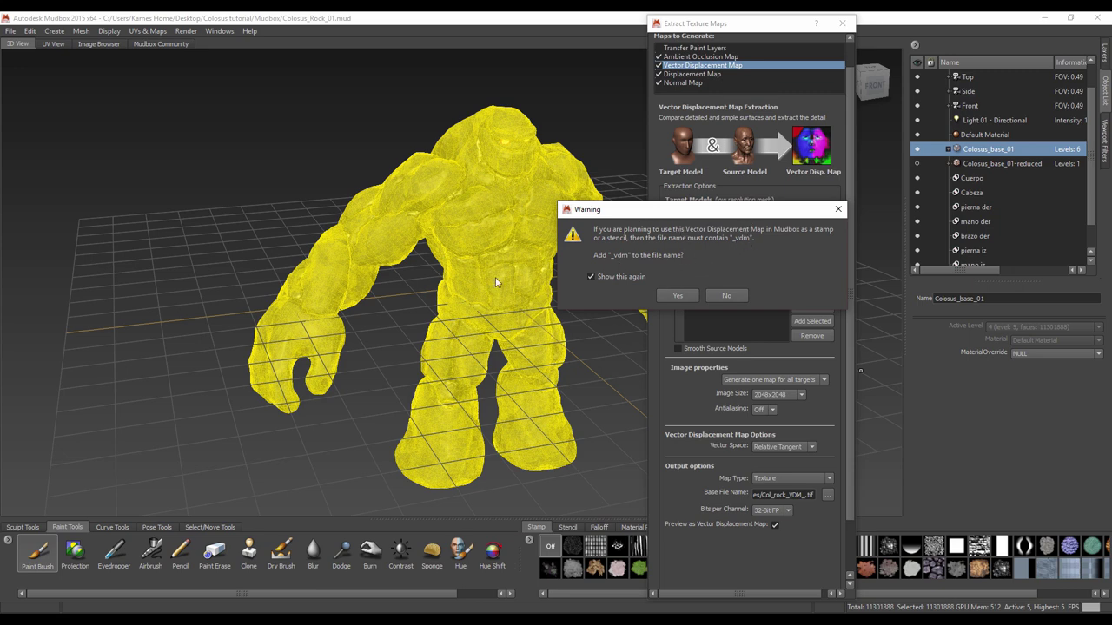
left_click(679, 296)
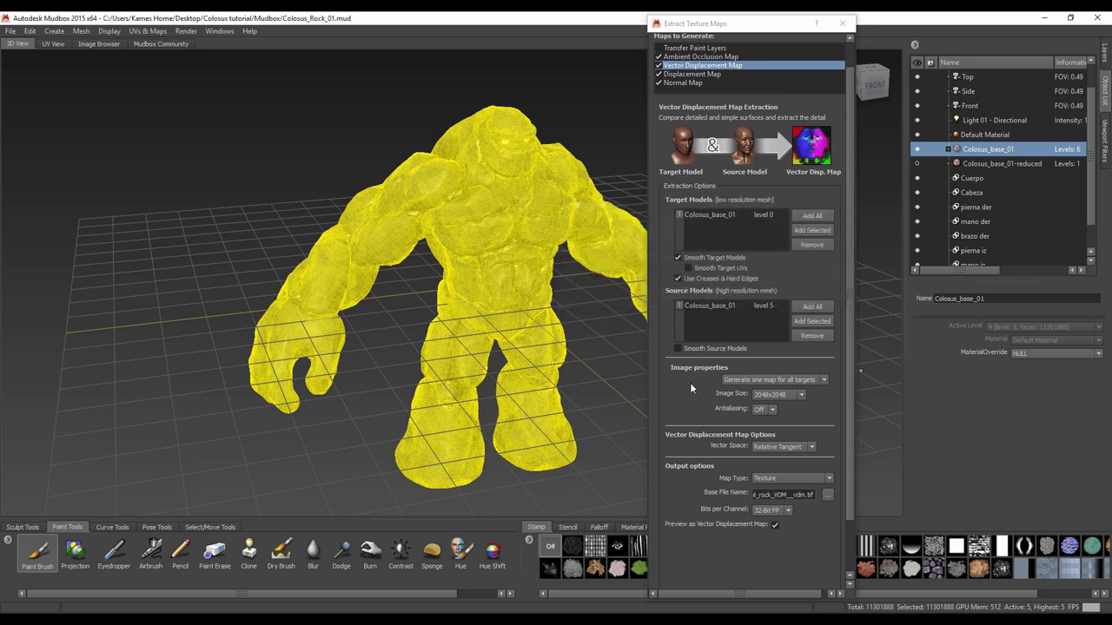
- Keep the vector displacement map's bit depth at 32-Bit FP
left_click(796, 495)
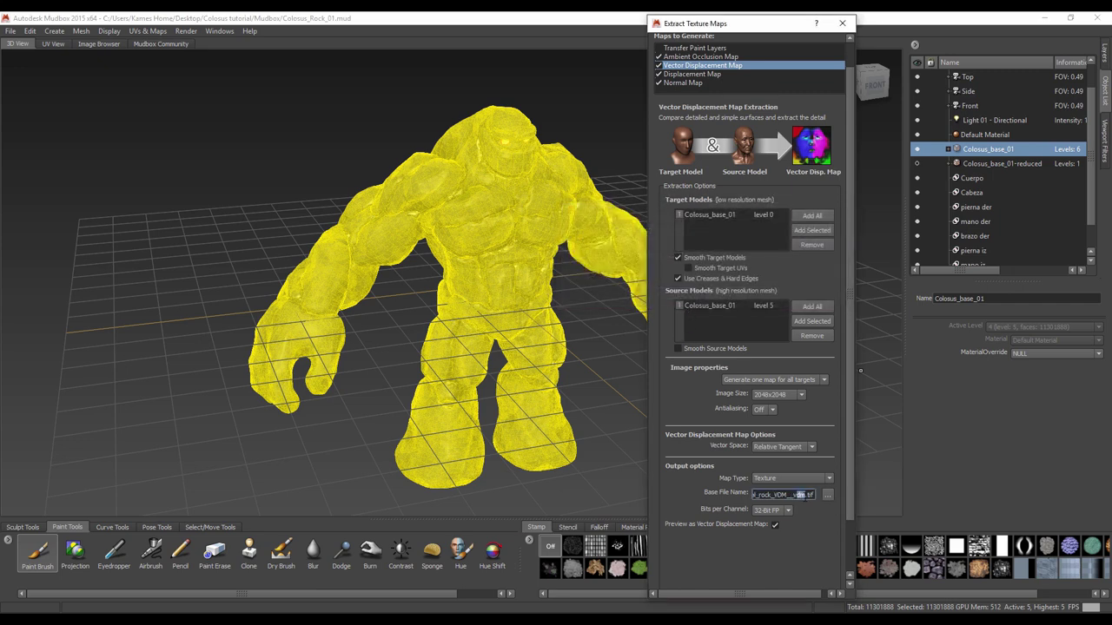
left_click_drag(774, 494, 787, 495)
scroll(846, 446, "down", 2)
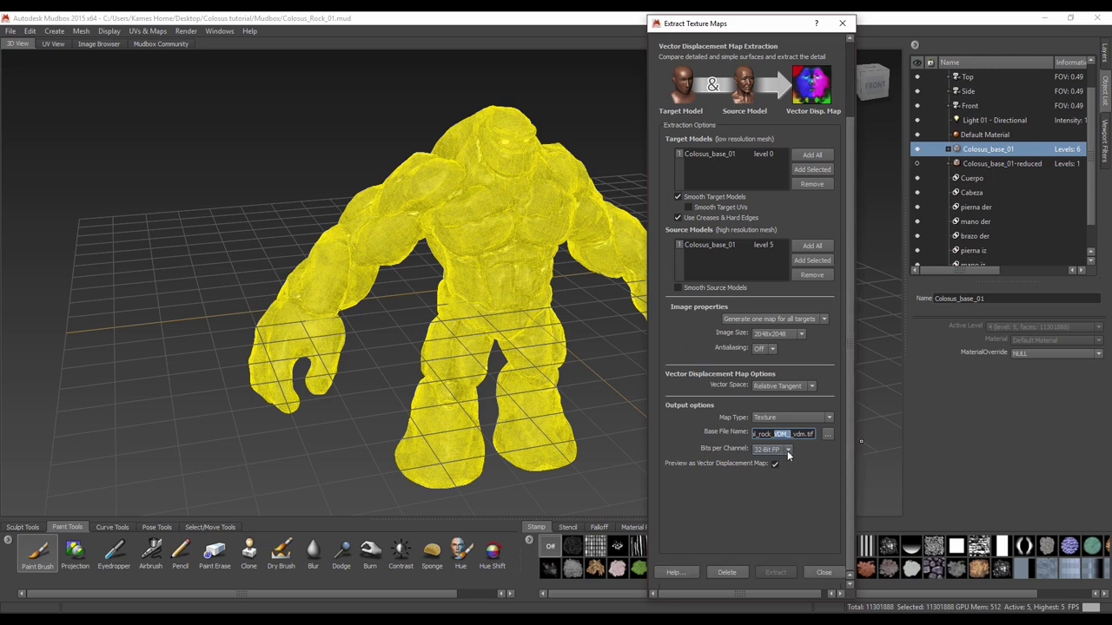
left_click(788, 450)
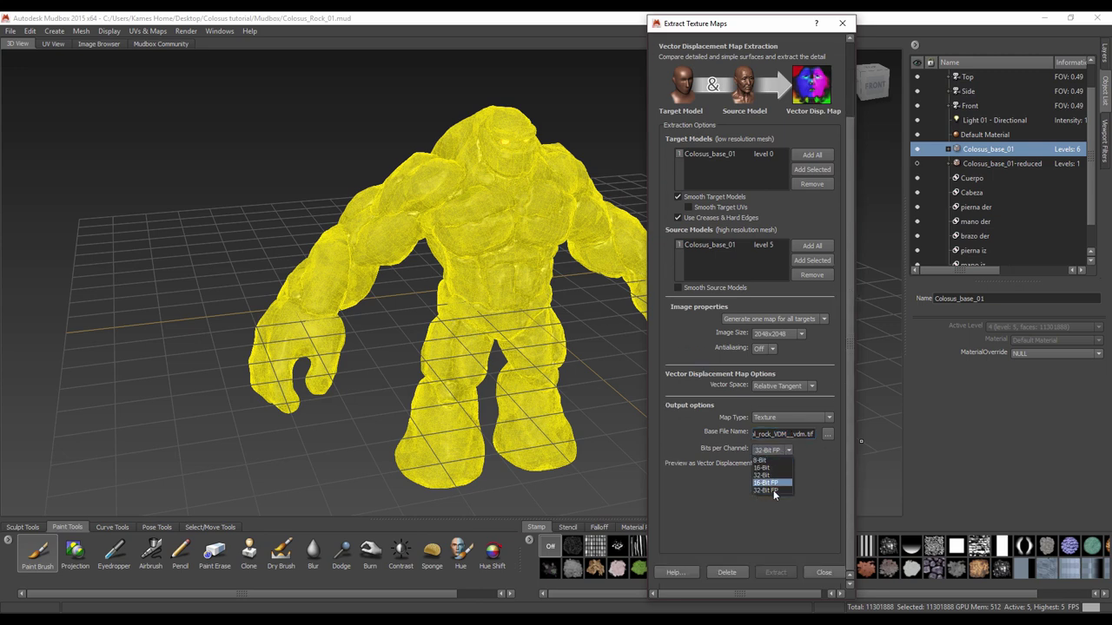
left_click(768, 492)
left_click_drag(847, 417, 844, 330)
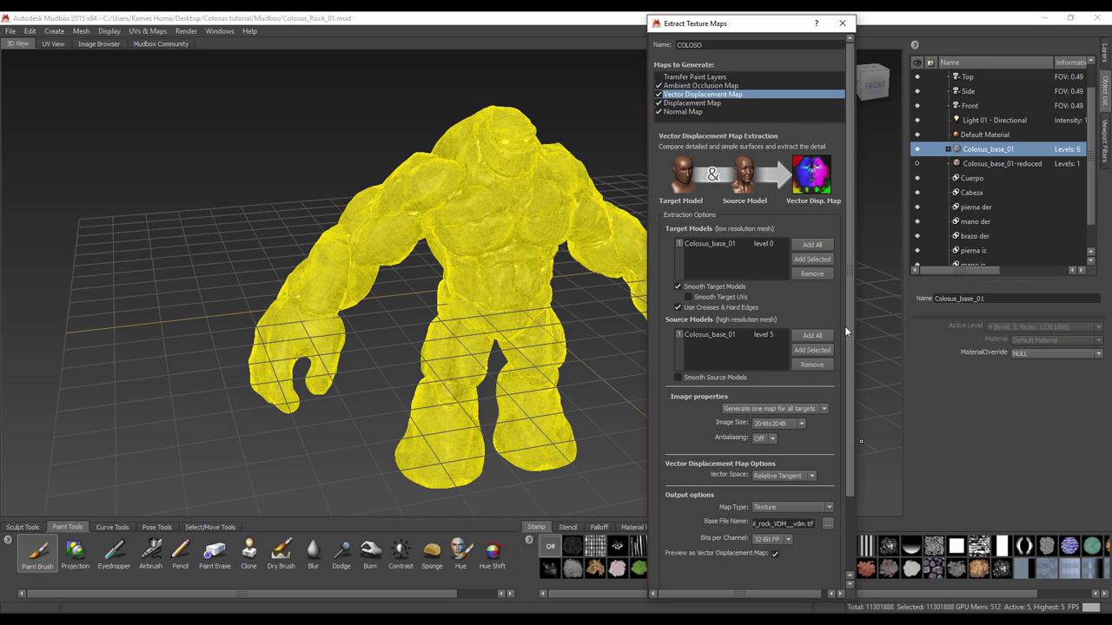
- Save the displacement map output as Col_Rock_DiplM.png in PNG 8-bit format
left_click(683, 102)
scroll(791, 145, "down", 2)
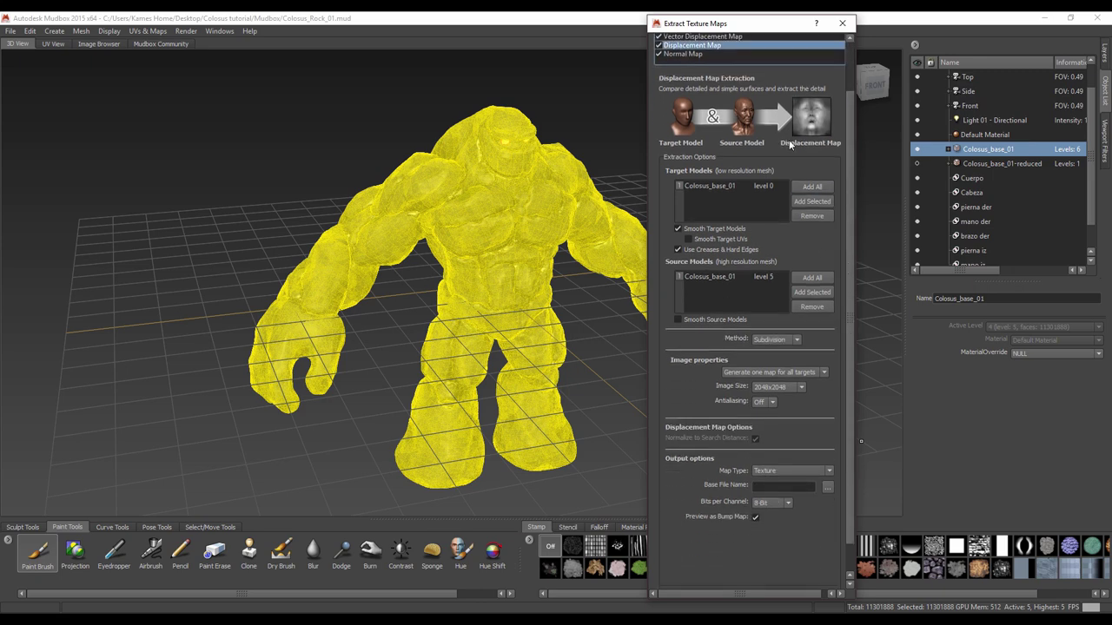
left_click(826, 488)
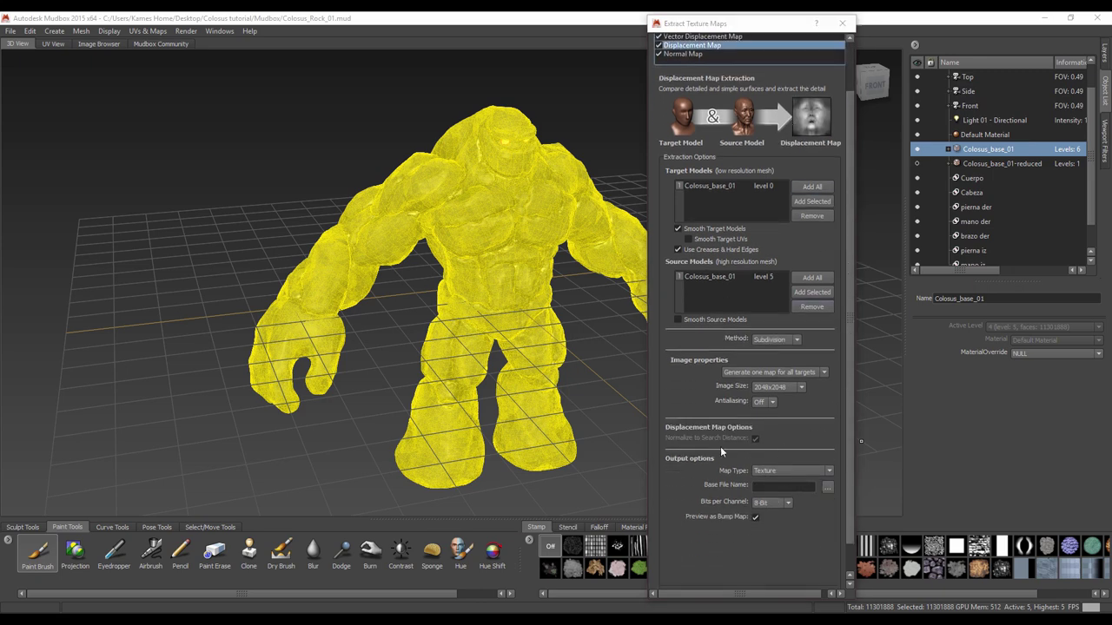
left_click(451, 369)
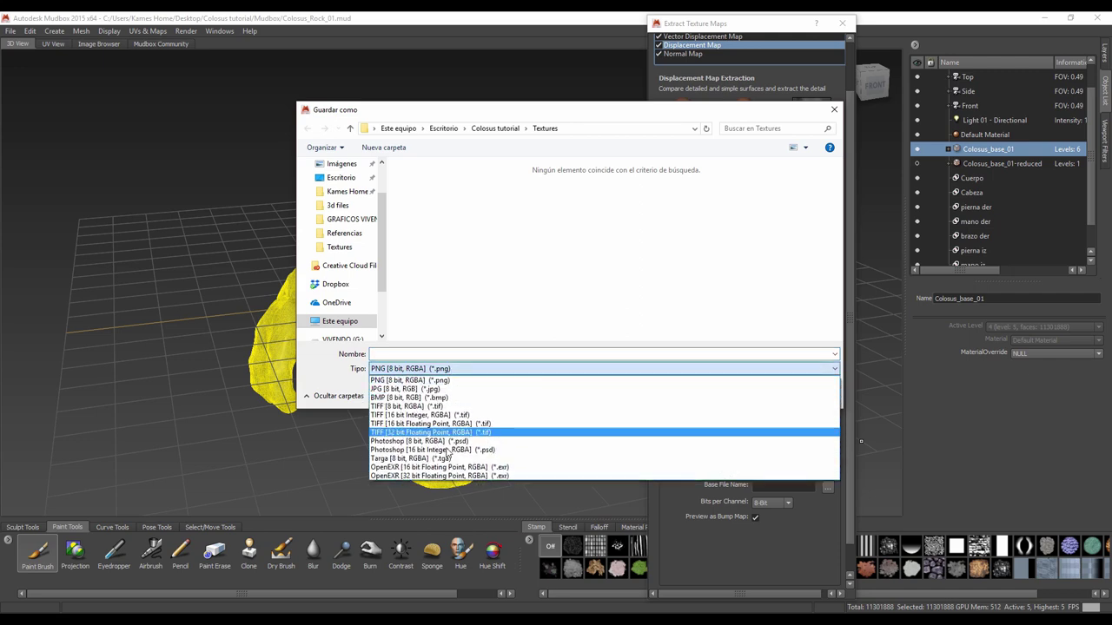
left_click(442, 379)
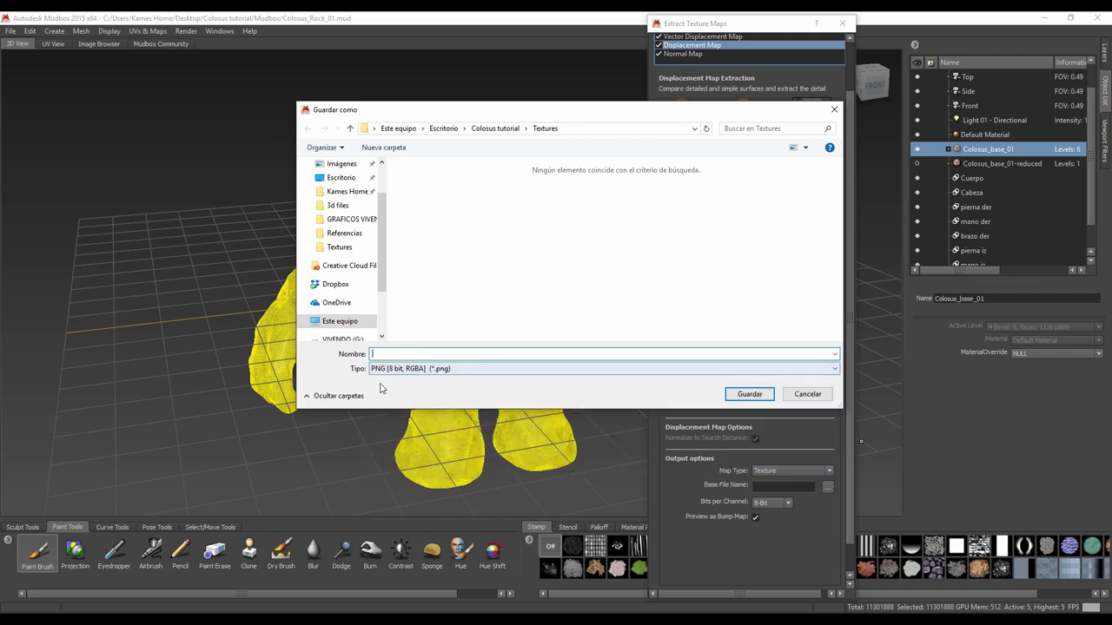
type("Col_Rock_")
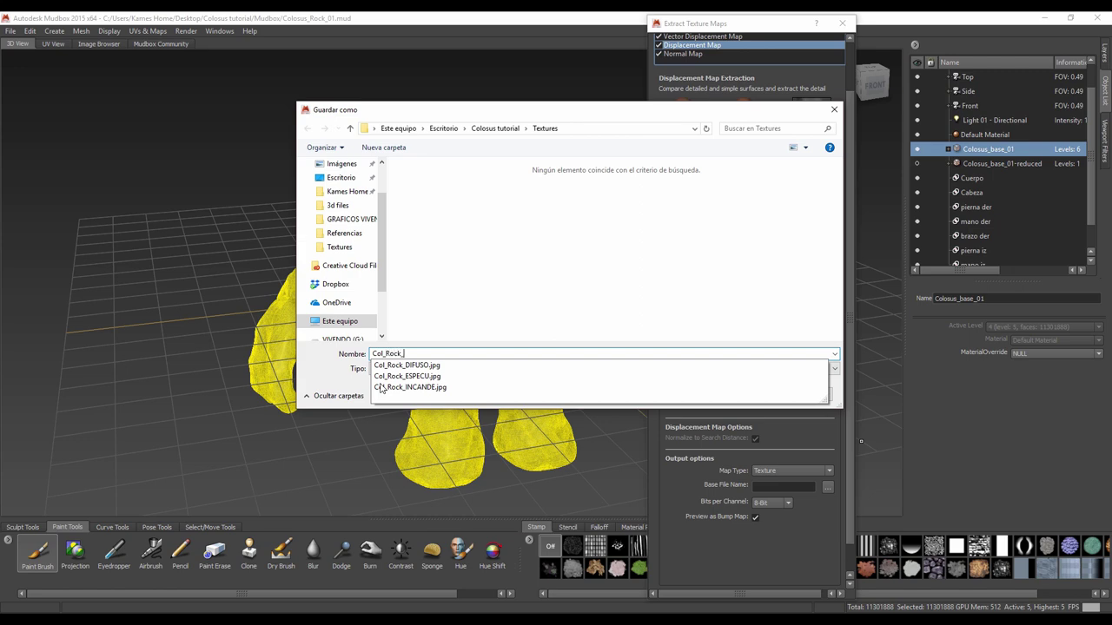
type("DipM")
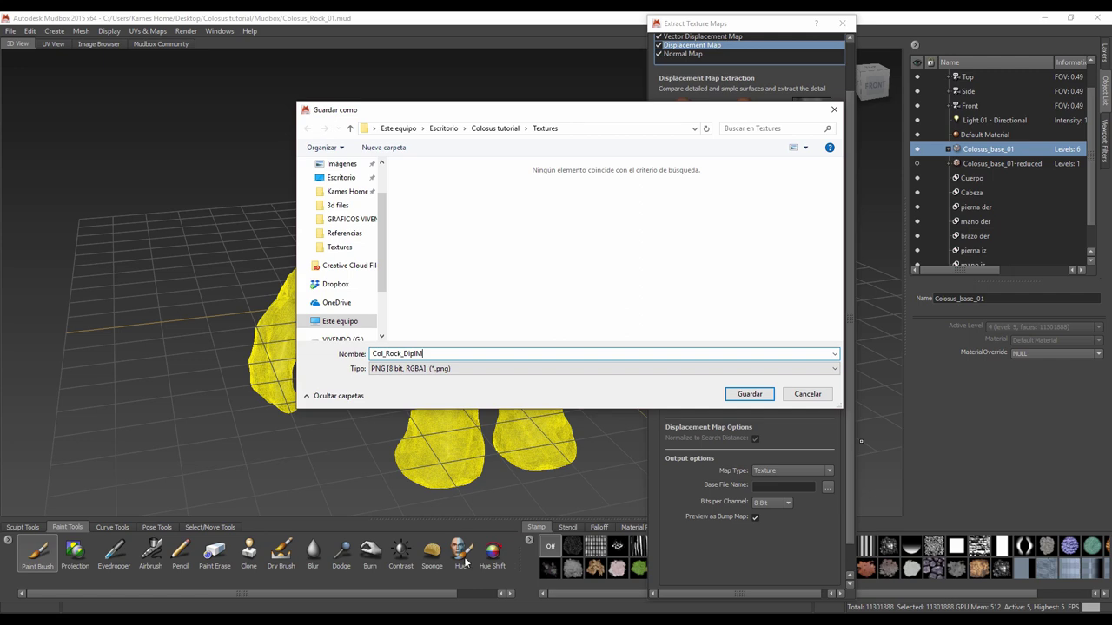
left_click(745, 395)
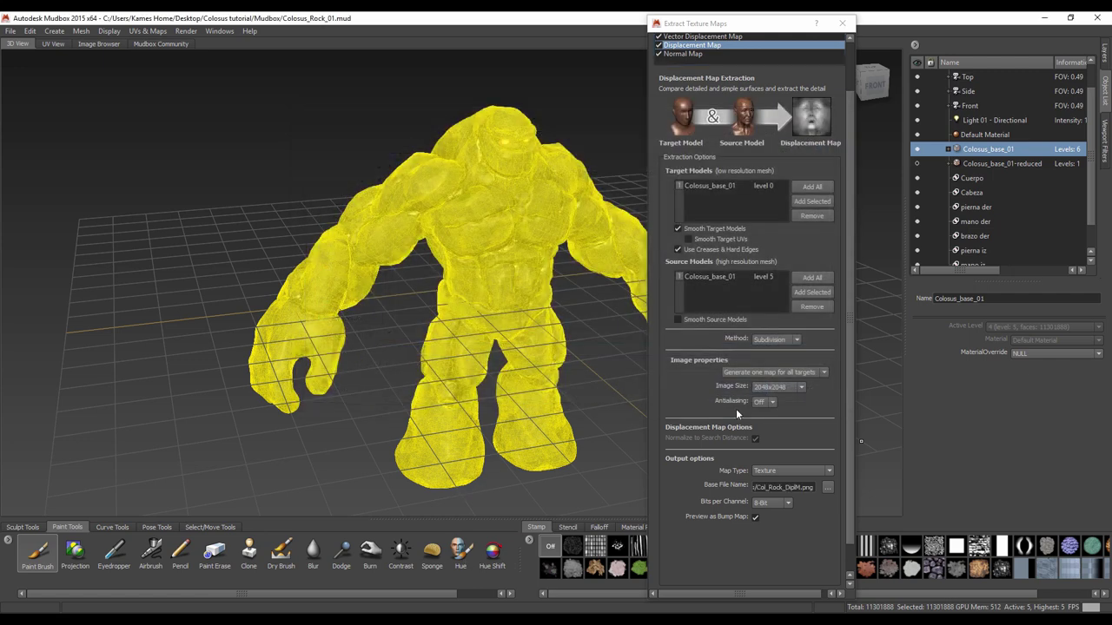
left_click_drag(850, 243, 806, 140)
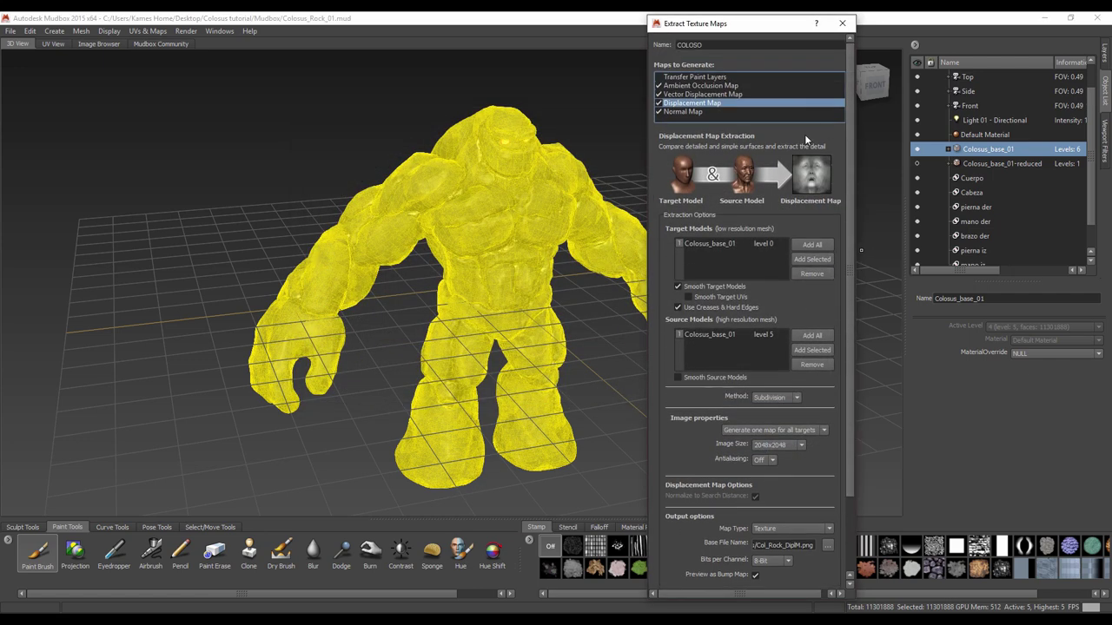
left_click(691, 112)
- Set the normal map output file to Col_Rock_NRM.png
left_click_drag(848, 233, 853, 365)
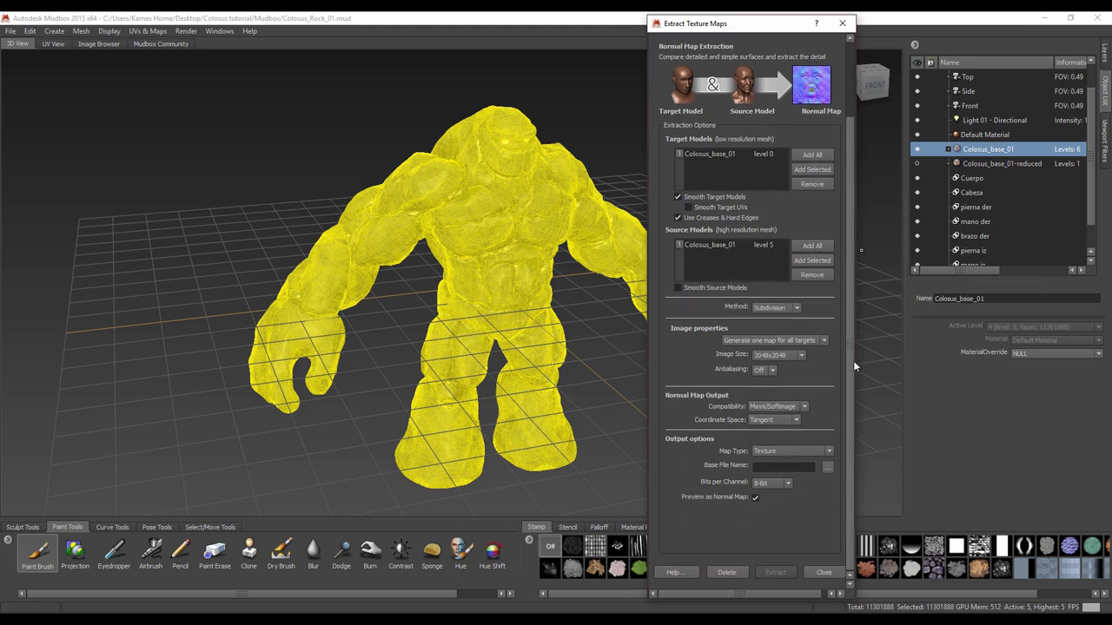
left_click(826, 468)
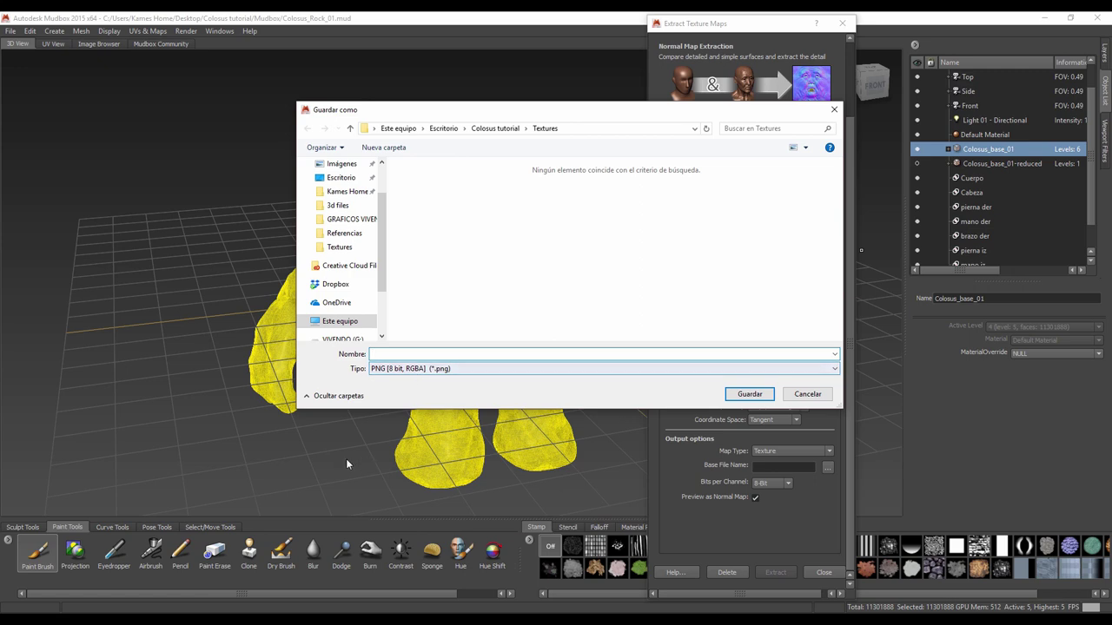
type("cOL")
key("BackSpace")
key("BackSpace")
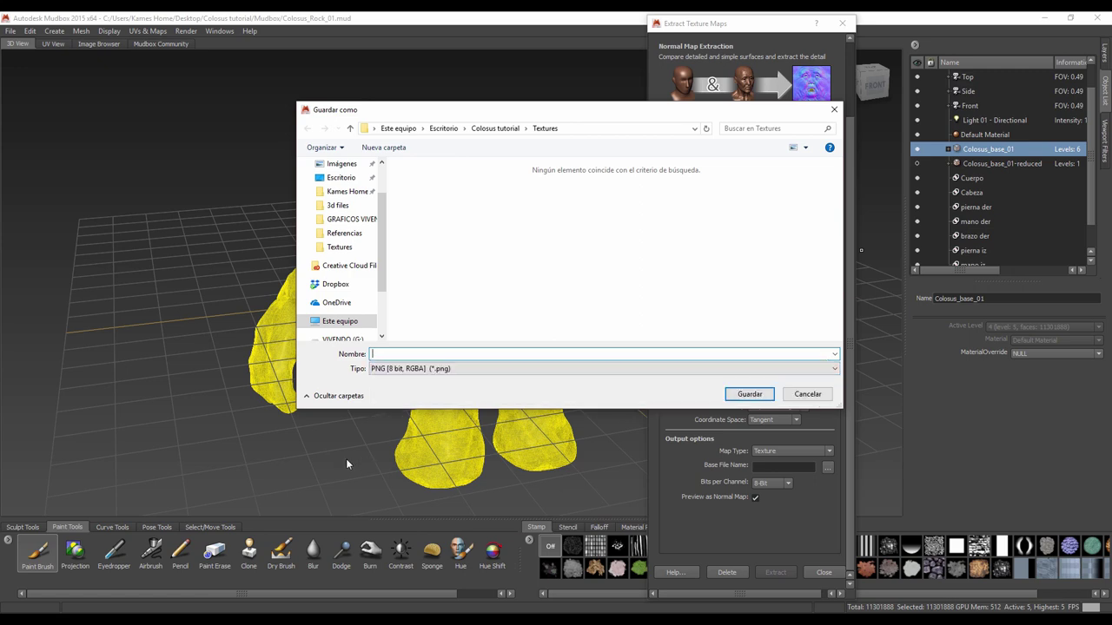
type("ol_")
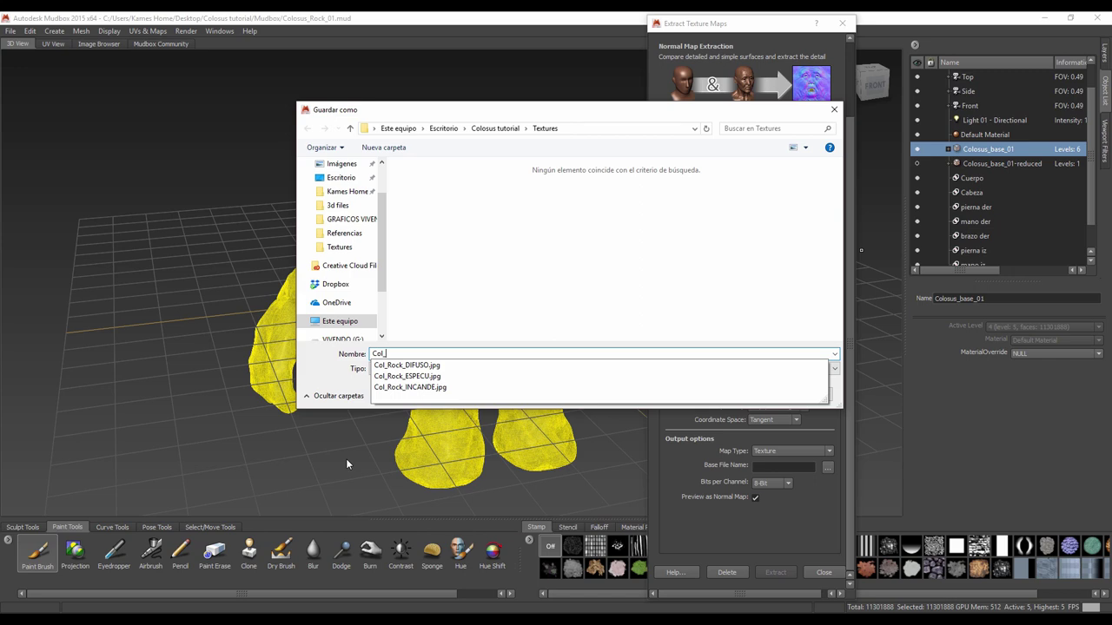
type("Rock_")
type("NRM")
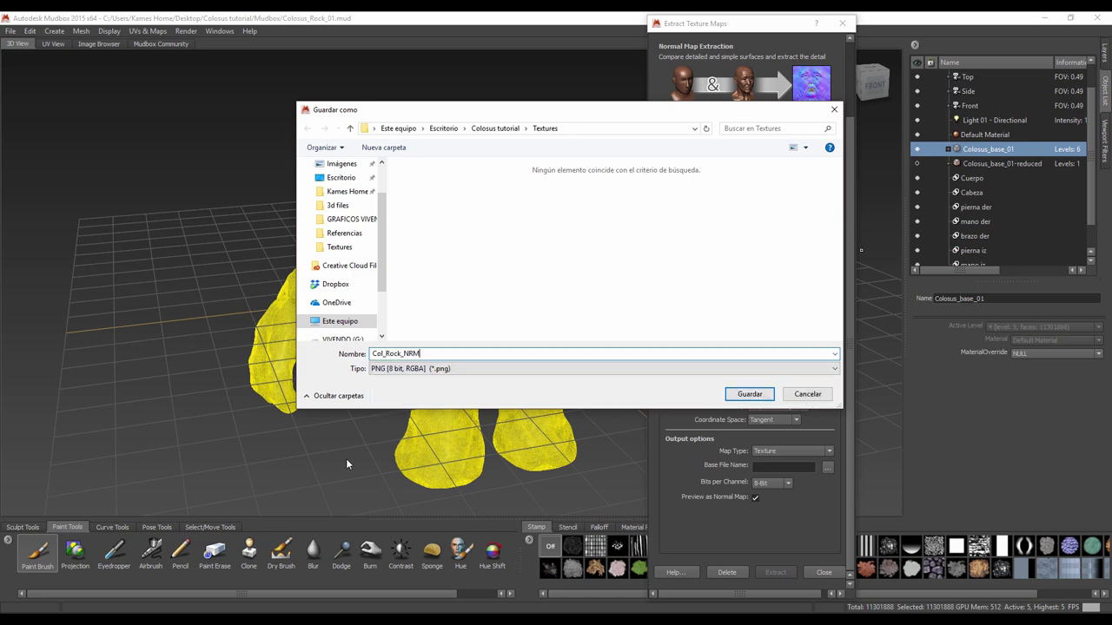
left_click(750, 395)
scroll(843, 379, "up", 3)
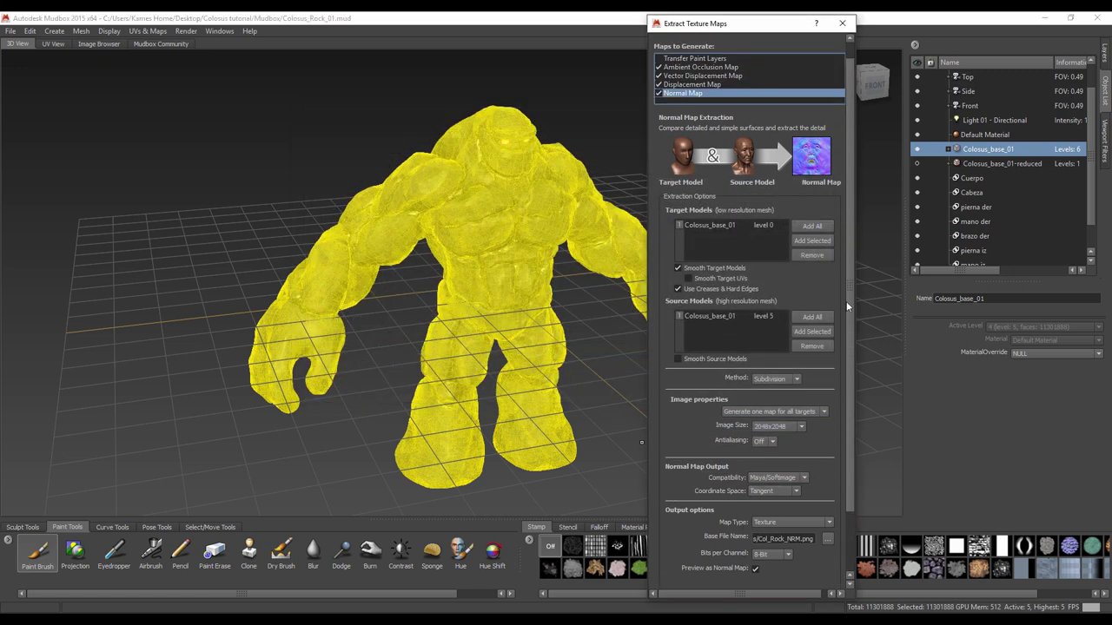
left_click_drag(752, 27, 754, 16)
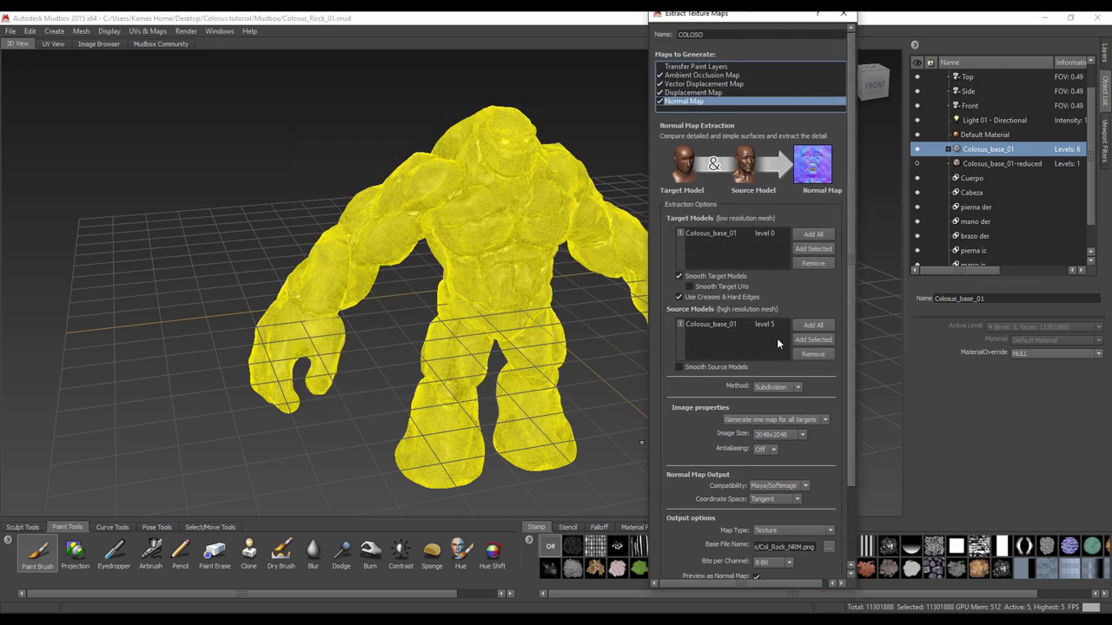
scroll(853, 479, "down", 3)
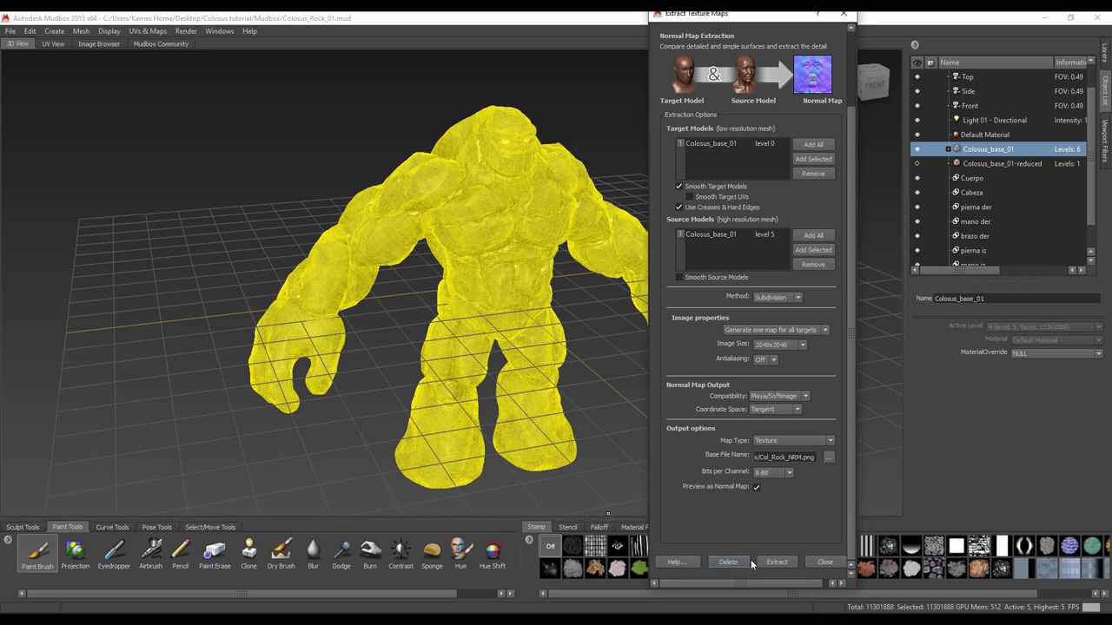
- Run the COLOSO extraction, confirm the Finished message and close the results window
left_click(776, 562)
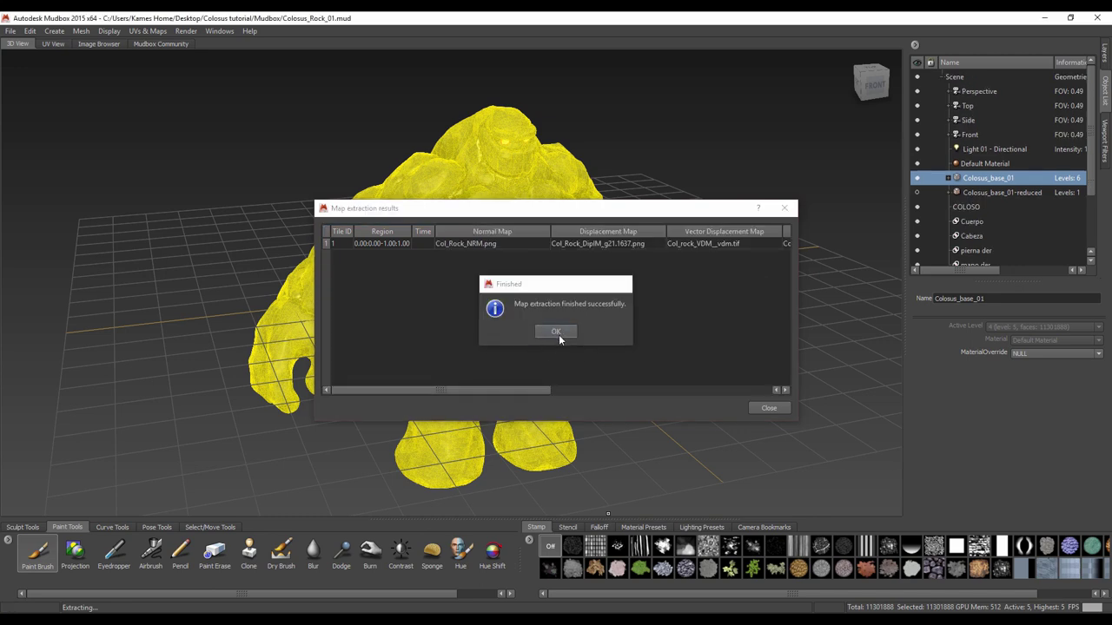
left_click(559, 335)
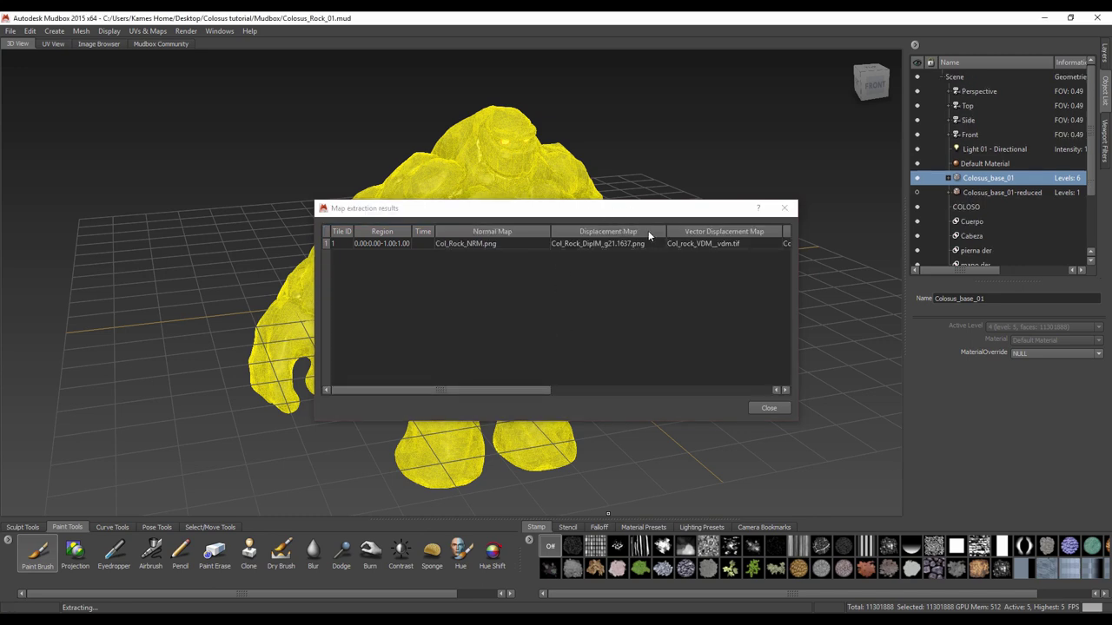
left_click(784, 209)
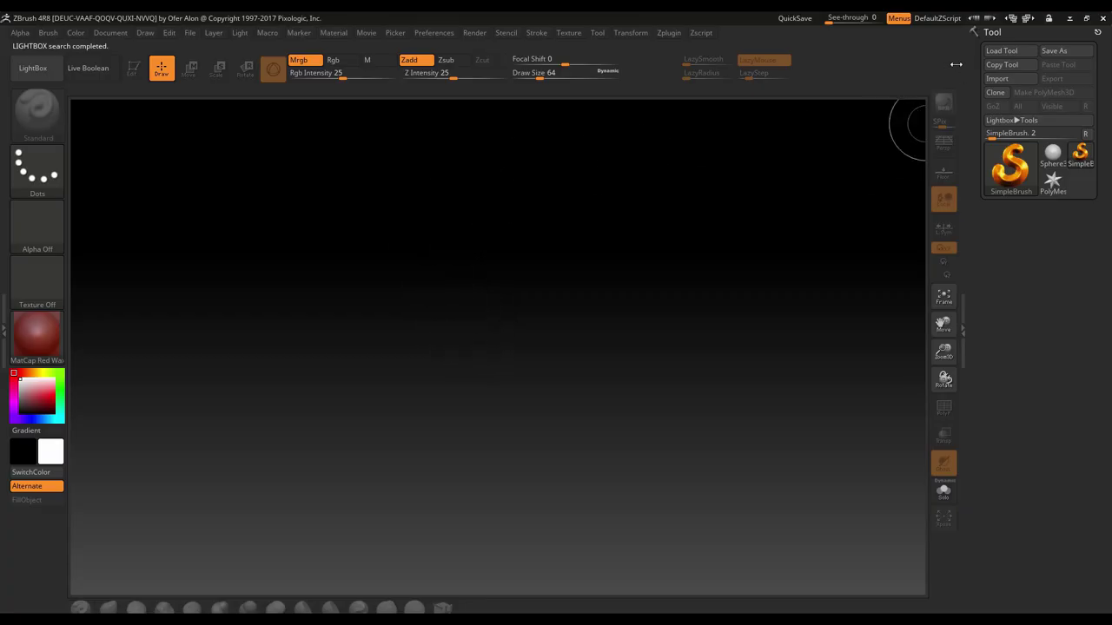
- Import Colosus_LOW_01.OBJ from Desktop > Colosus tutorial > 3d files and draw it on the canvas
left_click(999, 80)
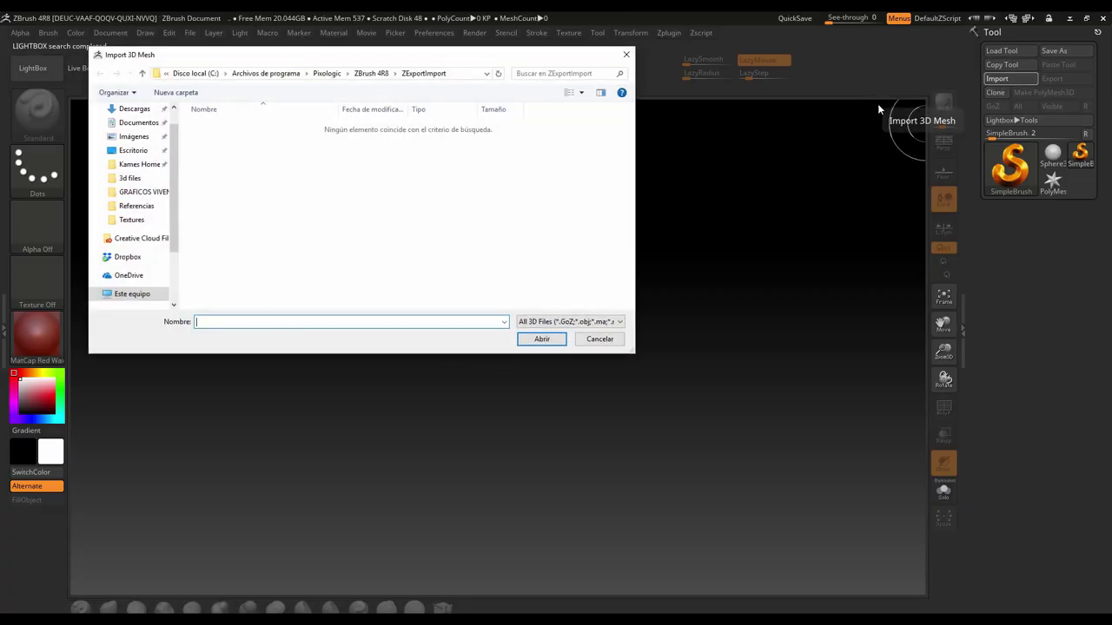
left_click(134, 152)
double_click(251, 130)
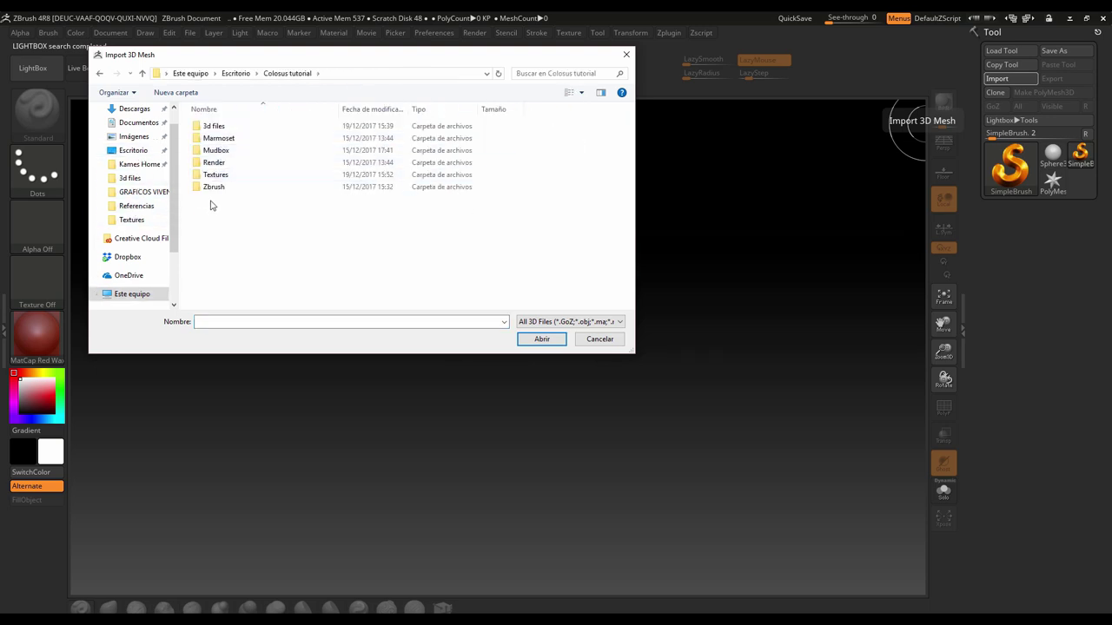
double_click(228, 129)
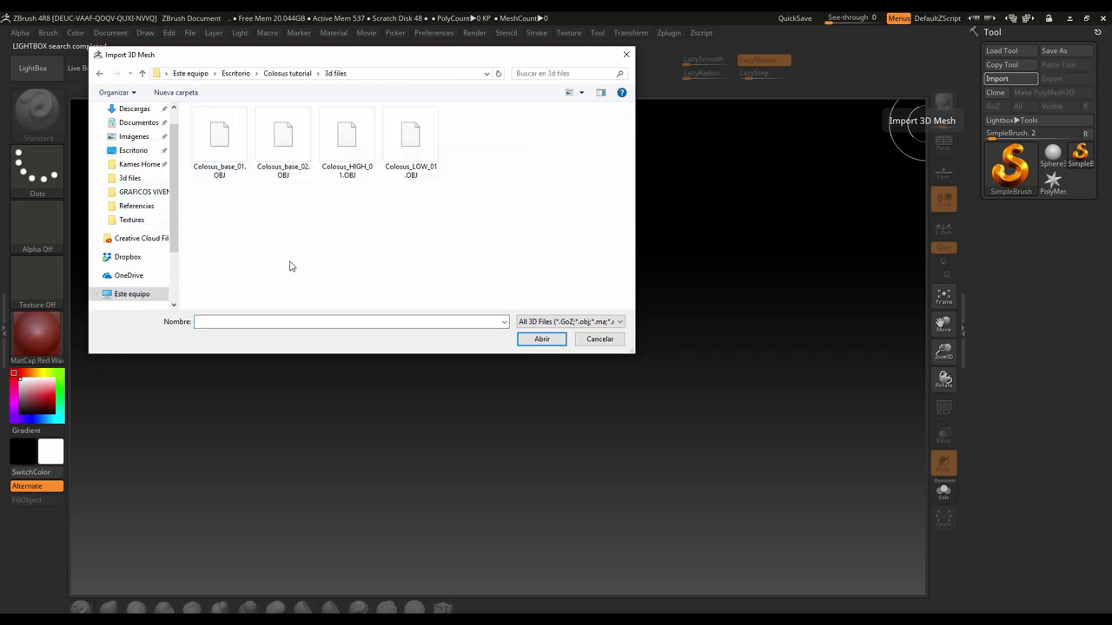
left_click(417, 172)
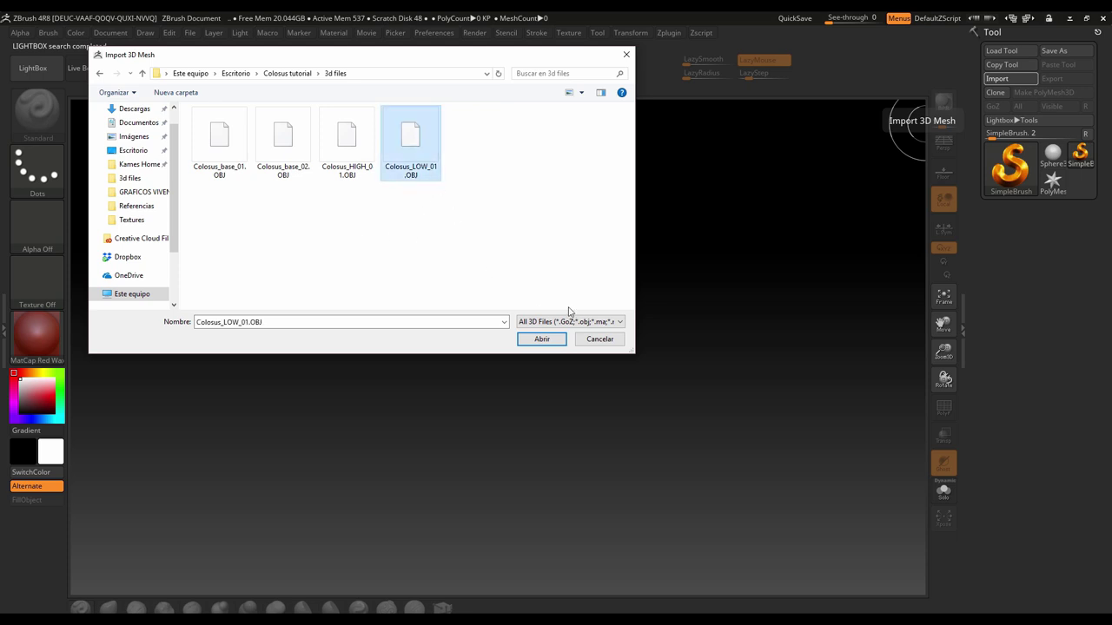
left_click(539, 339)
left_click_drag(488, 349, 330, 156)
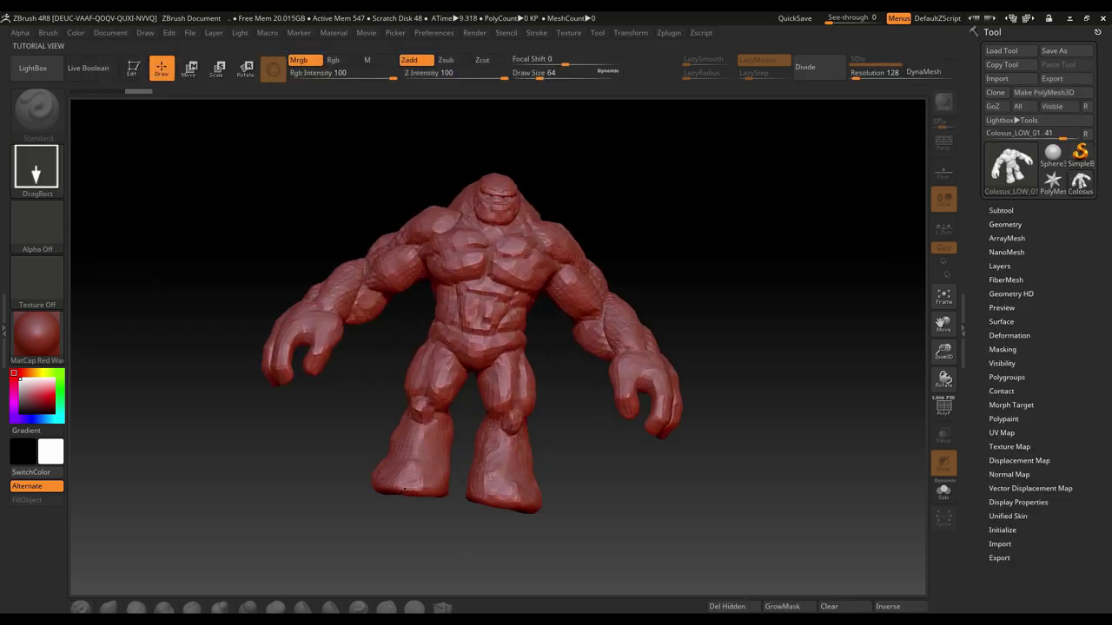
- Put the Colossus mesh in edit mode, frame it, and apply the Green Metallic material
key("t")
mouse_move(640, 292)
left_mouse_down()
mouse_move(505, 300)
mouse_move(662, 322)
mouse_move(646, 290)
mouse_move(626, 291)
left_mouse_up()
key("f")
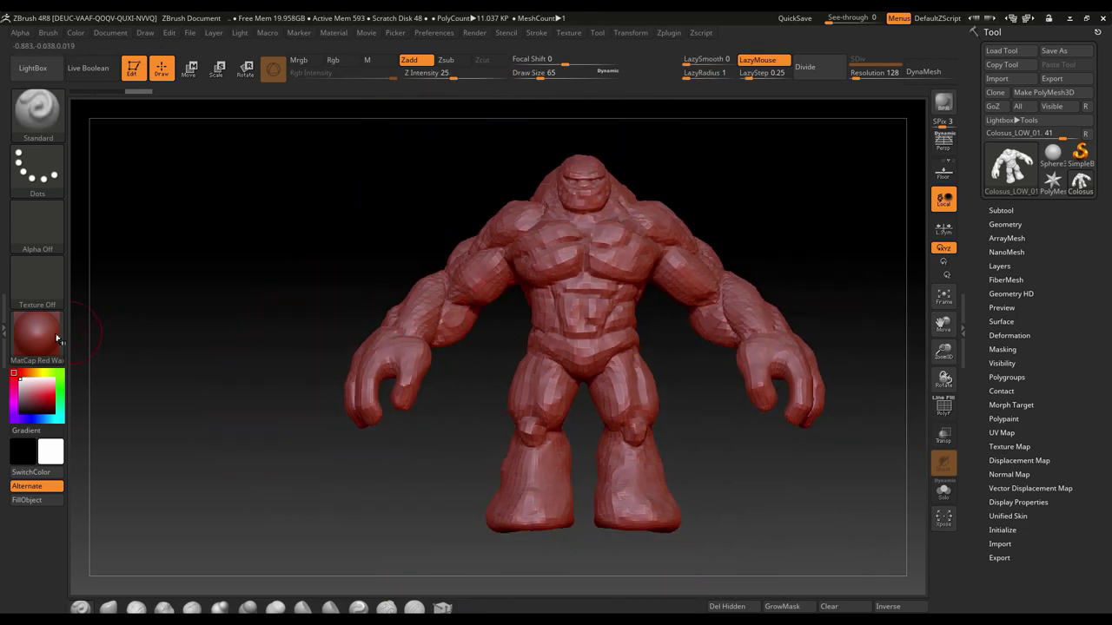
left_click(37, 333)
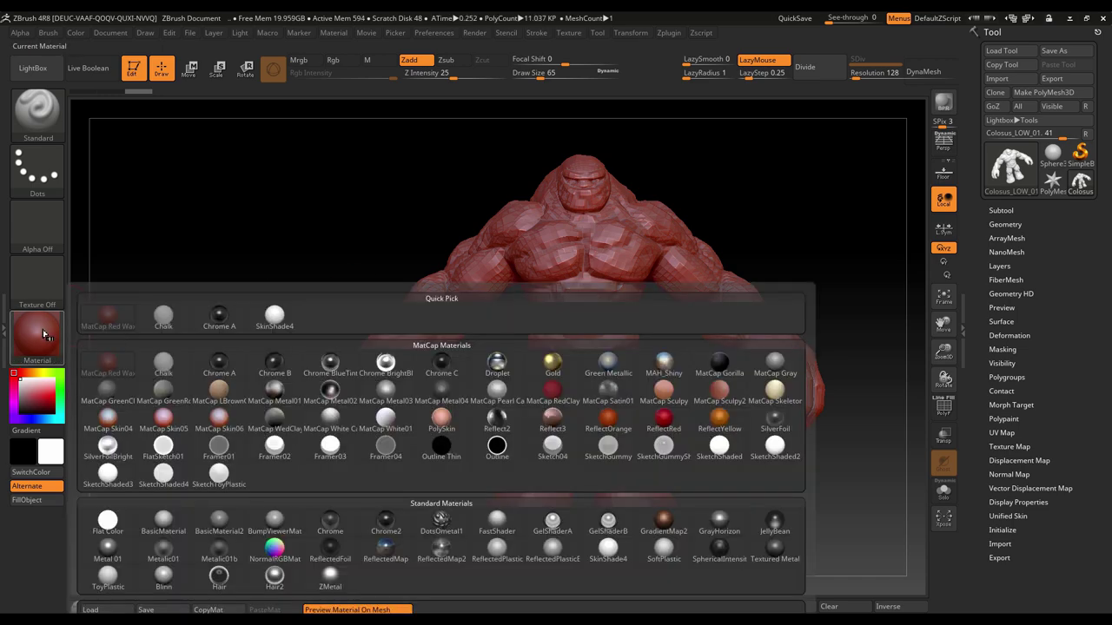
left_click(608, 365)
- Orbit the model through back and three-quarter views to a straight front view
left_click_drag(799, 296, 364, 426)
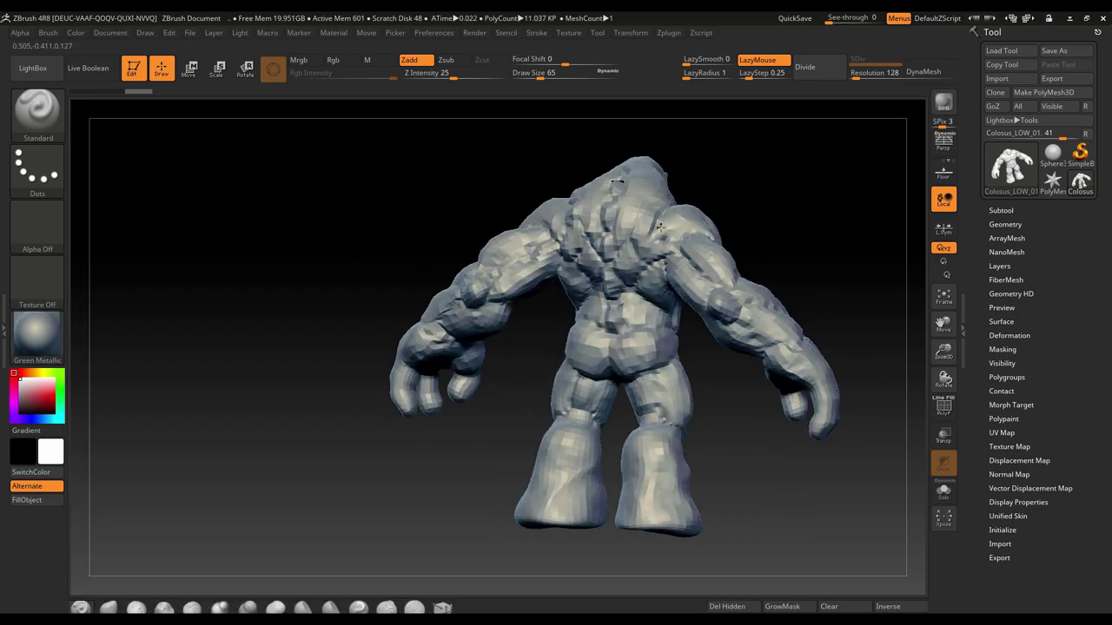
mouse_move(816, 191)
left_mouse_down()
mouse_move(681, 263)
mouse_move(747, 259)
mouse_move(670, 248)
left_mouse_up()
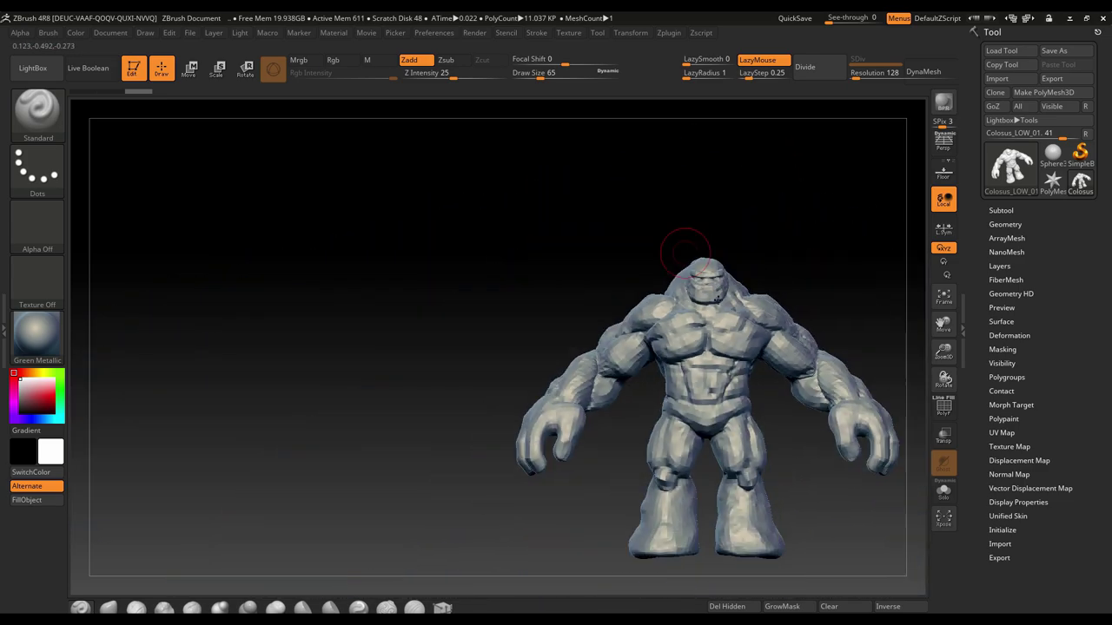
mouse_move(806, 441)
left_mouse_down("alt")
mouse_move(670, 367)
mouse_move(703, 379)
mouse_move(528, 151)
left_mouse_up("alt")
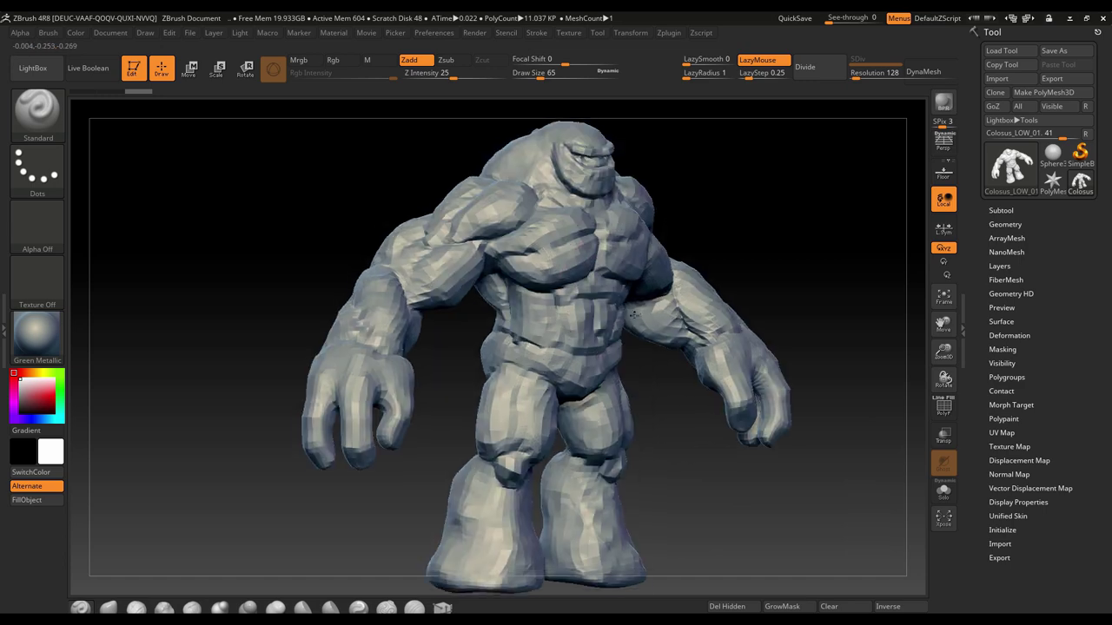
mouse_move(800, 243)
left_mouse_down()
mouse_move(745, 154)
mouse_move(752, 129)
left_mouse_up()
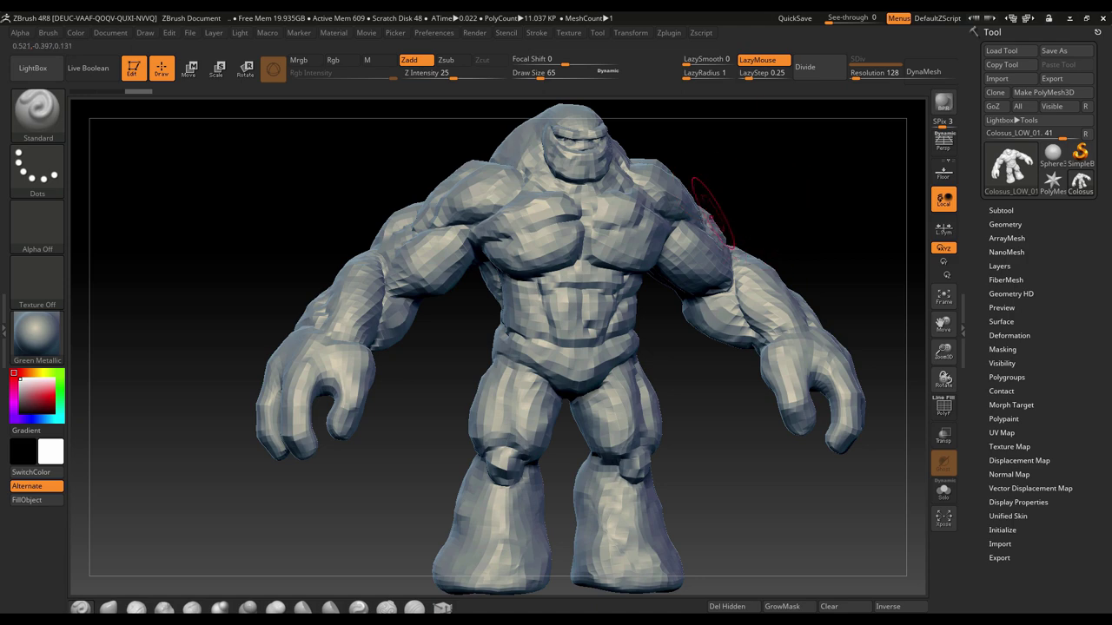
left_click_drag(774, 190, 754, 177)
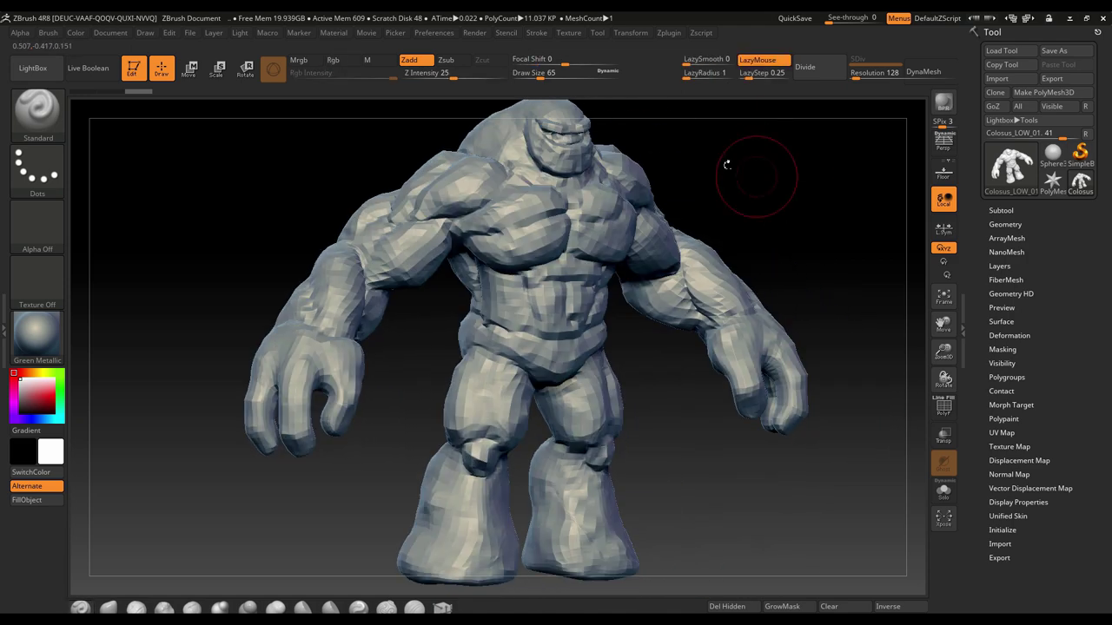
scroll(1033, 365, "down", 1)
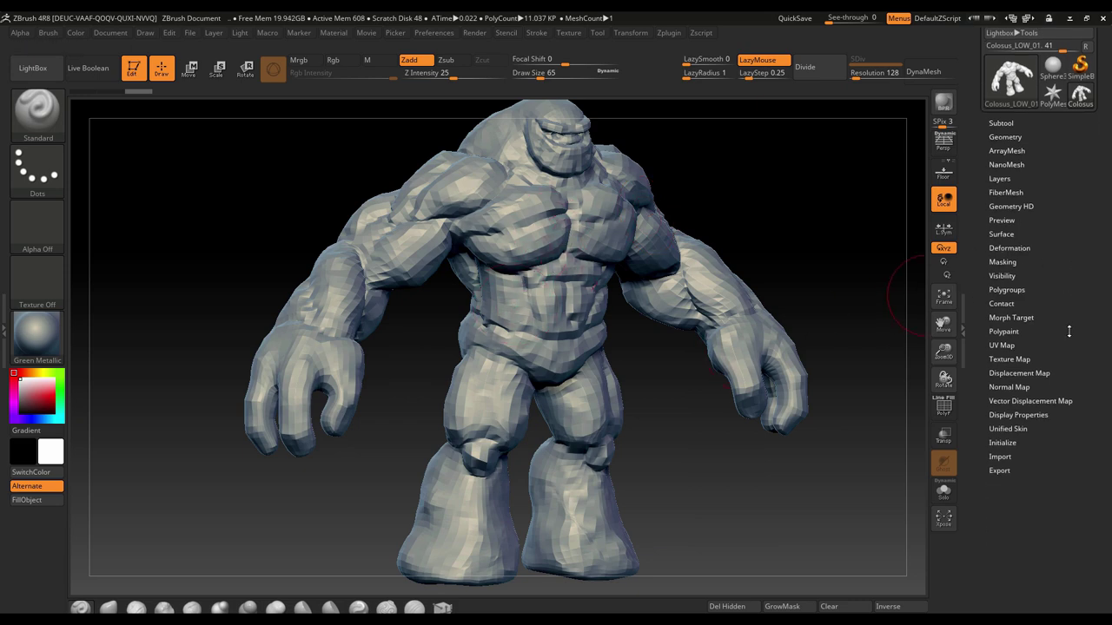
scroll(1033, 366, "down", 1)
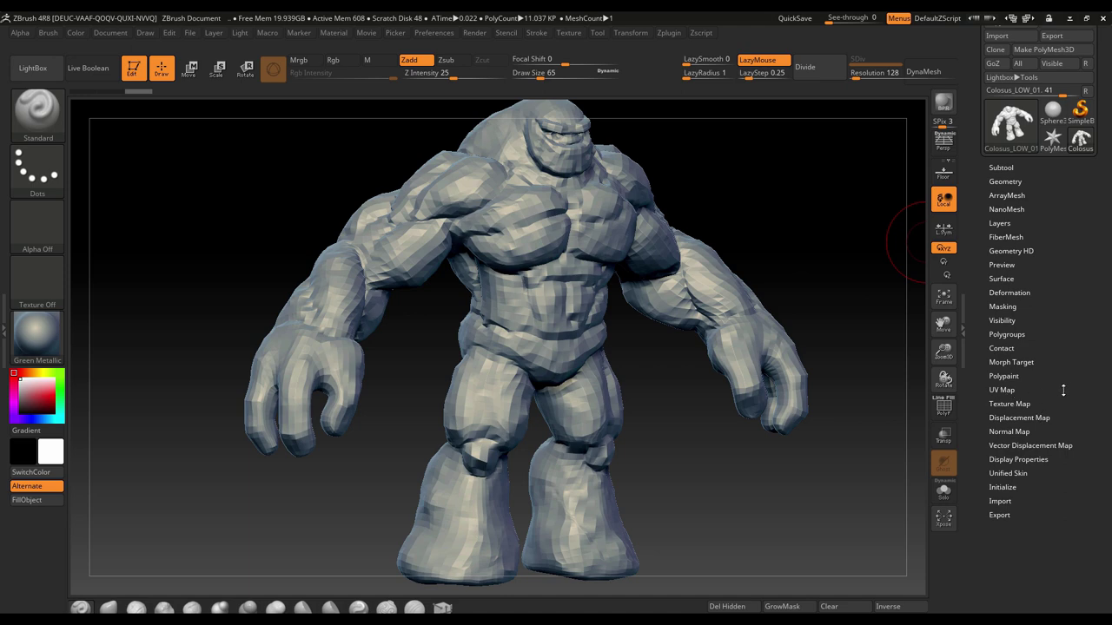
scroll(1063, 391, "down", 1)
- Import Col_Rock_DIFUSO.jpg from the Textures folder as a texture
left_click(572, 36)
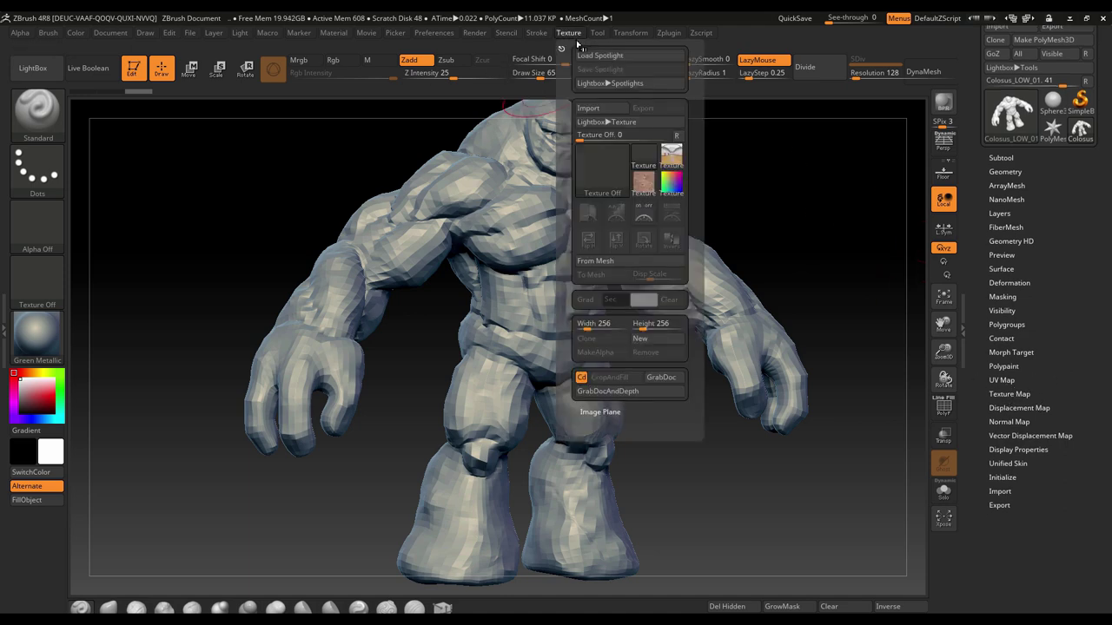
left_click(589, 108)
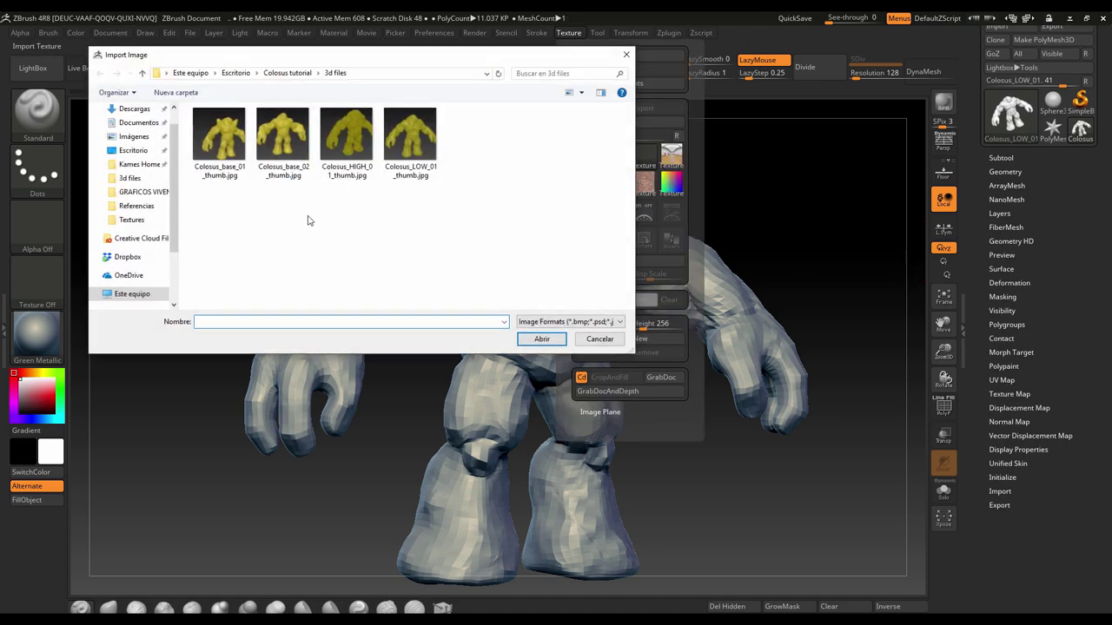
left_click(287, 73)
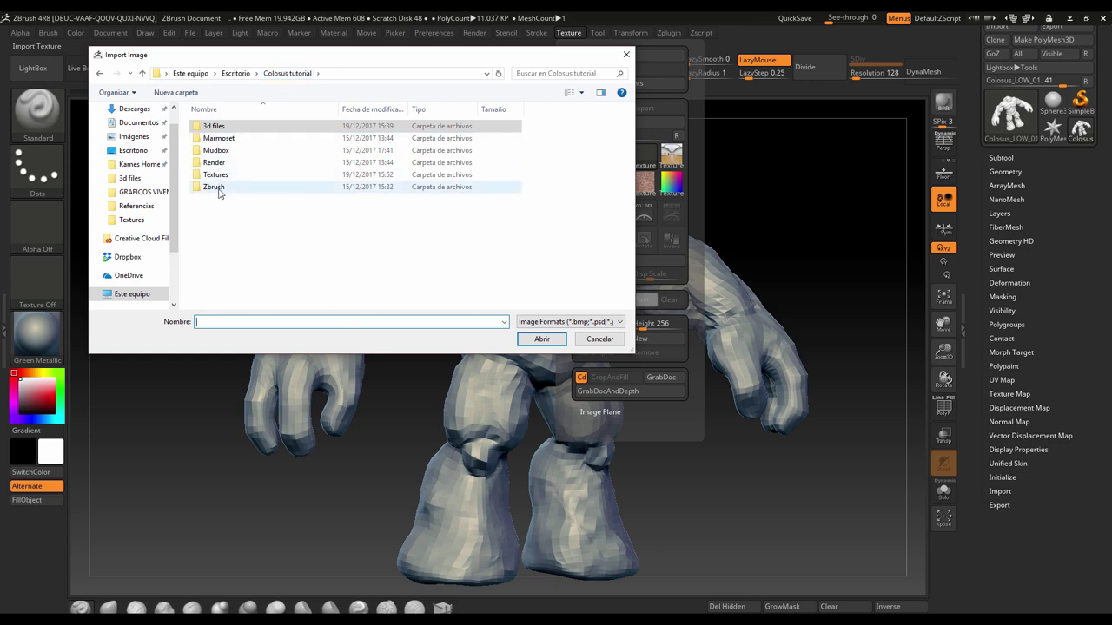
left_click(224, 178)
double_click(224, 178)
left_click(219, 139)
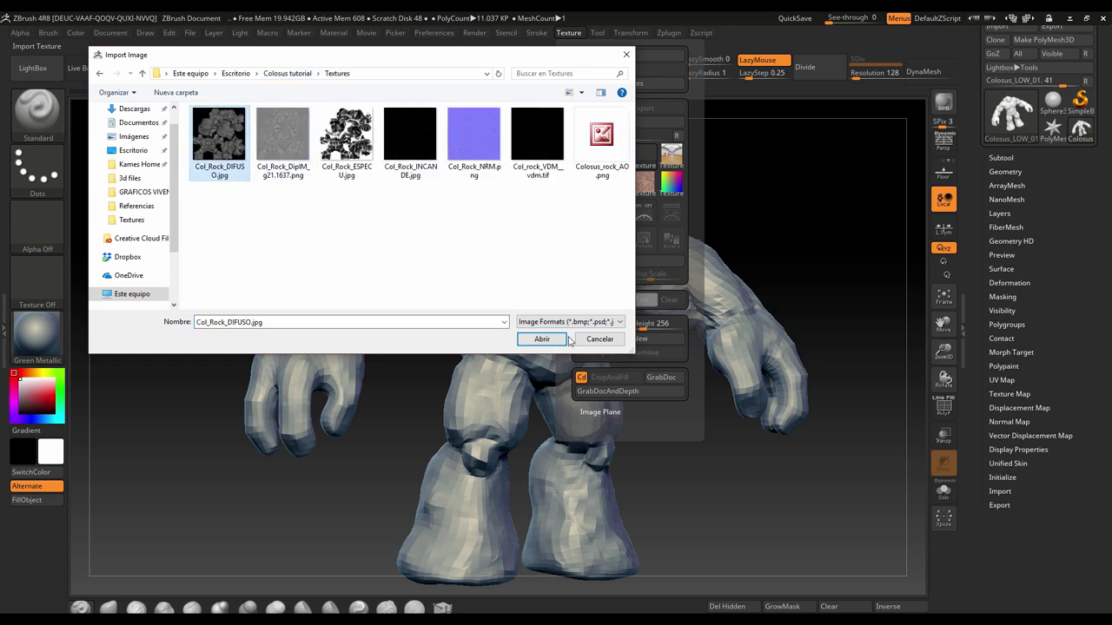
left_click(542, 339)
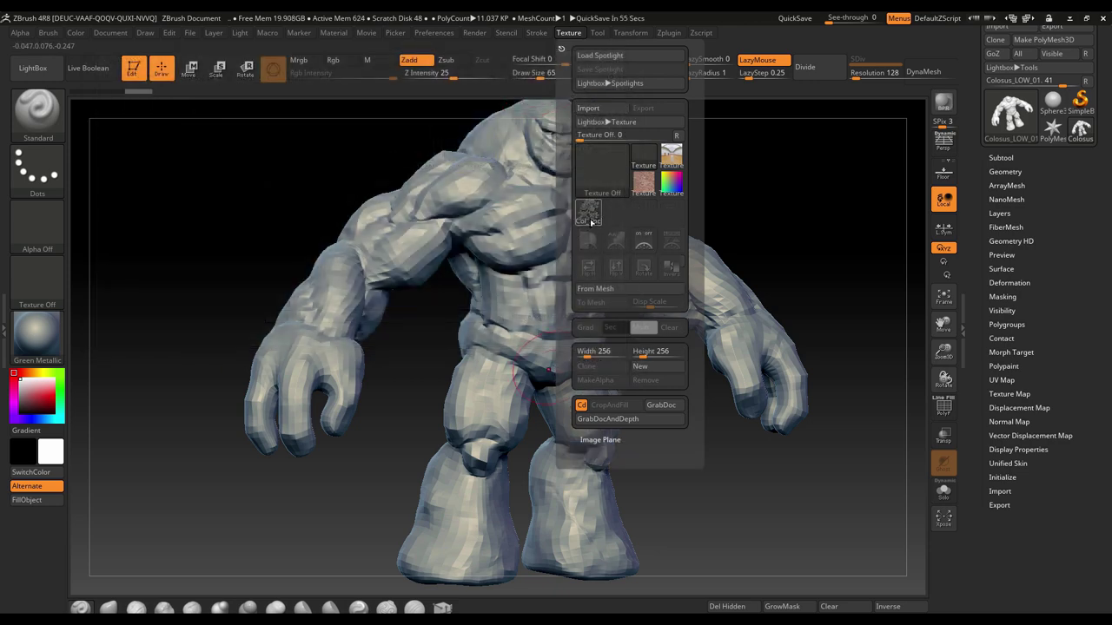
- Create a new blank texture map for the model under Tool > Texture Map
scroll(1013, 356, "down", 2)
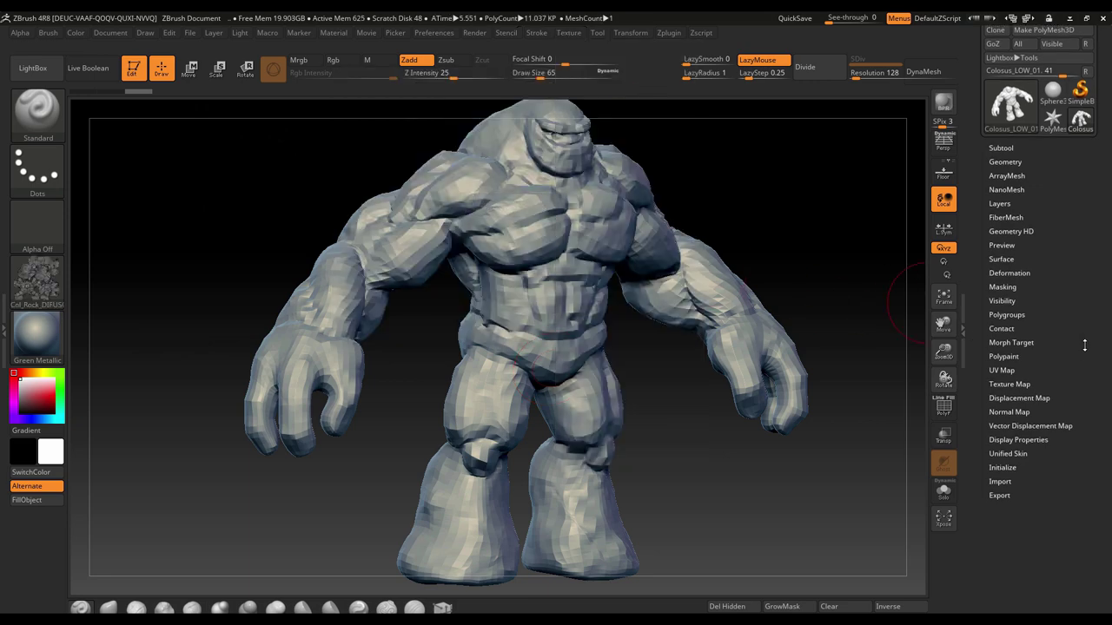
left_click(1010, 355)
scroll(1051, 382, "down", 1)
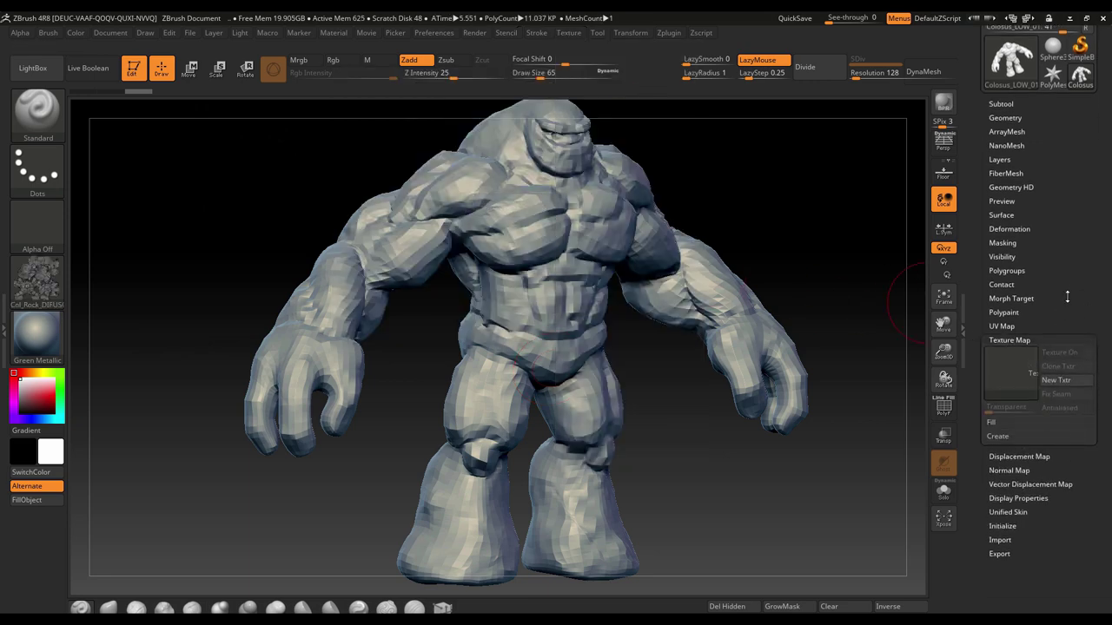
left_click(1005, 439)
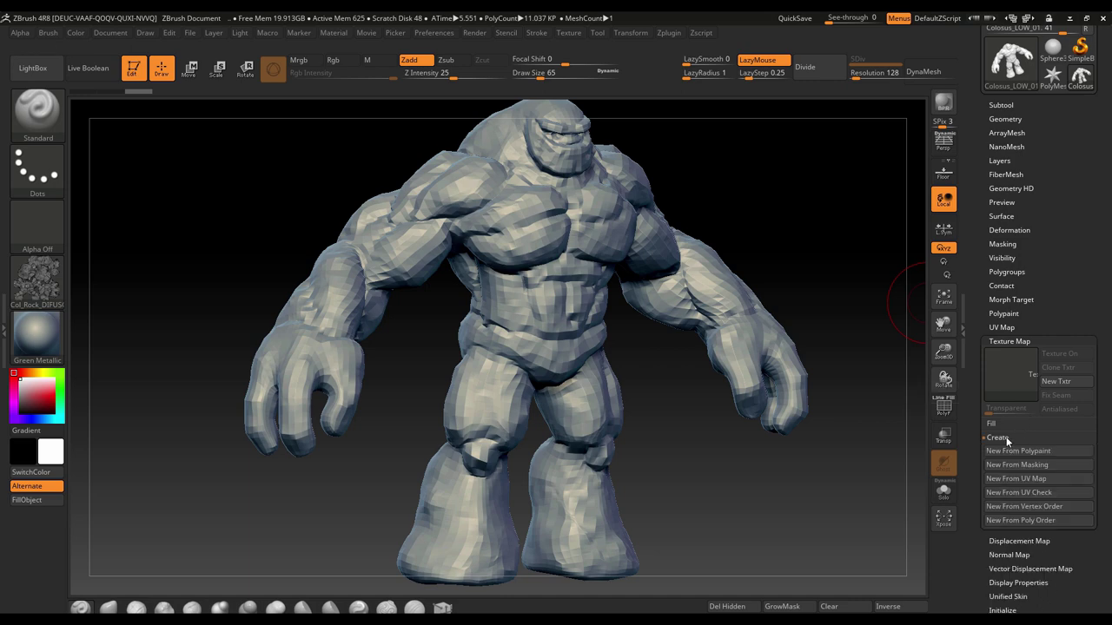
left_click(1057, 386)
- Assign Col_Rock_DIFUSO as the model's texture map and rotate to inspect the rock patches
left_click(1010, 370)
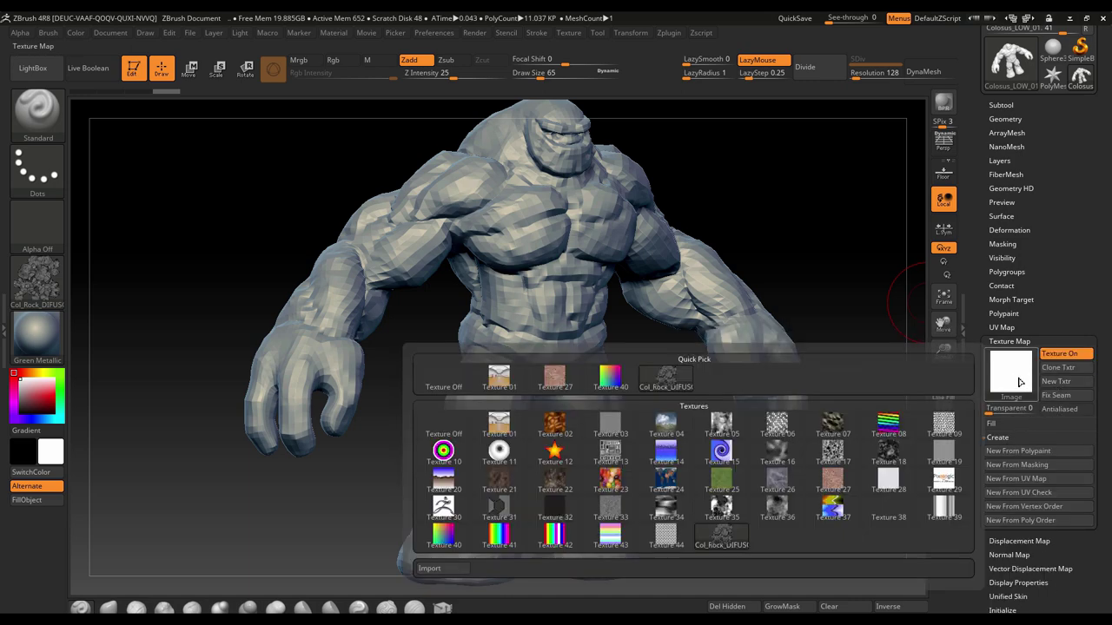
left_click(666, 375)
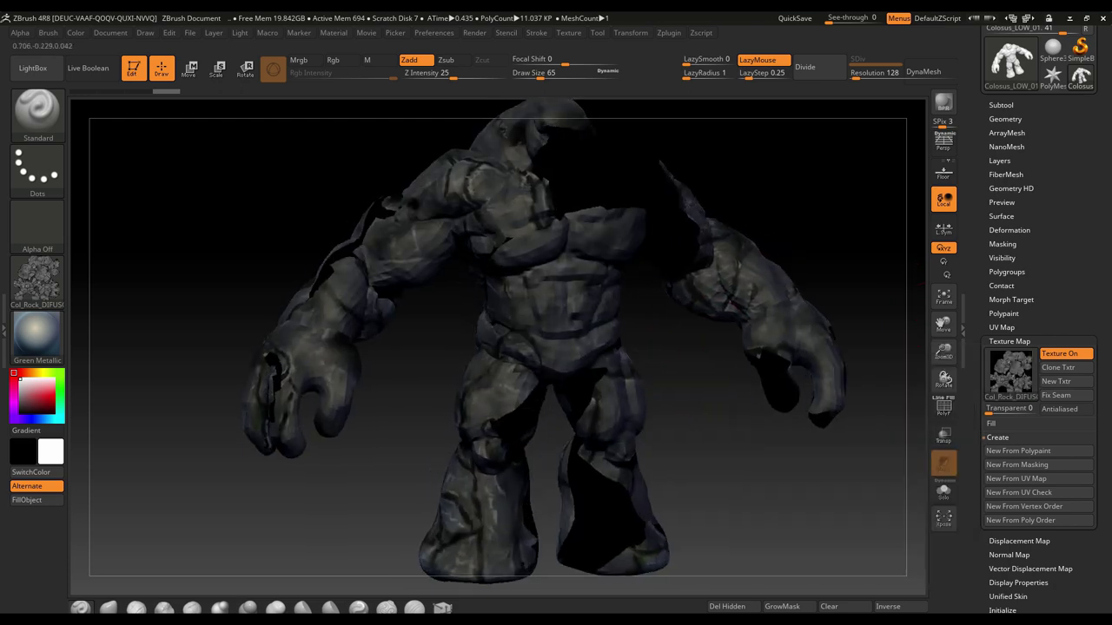
left_click_drag(776, 174, 755, 182)
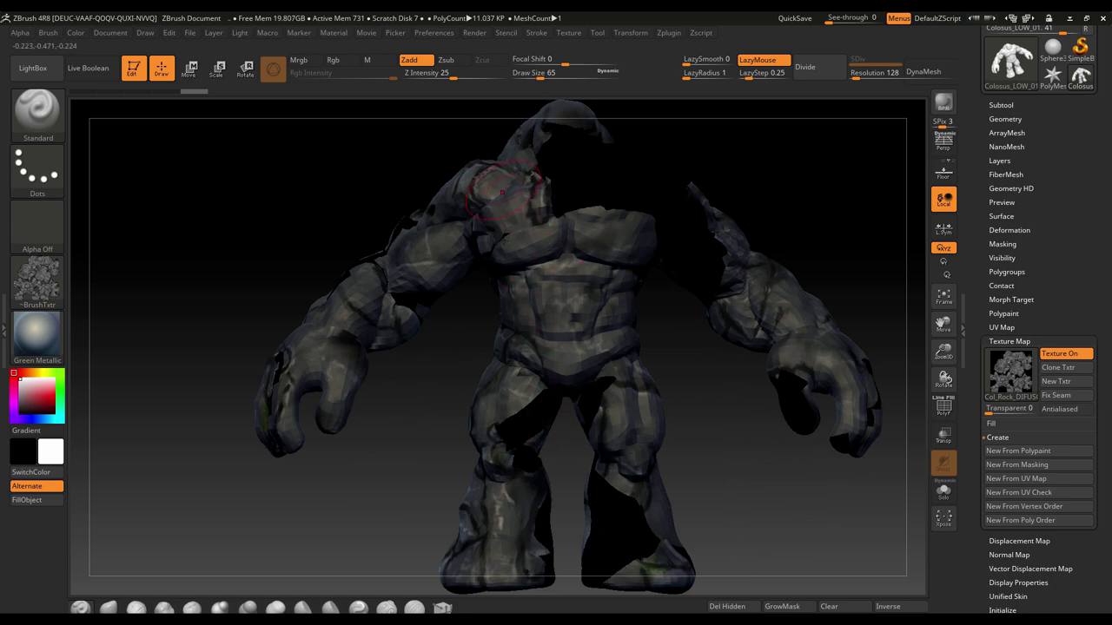
mouse_move(676, 374)
left_mouse_down()
mouse_move(634, 382)
mouse_move(695, 382)
left_mouse_up()
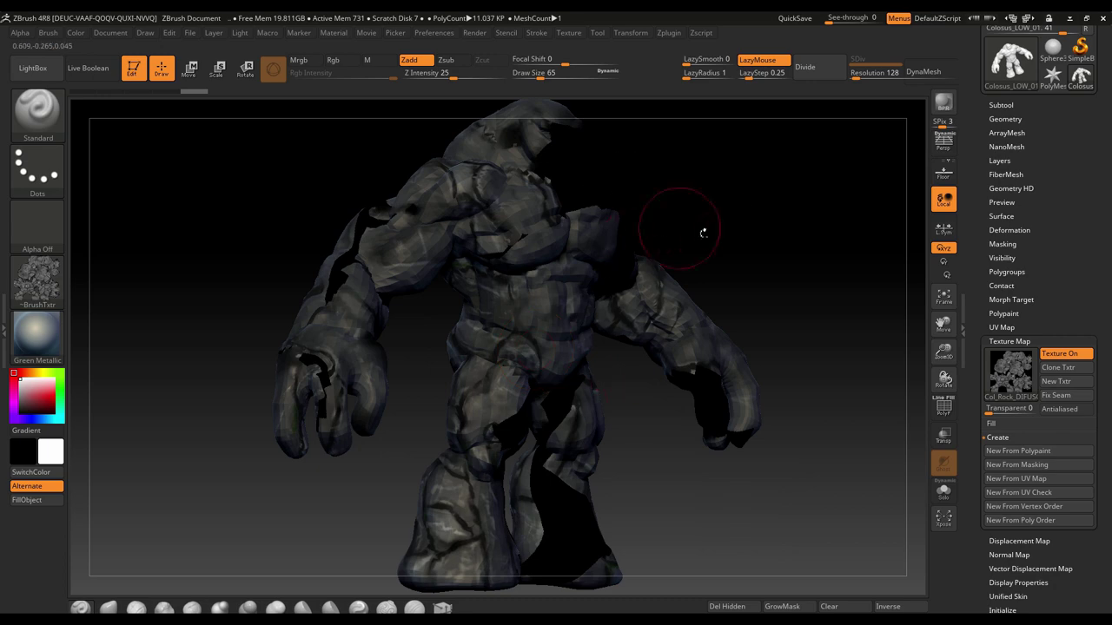
mouse_move(678, 231)
left_mouse_down()
mouse_move(608, 235)
mouse_move(702, 290)
left_mouse_up()
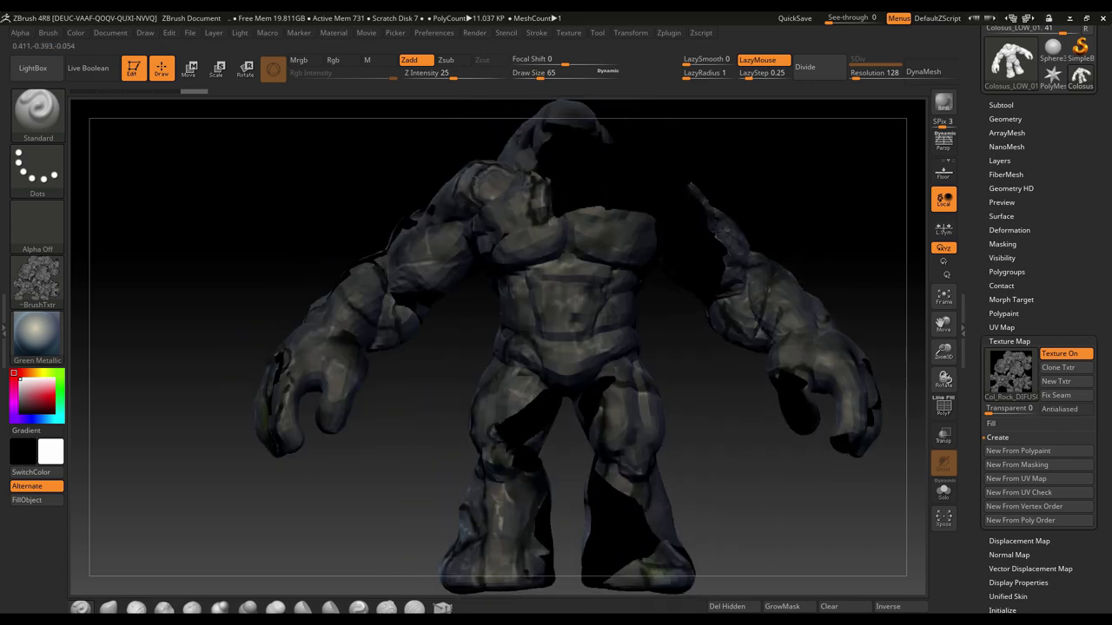
left_click(565, 34)
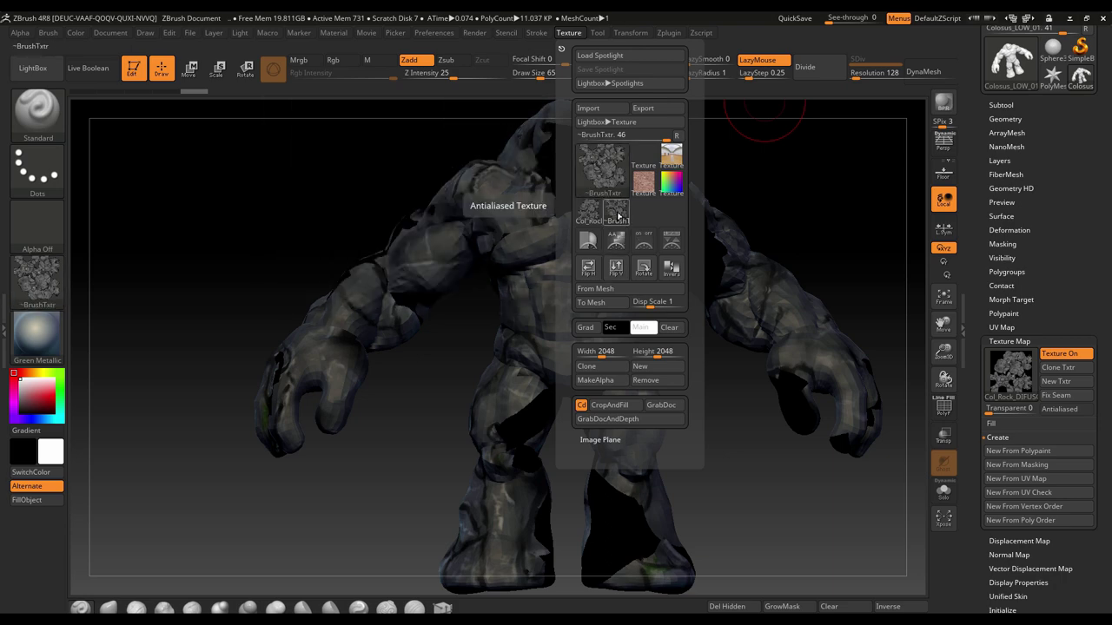
- Switch the model's texture map to ~BrushTxtr and reframe the view
left_click(1011, 373)
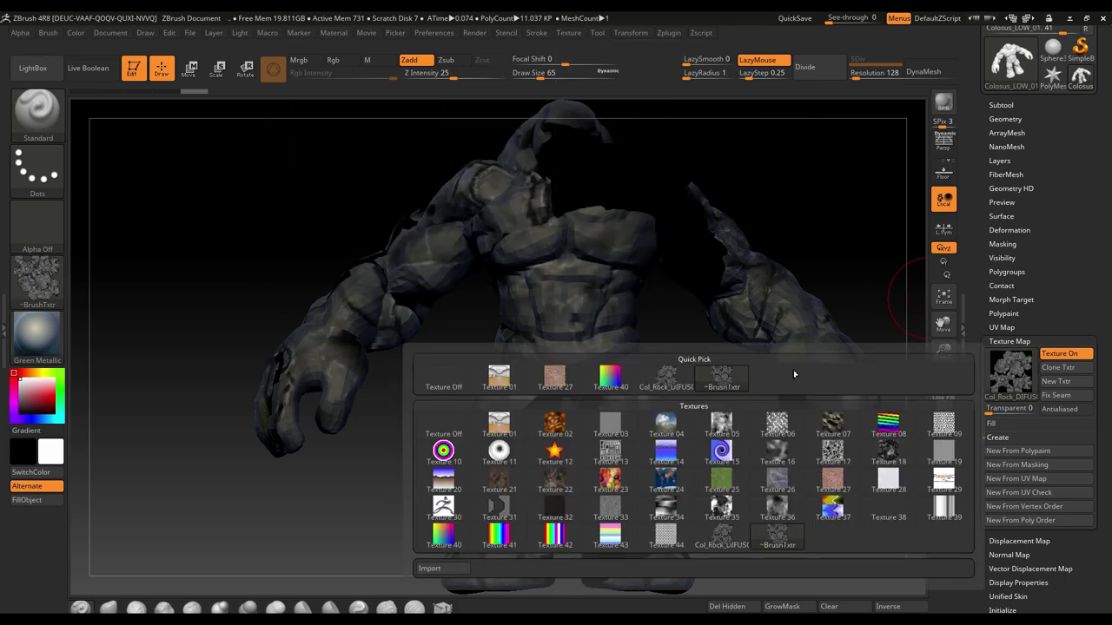
left_click(729, 386)
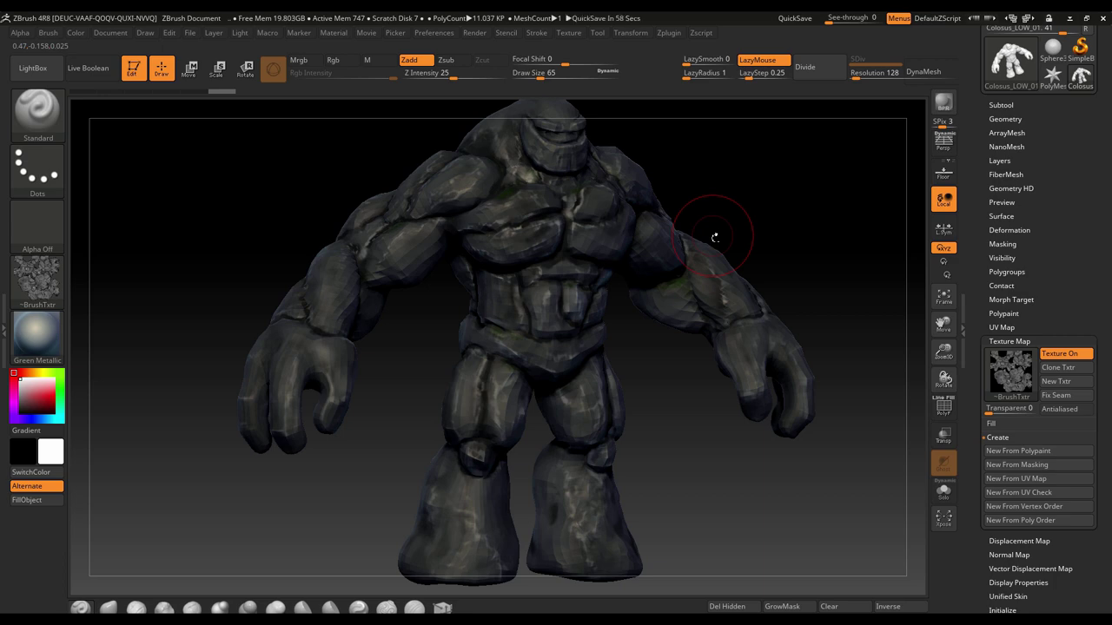
left_click_drag(667, 359, 625, 469)
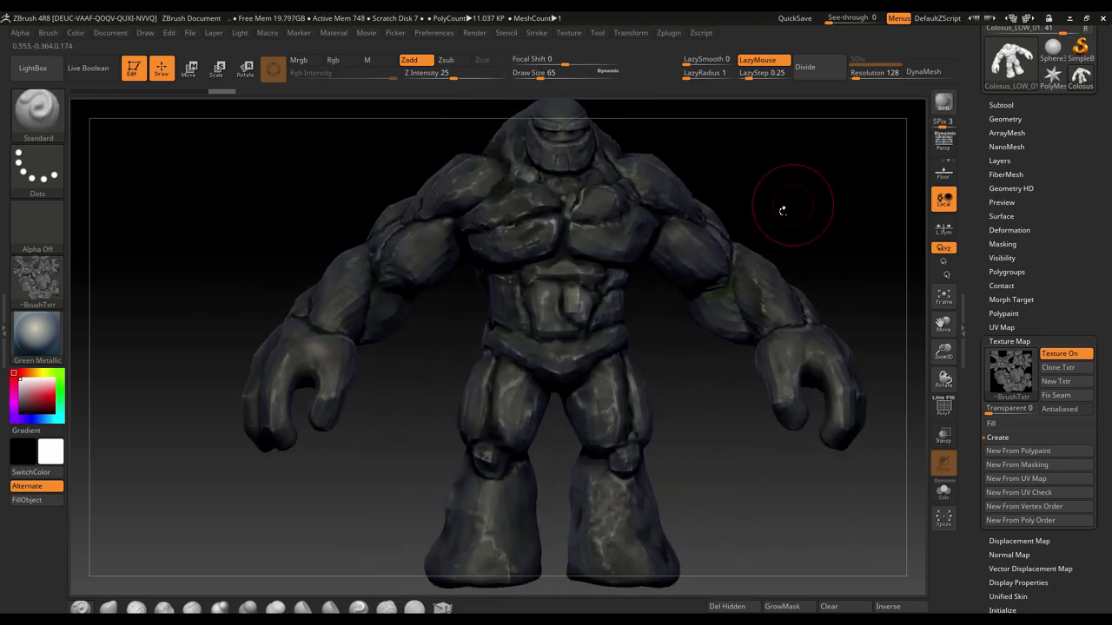
mouse_move(785, 204)
left_mouse_down()
mouse_move(764, 235)
mouse_move(633, 270)
left_mouse_up()
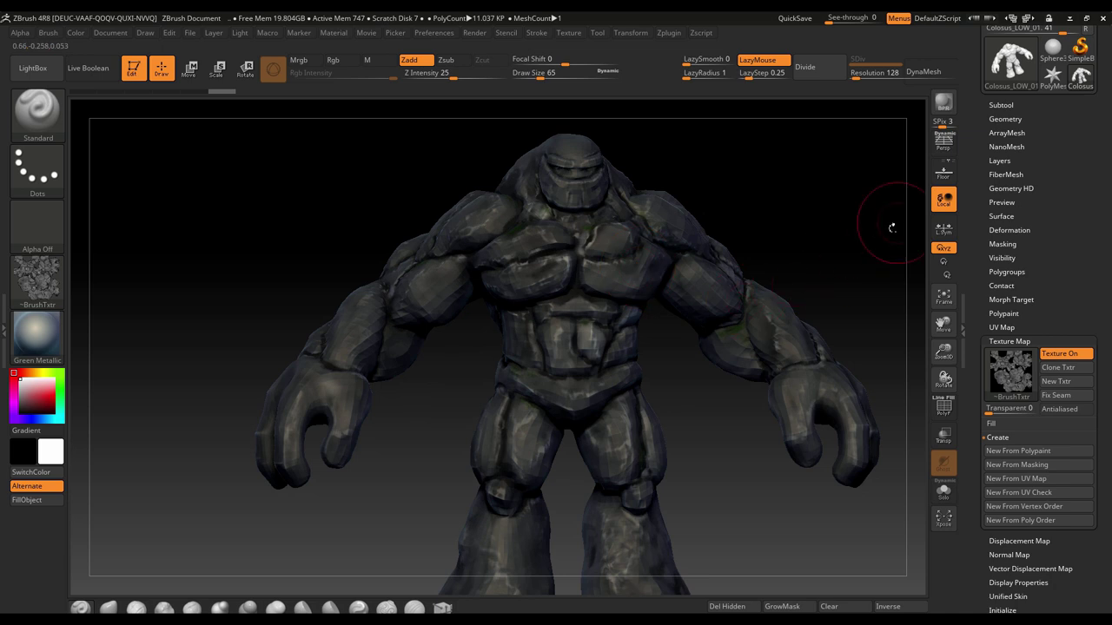
- Duplicate the Colosus_LOW_01 subtool into Colosus_LOW_02
left_click_drag(1082, 139, 1081, 244)
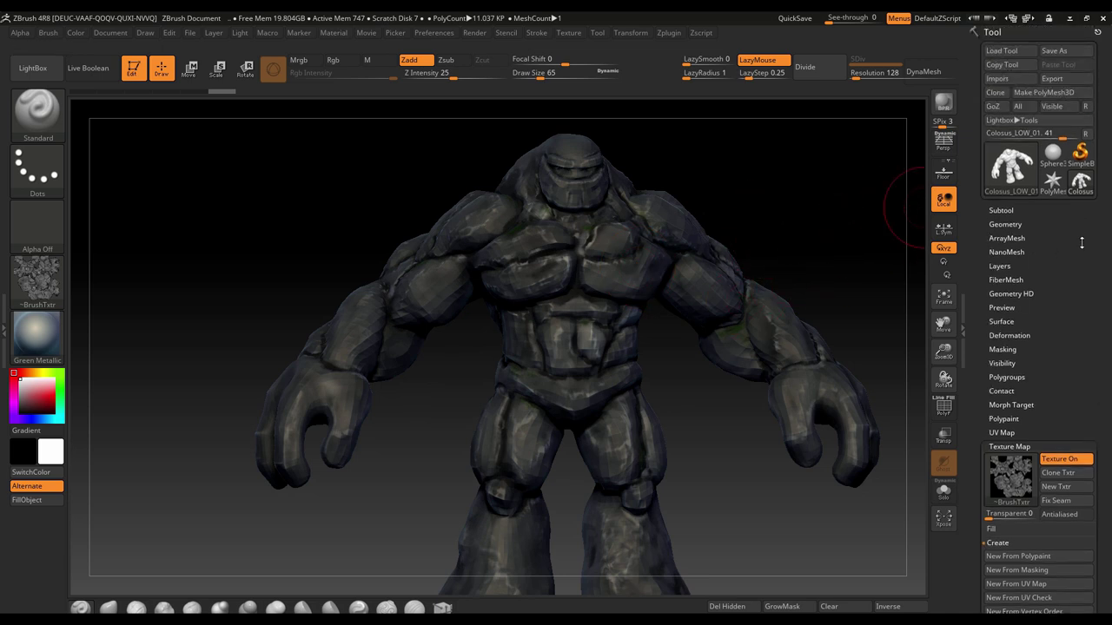
left_click(1008, 210)
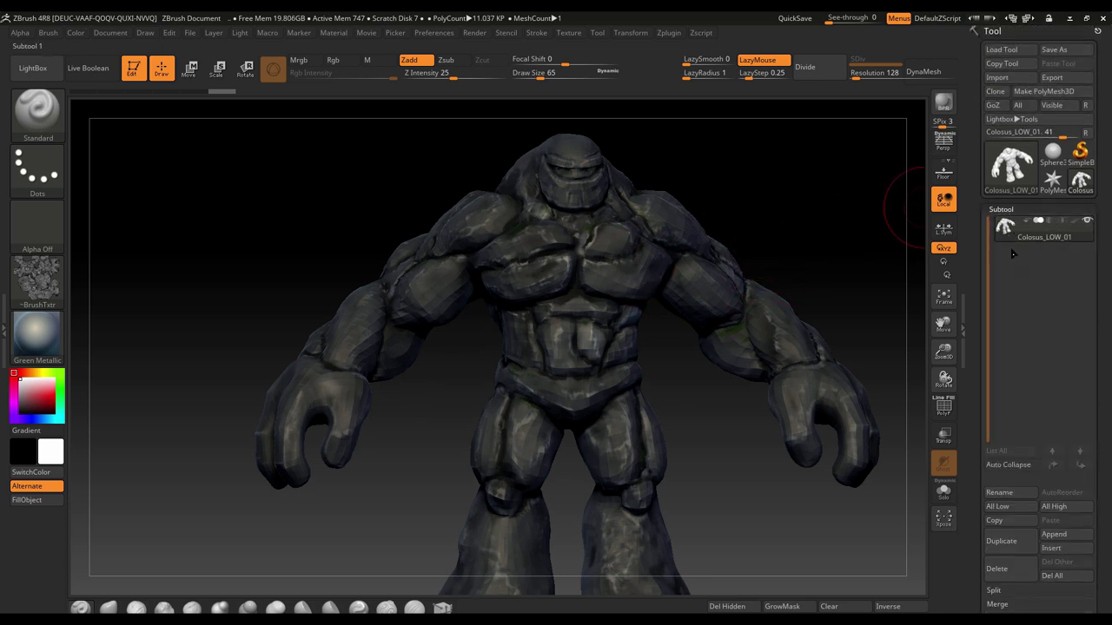
left_click(1008, 542)
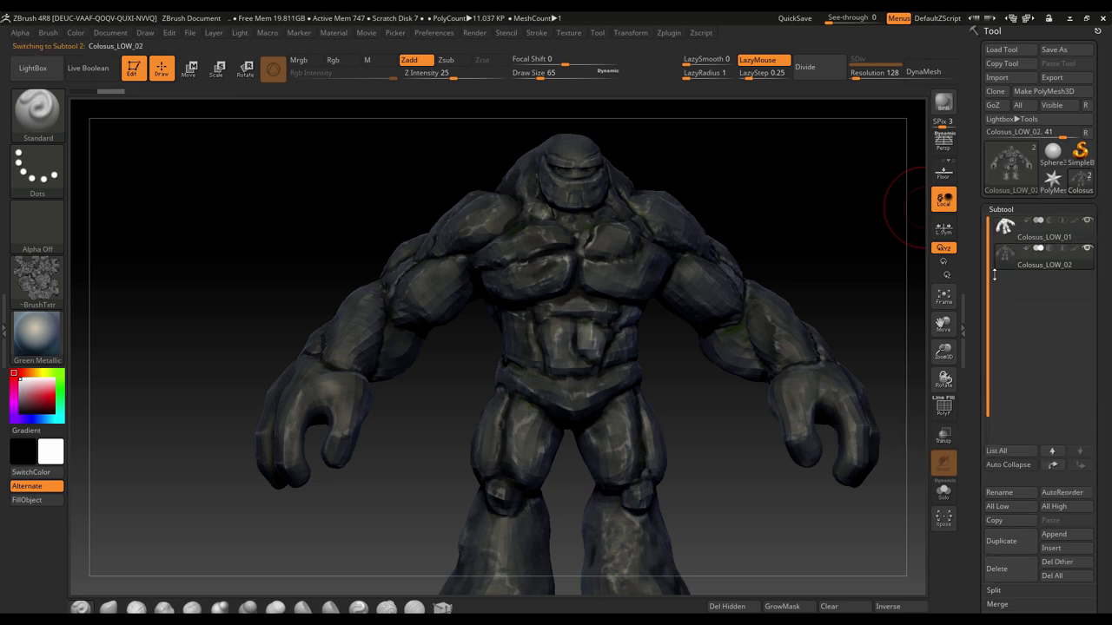
left_click(1007, 224)
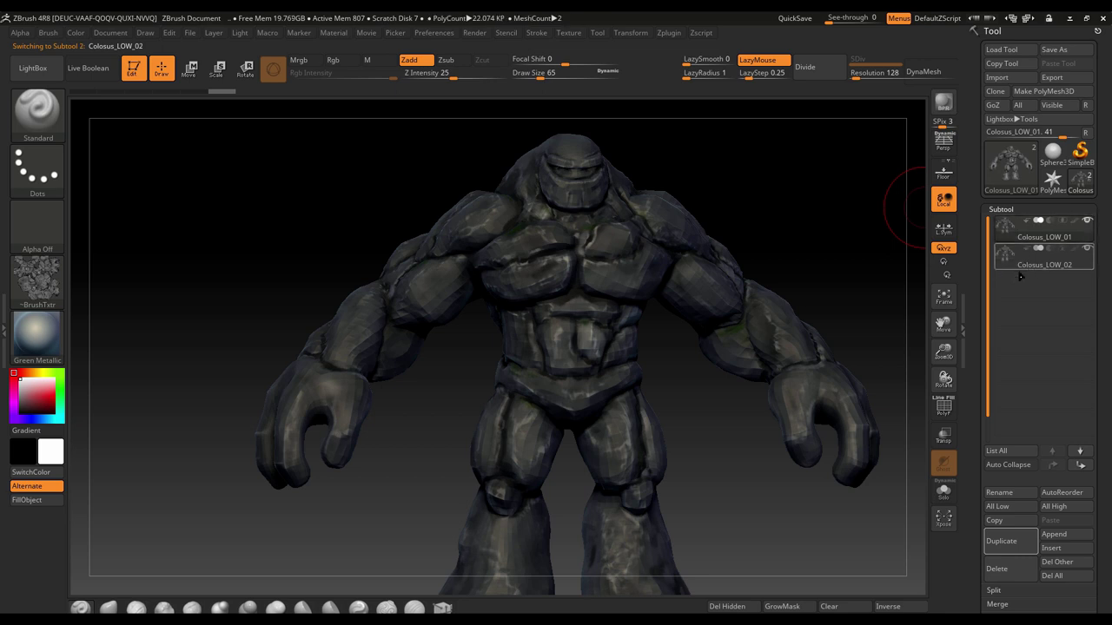
- Import Colosus_HIGH_01.OBJ from the Colosus tutorial's 3d files folder into the second subtool
mouse_move(1105, 313)
left_mouse_down()
mouse_move(1104, 263)
mouse_move(1104, 315)
left_mouse_up()
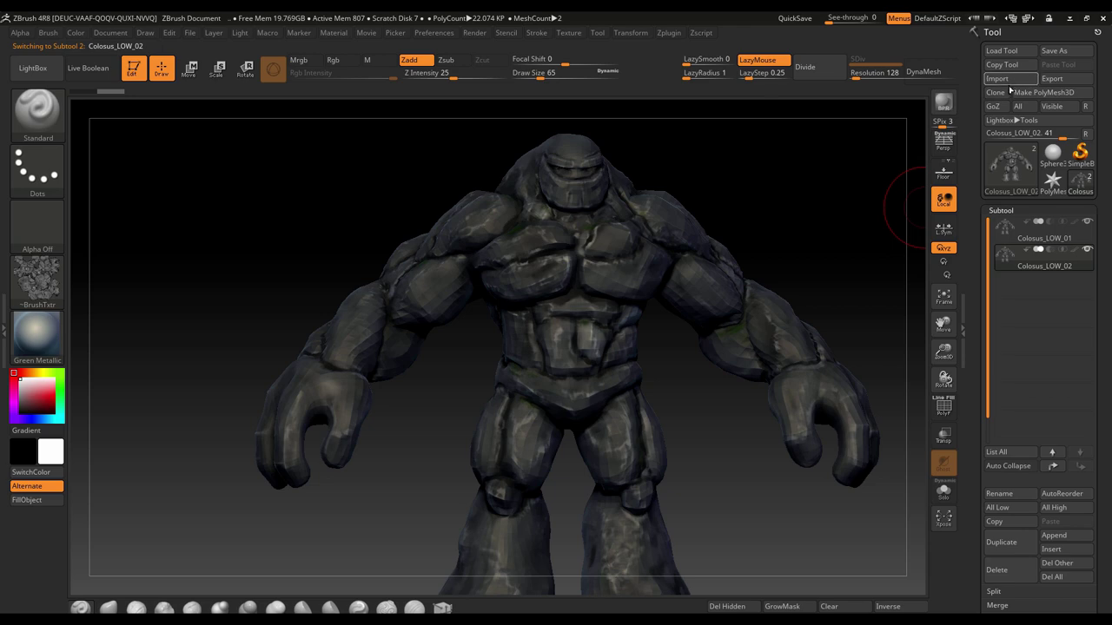
left_click(1007, 80)
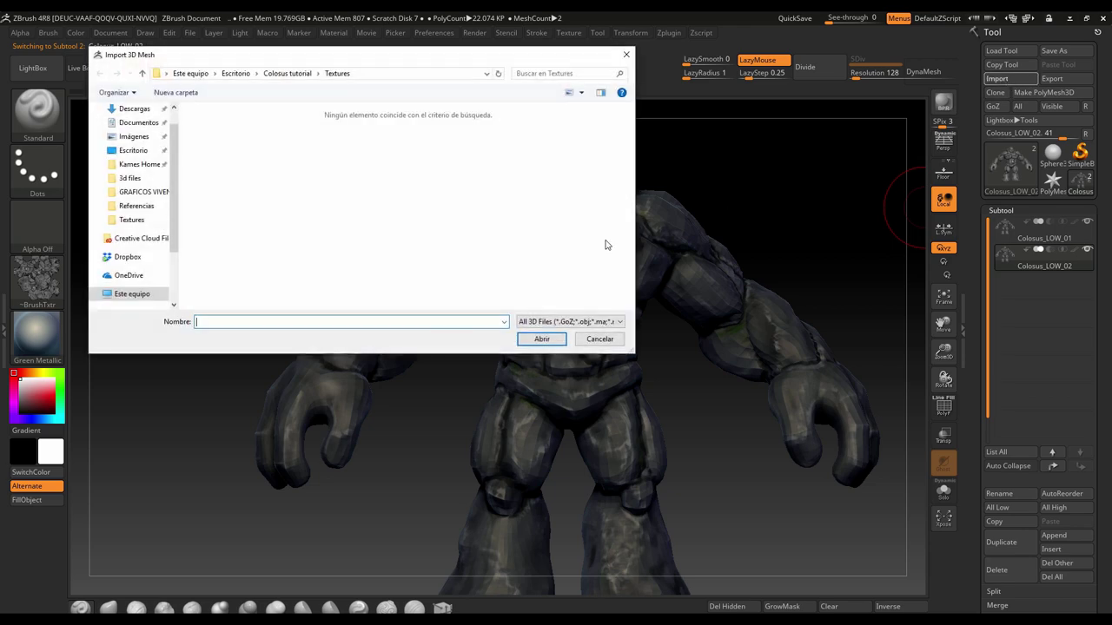
left_click(296, 74)
double_click(223, 124)
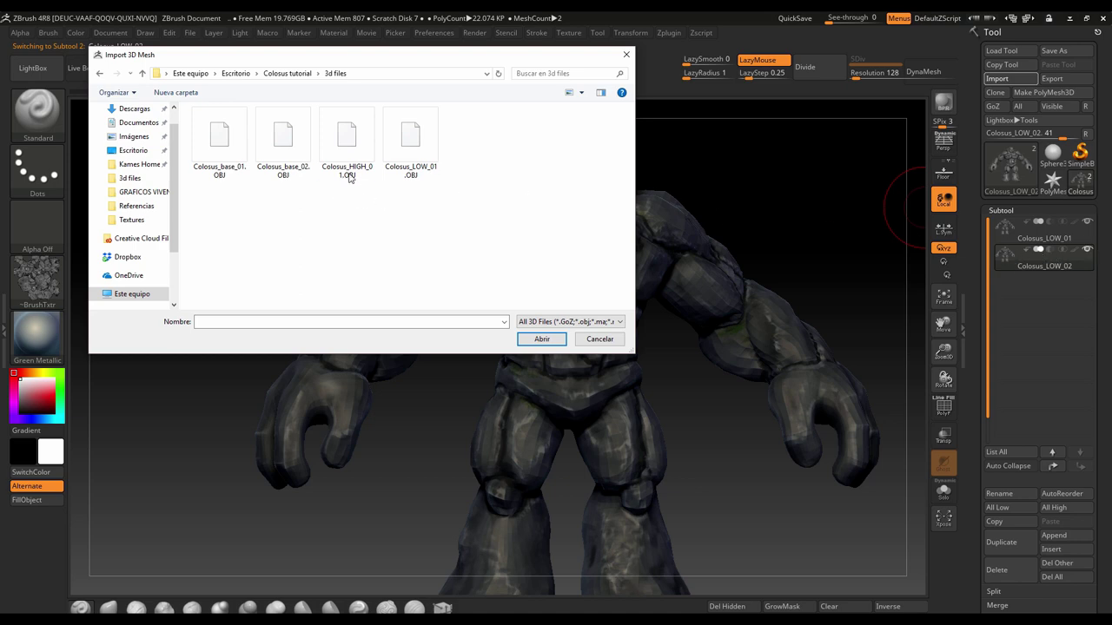
left_click(349, 149)
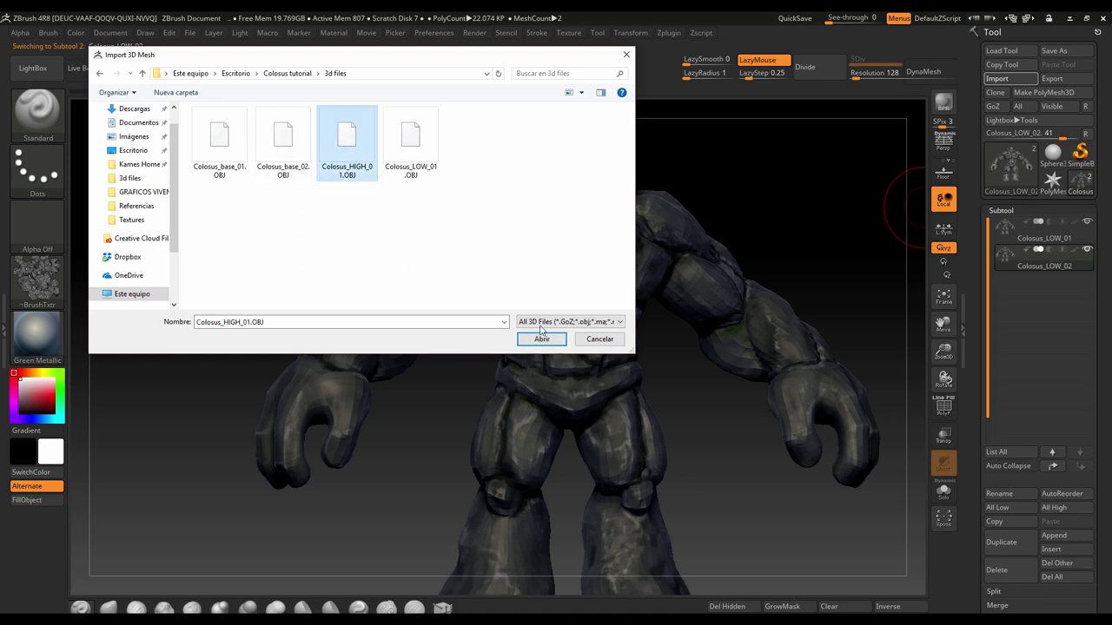
left_click(543, 338)
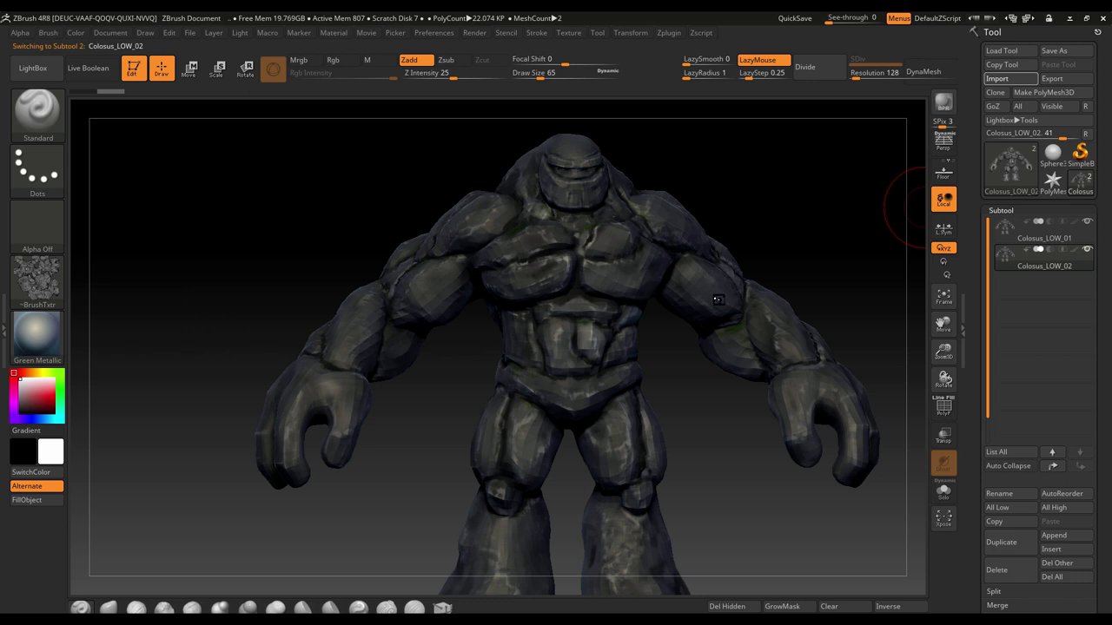
- Inspect the imported high-res mesh, then select Colosus_LOW_01 and scroll to the Project options
mouse_move(785, 185)
left_mouse_down()
mouse_move(608, 191)
mouse_move(836, 195)
left_mouse_up()
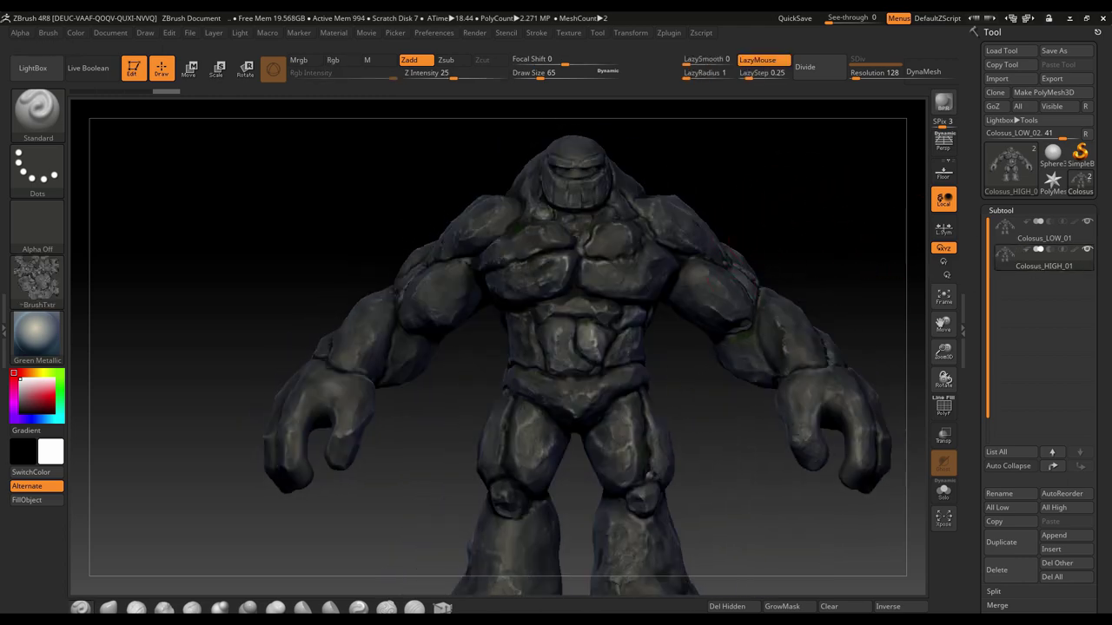
mouse_move(904, 261)
left_mouse_down()
mouse_move(782, 269)
mouse_move(685, 358)
left_mouse_up()
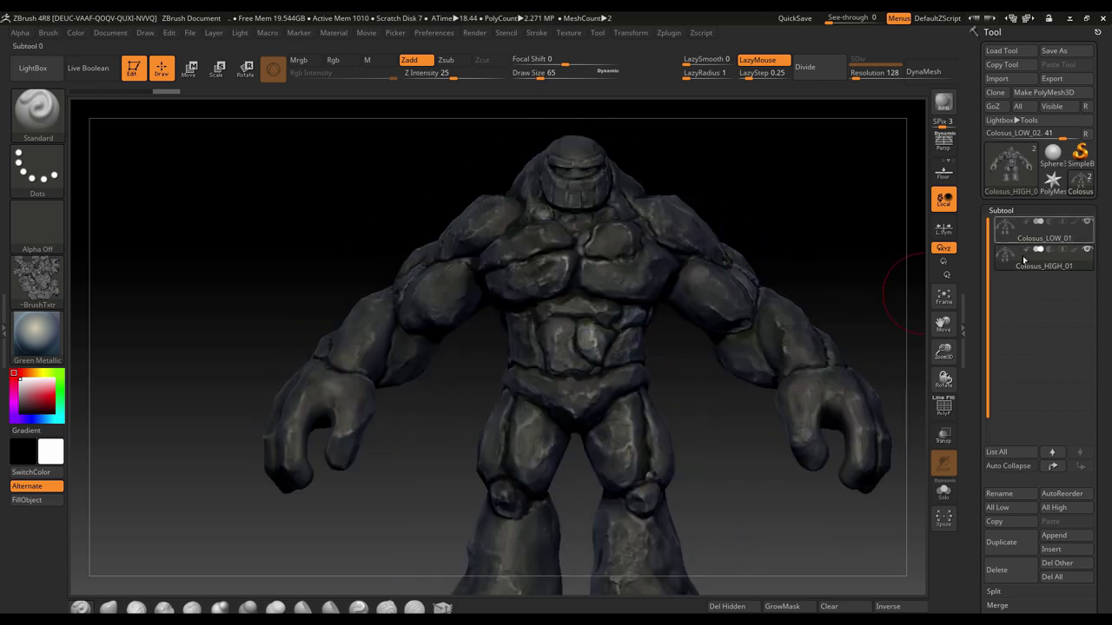
left_click(1068, 252)
left_click(1018, 234)
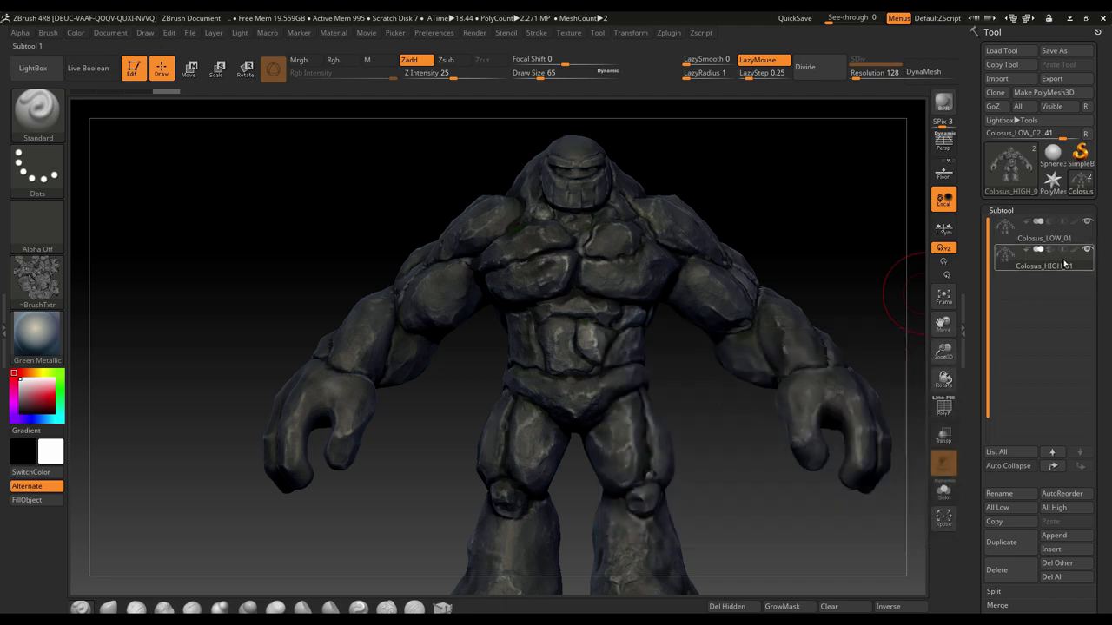
left_click(1012, 242)
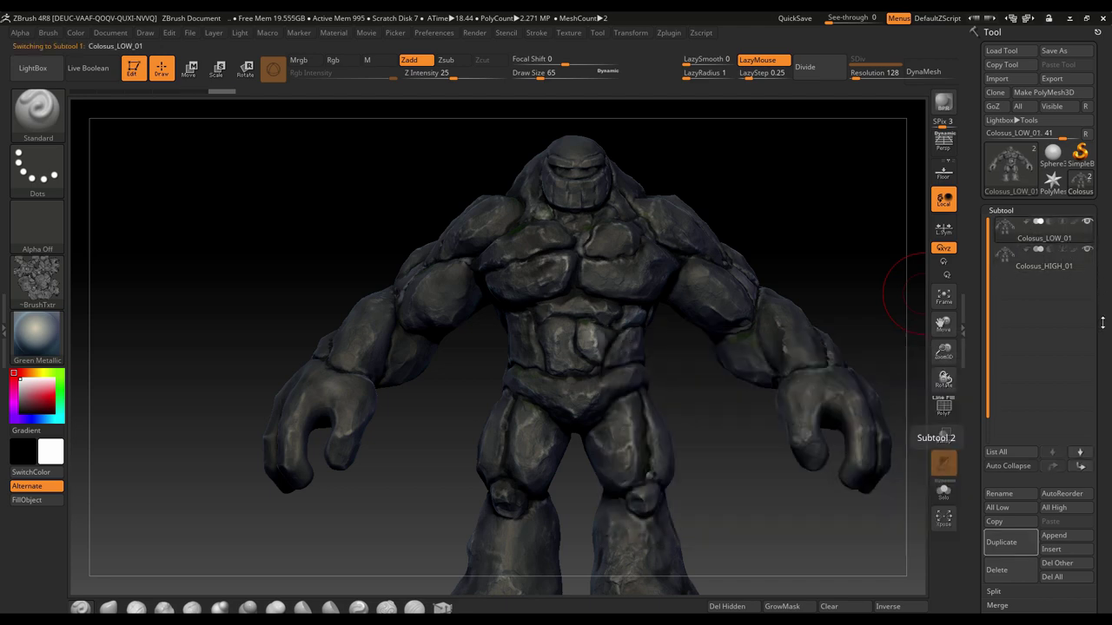
scroll(1097, 265, "down", 3)
scroll(1097, 265, "down", 2)
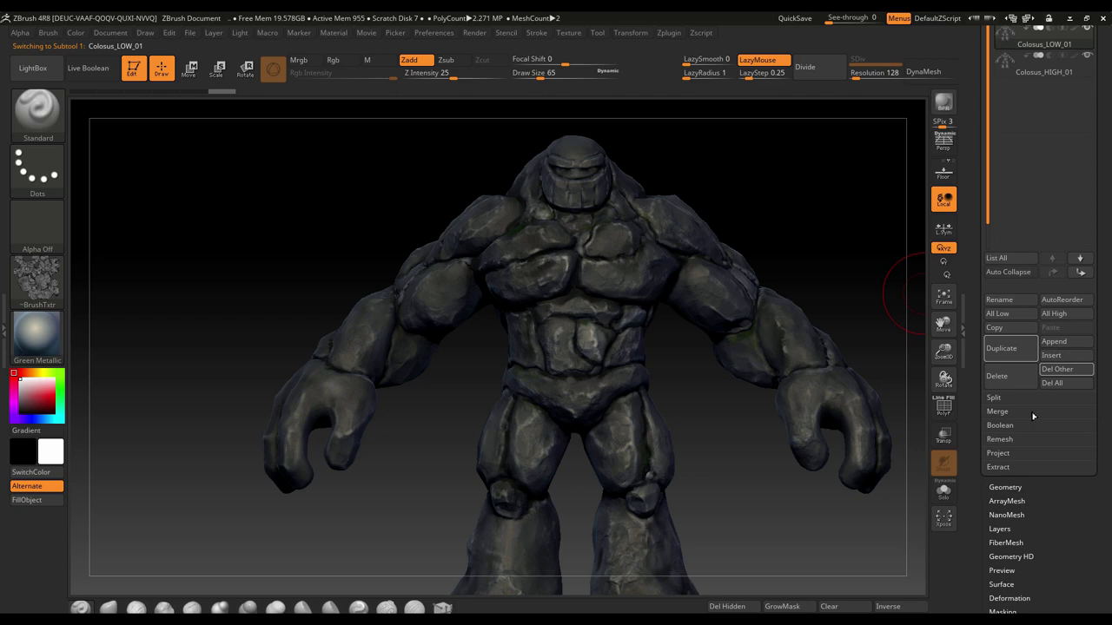
- Run ProjectAll on Colosus_LOW_01, divide once, and project the high-res detail again
left_click(998, 453)
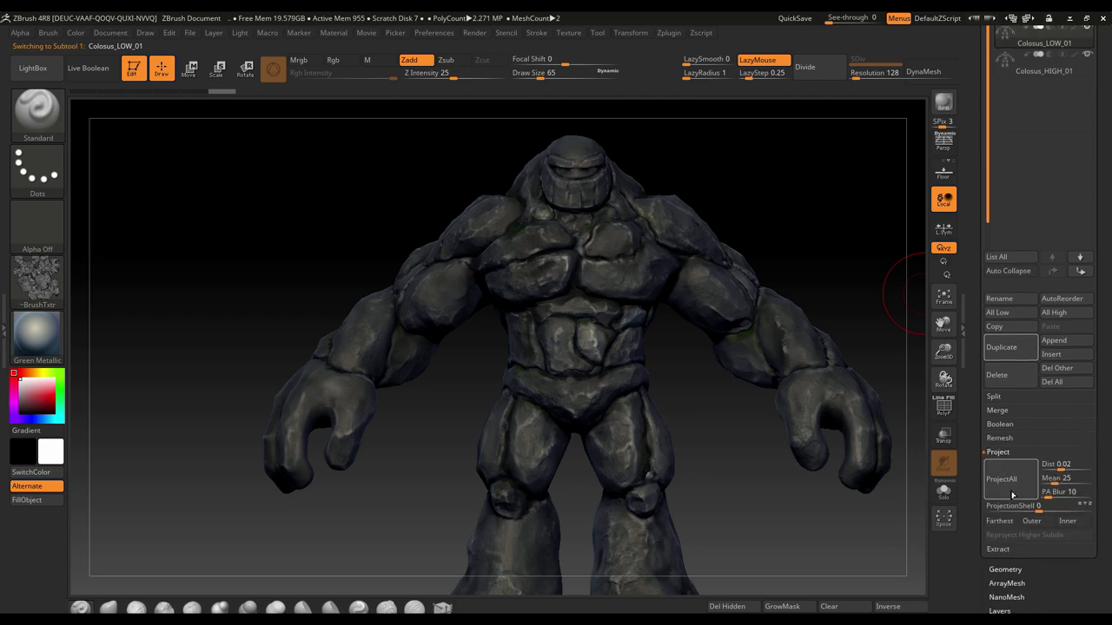
left_click(1000, 479)
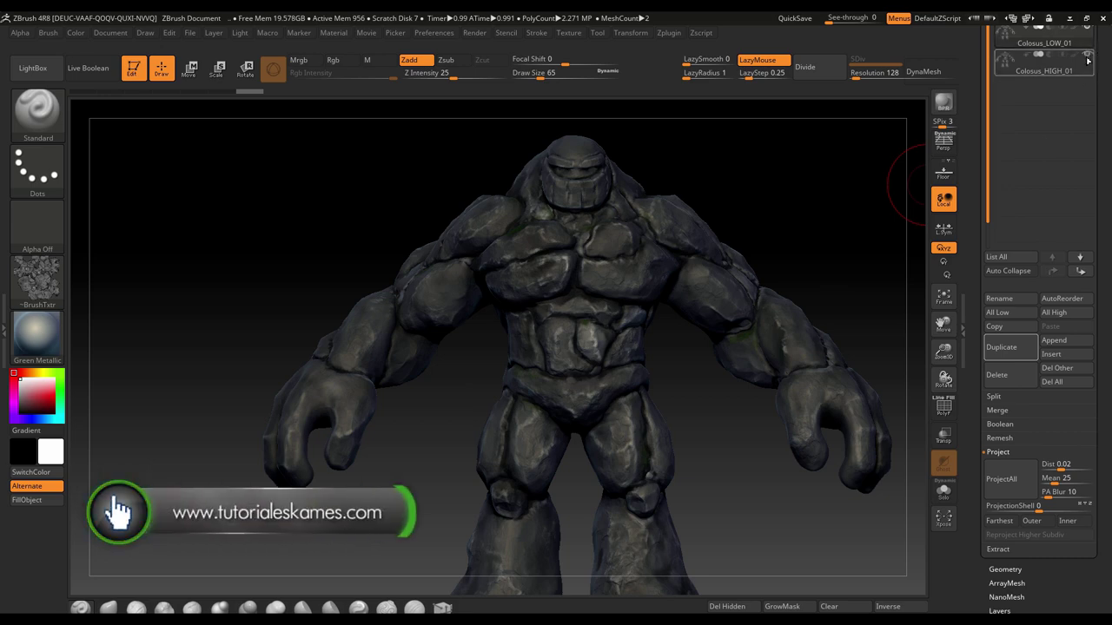
left_click_drag(1102, 112, 1107, 166)
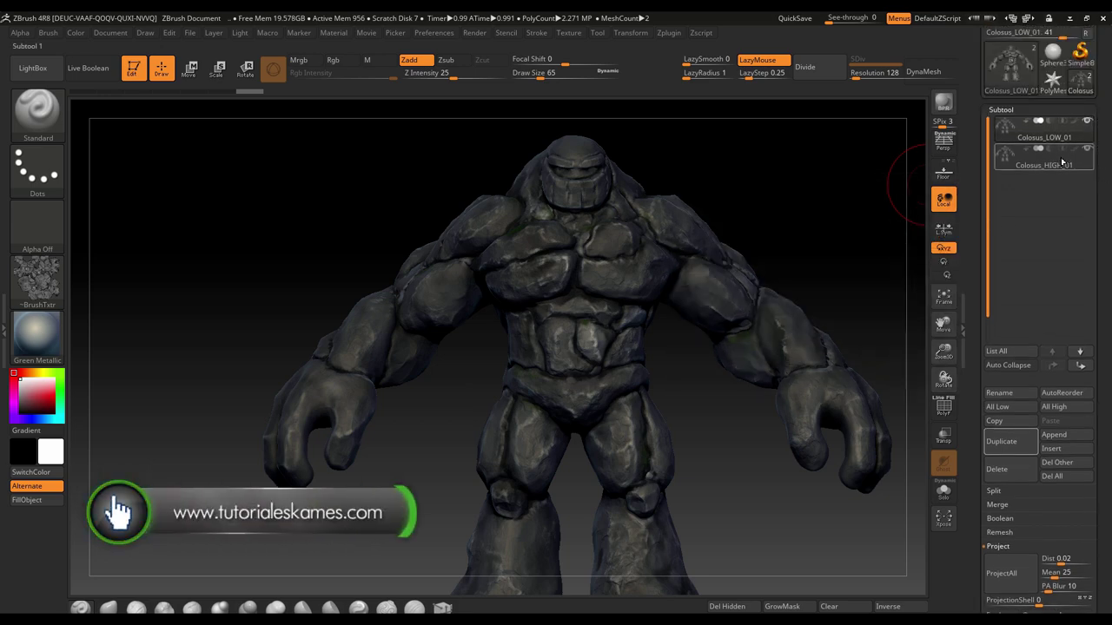
left_click(804, 67)
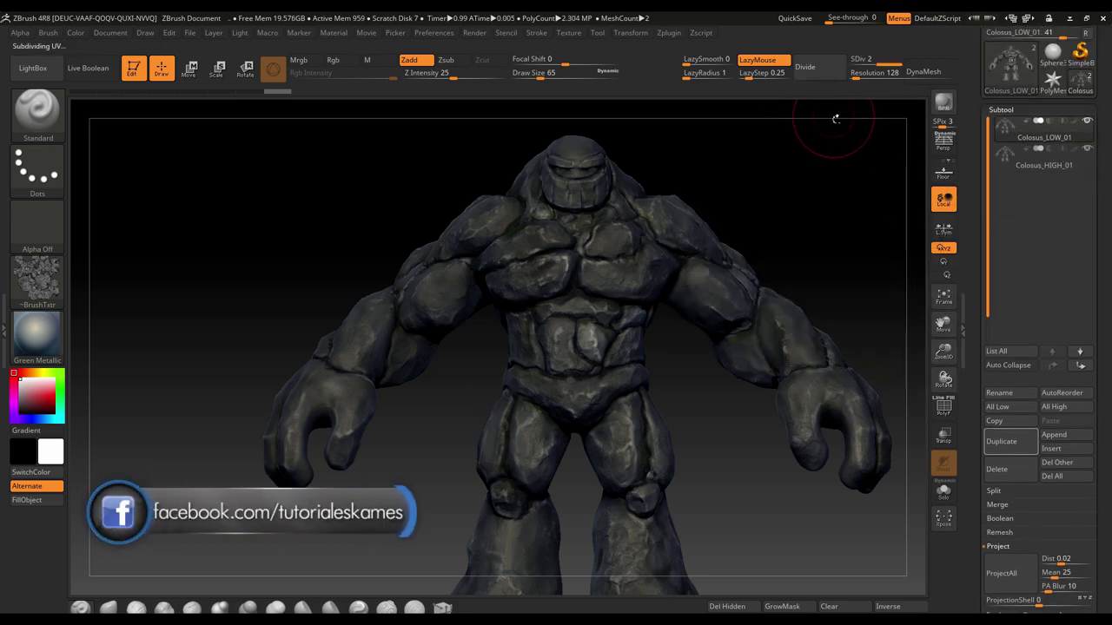
left_click_drag(1089, 273, 1082, 198)
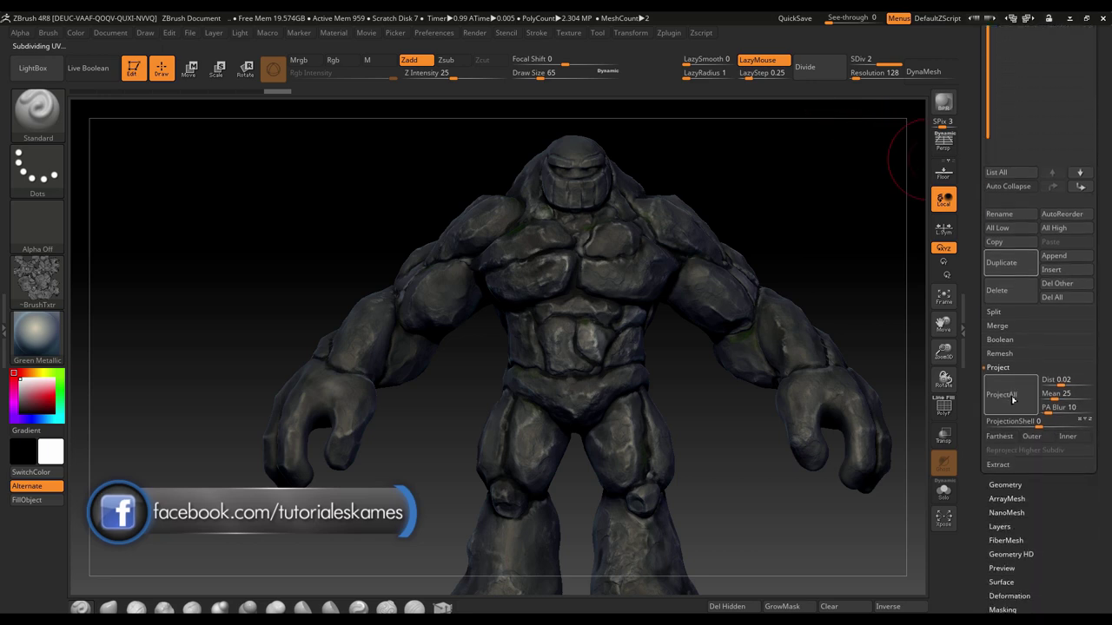
left_click(1013, 398)
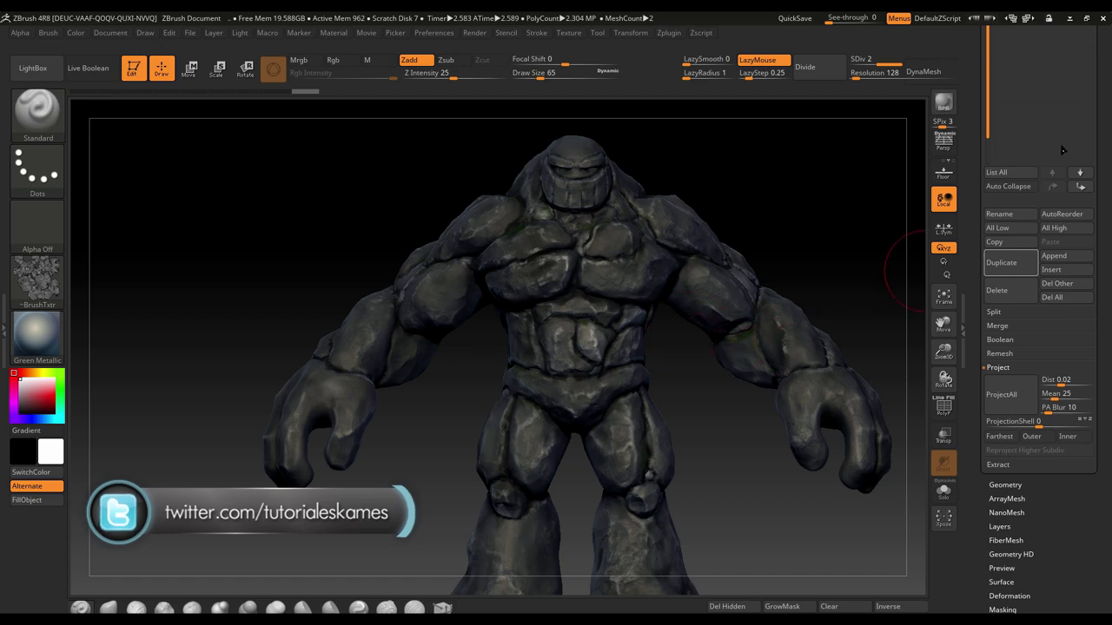
- Divide again and rerun ProjectAll at the higher level, reaching SDiv 5
scroll(1104, 178, "up", 1)
scroll(1104, 179, "up", 8)
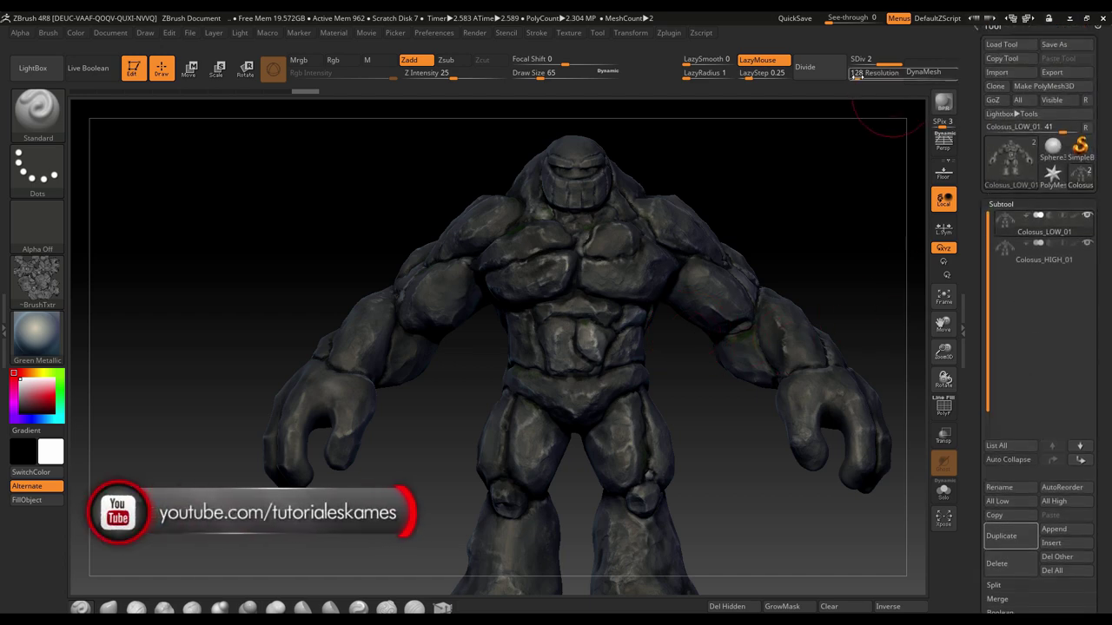
scroll(1032, 305, "down", 6)
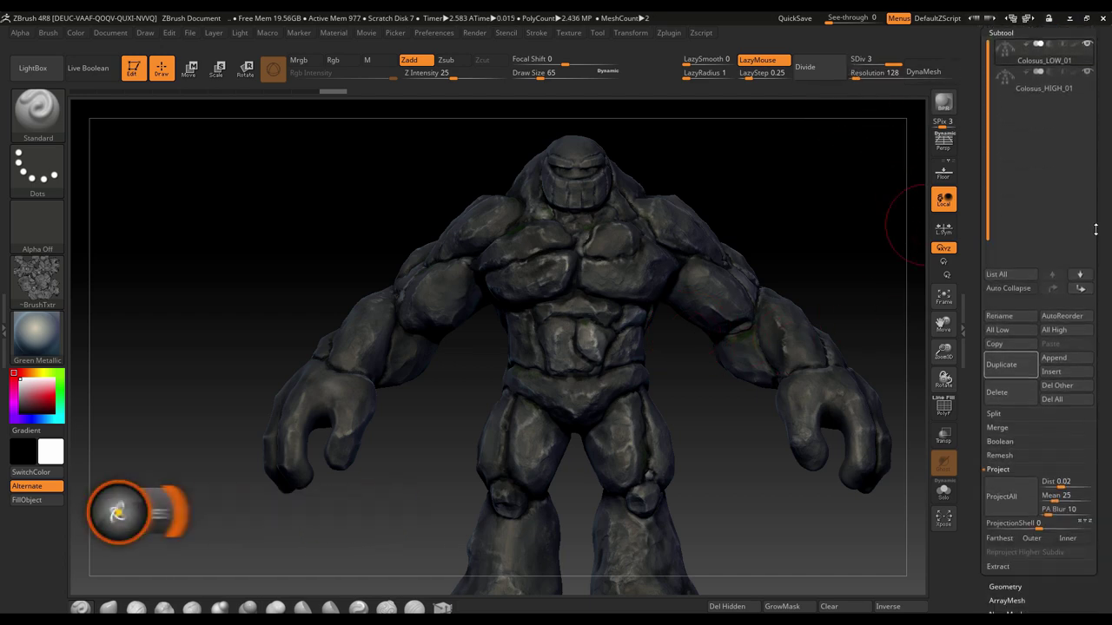
scroll(1017, 376, "down", 3)
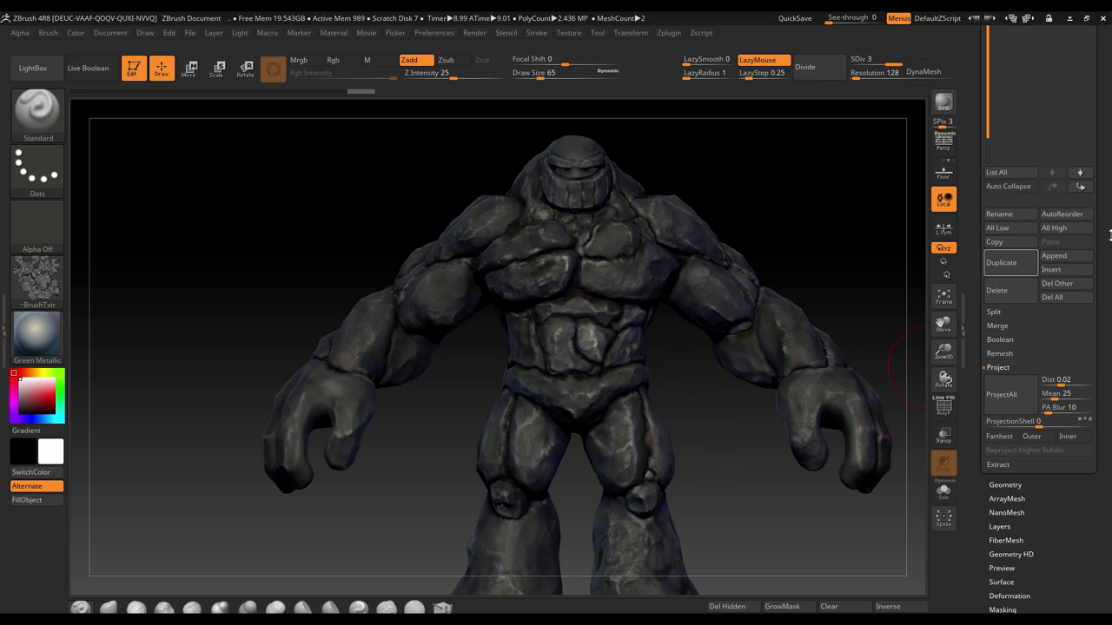
left_click(829, 80)
left_click(1005, 401)
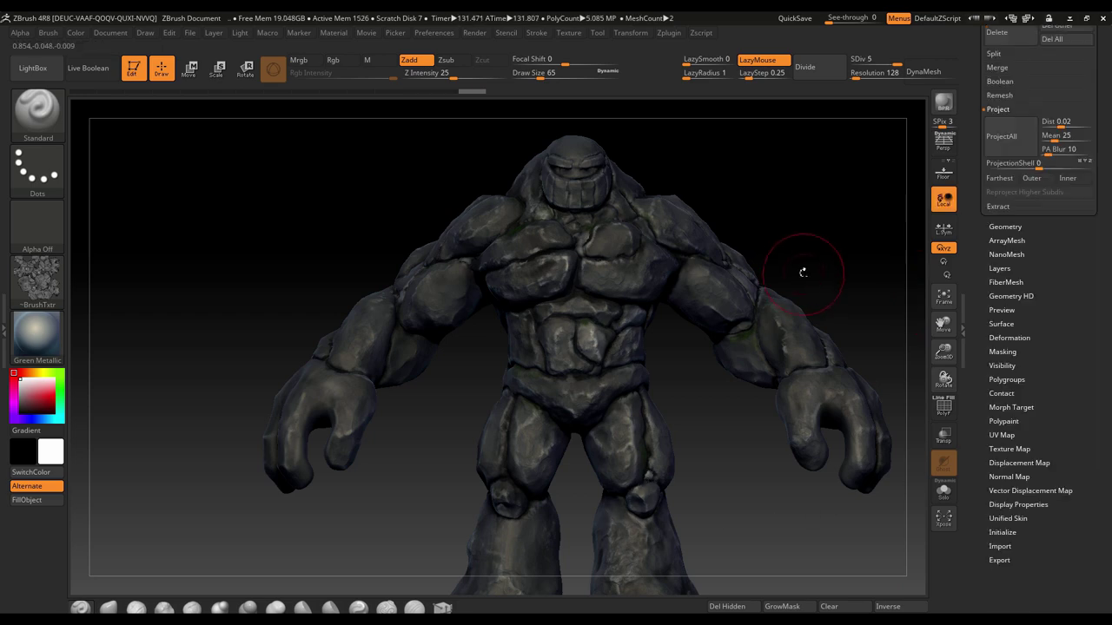
- Hide the Colosus_HIGH_01 subtool to view the projected detail on Colosus_LOW_01
mouse_move(807, 186)
left_mouse_down()
mouse_move(747, 192)
mouse_move(817, 173)
left_mouse_up()
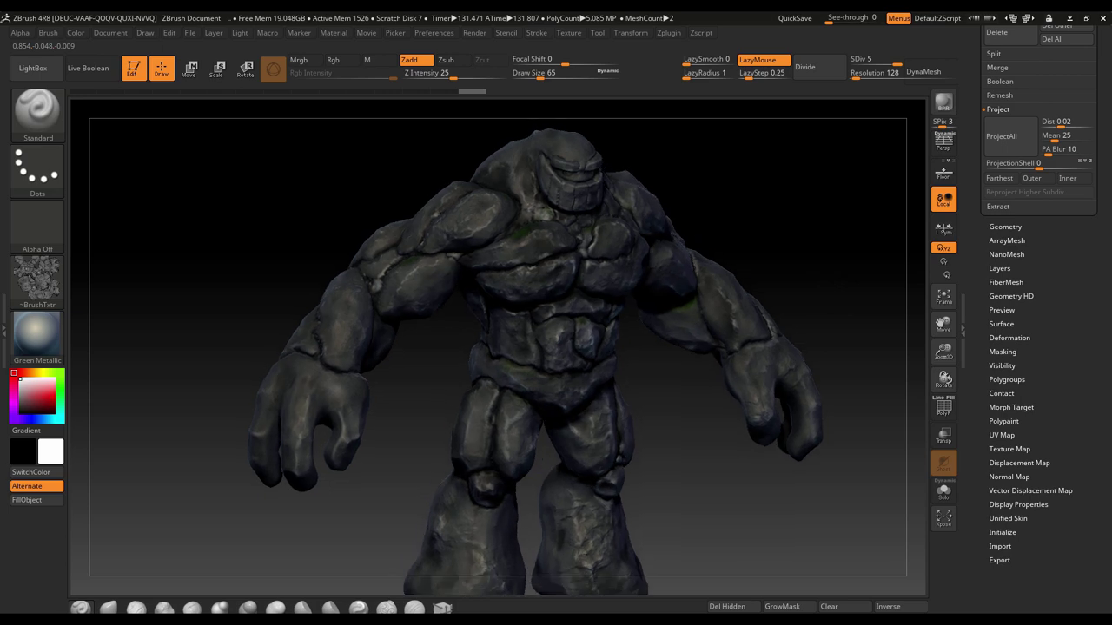
scroll(1068, 324, "up", 2)
scroll(1068, 324, "up", 3)
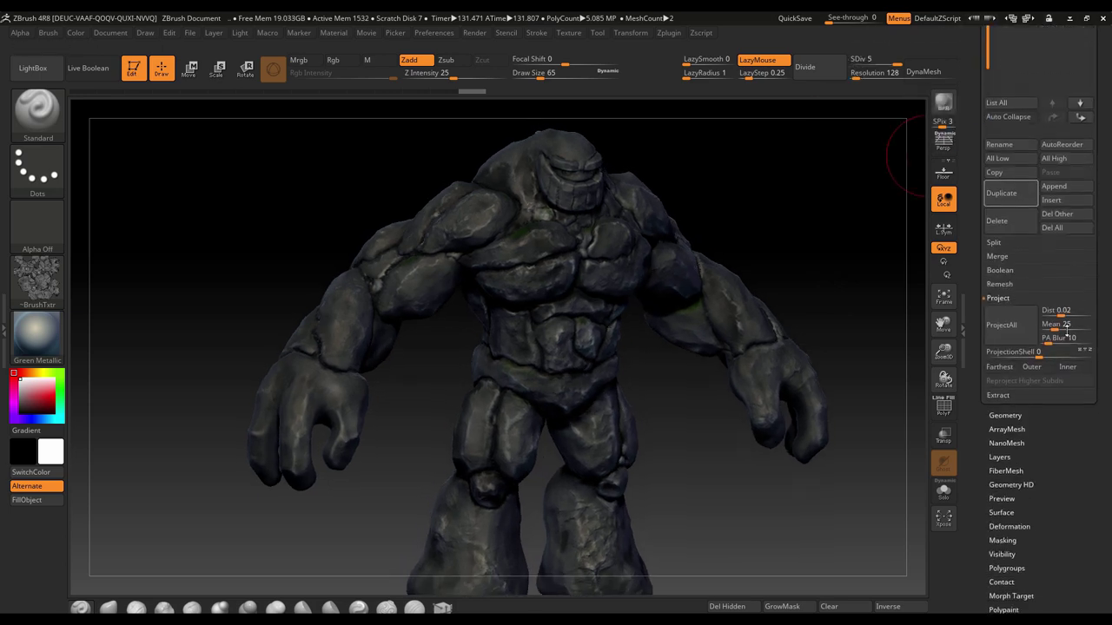
scroll(1059, 260, "up", 3)
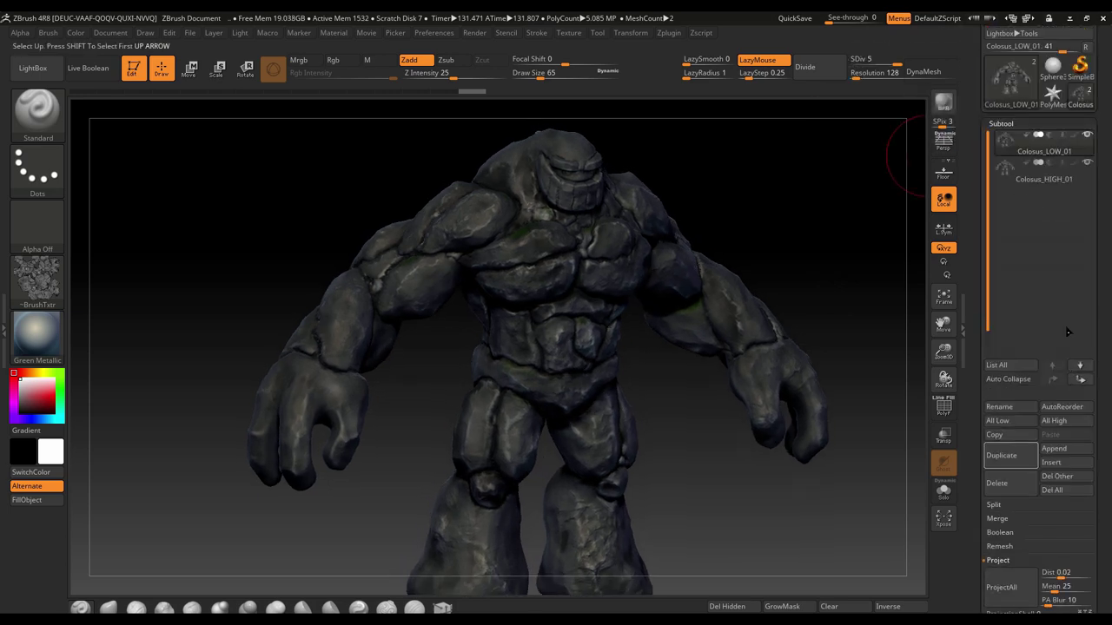
left_click(1088, 165)
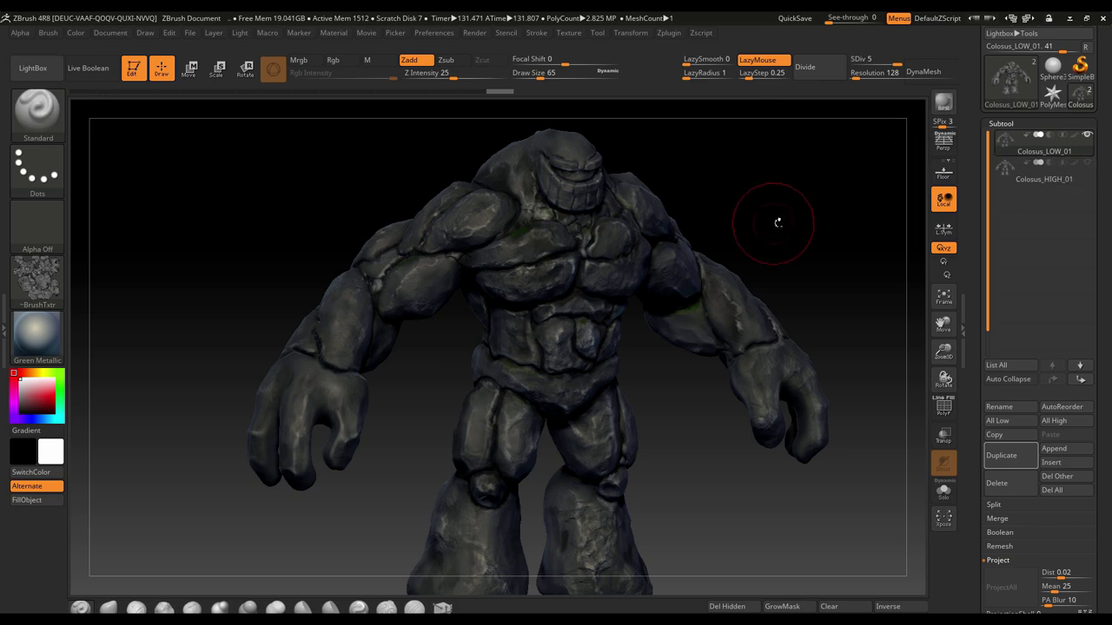
- Preview the sculpt at lower subdivision levels down to 1, then return to level 5
left_click_drag(776, 219, 662, 263)
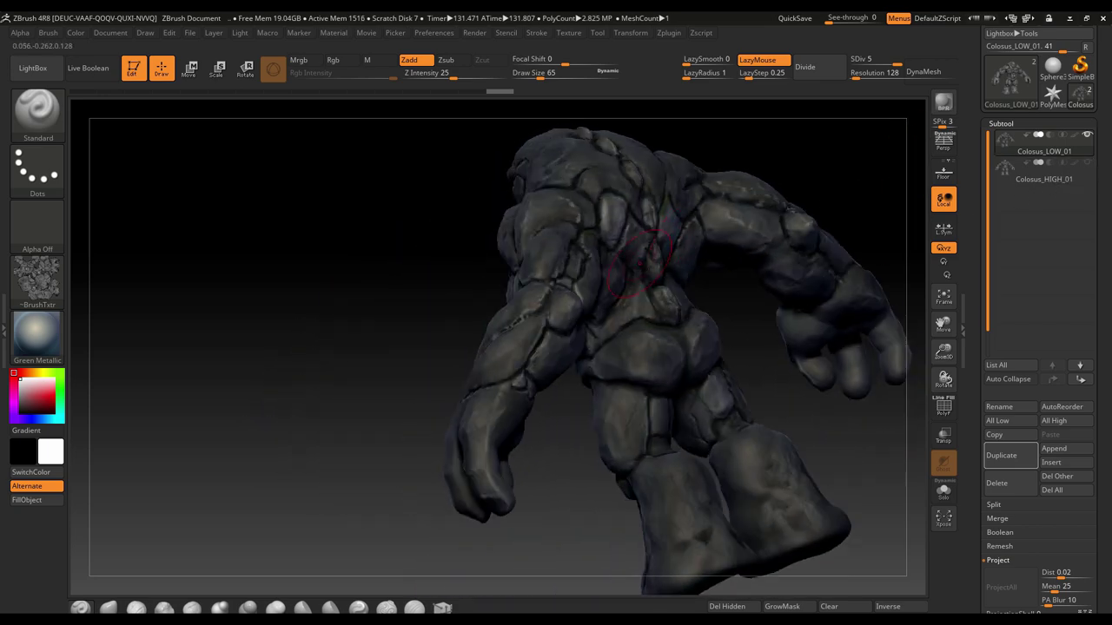
mouse_move(662, 265)
left_mouse_down()
mouse_move(538, 269)
mouse_move(747, 304)
mouse_move(683, 172)
left_mouse_up()
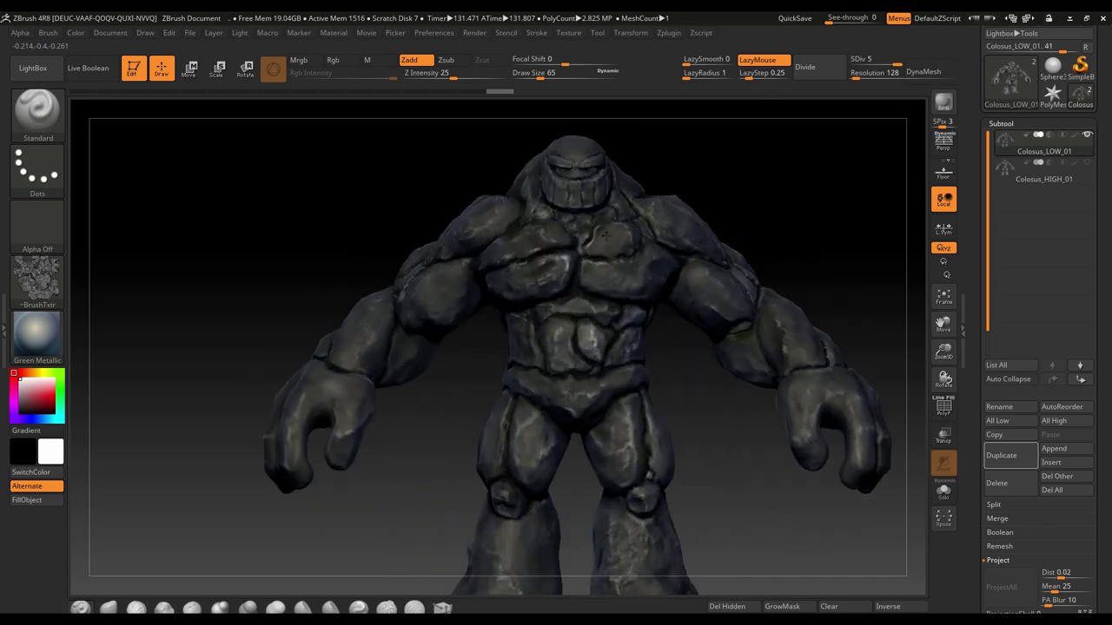
left_click(855, 59)
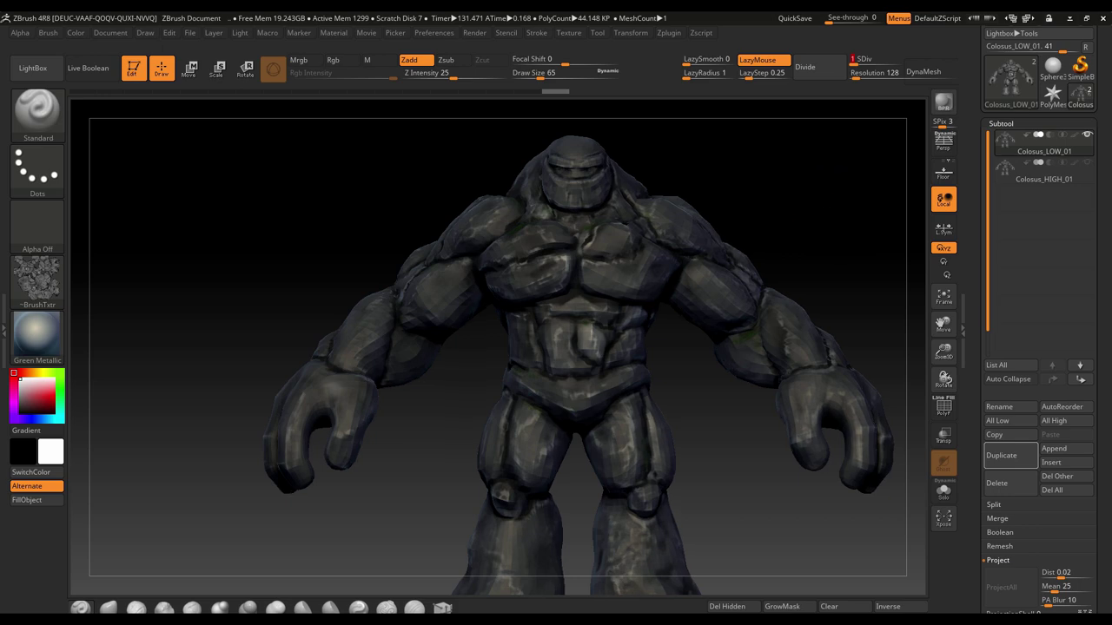
mouse_move(811, 211)
left_mouse_down()
mouse_move(462, 451)
mouse_move(425, 362)
mouse_move(609, 261)
left_mouse_up()
key("shift+d")
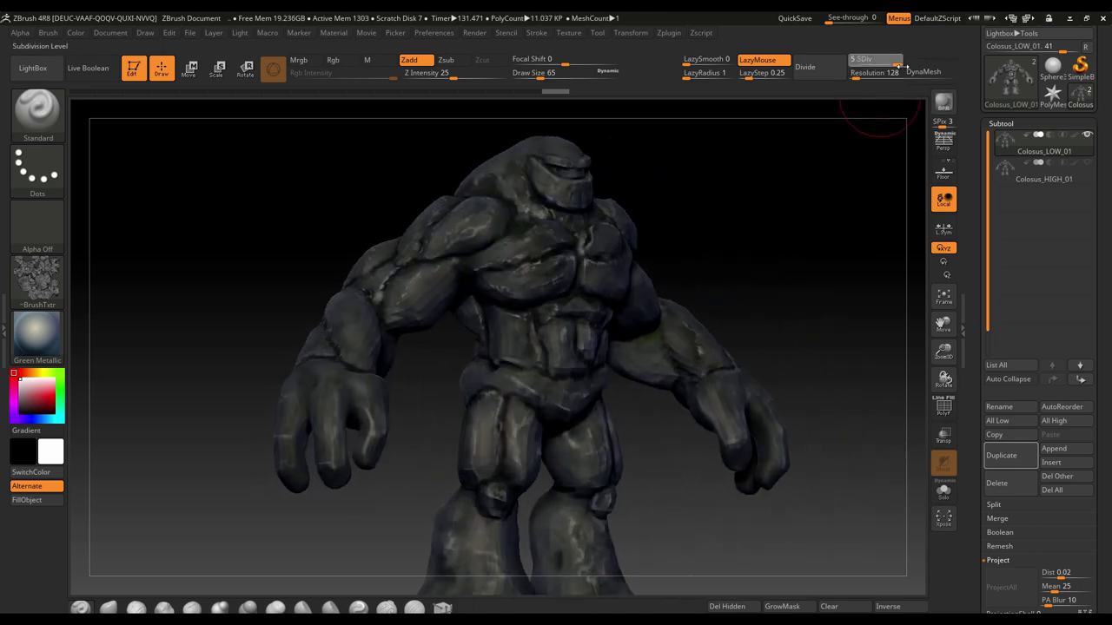
left_click_drag(707, 281, 868, 252, "shift")
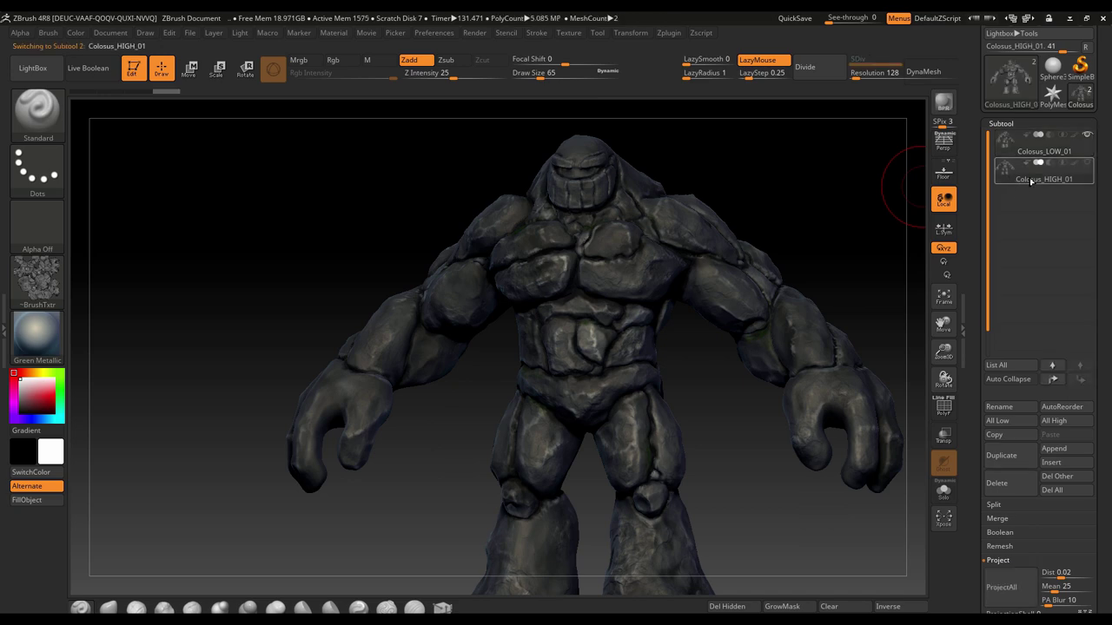
- Delete Colosus_HIGH_01, confirm the prompt, and orbit around the remaining Colosus_LOW_01
left_click(1012, 491)
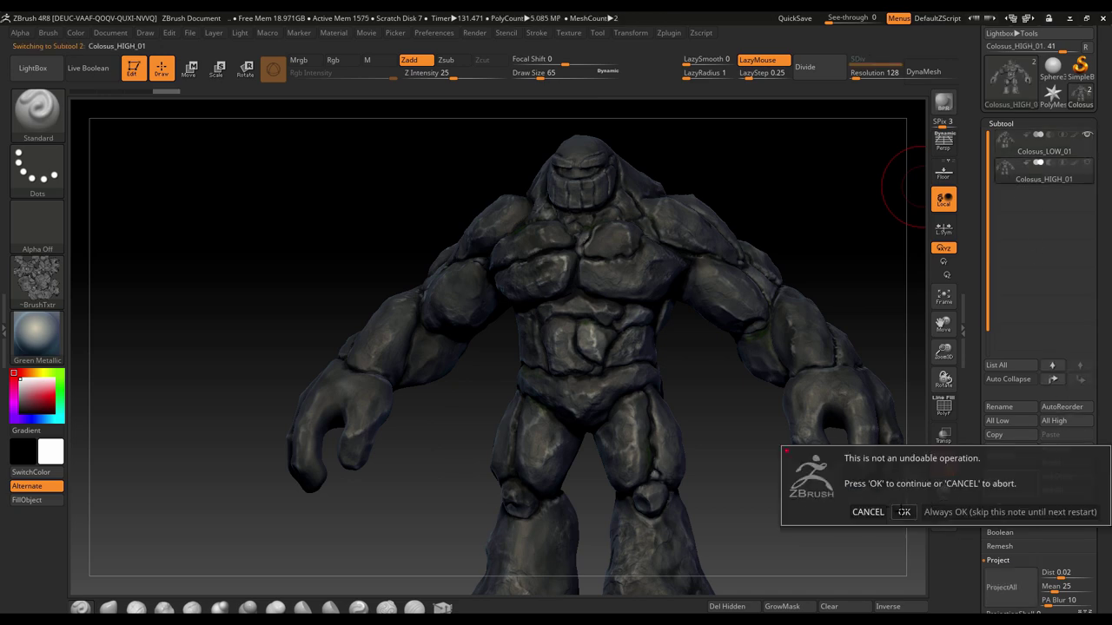
left_click(903, 511)
mouse_move(757, 182)
left_mouse_down()
mouse_move(834, 200)
mouse_move(789, 191)
left_mouse_up()
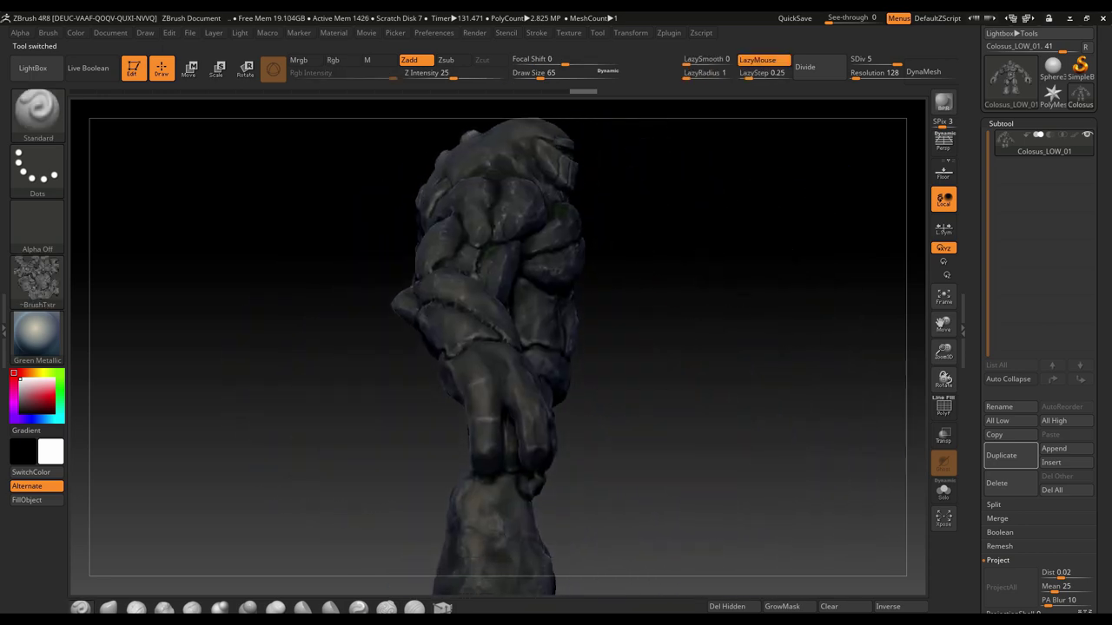
left_click_drag(721, 318, 660, 314)
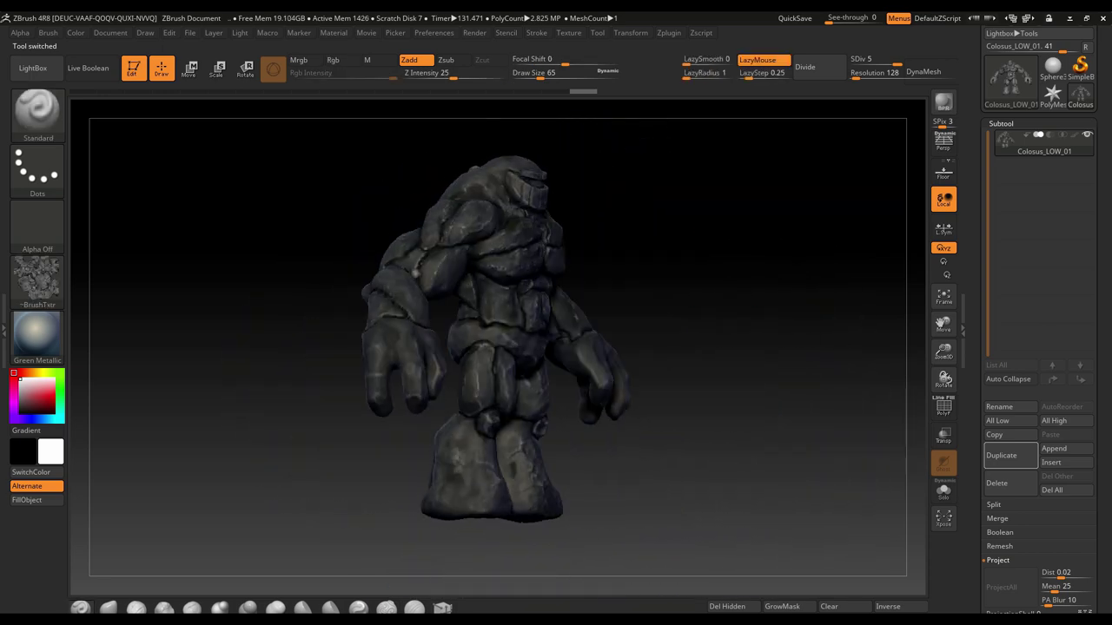
mouse_move(707, 199)
left_mouse_down()
mouse_move(715, 290)
mouse_move(749, 185)
left_mouse_up()
left_click_drag(657, 204, 704, 280, "alt")
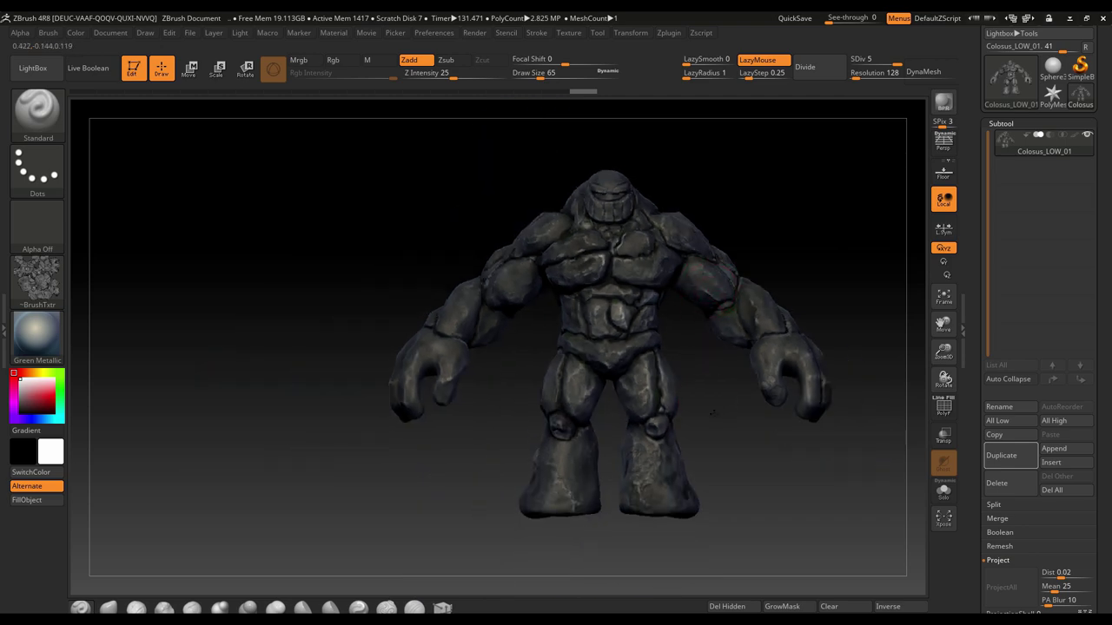
mouse_move(712, 412)
left_mouse_down()
mouse_move(739, 348)
mouse_move(810, 417)
left_mouse_up()
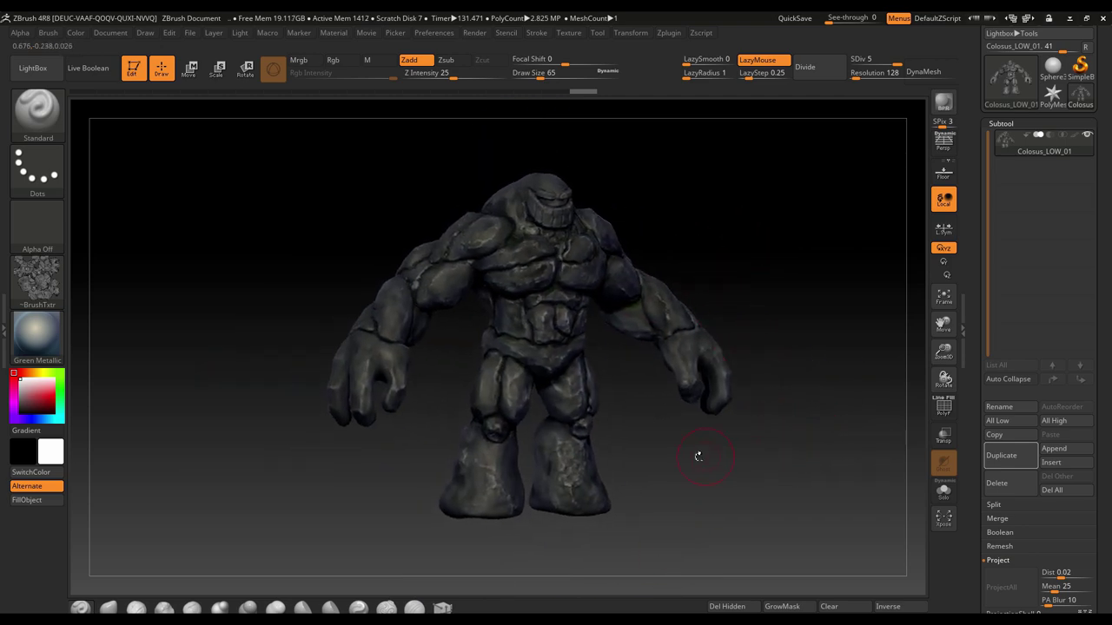
mouse_move(647, 367)
left_mouse_down()
mouse_move(623, 442)
mouse_move(647, 365)
mouse_move(756, 214)
mouse_move(747, 278)
mouse_move(553, 113)
left_mouse_up()
- Turn on the Keyshot toggle under Render > External Renderer, with Auto Merge on
left_click(474, 33)
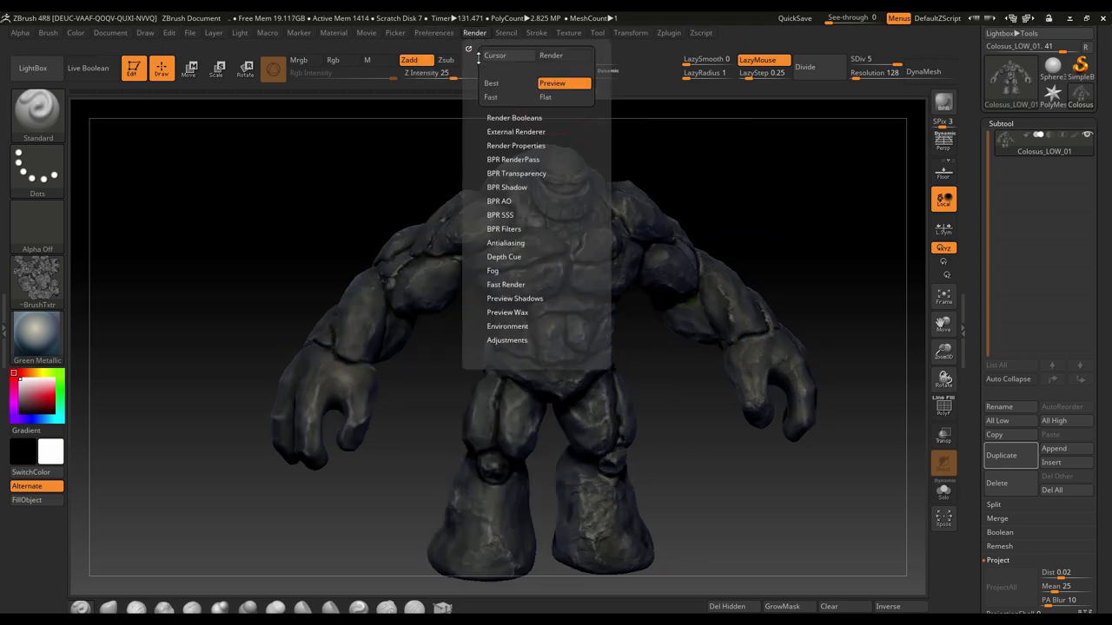
left_click(502, 118)
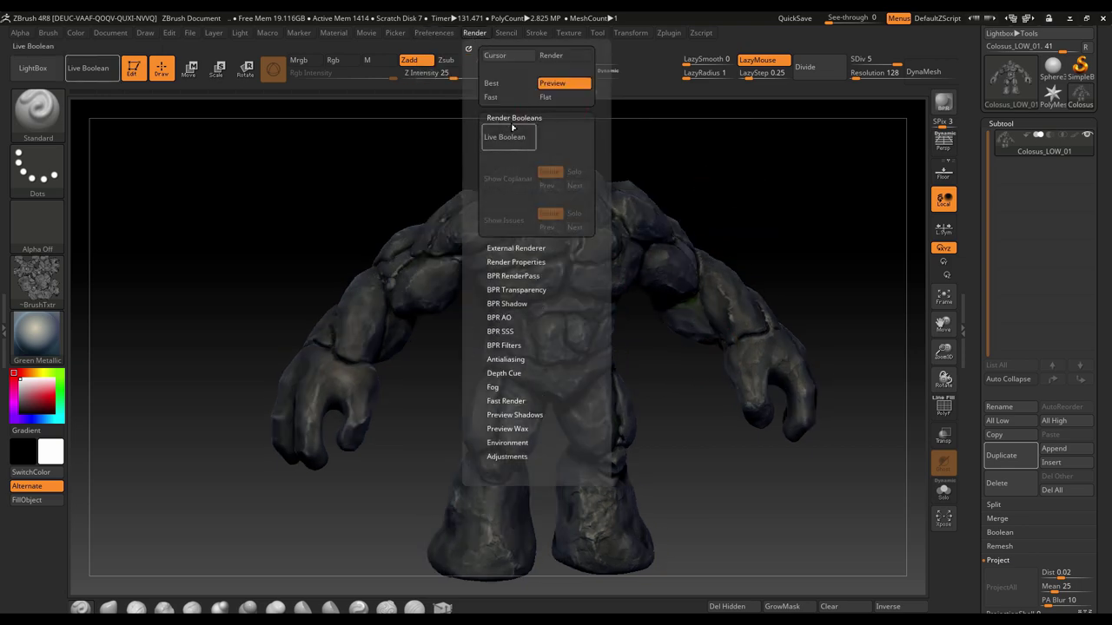
left_click(474, 35)
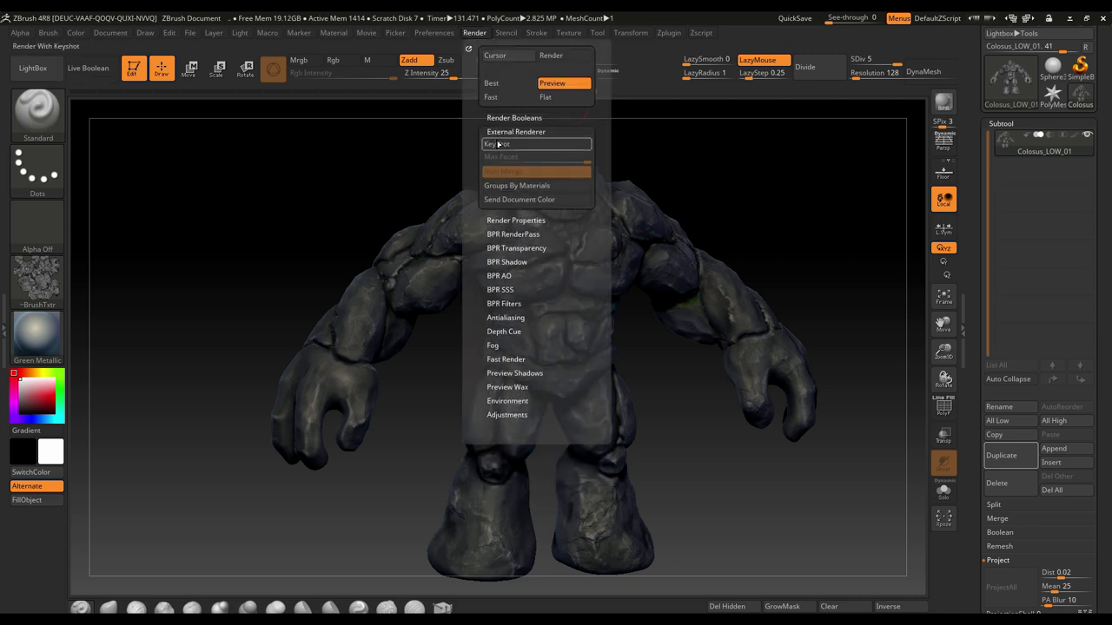
left_click(497, 143)
left_click_drag(738, 179, 612, 228)
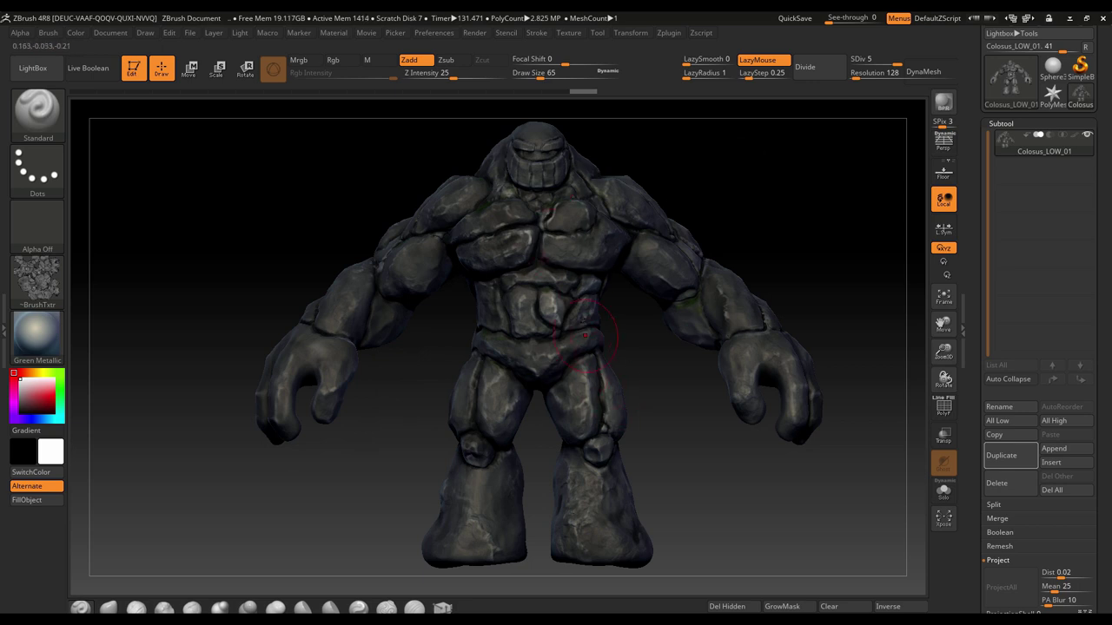
mouse_move(612, 228)
left_mouse_down()
mouse_move(617, 357)
mouse_move(660, 374)
left_mouse_up()
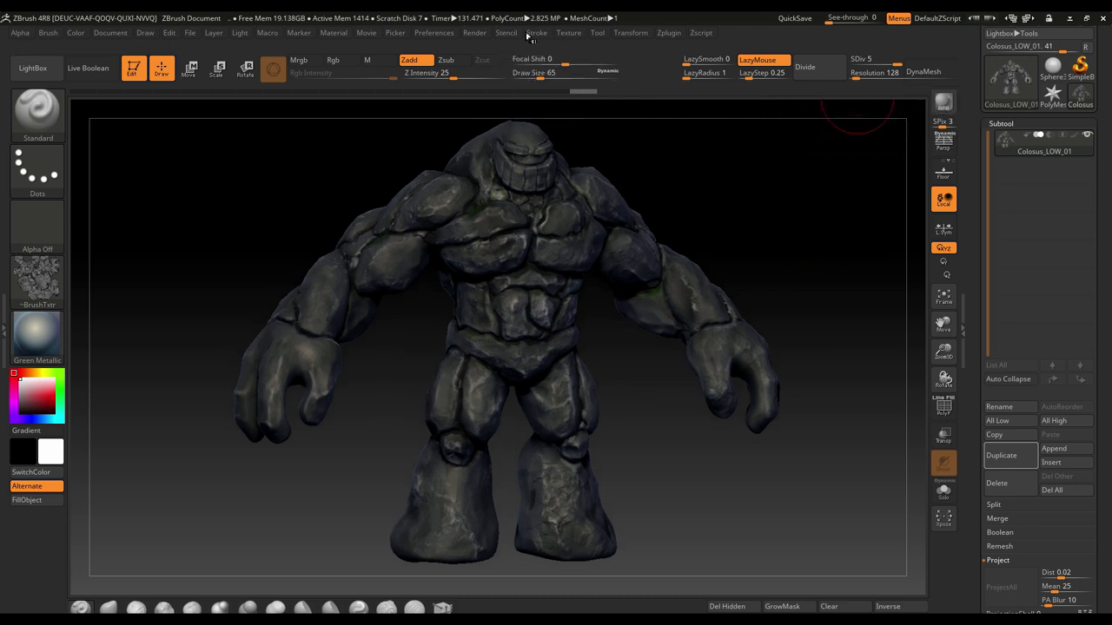
left_click(474, 33)
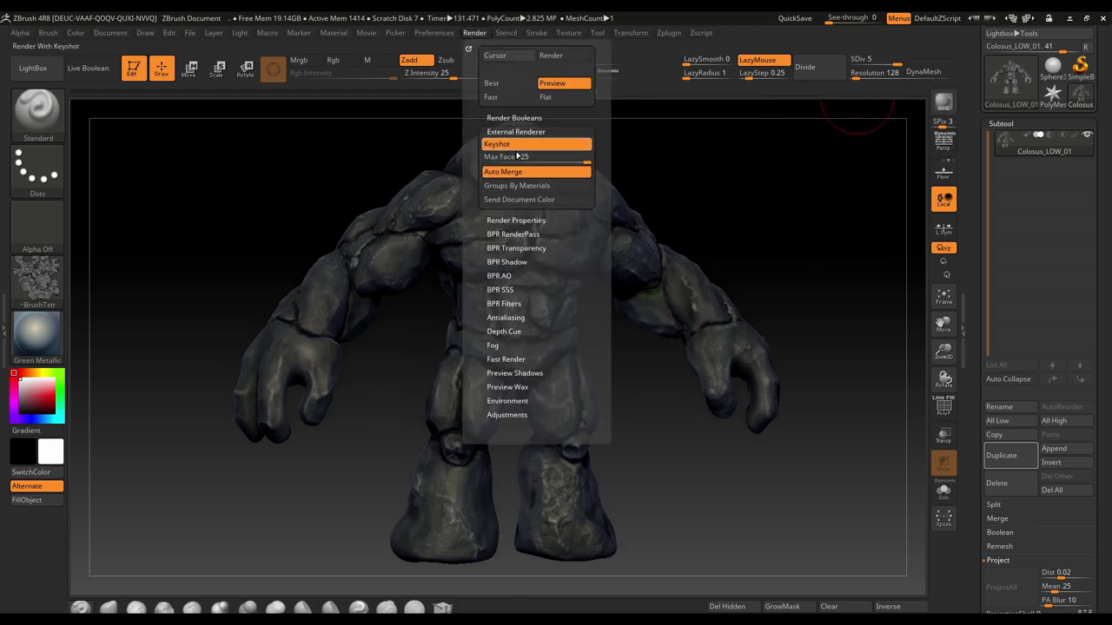
left_click_drag(807, 218, 876, 219)
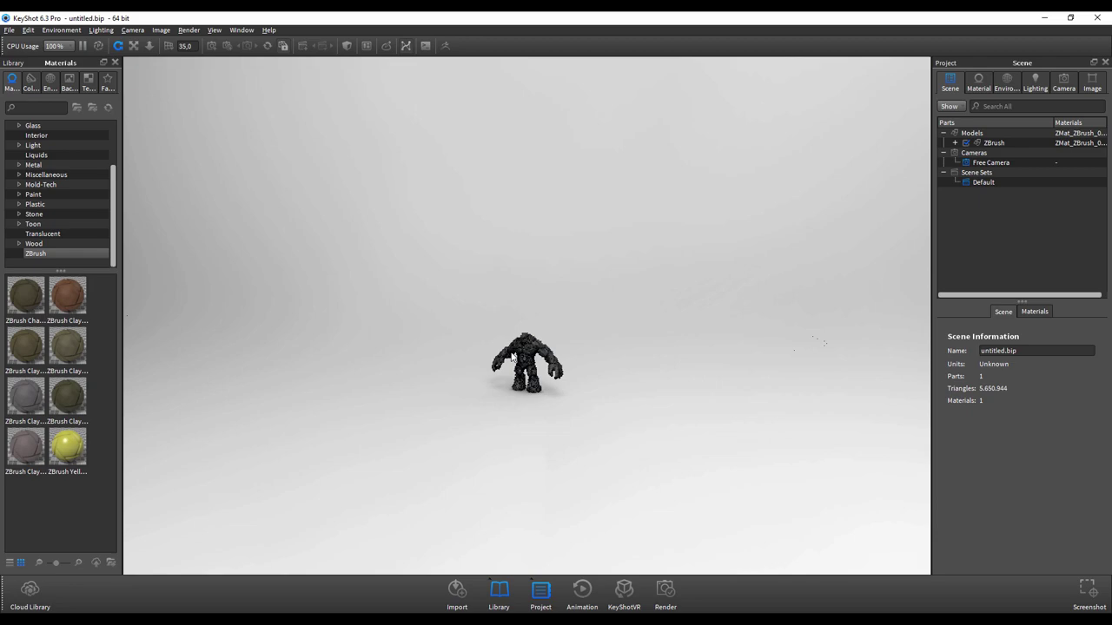
- Orbit the Colossus and zoom in until it fills the KeyShot viewport
left_click_drag(561, 406, 539, 387)
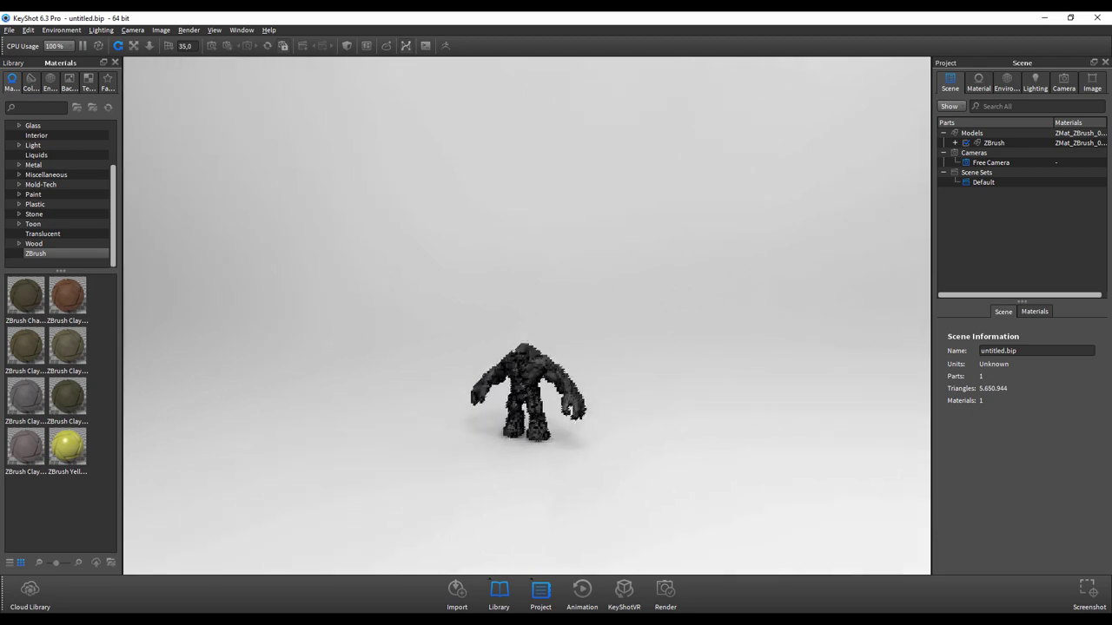
scroll(536, 382, "up", 2)
scroll(536, 382, "up", 1)
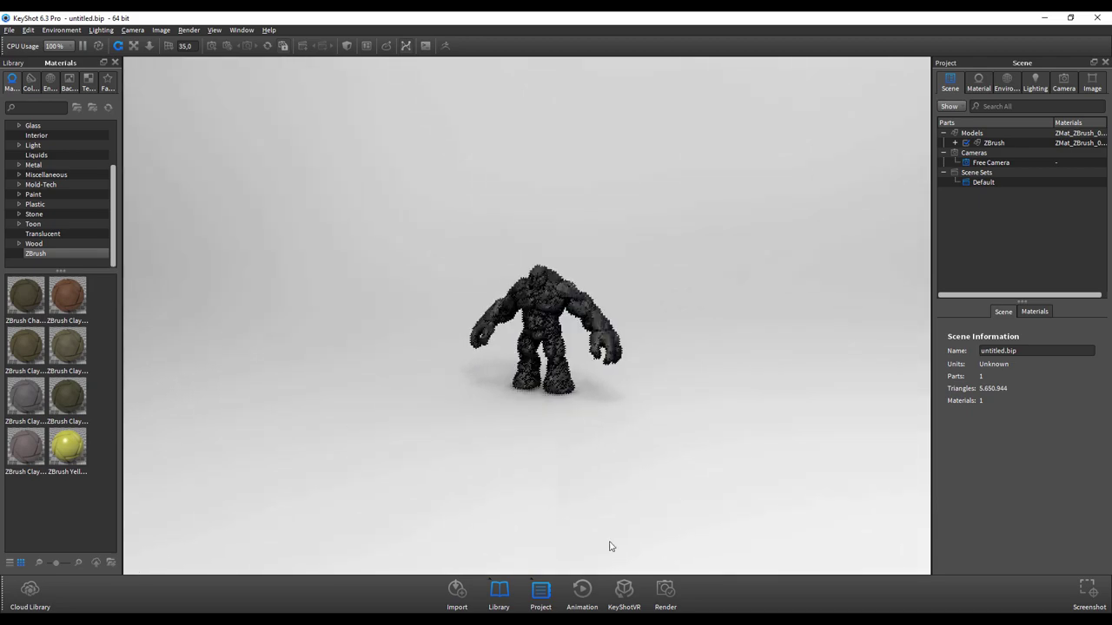
scroll(608, 546, "up", 1)
scroll(521, 495, "up", 3)
scroll(637, 569, "up", 3)
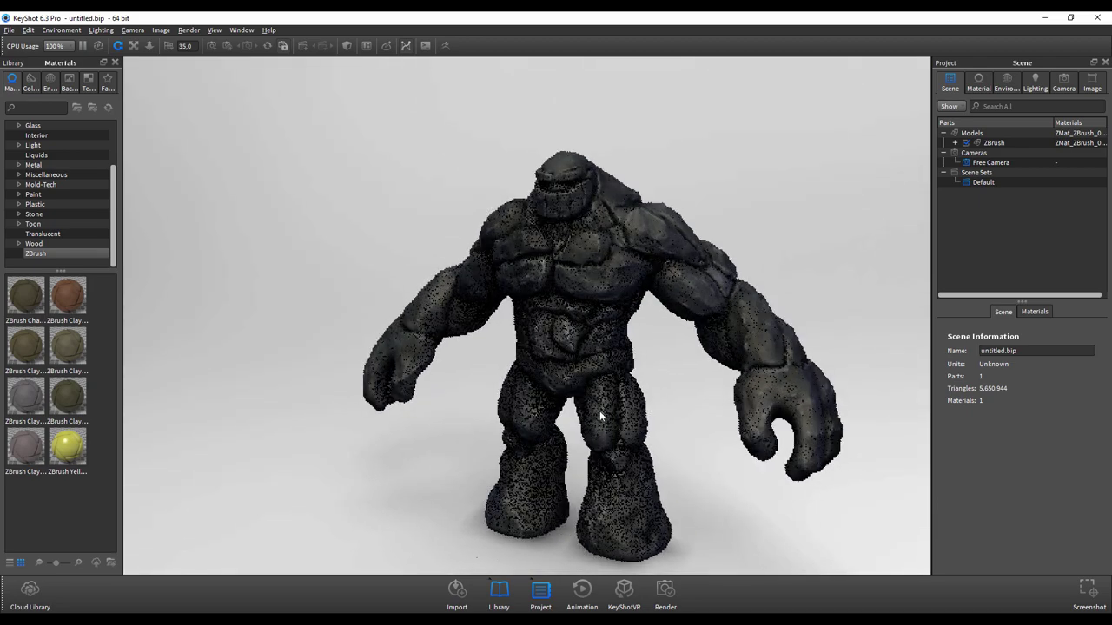
scroll(637, 569, "up", 1)
- Set the environment background colour to near-black
left_click(1004, 90)
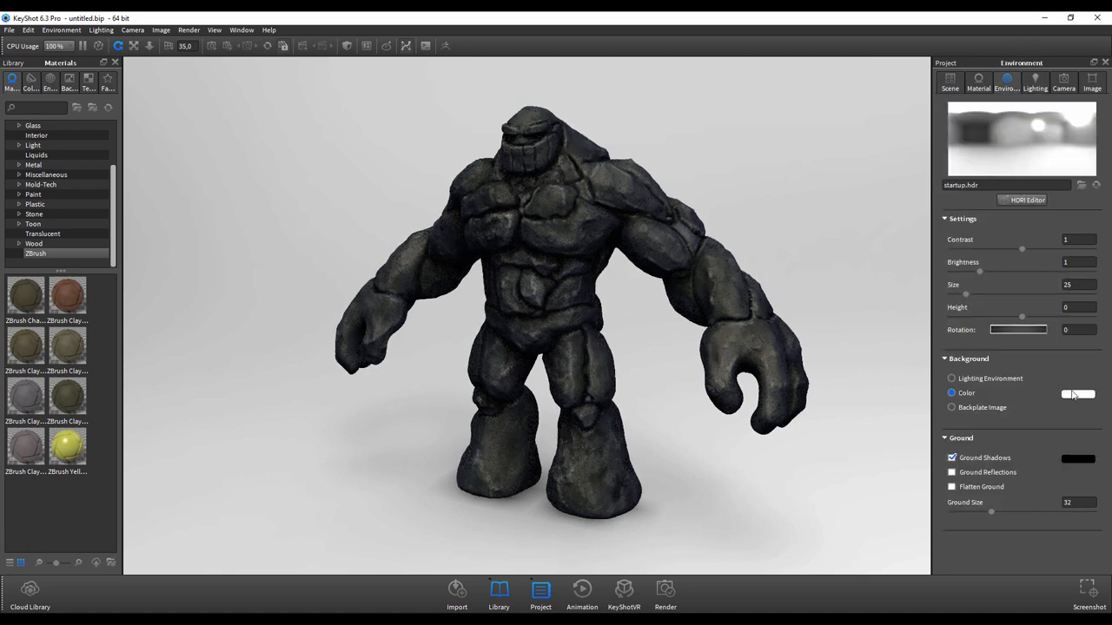
left_click(1073, 395)
left_click_drag(1017, 313, 956, 361)
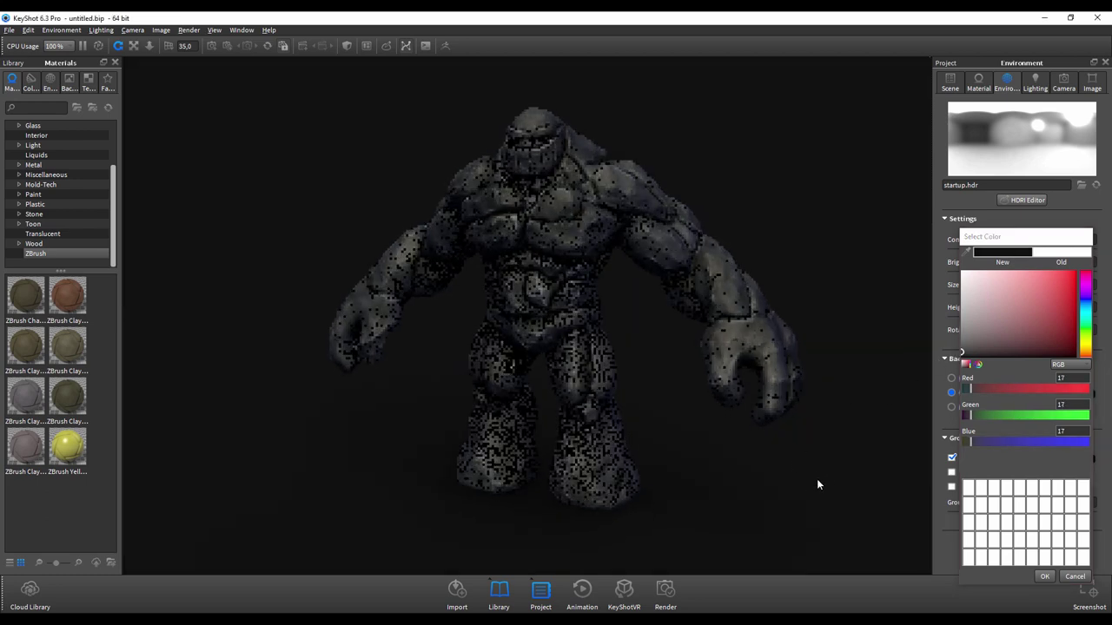
left_click_drag(817, 485, 921, 287)
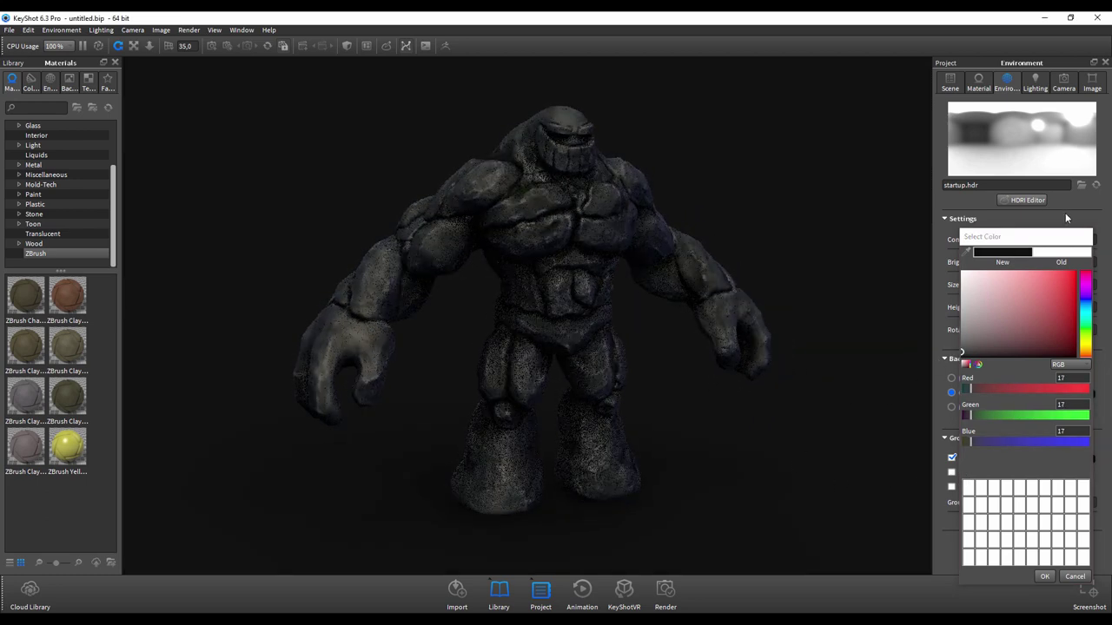
left_click(1049, 578)
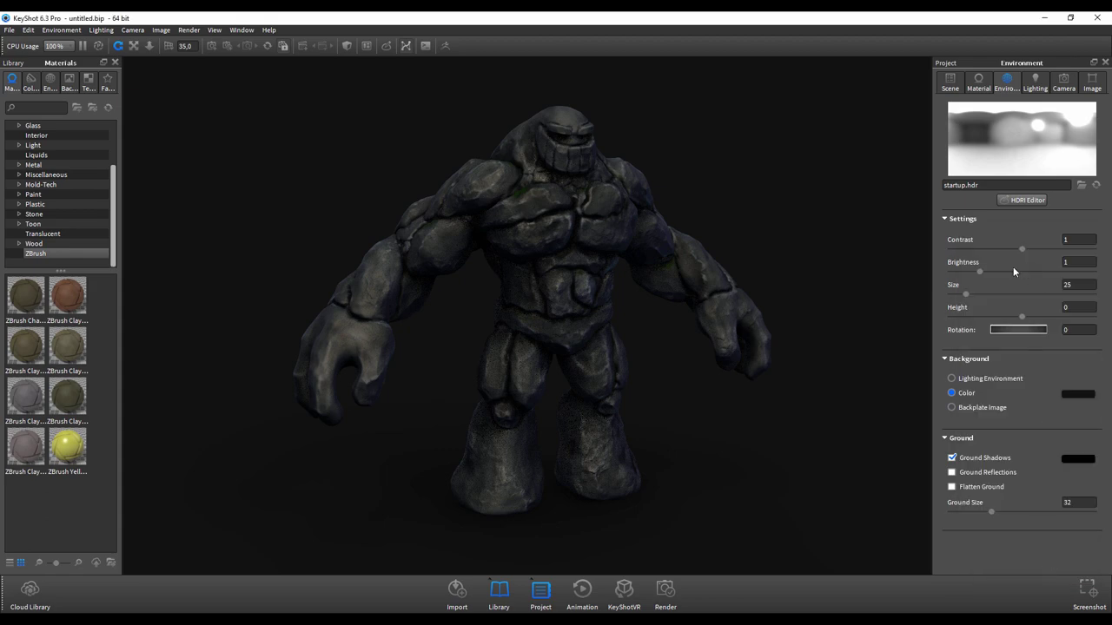
- Raise the environment brightness to 2.665 and check the lighting on the model
mouse_move(979, 273)
left_mouse_down()
mouse_move(1029, 273)
mouse_move(1044, 250)
left_mouse_up()
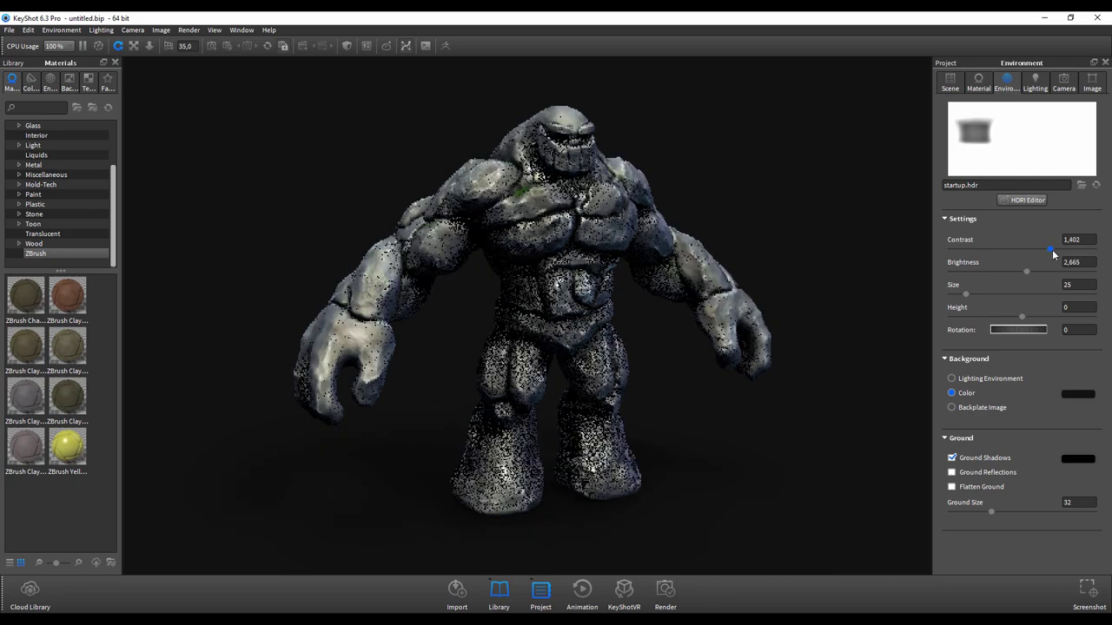
left_click_drag(733, 397, 515, 302)
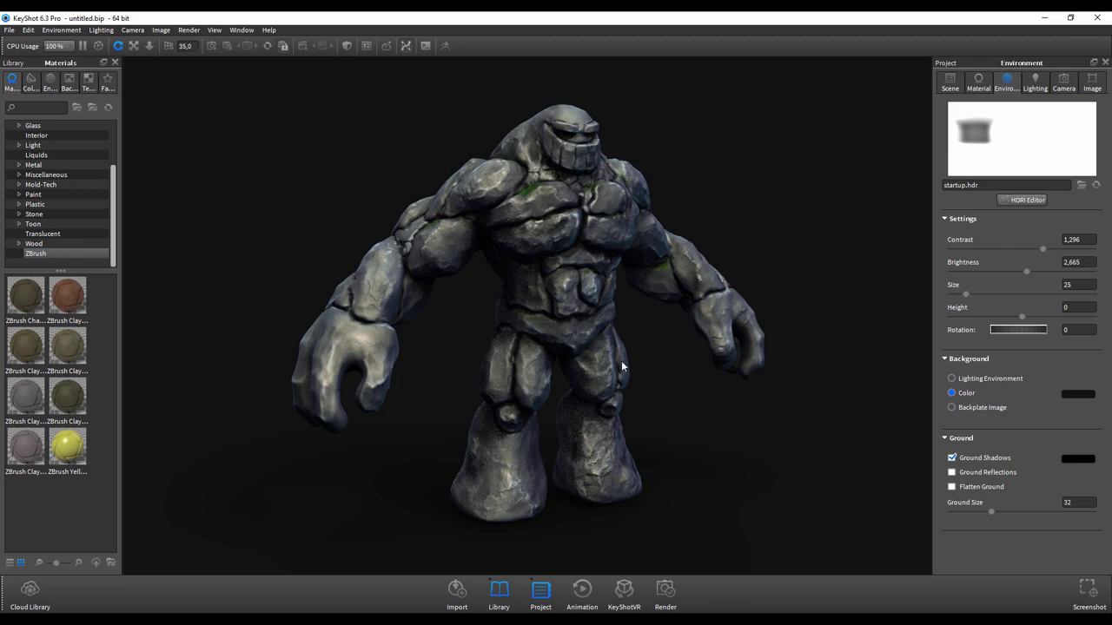
mouse_move(668, 359)
left_mouse_down()
mouse_move(712, 420)
mouse_move(804, 318)
mouse_move(690, 447)
mouse_move(926, 464)
mouse_move(989, 451)
mouse_move(583, 429)
mouse_move(390, 451)
mouse_move(522, 319)
mouse_move(774, 241)
mouse_move(373, 261)
mouse_move(737, 315)
mouse_move(445, 279)
mouse_move(1048, 322)
mouse_move(783, 196)
mouse_move(980, 99)
left_mouse_up()
- Open the golem's ZBrush material for editing in the Material tab
left_click(979, 88)
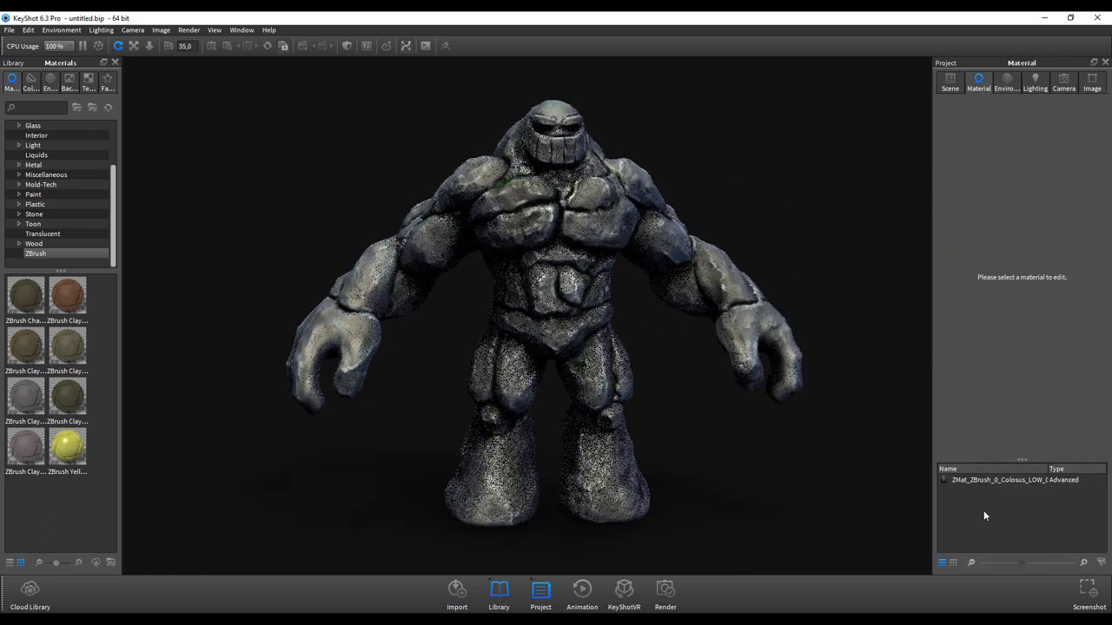
left_click(970, 482)
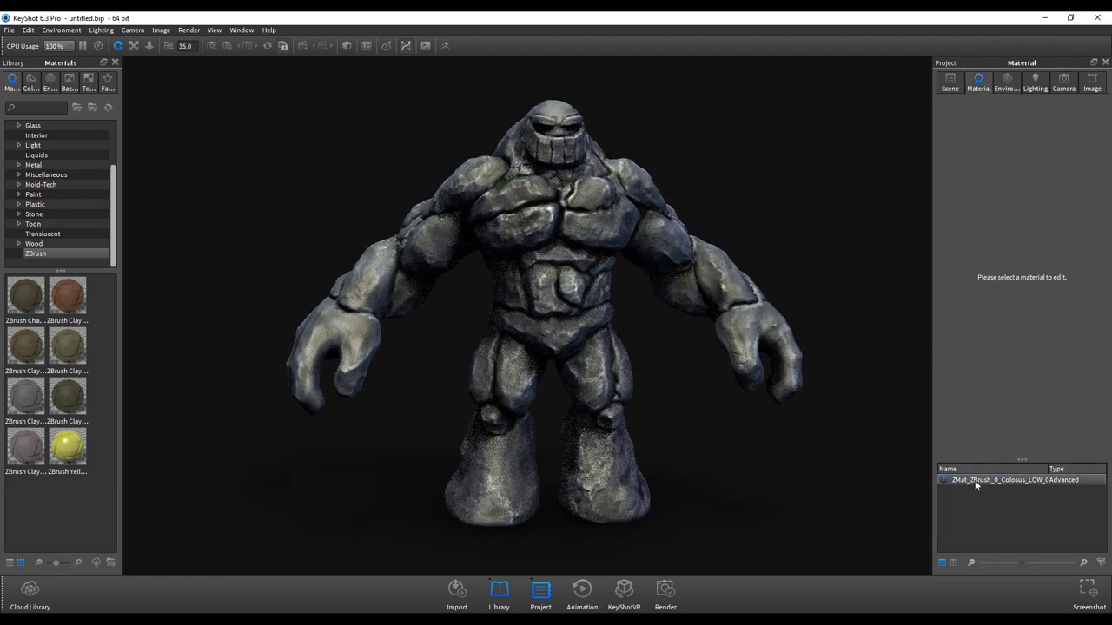
double_click(981, 482)
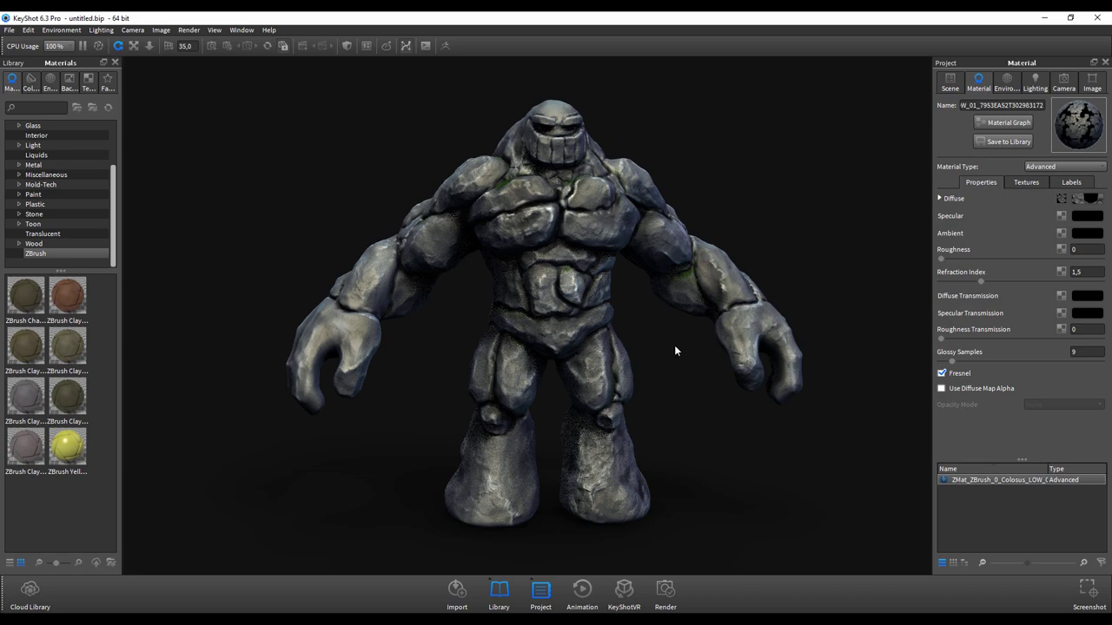
mouse_move(675, 351)
left_mouse_down()
mouse_move(758, 382)
mouse_move(743, 389)
left_mouse_up()
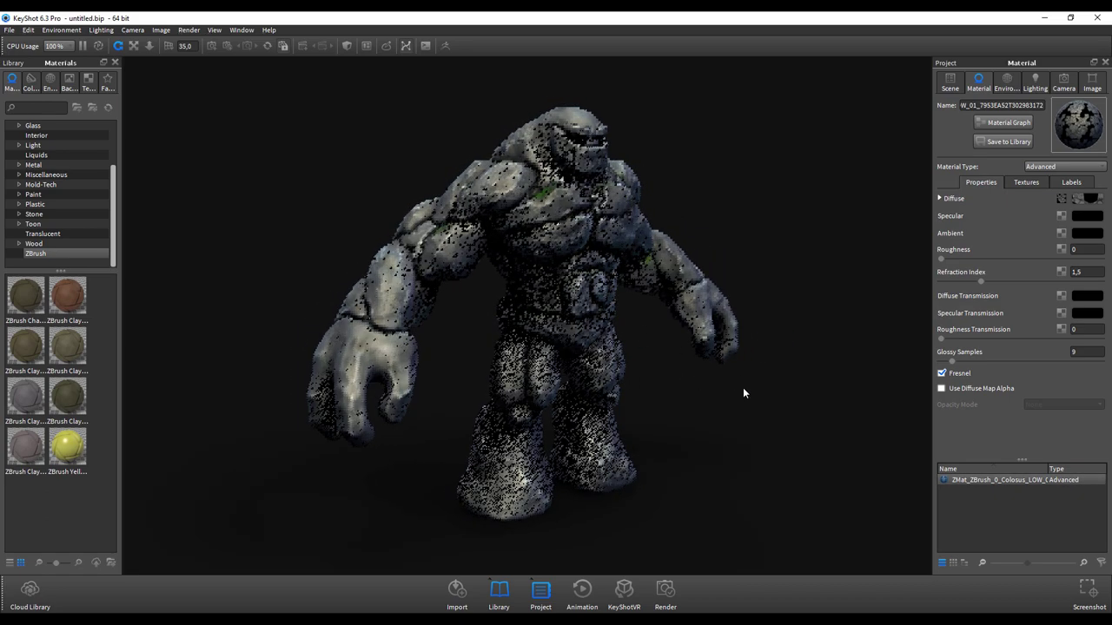
- Open its Material Graph and tidy the Texture_302983172.bmp and Advanced nodes
left_click(998, 125)
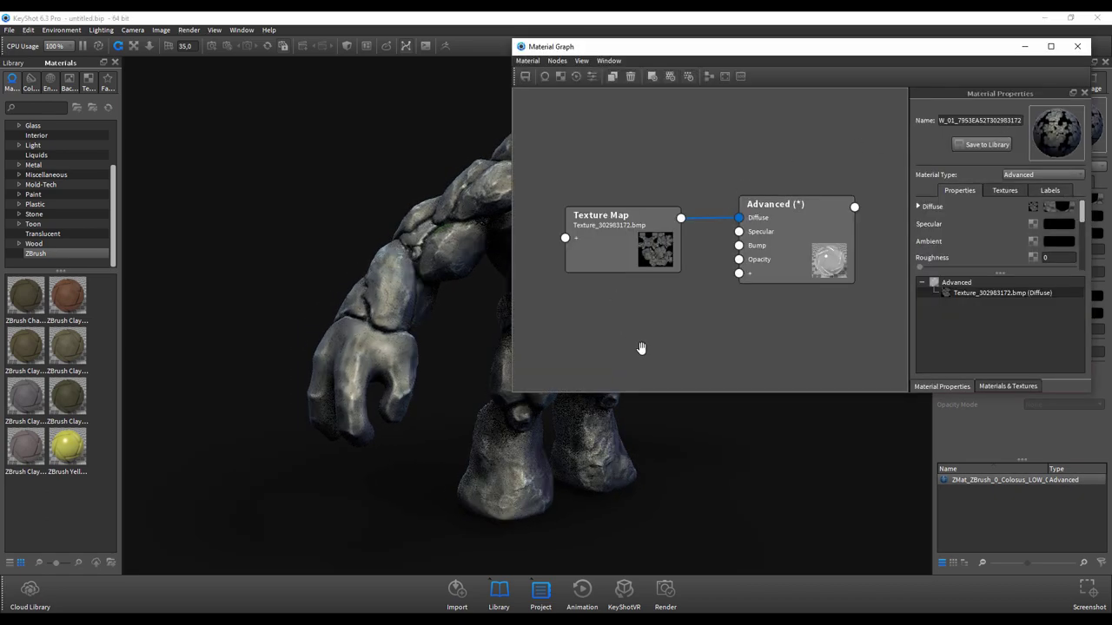
left_click_drag(628, 232, 606, 182)
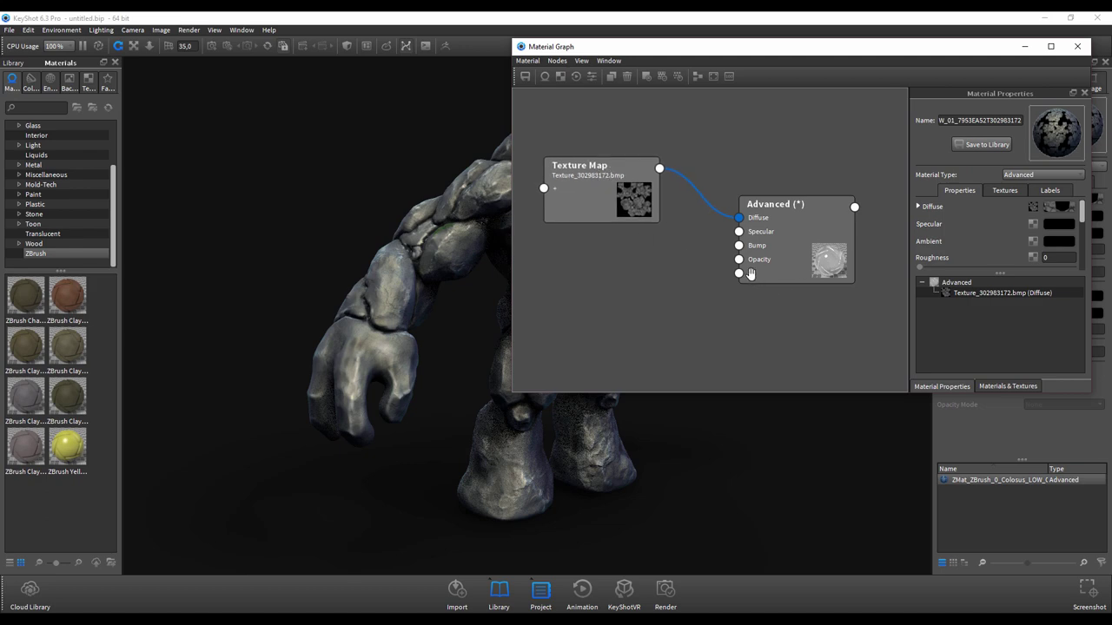
left_click_drag(750, 274, 745, 265)
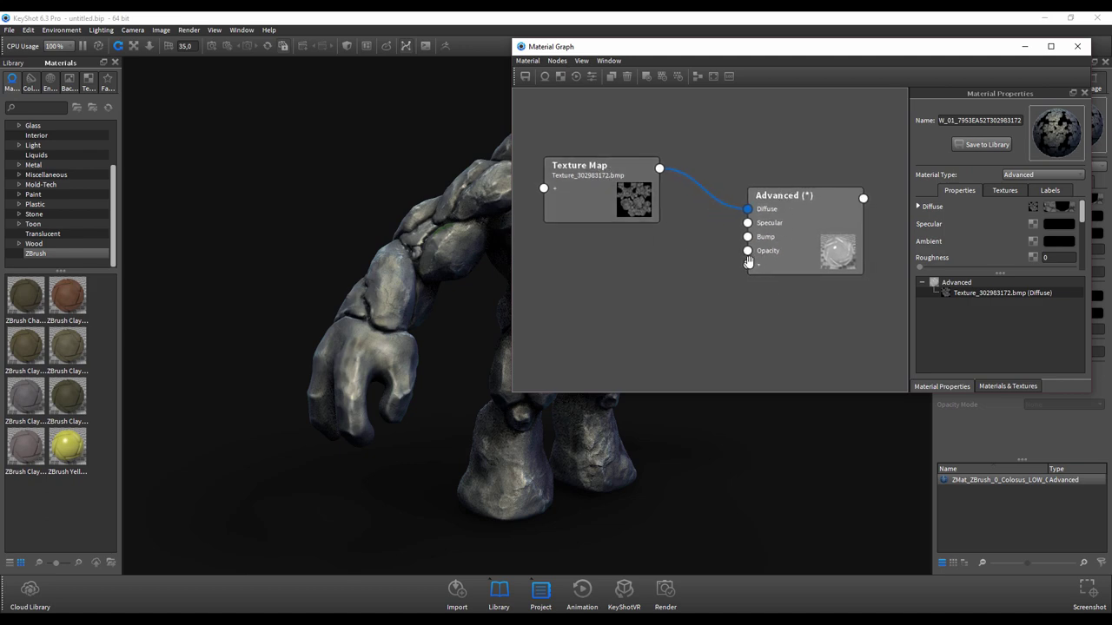
left_click(590, 267)
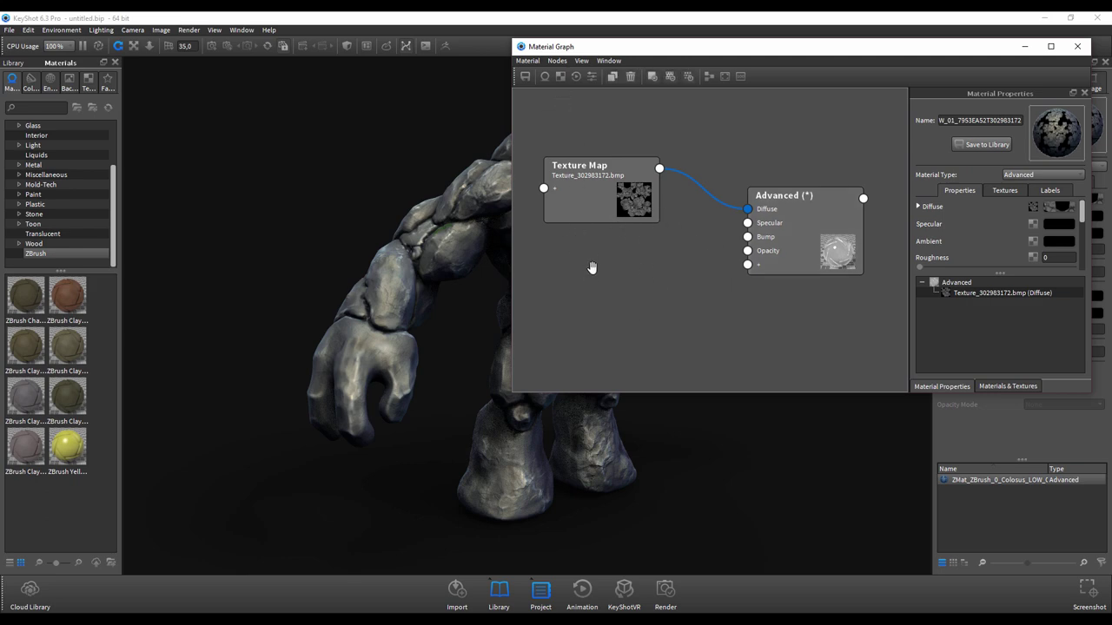
left_click(272, 609)
- Open the Colosus tutorial's Textures folder in File Explorer
left_click(424, 154)
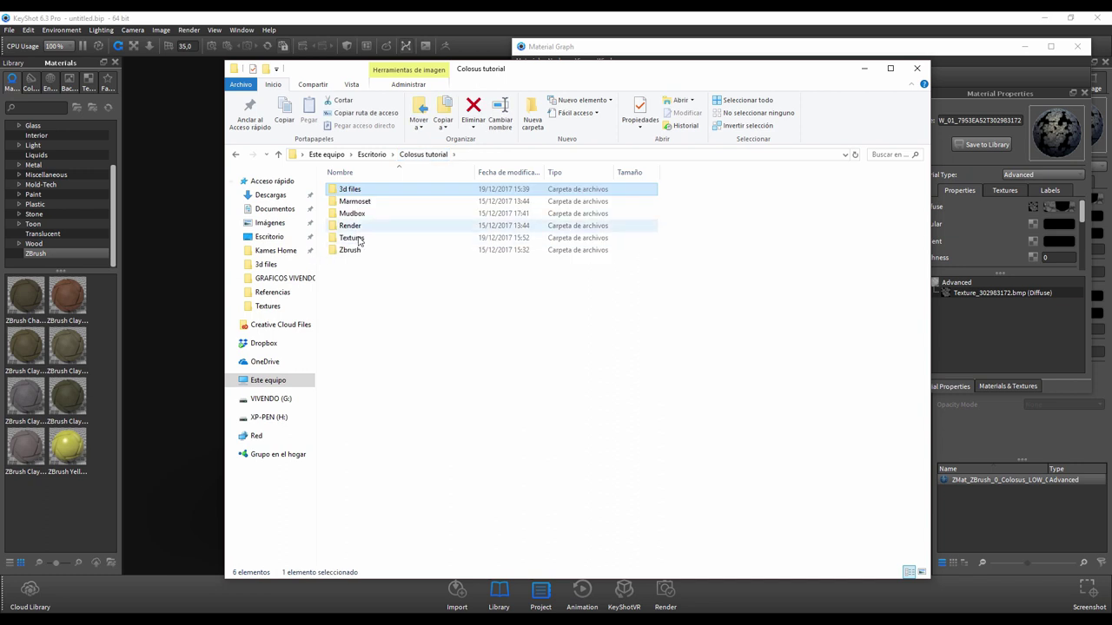
double_click(363, 240)
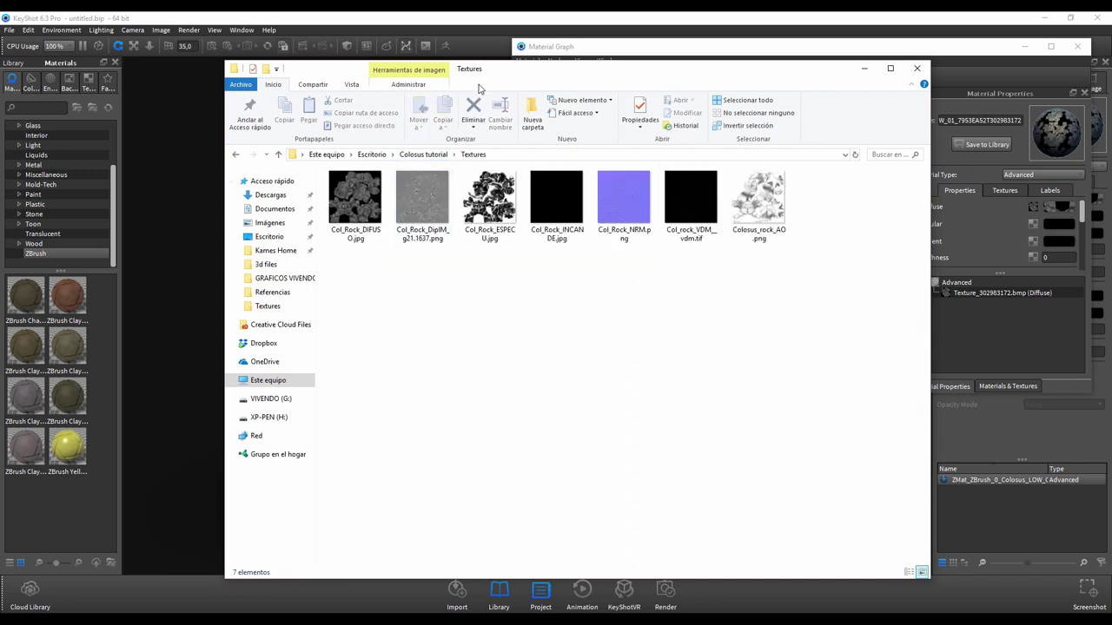
left_click_drag(478, 88, 323, 113)
- Drop Col_Rock_INCANDE.jpg into the Material Graph and reconnect Texture_302983172.bmp to Diffuse
left_click(427, 255)
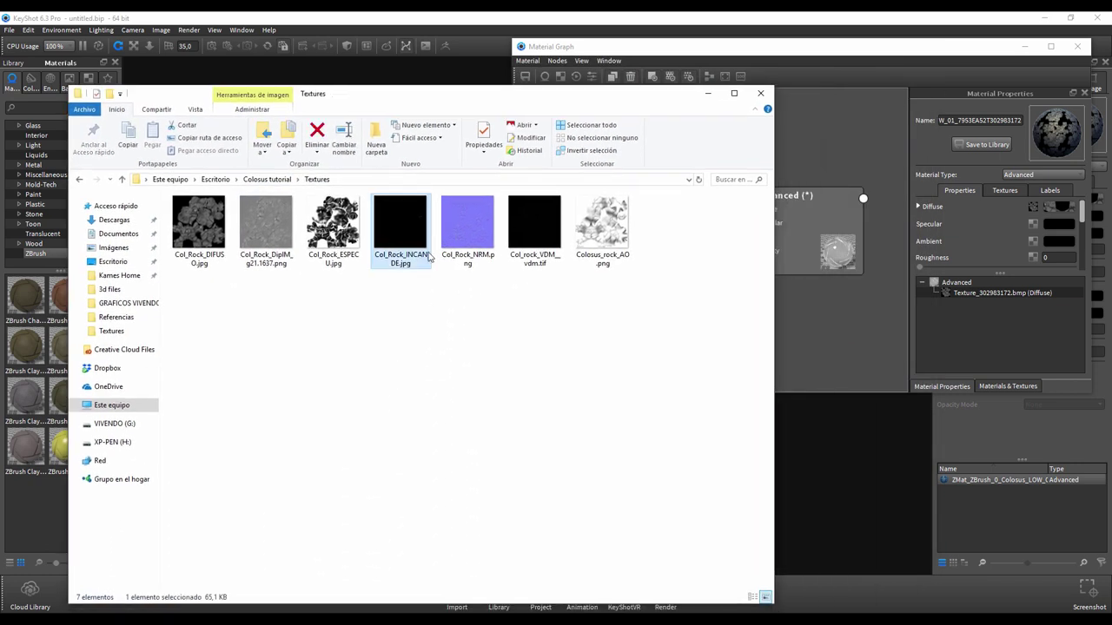
mouse_move(427, 255)
left_mouse_down()
mouse_move(821, 337)
mouse_move(570, 287)
mouse_move(591, 267)
mouse_move(749, 210)
left_mouse_up()
left_click(708, 95)
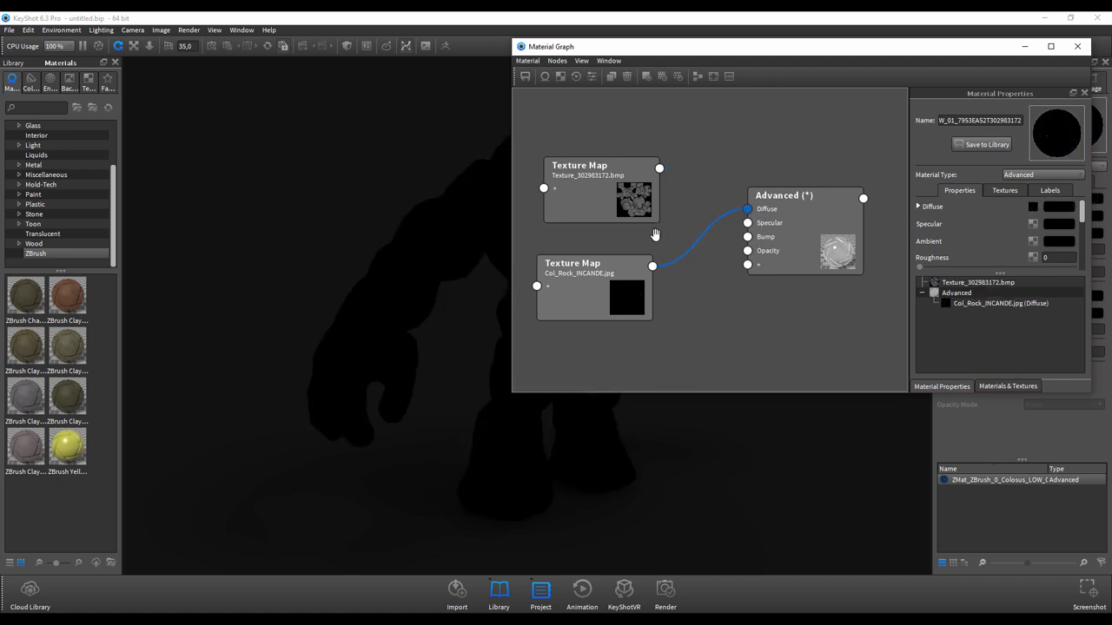
left_click_drag(659, 168, 749, 209)
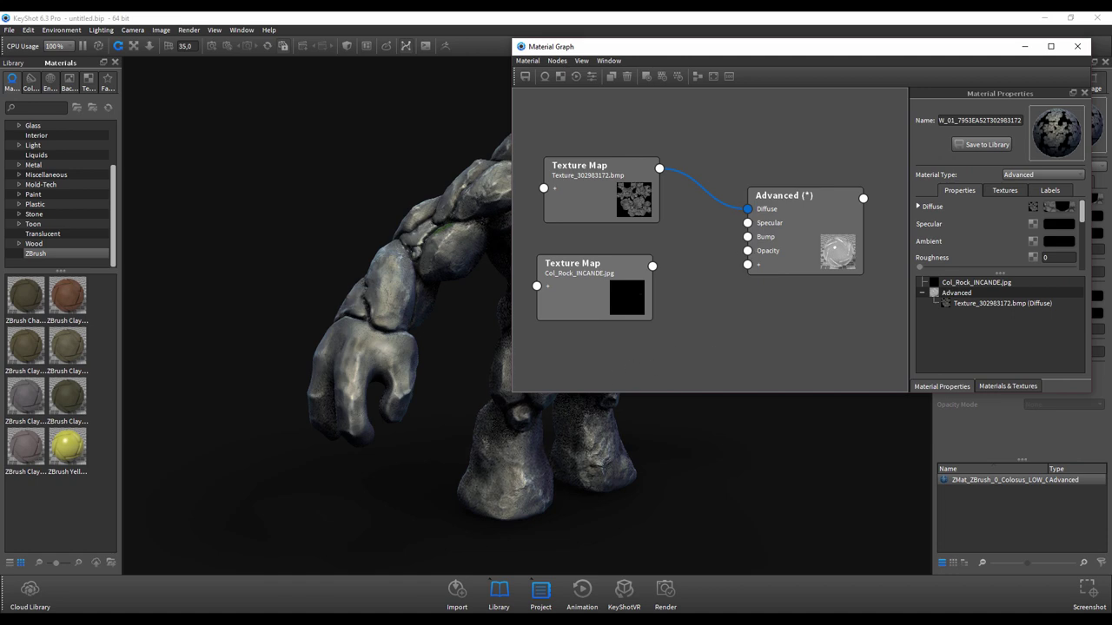
key("alt+Tab")
- Add Col_Rock_ESPECU.jpg to the graph and wire it into the Advanced node's Specular input
left_click_drag(344, 230, 820, 349)
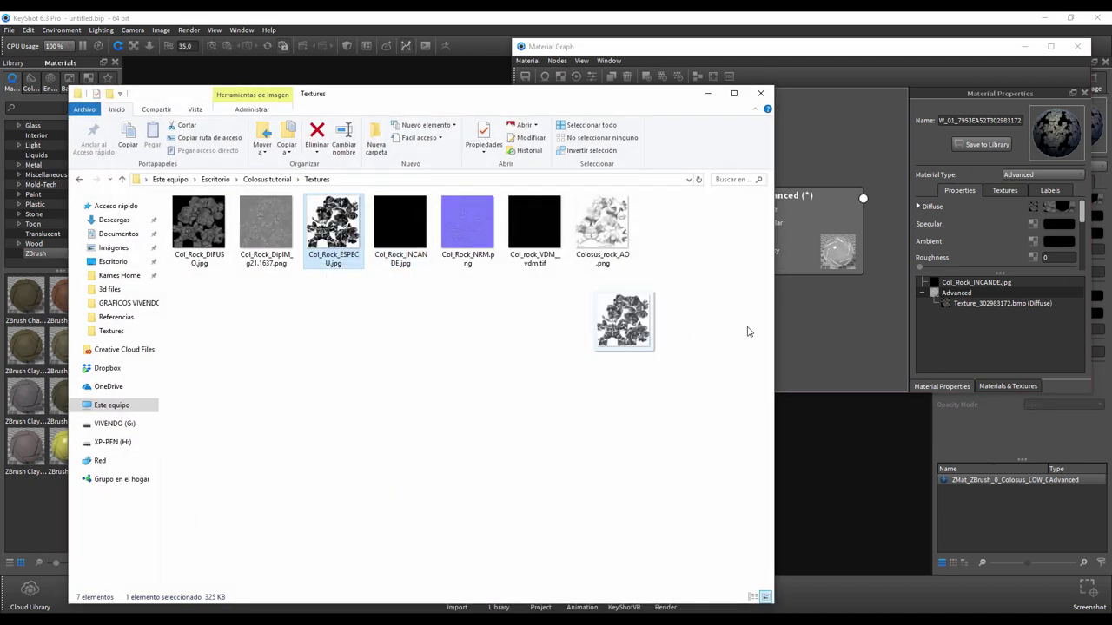
left_click(697, 93)
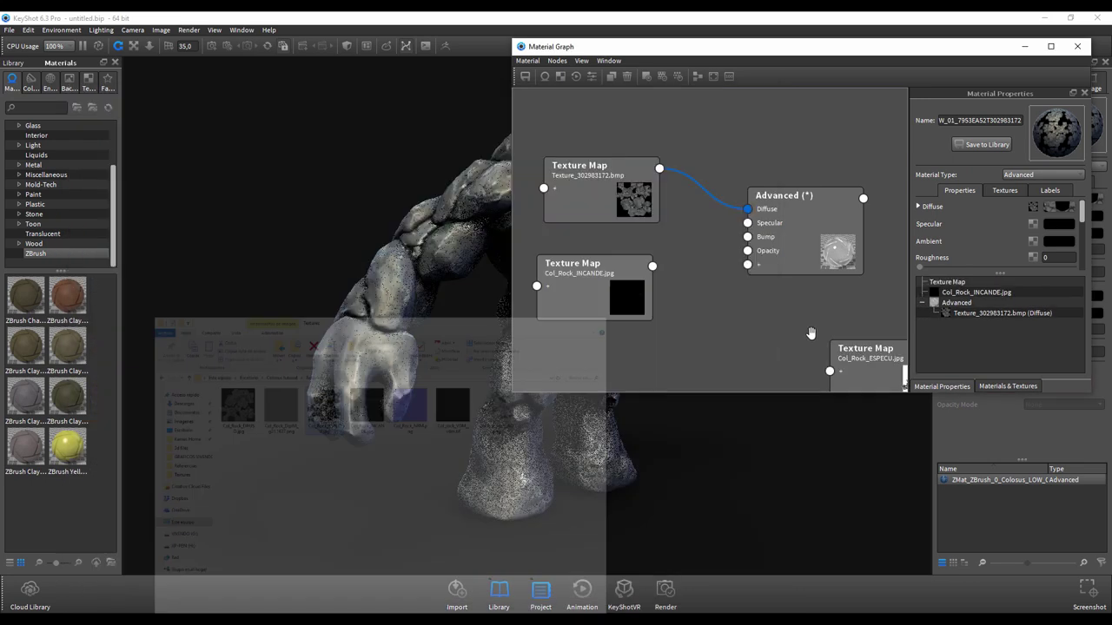
left_click_drag(901, 377, 691, 359)
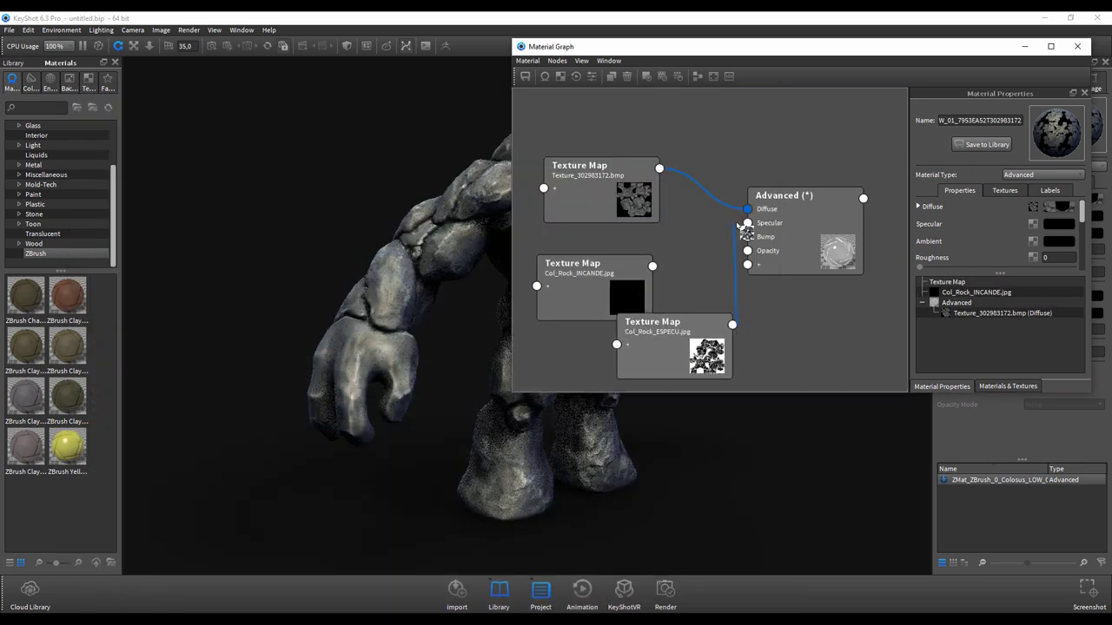
left_click_drag(732, 326, 747, 223)
- Arrange the ESPECU node beside the Advanced node and move the unused INCANDE node aside
mouse_move(690, 328)
left_mouse_down()
mouse_move(632, 301)
mouse_move(592, 328)
left_mouse_up()
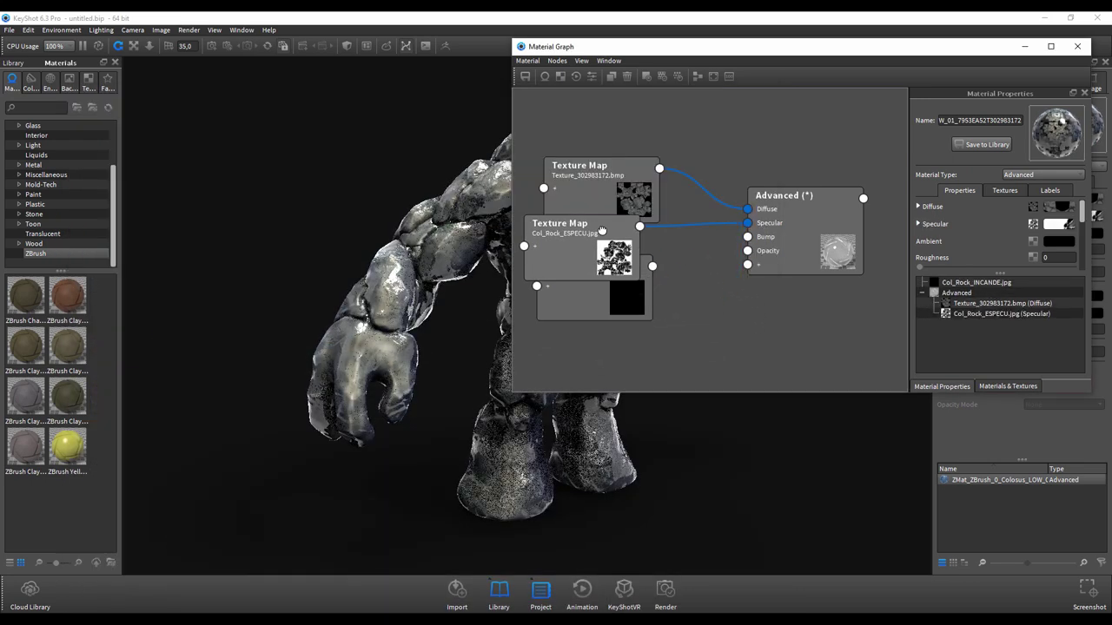
left_click_drag(590, 268, 670, 287)
left_click_drag(756, 332, 780, 337)
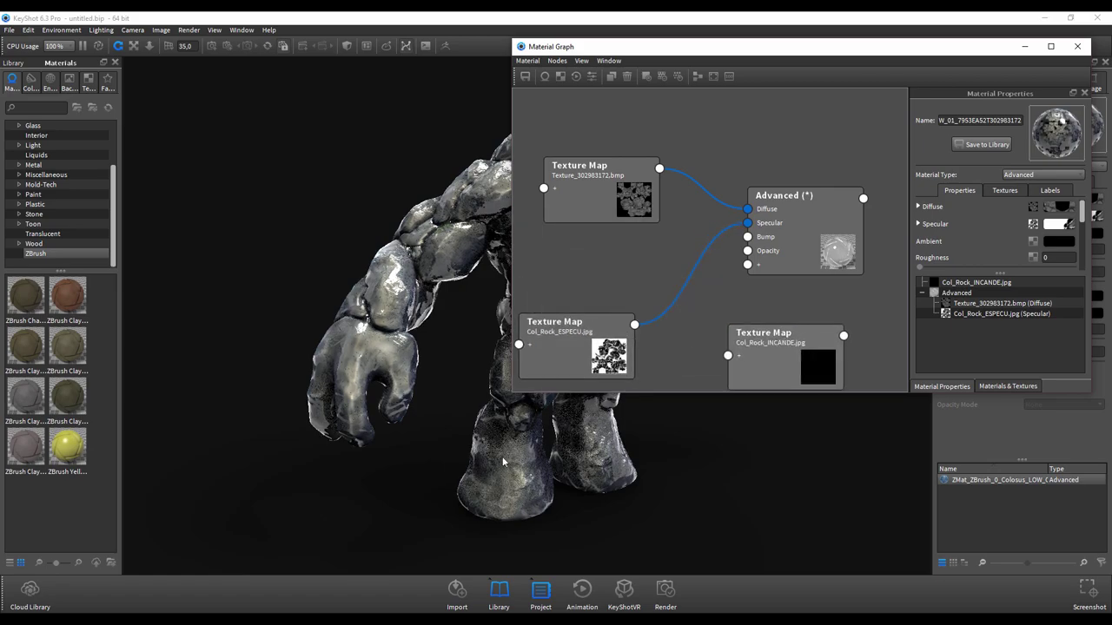
mouse_move(521, 473)
left_mouse_down()
mouse_move(420, 348)
mouse_move(469, 286)
left_mouse_up()
scroll(497, 251, "up", 3)
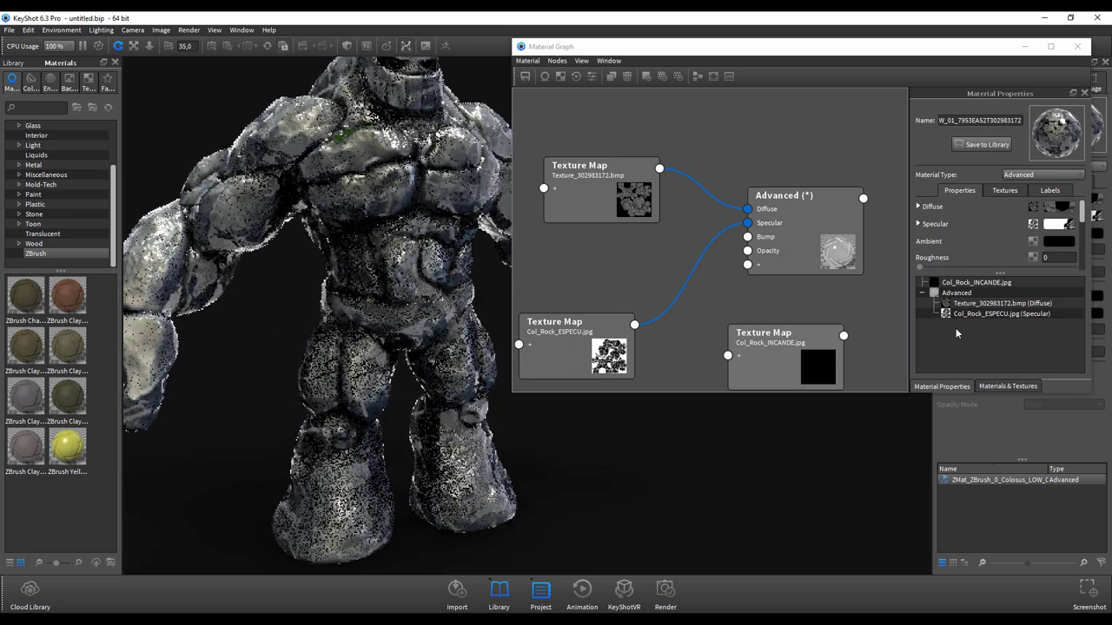
left_click_drag(592, 320, 581, 267)
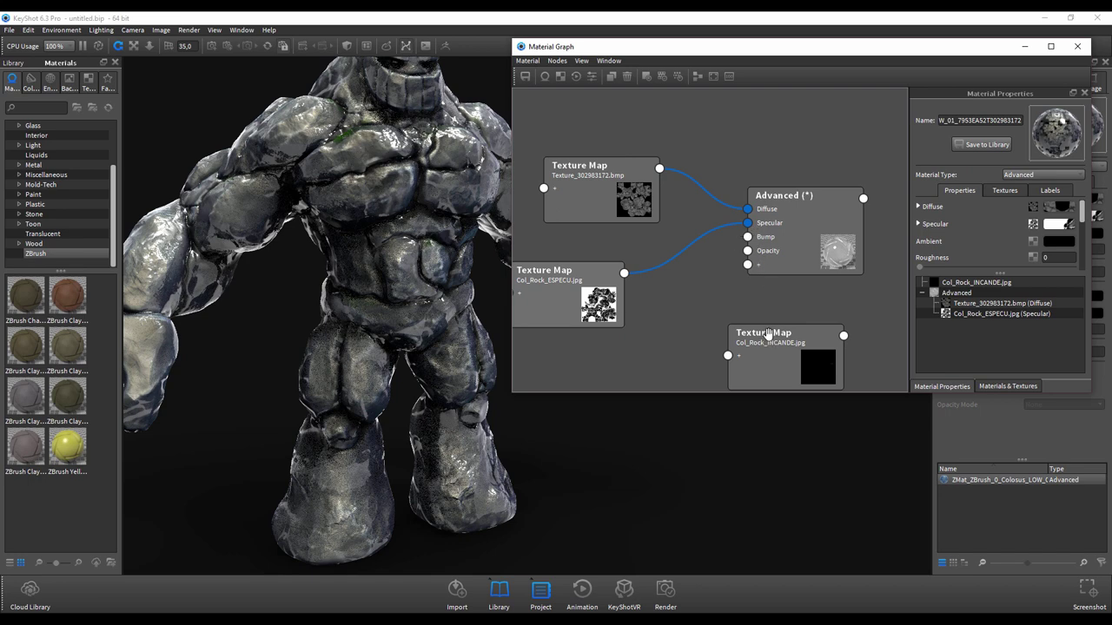
left_click_drag(768, 334, 747, 330)
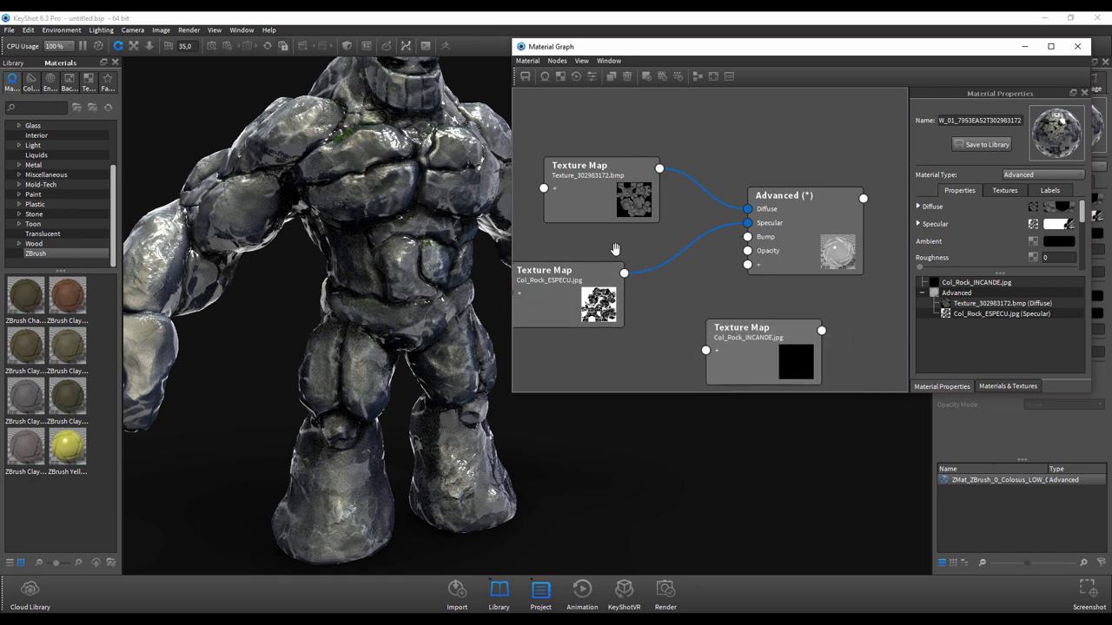
- Check the material type list and keep it set to Advanced
left_click(752, 268)
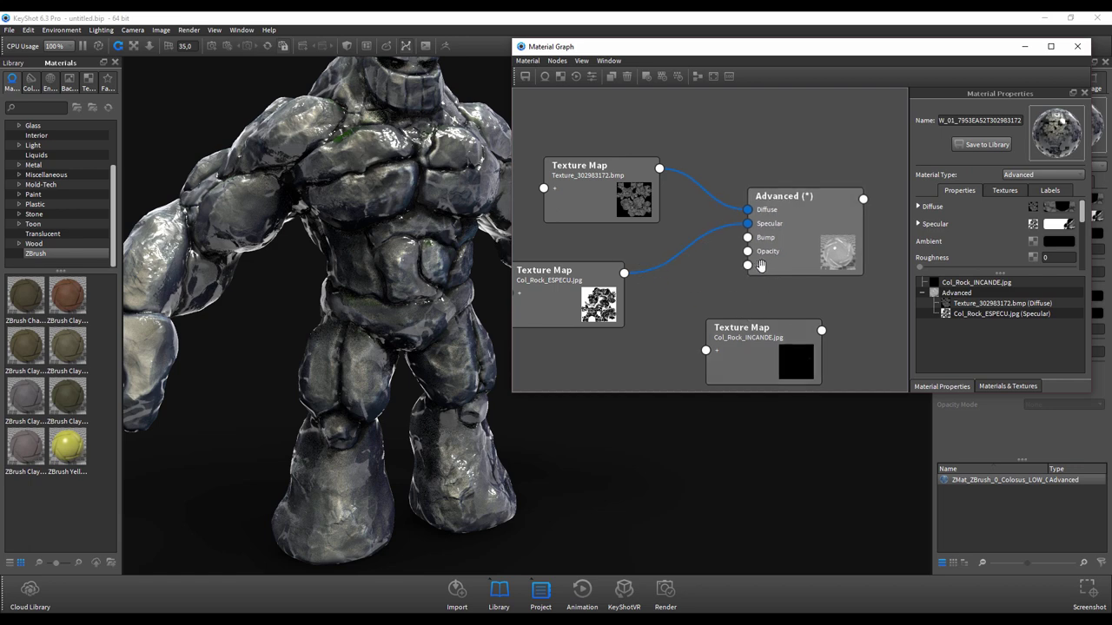
left_click_drag(761, 265, 756, 267)
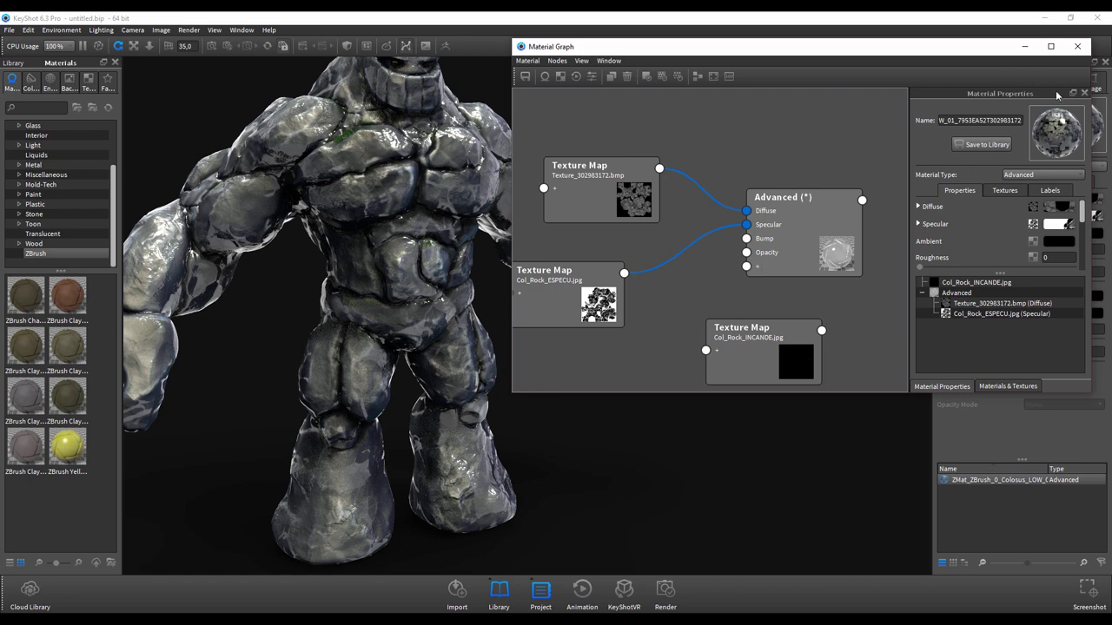
left_click(1038, 176)
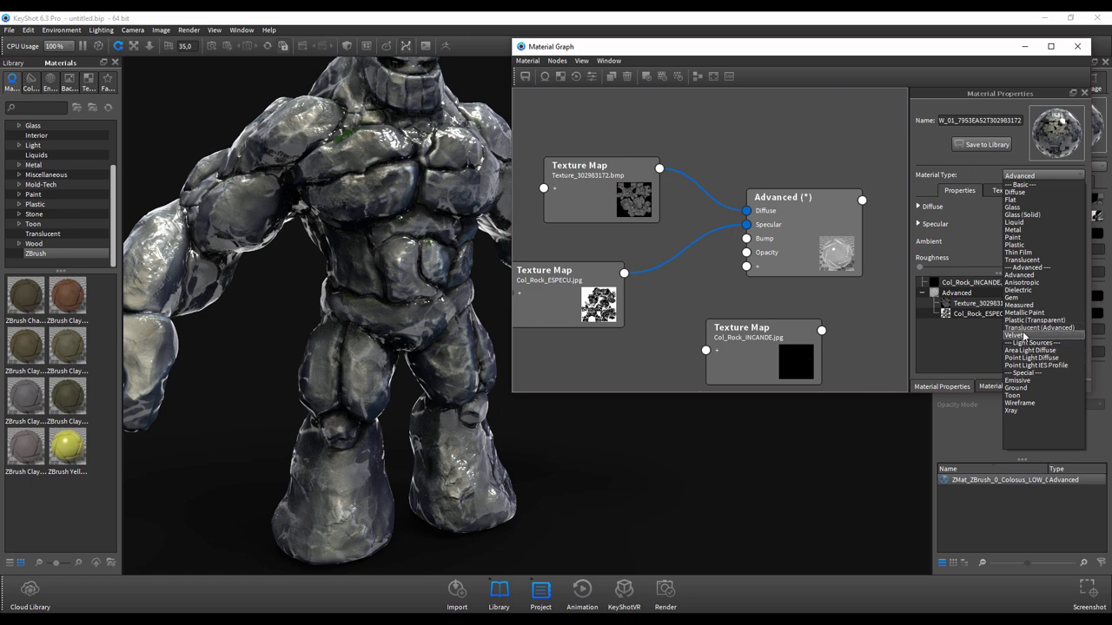
left_click(1030, 275)
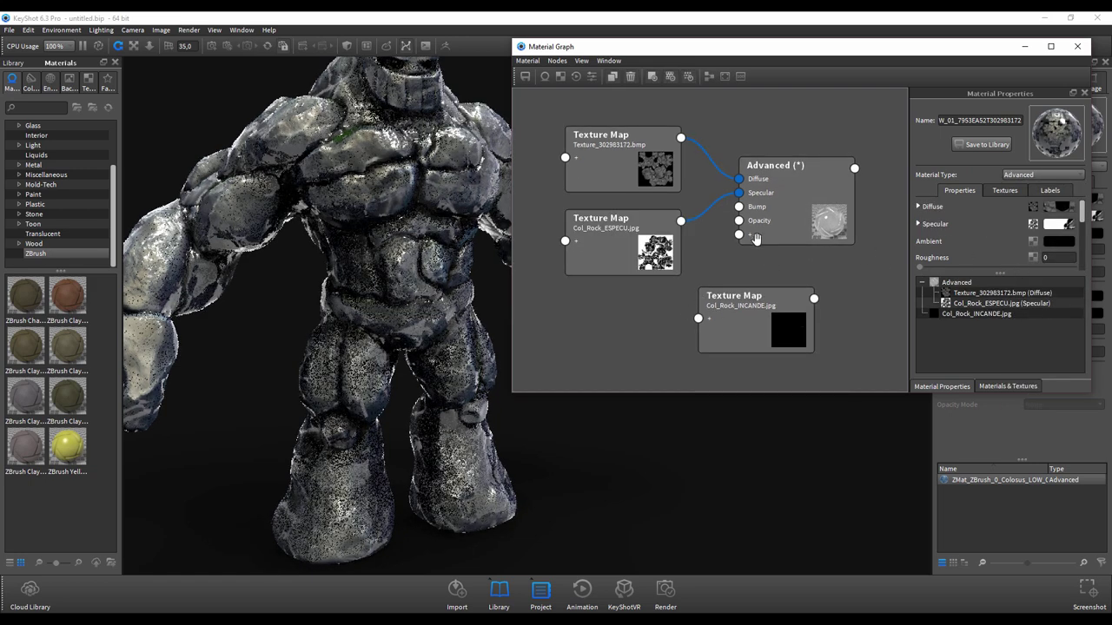
- Shift the Advanced node slightly right without changing its node options
left_click_drag(753, 240, 744, 239)
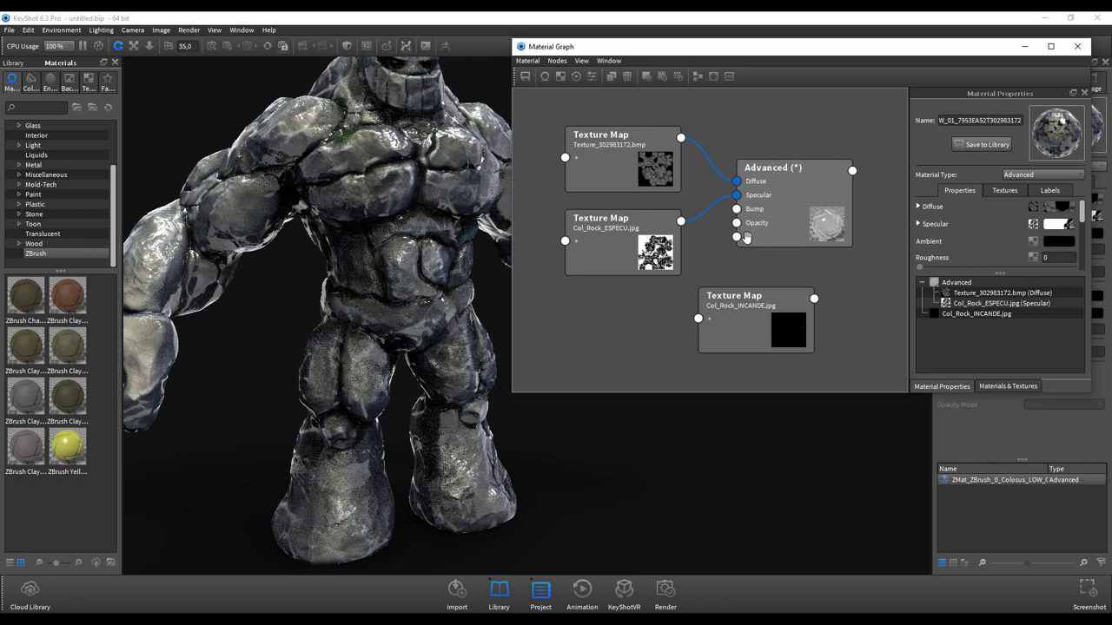
right_click(745, 241)
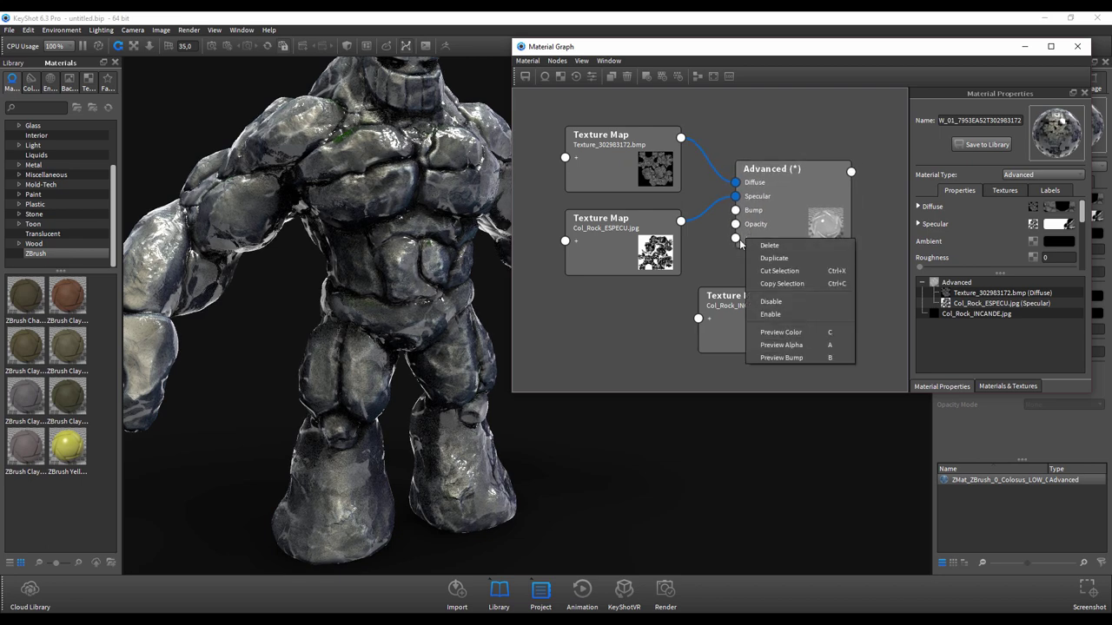
left_click(740, 243)
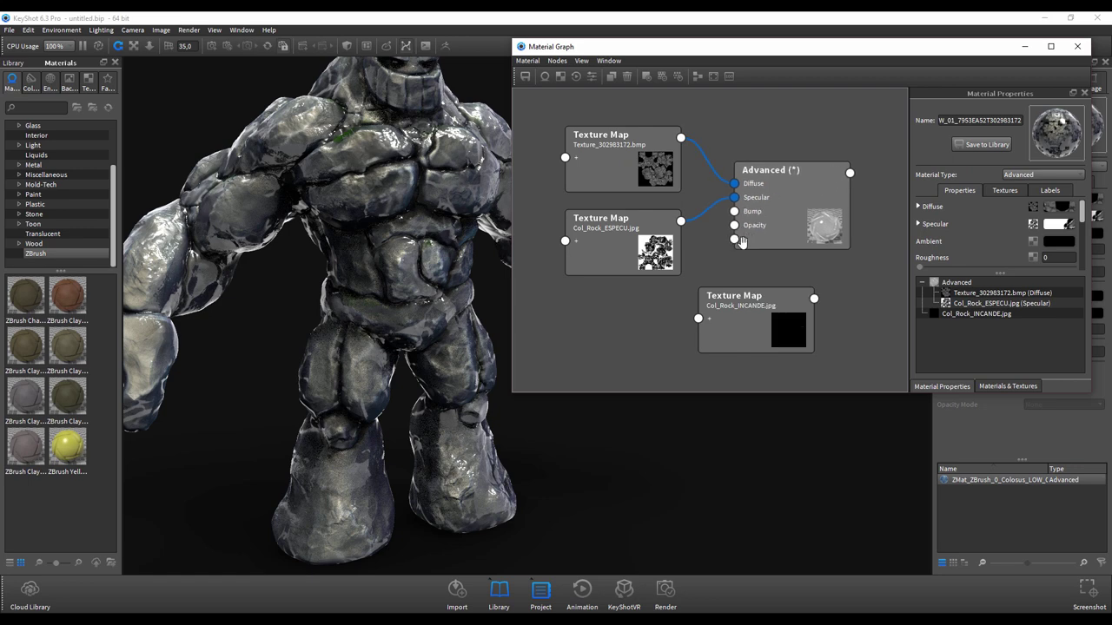
left_click_drag(747, 239, 759, 232)
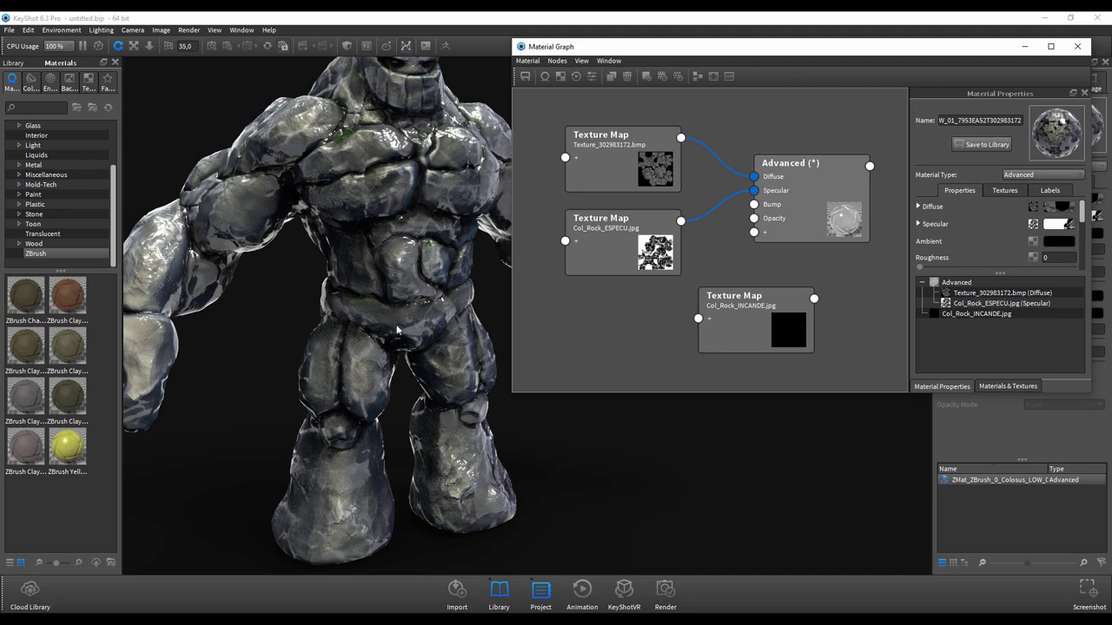
mouse_move(443, 332)
left_mouse_down()
mouse_move(146, 336)
mouse_move(418, 322)
mouse_move(267, 301)
mouse_move(436, 343)
left_mouse_up()
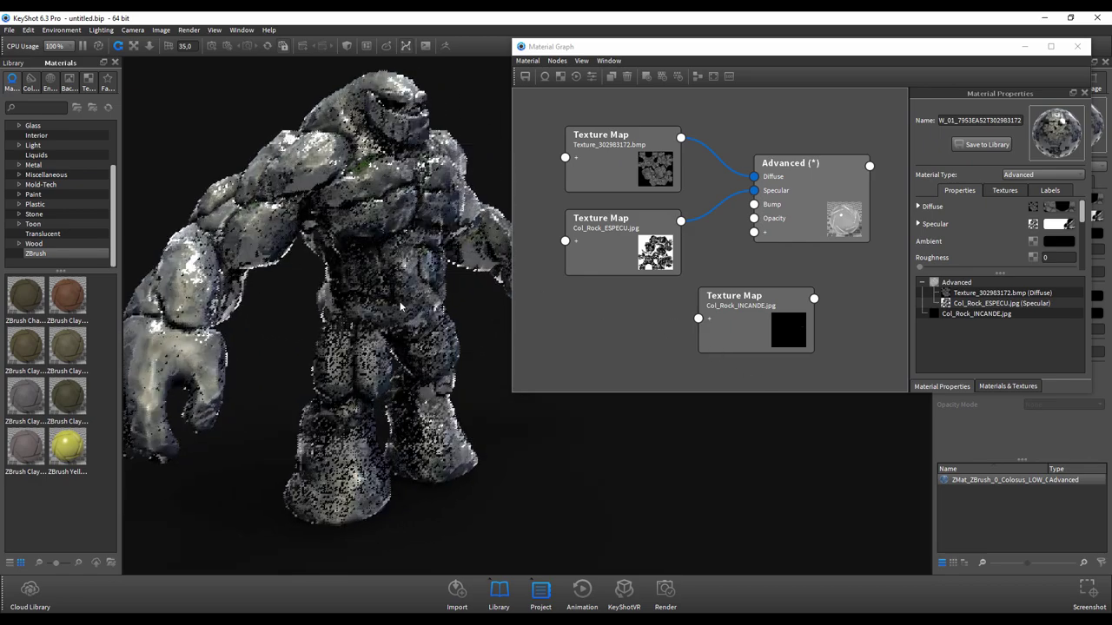
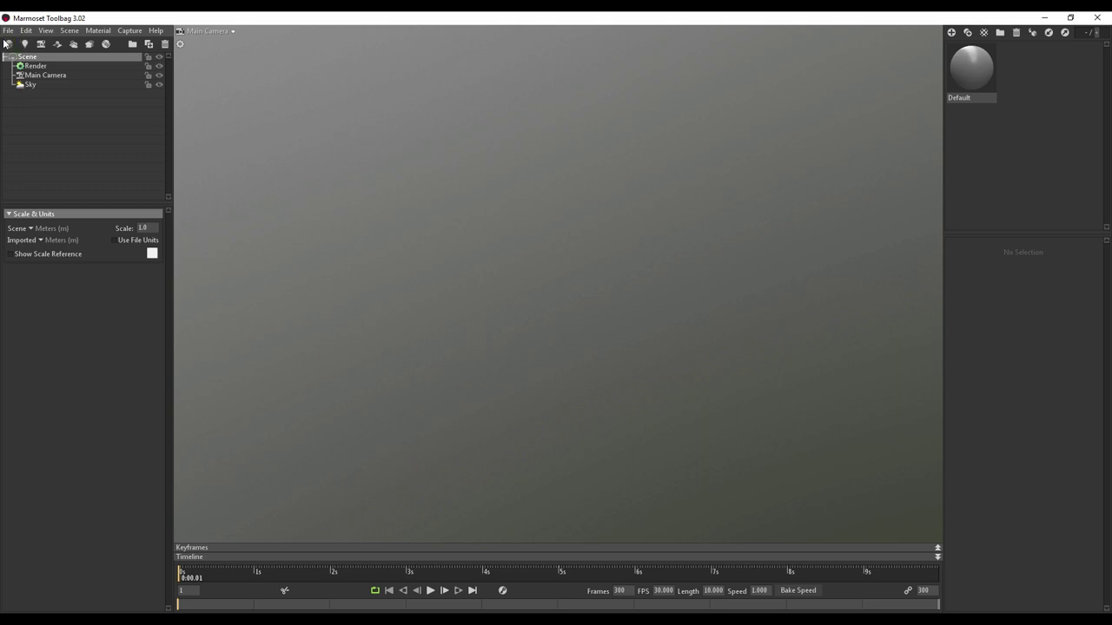
- Import Colosus_LOW_01.OBJ from Escritorio > Colosus tutorial > 3d files into the scene
left_click(7, 31)
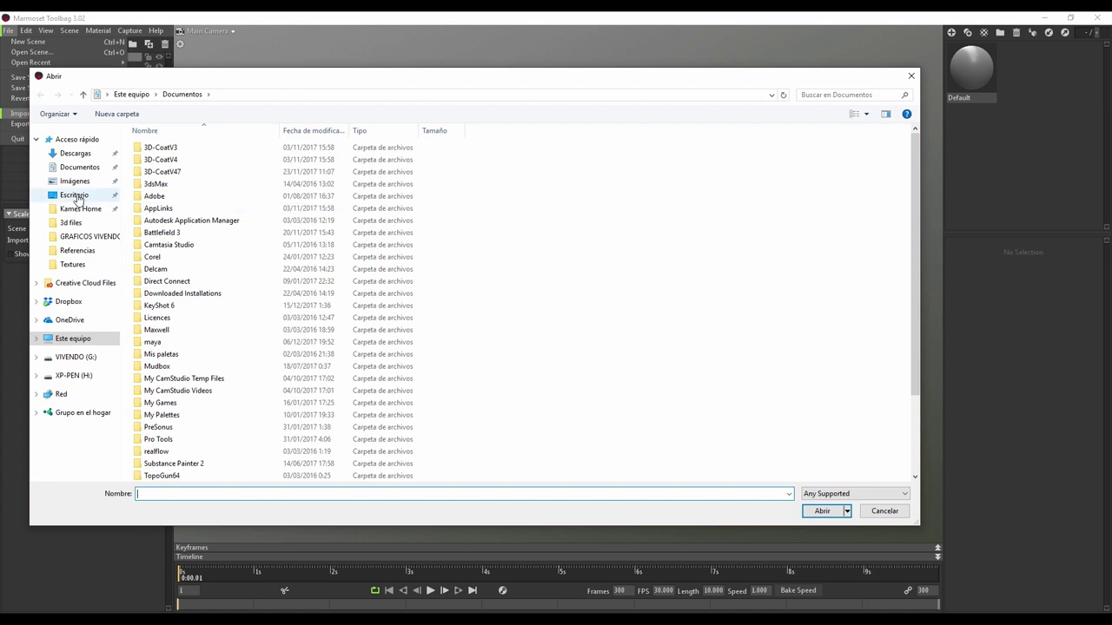
left_click(74, 195)
double_click(195, 148)
double_click(159, 146)
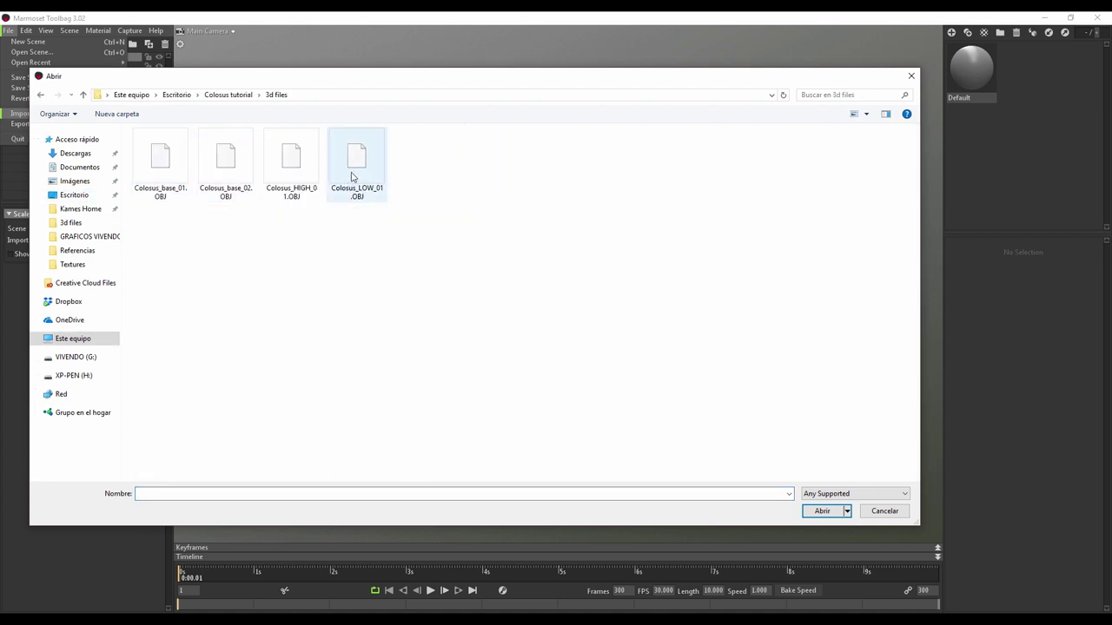
left_click(351, 176)
left_click(822, 510)
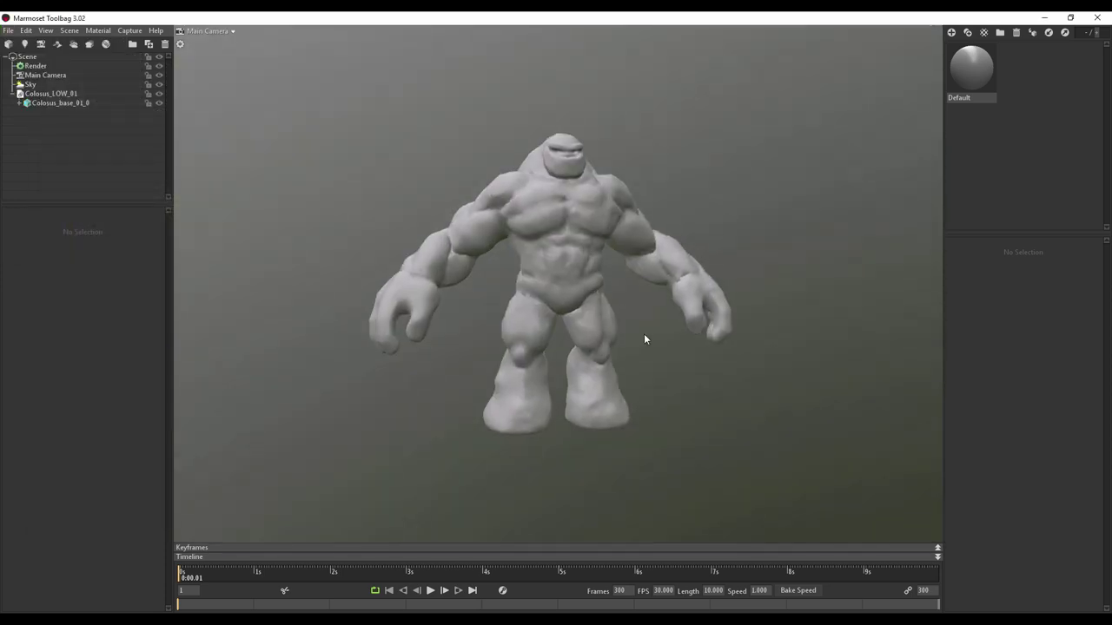
- Orbit and zoom around the grey golem from all sides, then select the Default material
scroll(638, 339, "up", 3)
scroll(608, 296, "down", 3)
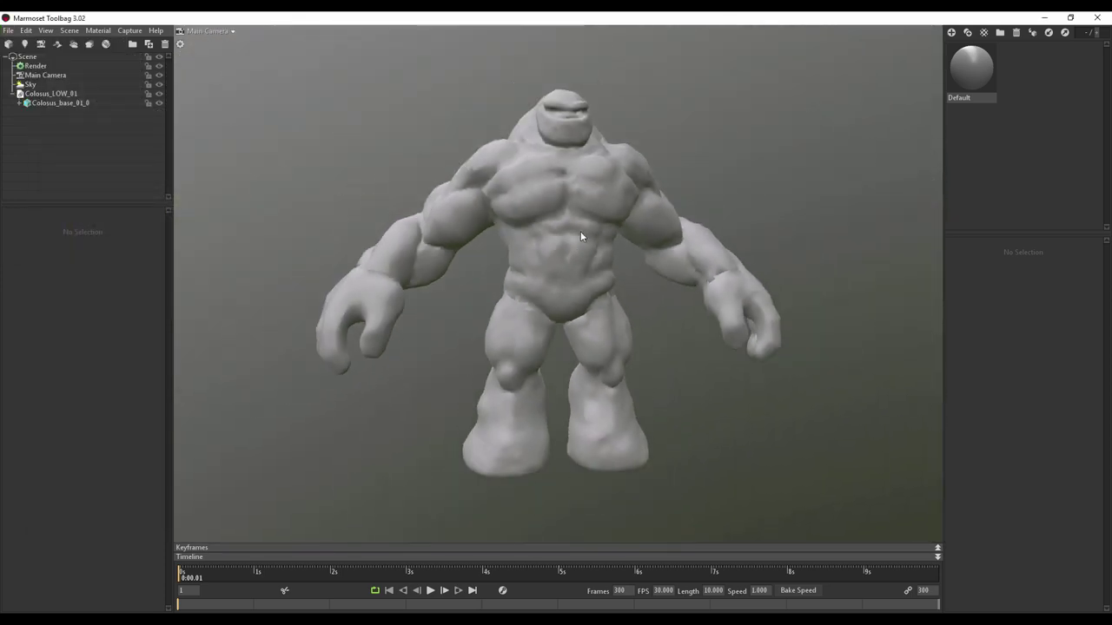
mouse_move(580, 233)
left_mouse_down()
mouse_move(818, 324)
mouse_move(577, 352)
mouse_move(791, 362)
mouse_move(620, 406)
mouse_move(407, 330)
mouse_move(672, 183)
mouse_move(635, 211)
mouse_move(826, 218)
mouse_move(717, 191)
mouse_move(651, 106)
mouse_move(518, 193)
mouse_move(538, 238)
mouse_move(546, 190)
mouse_move(658, 278)
mouse_move(534, 323)
mouse_move(749, 214)
mouse_move(779, 305)
mouse_move(705, 420)
left_mouse_up()
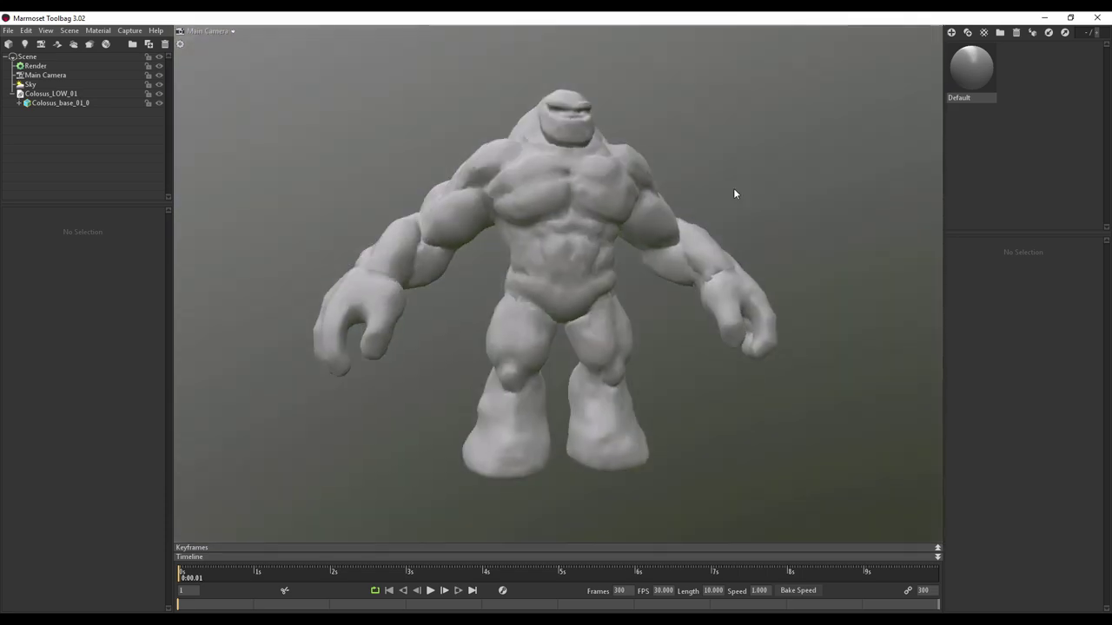
mouse_move(734, 189)
left_mouse_down()
mouse_move(833, 216)
mouse_move(635, 178)
mouse_move(841, 220)
left_mouse_up()
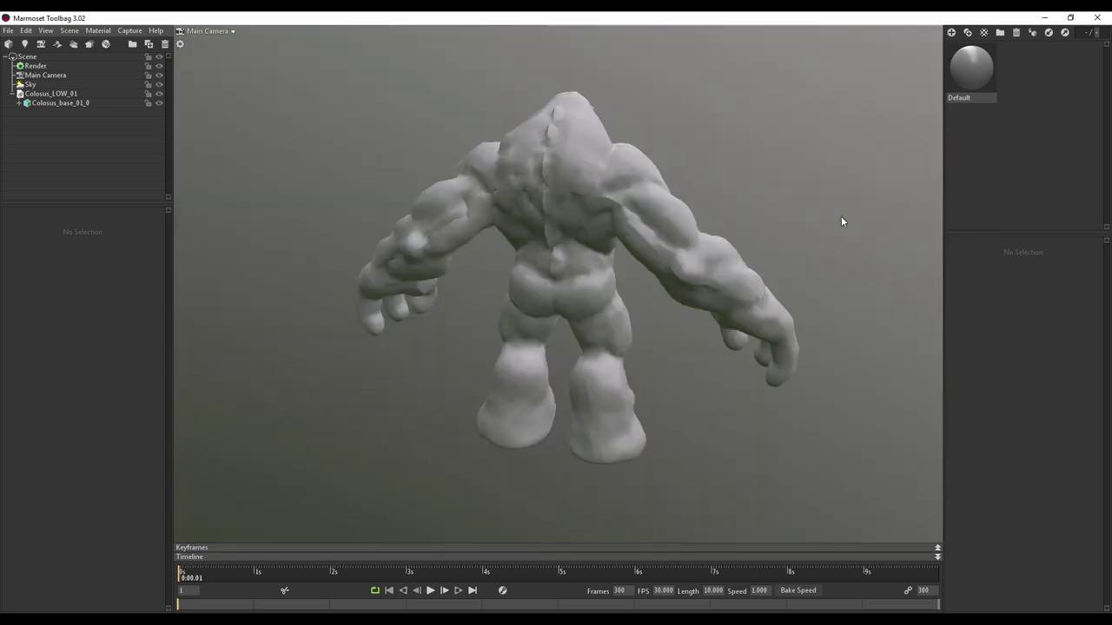
mouse_move(576, 169)
right_mouse_down()
mouse_move(593, 228)
mouse_move(559, 140)
right_mouse_up()
mouse_move(558, 141)
left_mouse_down()
mouse_move(610, 135)
mouse_move(554, 160)
left_mouse_up()
left_click_drag(589, 232, 553, 177)
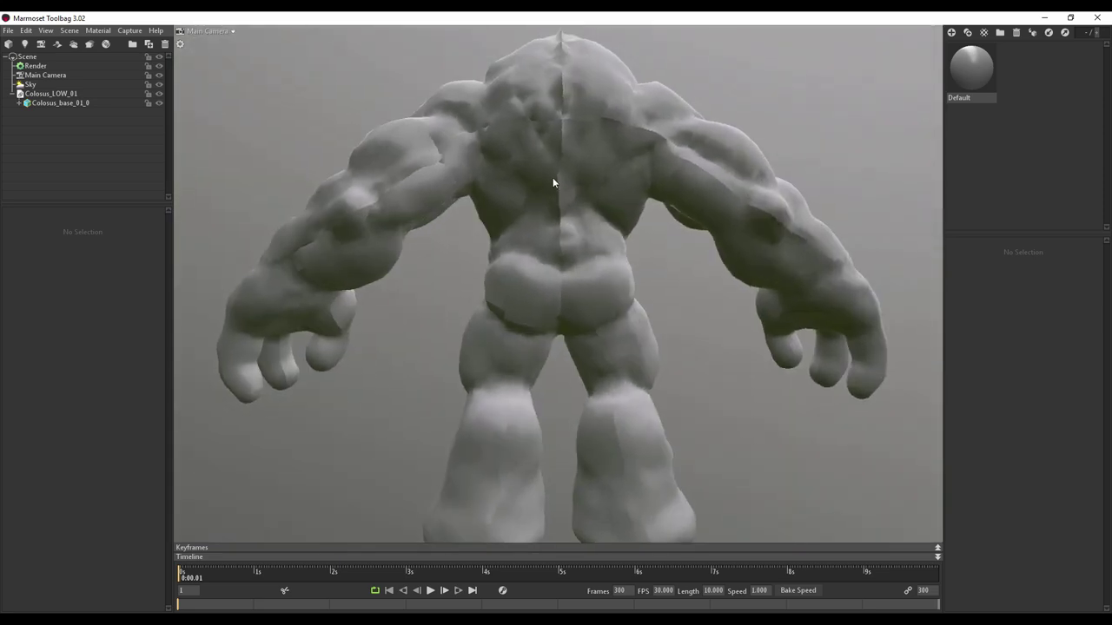
mouse_move(557, 248)
left_mouse_down()
mouse_move(549, 210)
mouse_move(586, 184)
left_mouse_up()
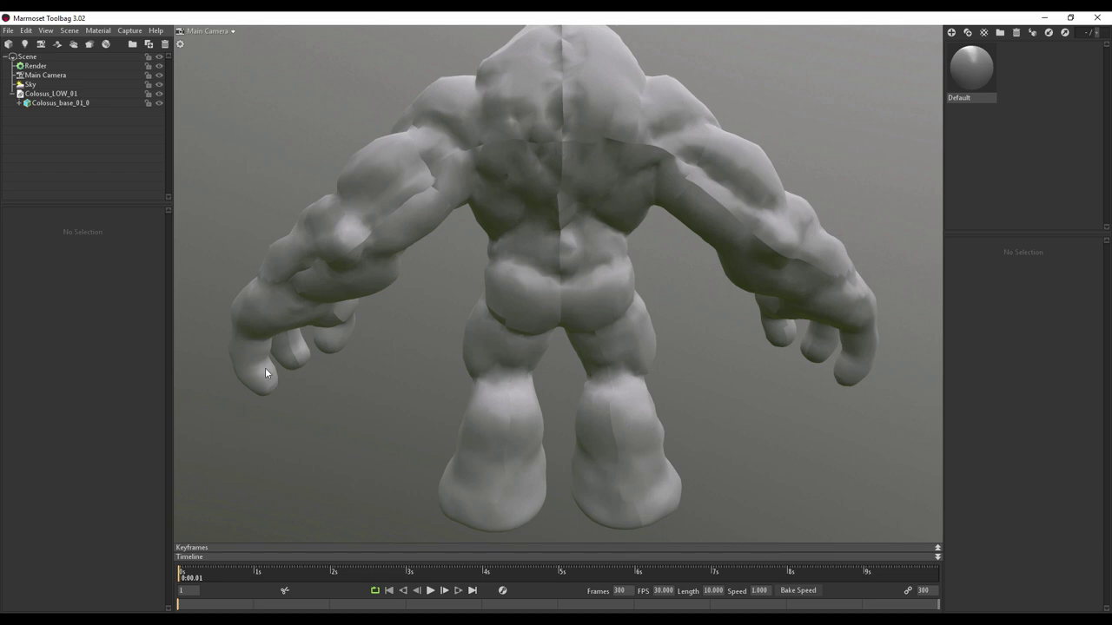
mouse_move(681, 232)
left_mouse_down()
mouse_move(350, 223)
mouse_move(455, 243)
left_mouse_up()
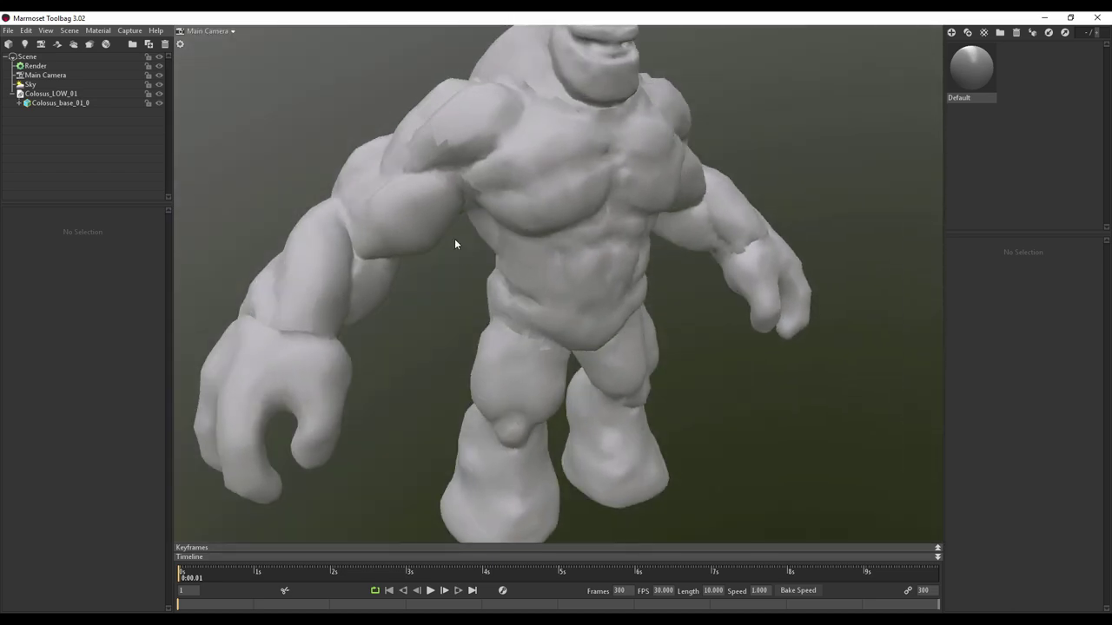
mouse_move(454, 243)
right_mouse_down()
mouse_move(469, 168)
mouse_move(484, 252)
right_mouse_up()
scroll(535, 282, "down", 5)
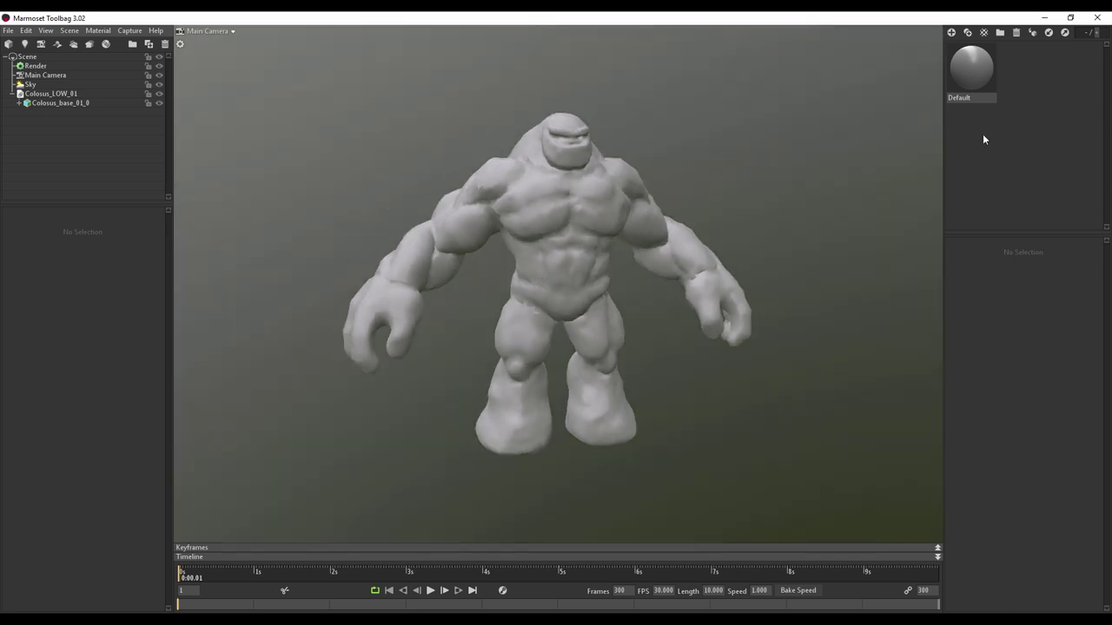
left_click(974, 86)
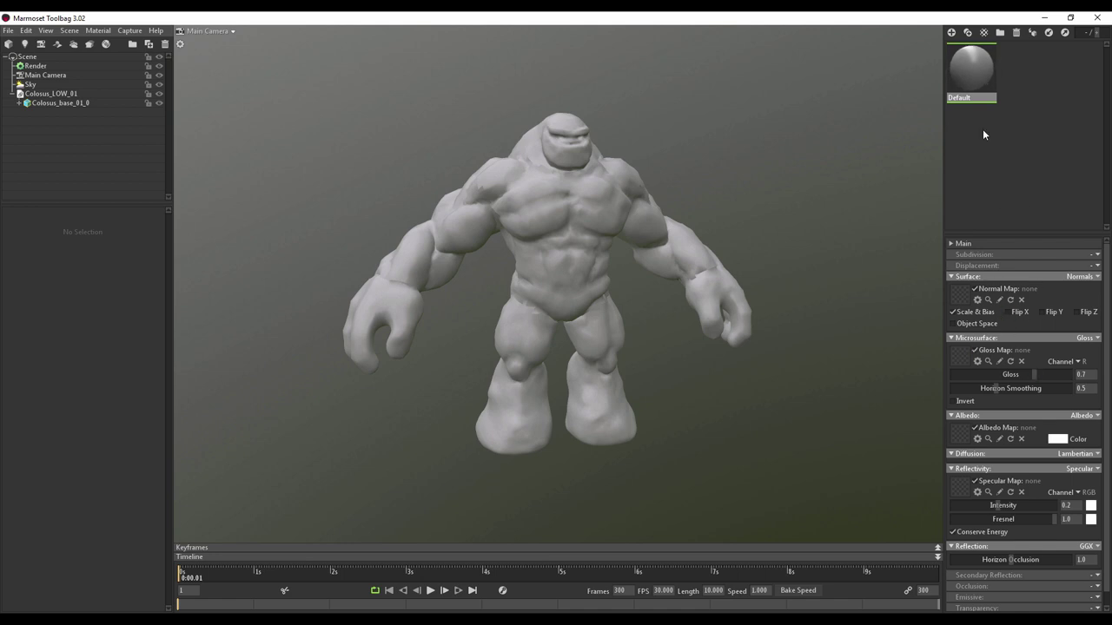
- Add an Unreal 4 Template material preset and drag it onto the golem
left_click(985, 36)
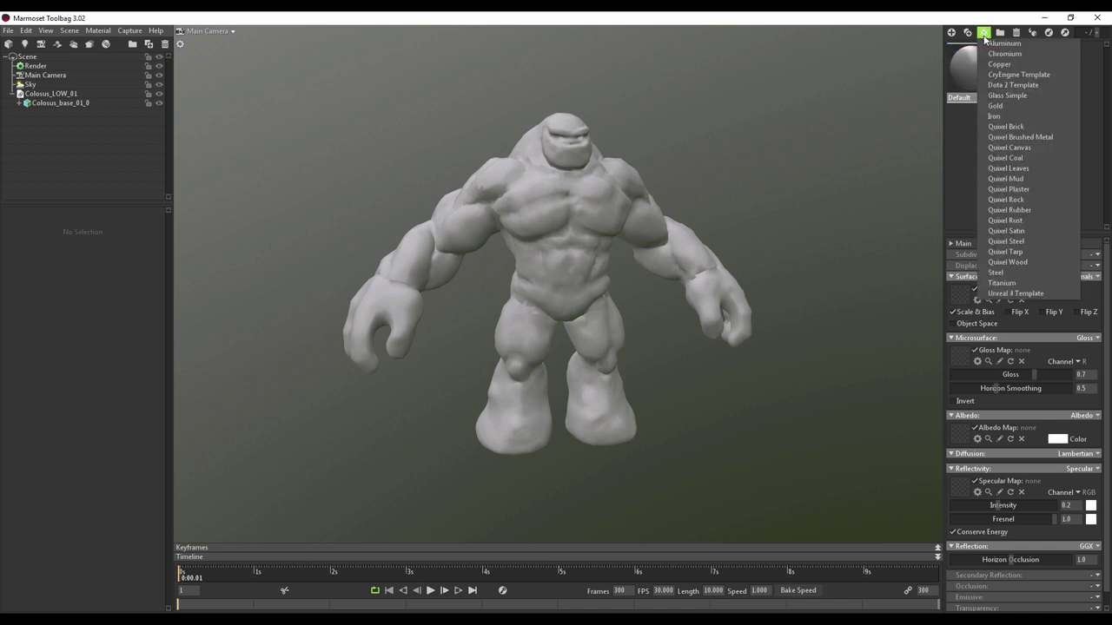
left_click(1002, 294)
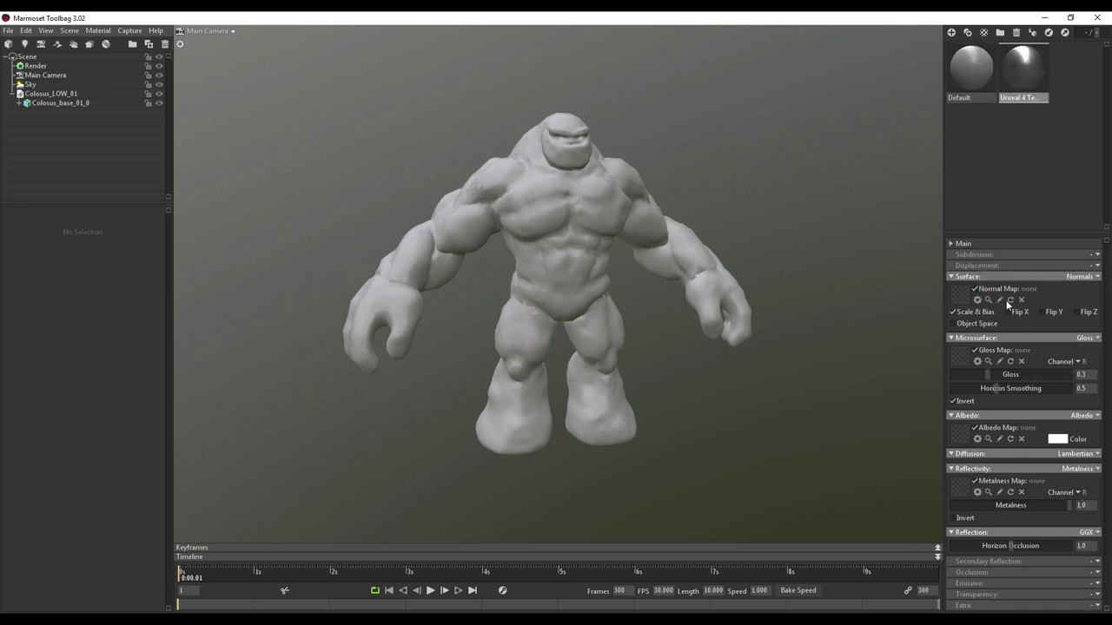
left_click_drag(1037, 132, 573, 148)
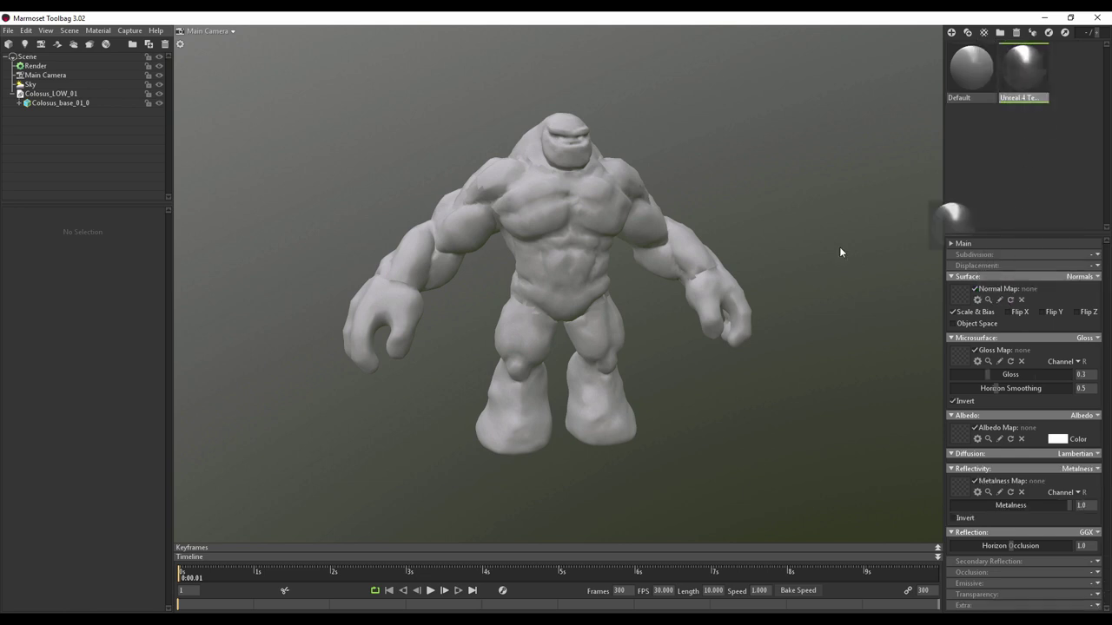
mouse_move(709, 301)
left_mouse_down()
mouse_move(665, 391)
mouse_move(340, 358)
mouse_move(777, 387)
mouse_move(707, 399)
left_mouse_up()
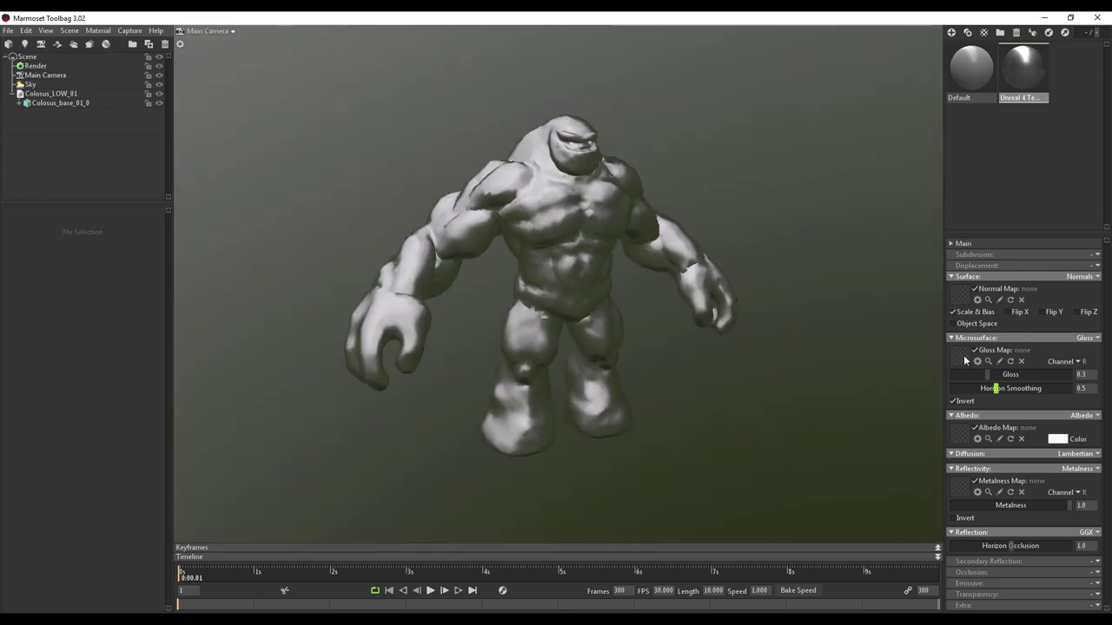
- Load Col_Rock_DIFUSO.jpg from Colosus tutorial > Textures as the albedo map
left_click(966, 438)
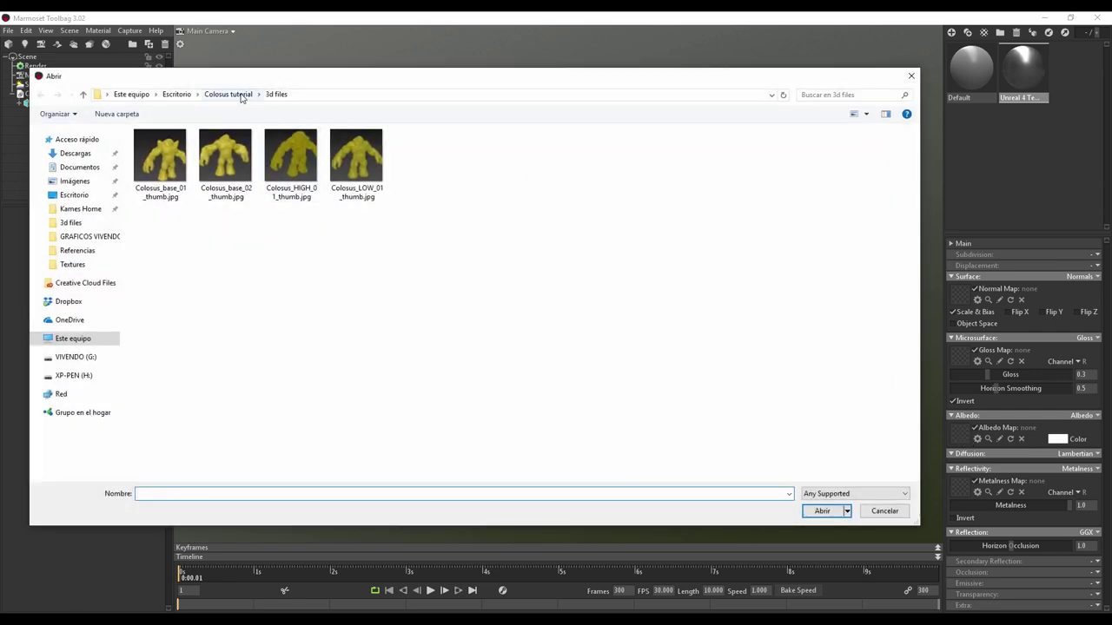
left_click(229, 94)
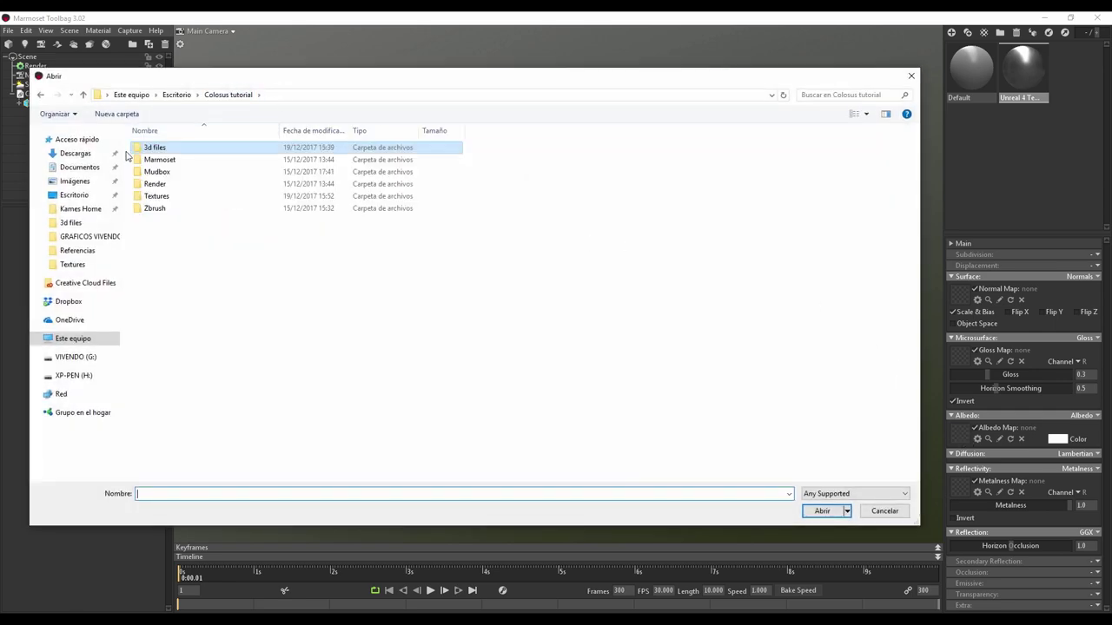
double_click(158, 196)
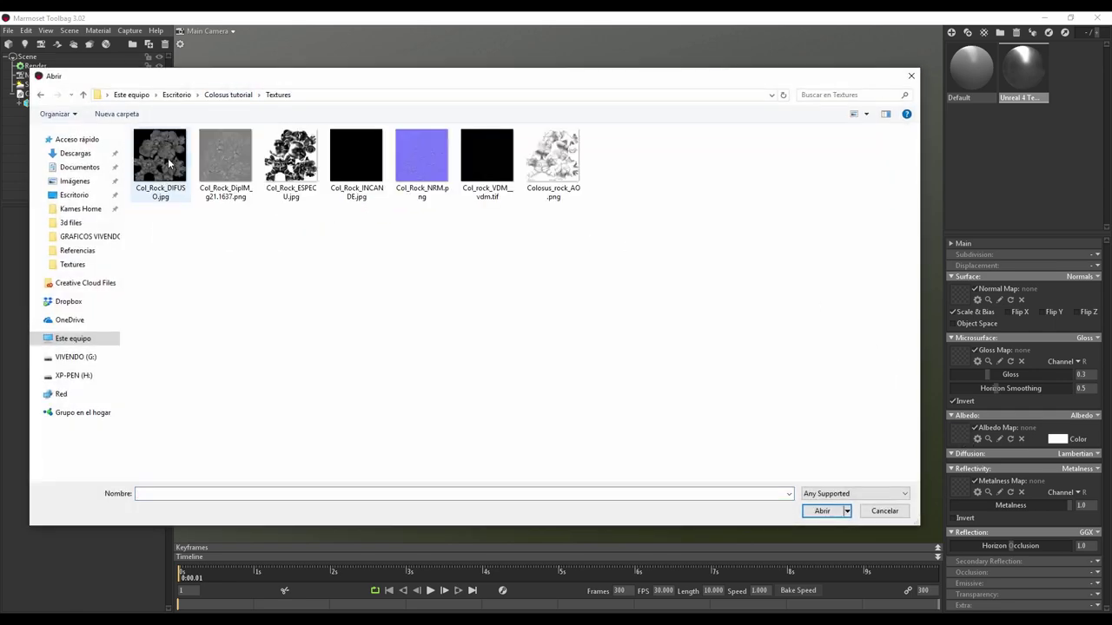
left_click(174, 167)
left_click(822, 511)
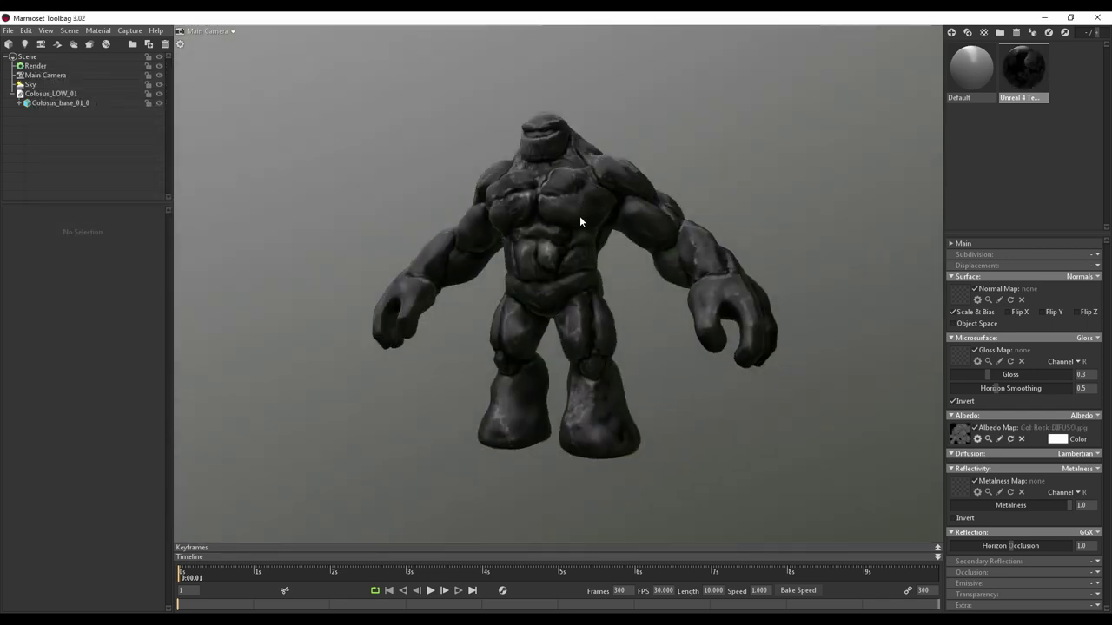
scroll(579, 216, "up", 5)
scroll(616, 231, "down", 5)
mouse_move(616, 232)
left_mouse_down()
mouse_move(675, 208)
mouse_move(822, 368)
mouse_move(686, 372)
mouse_move(575, 253)
left_mouse_up()
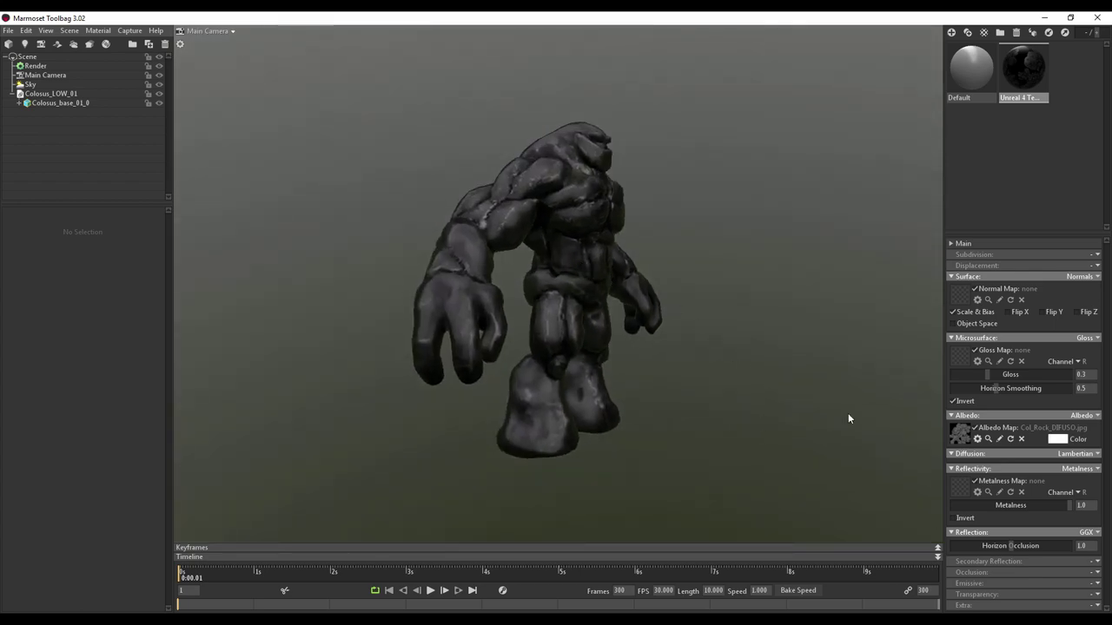
- Load Col_Rock_NRM.png as the normal map and view the golem's upper body up close
left_click(960, 297)
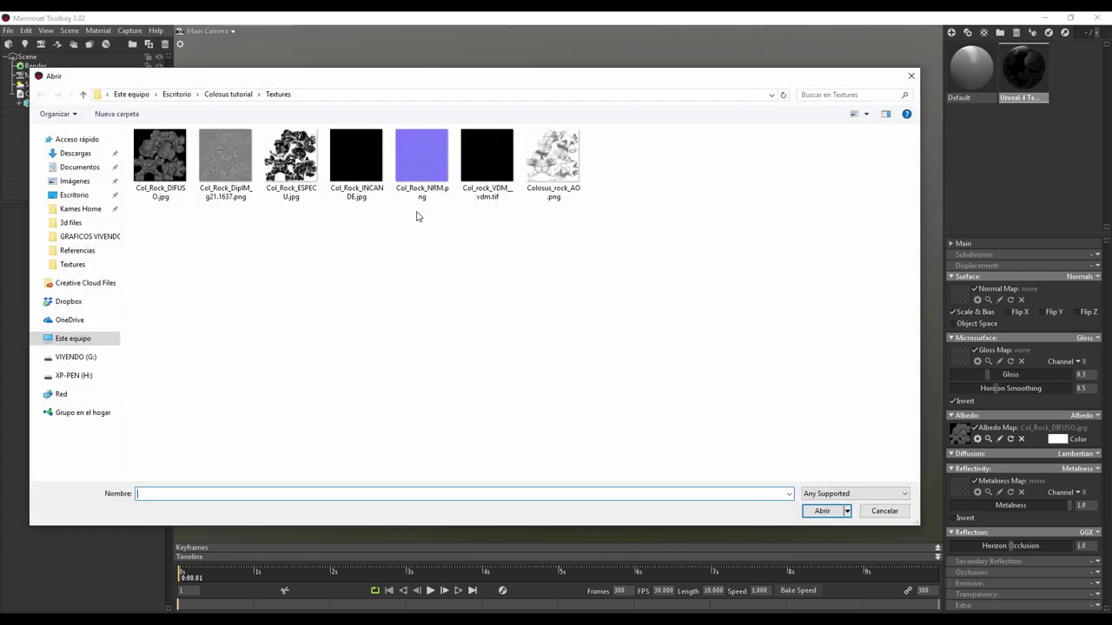
left_click(420, 193)
left_click(837, 514)
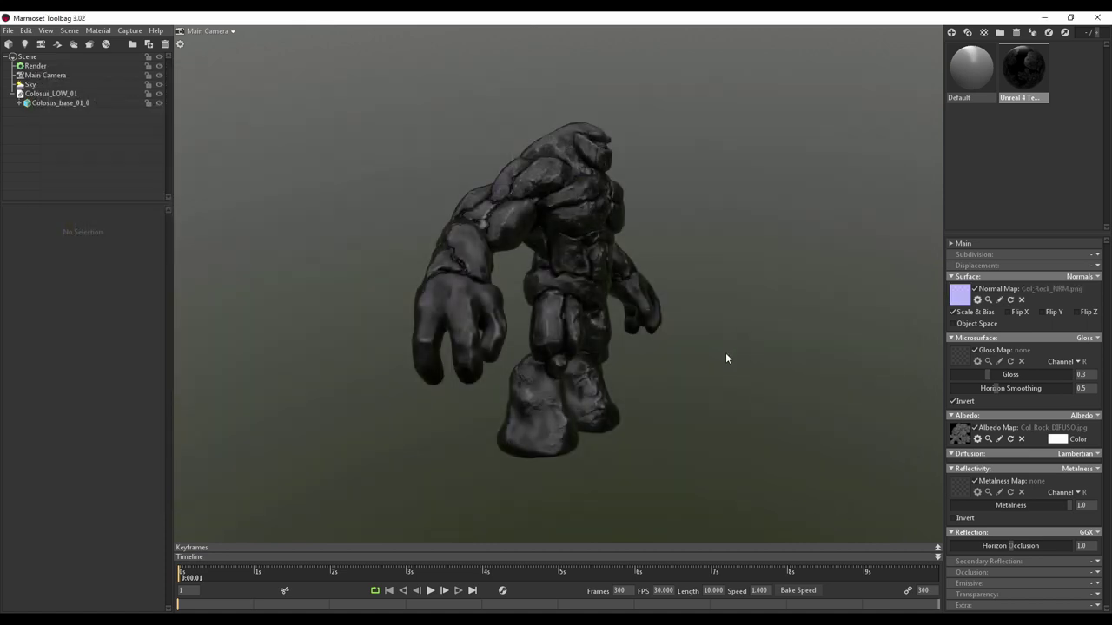
left_click_drag(726, 352, 587, 204)
scroll(633, 287, "up", 5)
mouse_move(633, 288)
left_mouse_down()
mouse_move(585, 269)
mouse_move(603, 298)
mouse_move(592, 221)
mouse_move(597, 374)
left_mouse_up()
scroll(597, 375, "down", 5)
left_click_drag(618, 332, 637, 325)
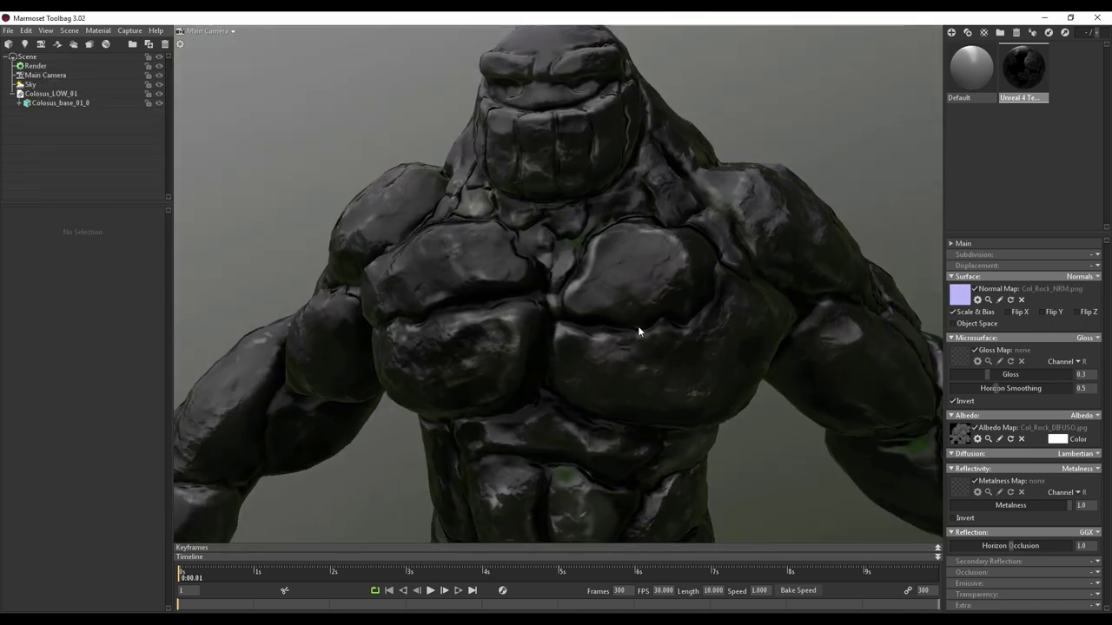
- Toggle the normal map's Flip Y to compare, leaving it unchecked
left_click(1045, 314)
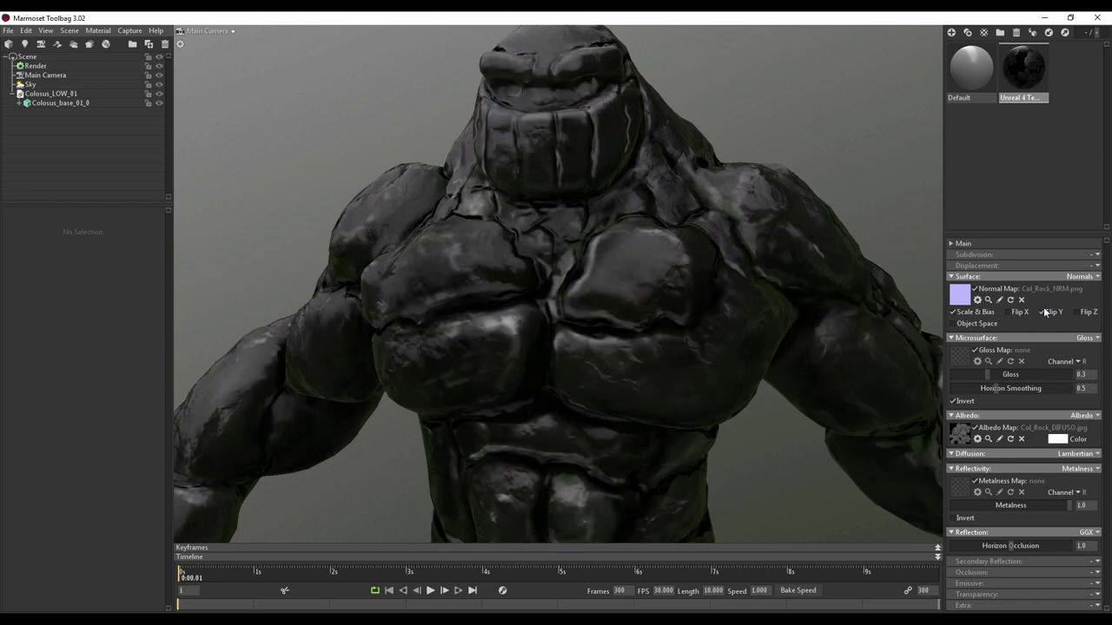
left_click(1043, 314)
left_click(1044, 314)
left_click(1044, 315)
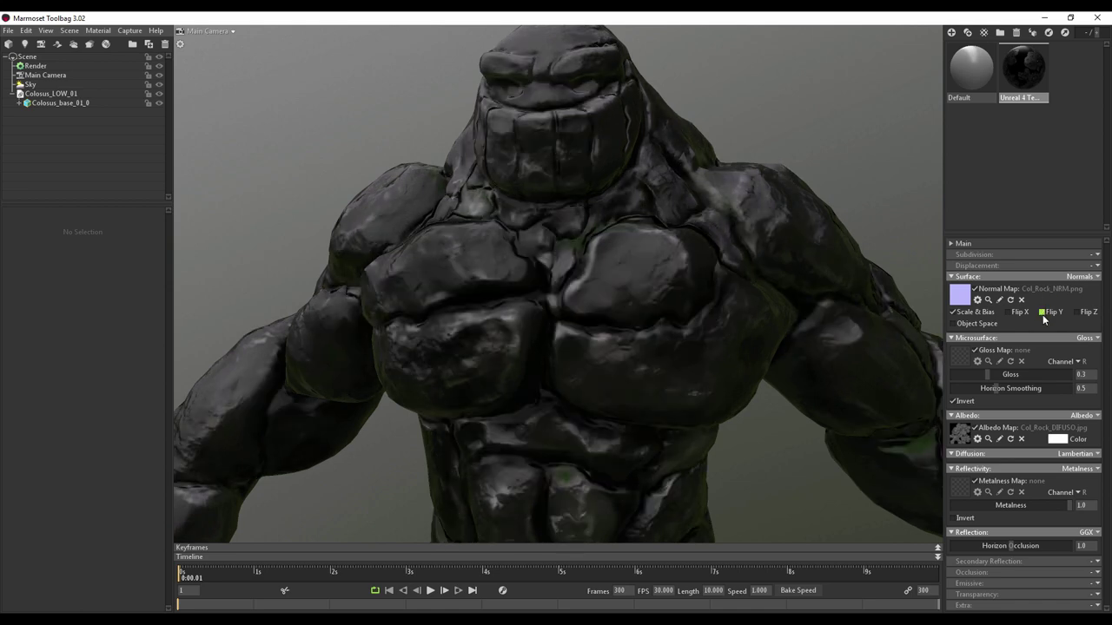
mouse_move(704, 347)
left_mouse_down()
mouse_move(752, 359)
mouse_move(743, 370)
mouse_move(723, 339)
mouse_move(797, 330)
mouse_move(697, 333)
left_mouse_up()
- Test the normal map's Flip X and Flip Z options, leaving both unchecked
left_click(1009, 312)
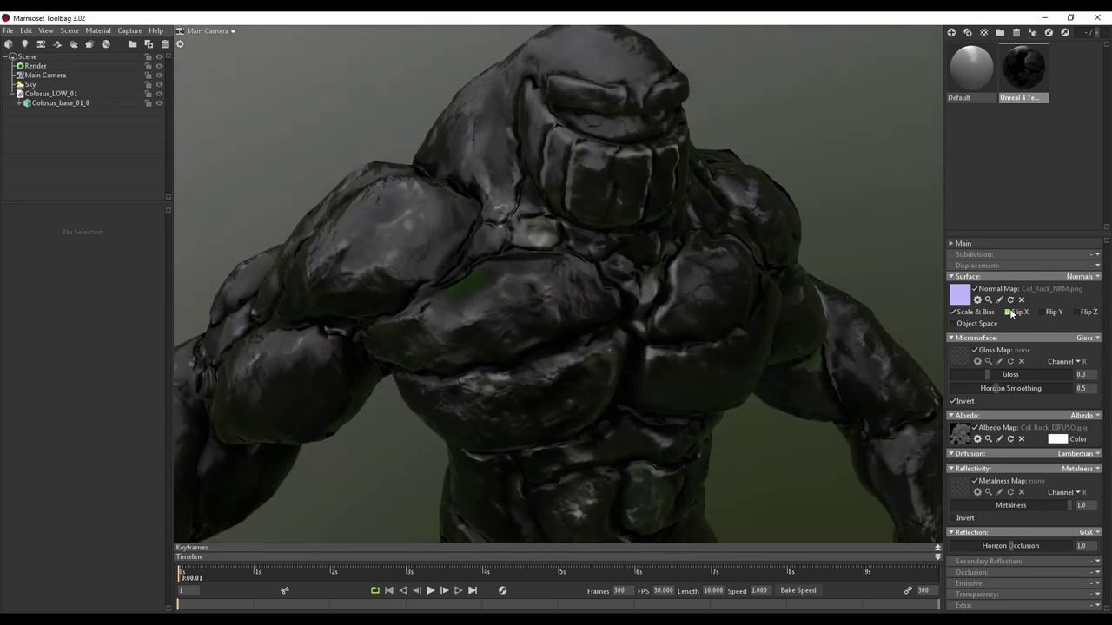
left_click(1010, 311)
left_click(1009, 312)
mouse_move(782, 334)
left_mouse_down()
mouse_move(689, 330)
mouse_move(750, 355)
left_mouse_up()
left_click(1023, 312)
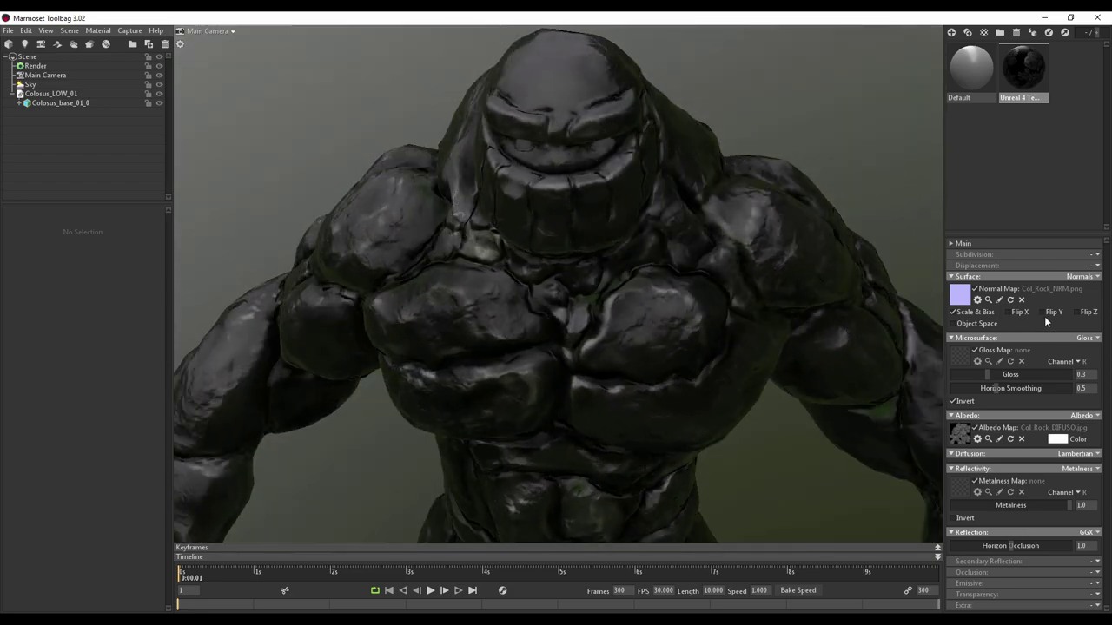
left_click(1079, 314)
left_click(1079, 315)
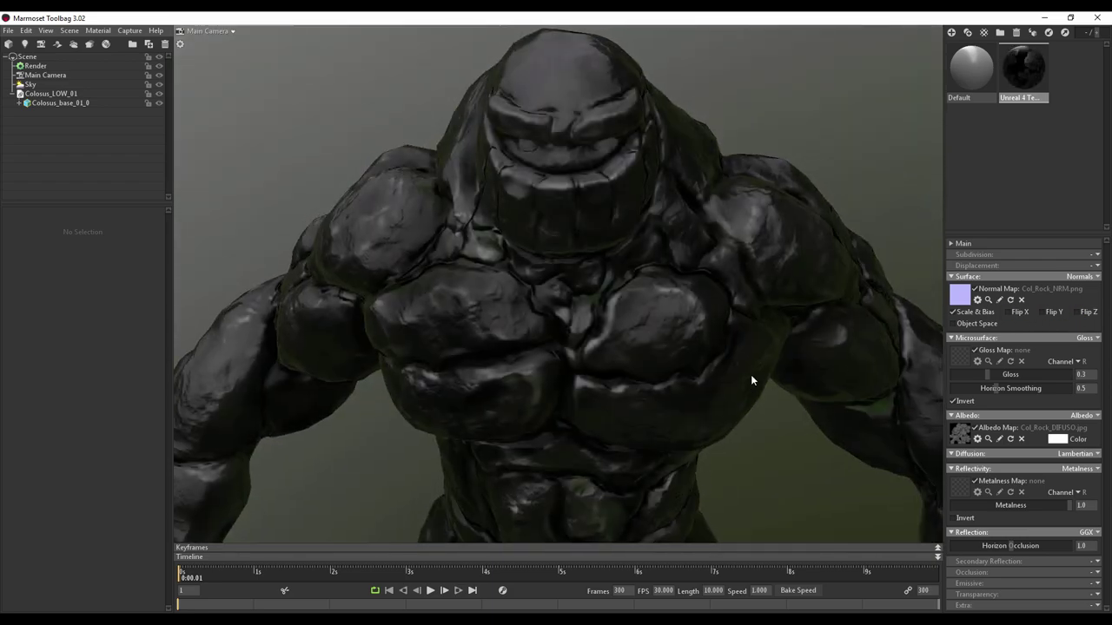
left_click_drag(751, 374, 750, 344)
scroll(733, 380, "down", 5)
mouse_move(656, 406)
left_mouse_down()
mouse_move(638, 387)
mouse_move(365, 398)
mouse_move(421, 319)
mouse_move(522, 290)
mouse_move(672, 275)
mouse_move(665, 397)
mouse_move(508, 363)
mouse_move(558, 325)
mouse_move(578, 331)
mouse_move(564, 320)
mouse_move(717, 397)
left_mouse_up()
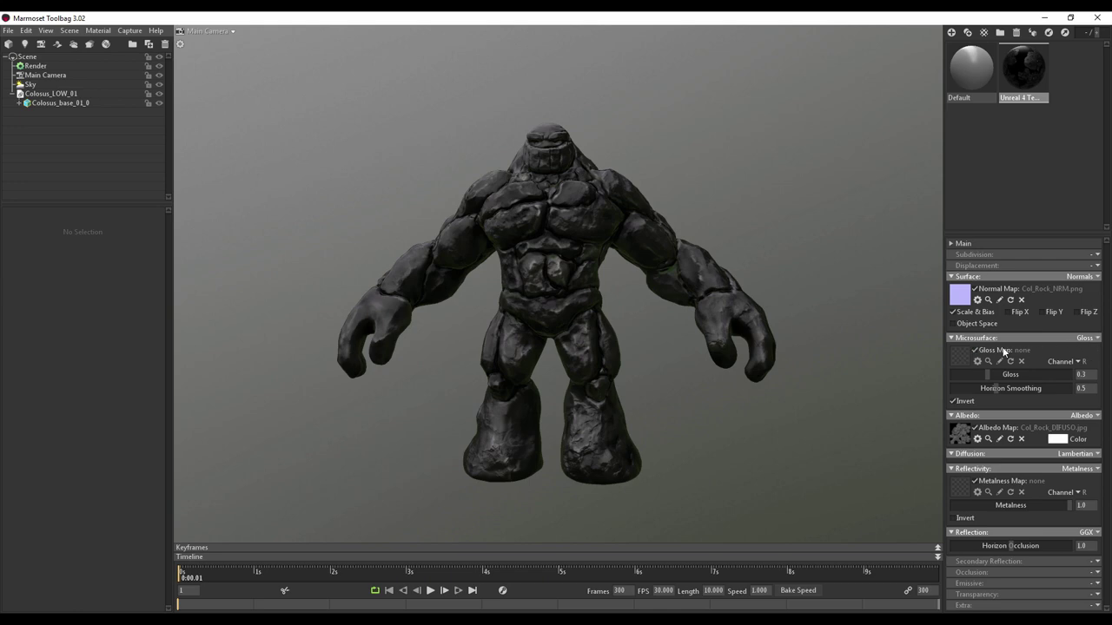
- Load Col_Rock_ESPECU.jpg as the Microsurface gloss map
left_click(967, 358)
left_click(291, 161)
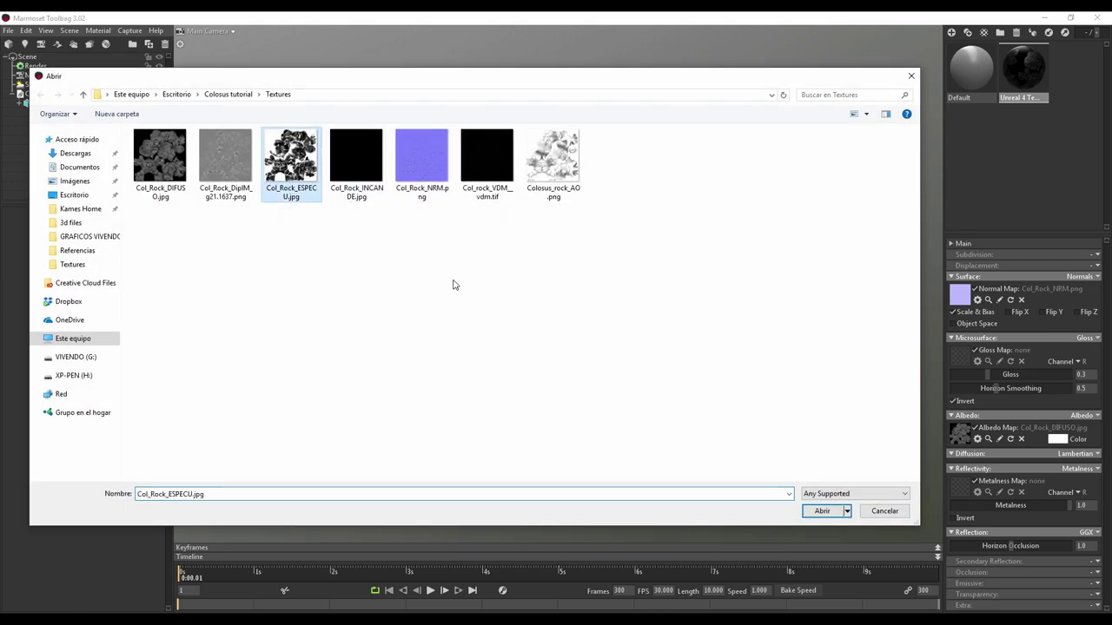
left_click(821, 511)
mouse_move(645, 358)
left_mouse_down()
mouse_move(763, 370)
mouse_move(582, 311)
mouse_move(621, 340)
left_mouse_up()
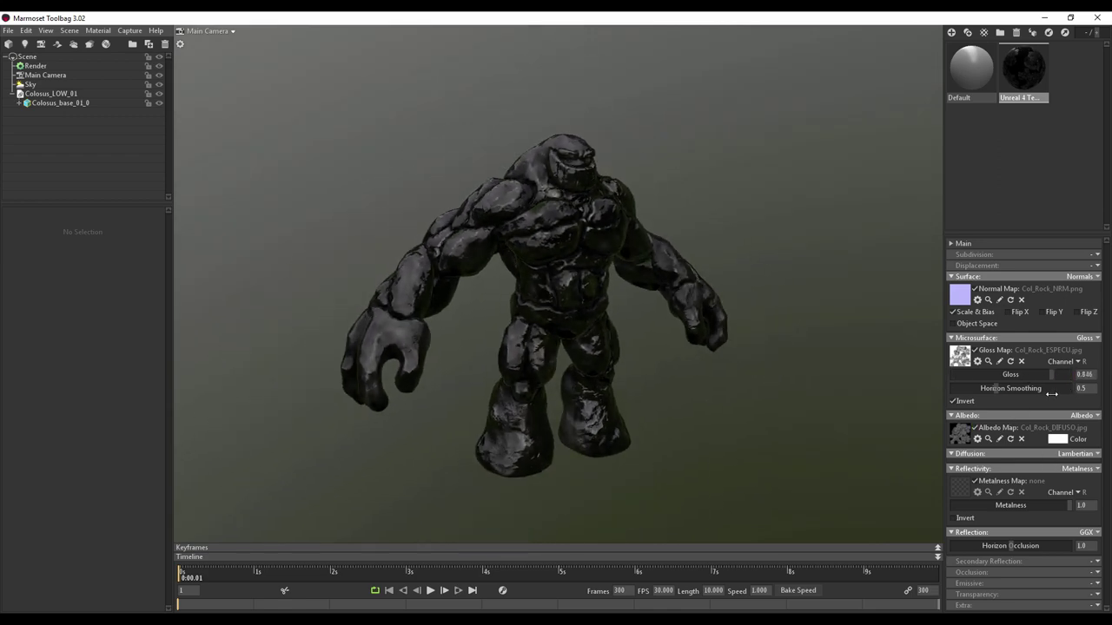
- Load Col_Rock_ESPECU.jpg as the metalness map and lower metalness to 0.519
left_click(963, 490)
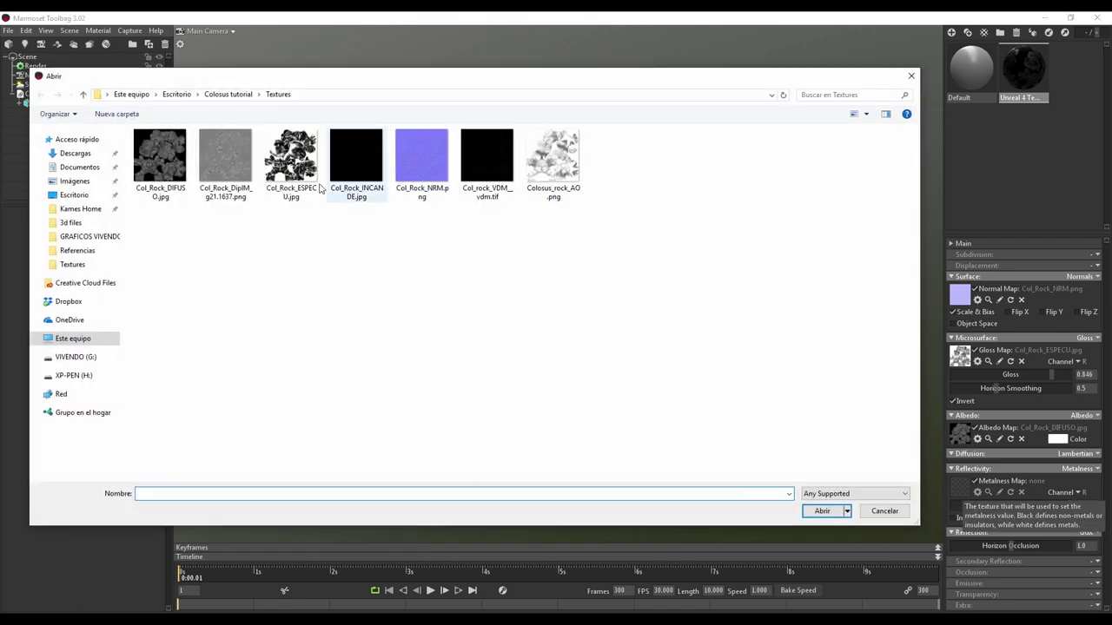
left_click(296, 165)
left_click(822, 511)
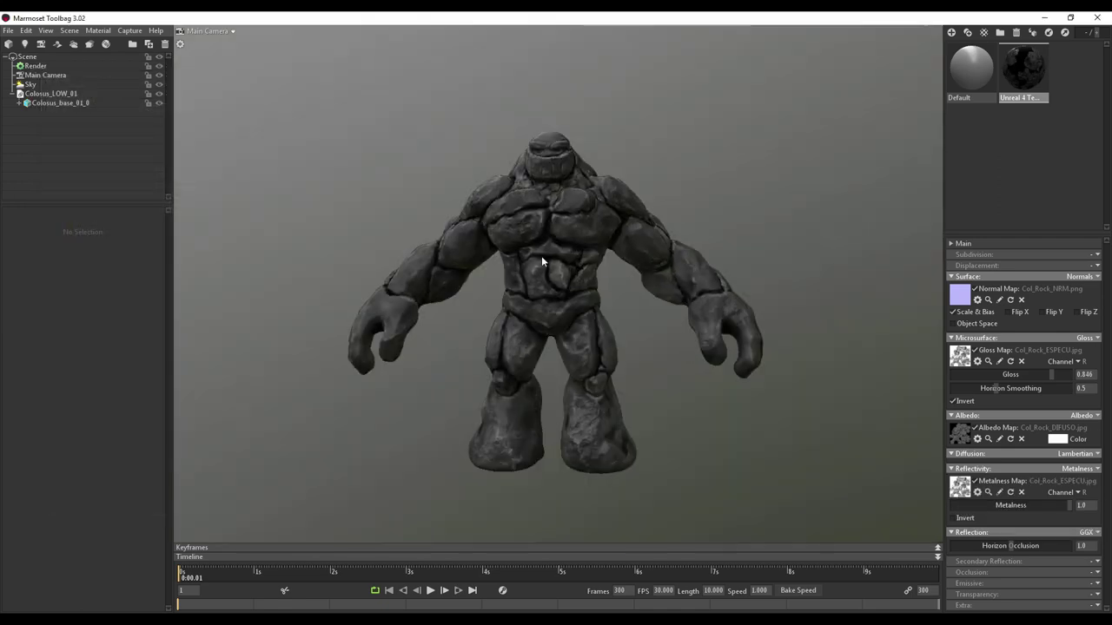
scroll(583, 377, "up", 5)
scroll(556, 359, "down", 5)
mouse_move(556, 360)
left_mouse_down()
mouse_move(680, 405)
mouse_move(678, 444)
mouse_move(710, 390)
mouse_move(496, 318)
mouse_move(557, 357)
mouse_move(613, 304)
left_mouse_up()
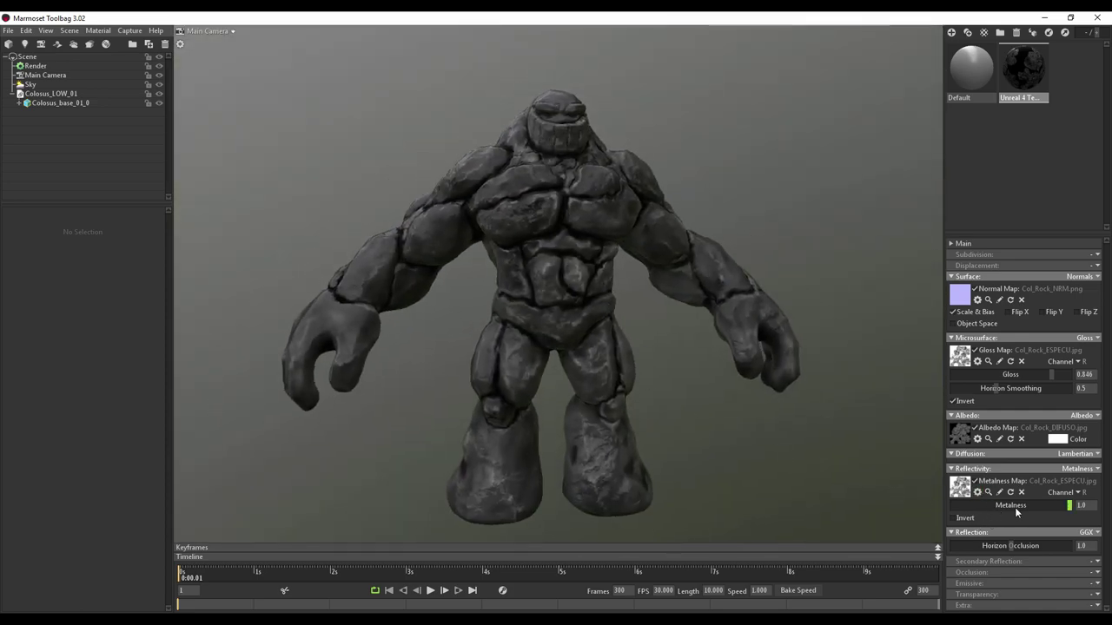
left_click_drag(1015, 509, 1030, 522)
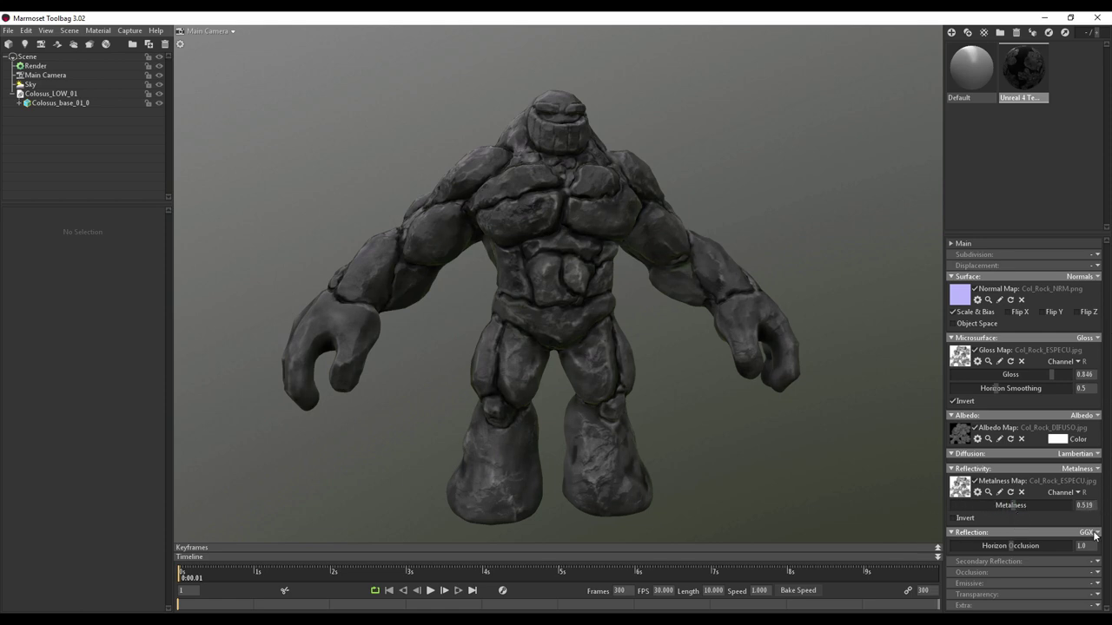
- Set the Occlusion mode to Occlusion and load Colosus_rock_AO.png as the occlusion map
left_click(1097, 573)
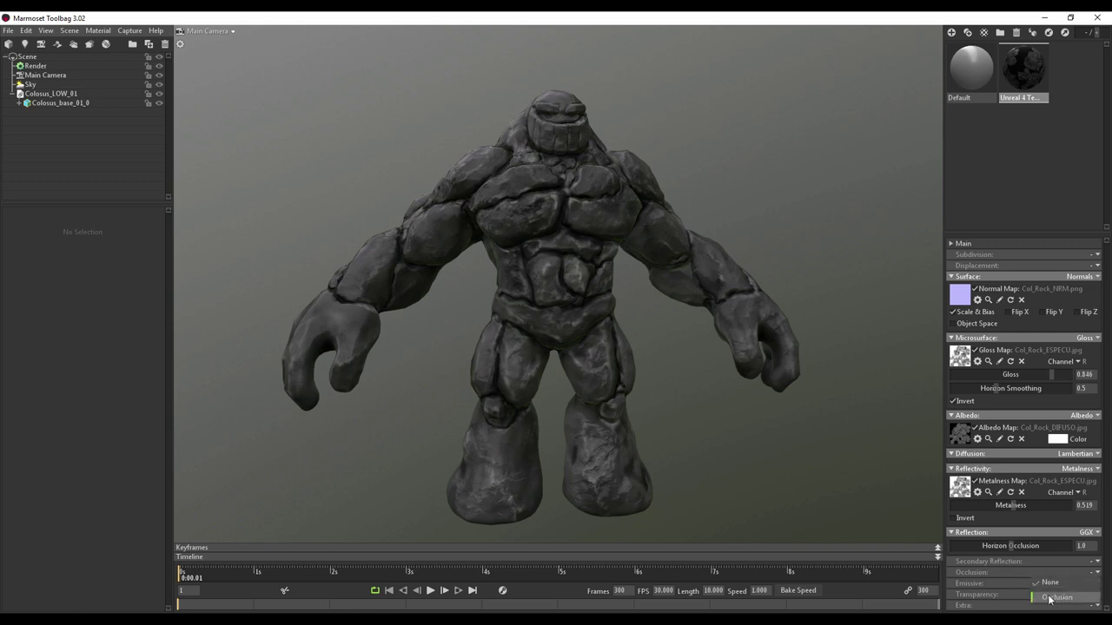
left_click(1051, 599)
left_click(959, 595)
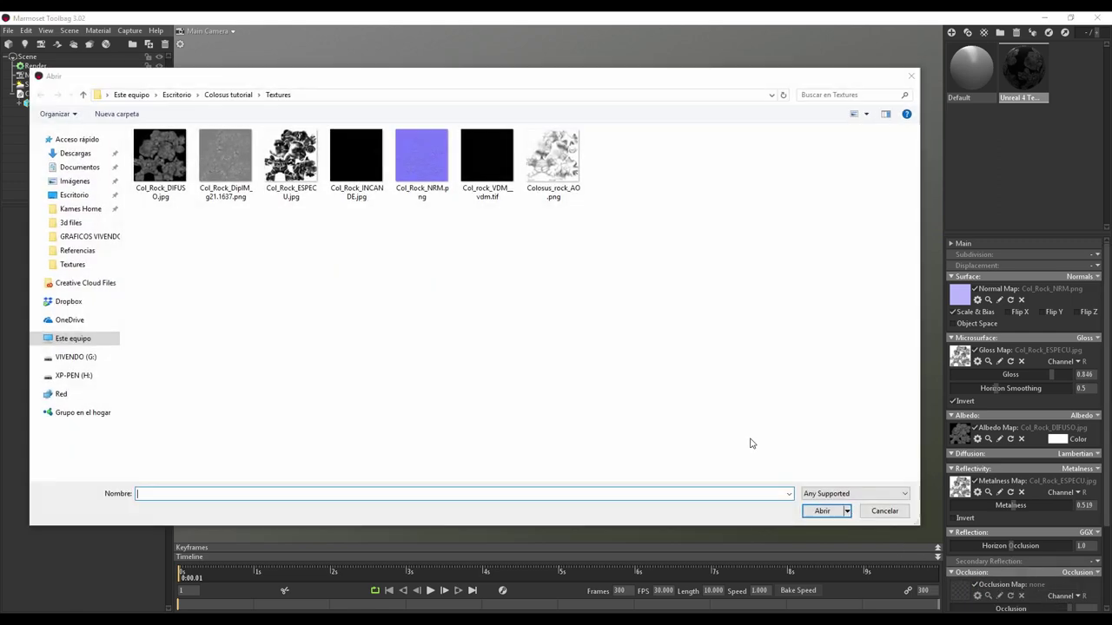
left_click(553, 161)
left_click(823, 511)
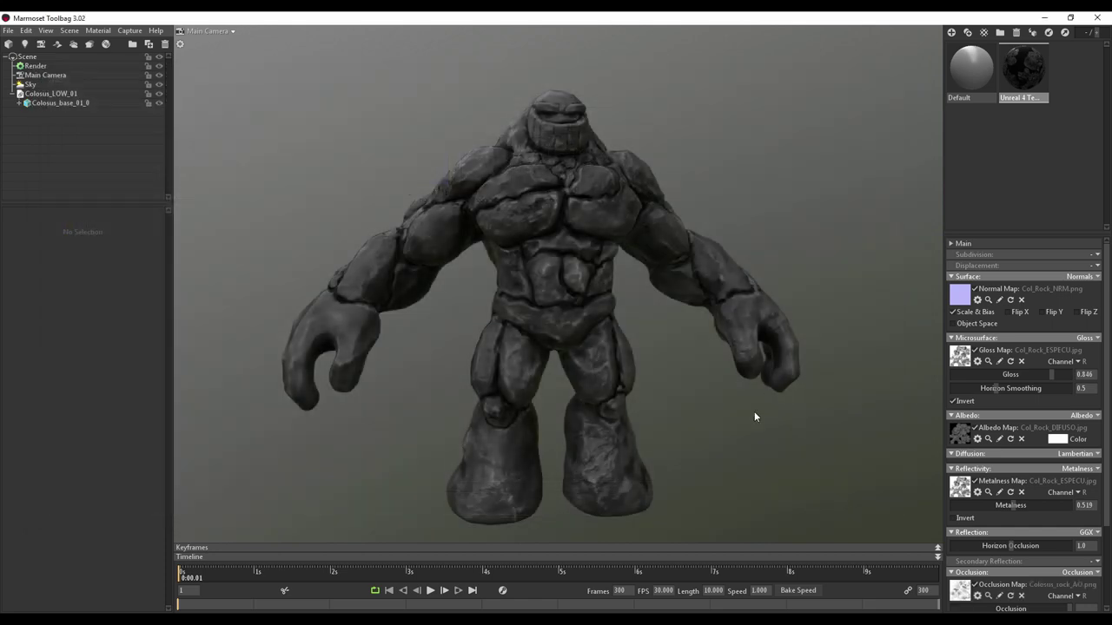
mouse_move(754, 411)
left_mouse_down()
mouse_move(688, 400)
mouse_move(781, 413)
left_mouse_up()
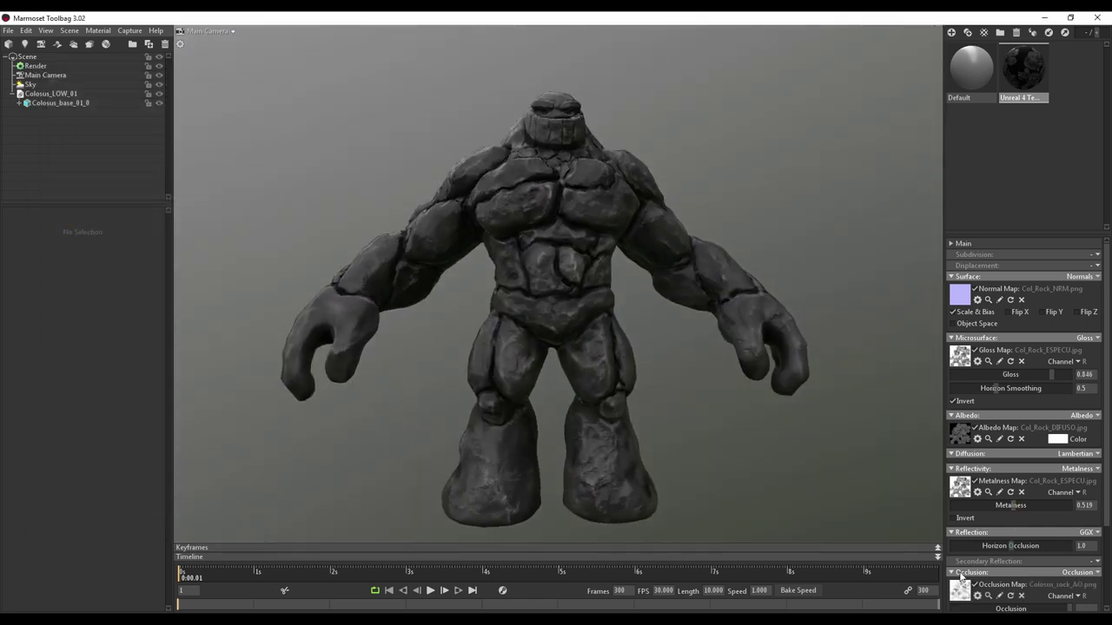
- Disable and re-enable the occlusion map to compare its effect
scroll(1110, 540, "down", 2)
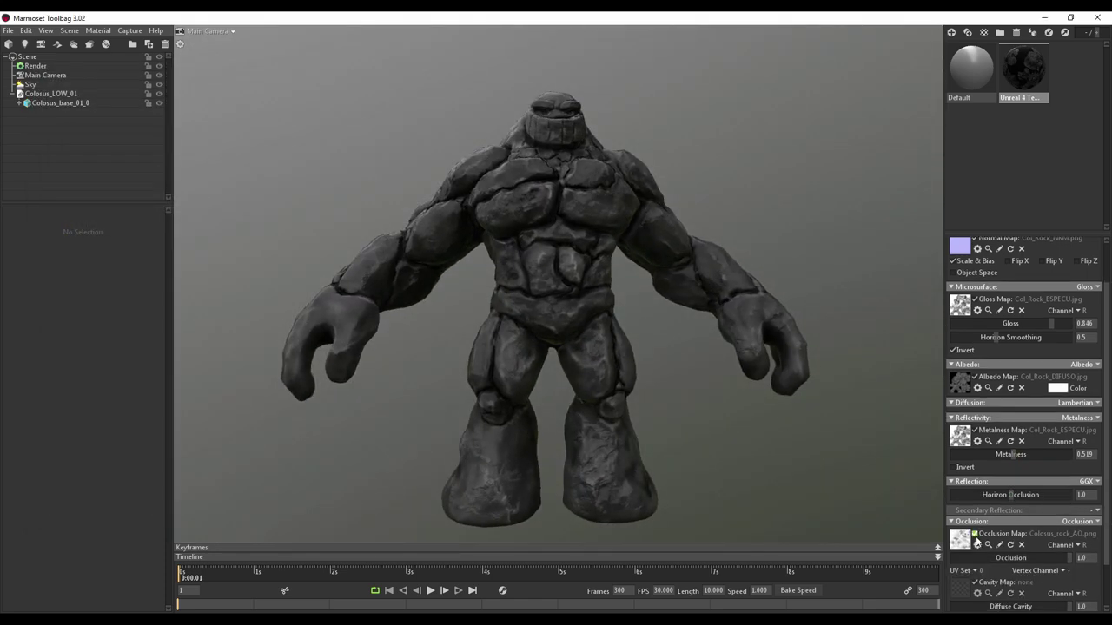
left_click(974, 535)
left_click(975, 535)
scroll(1110, 535, "down", 2)
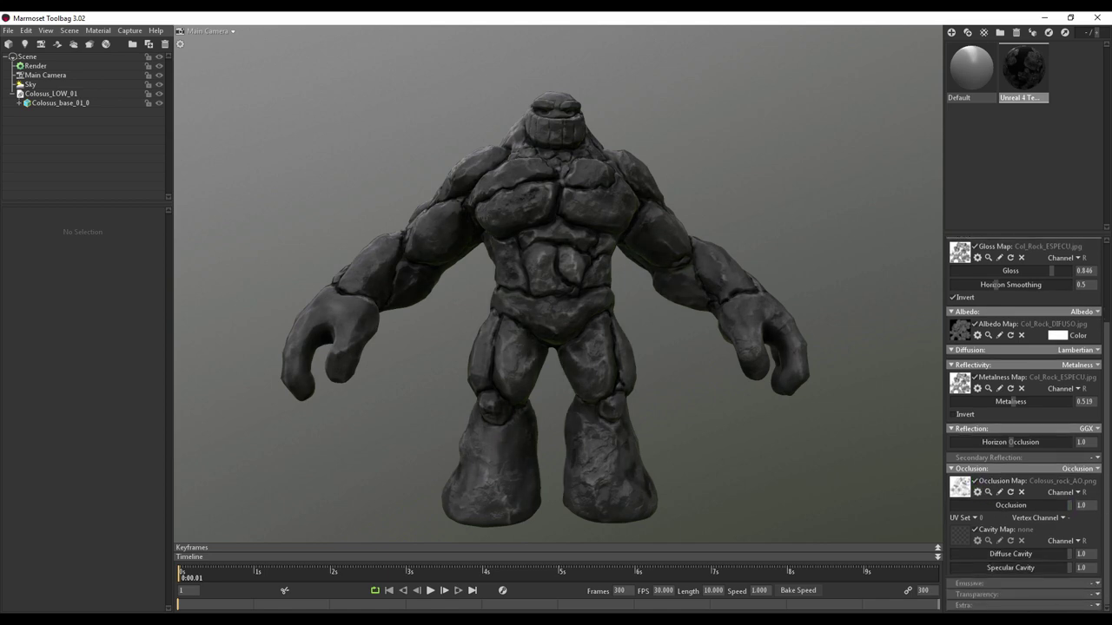
left_click(1091, 584)
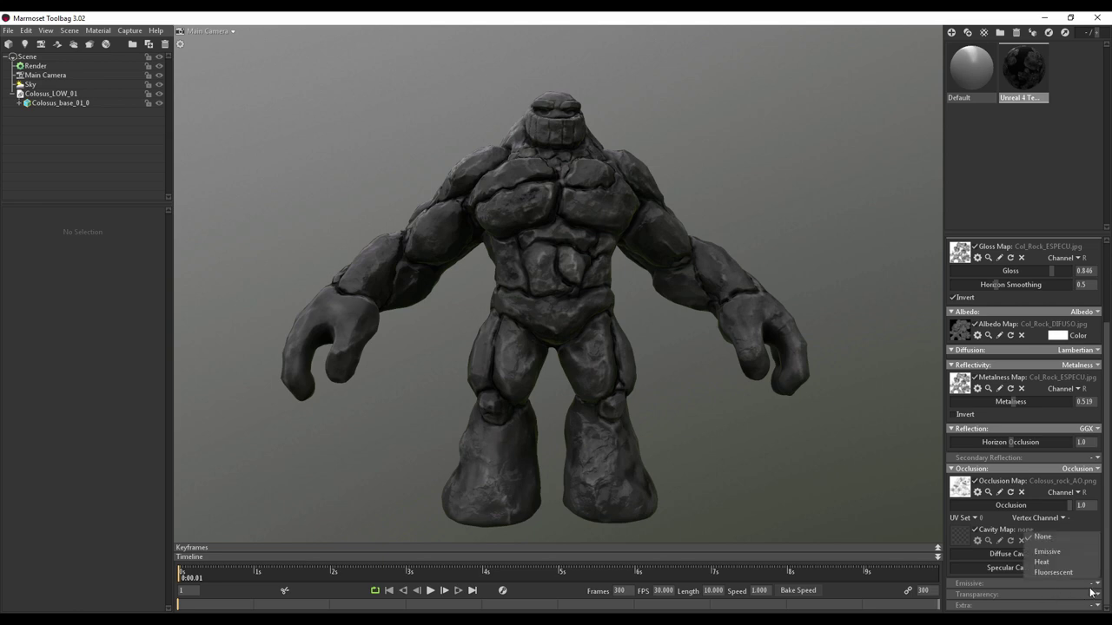
- Set the Emissive mode to Emissive and load Col_Rock_INCANDE.jpg as the emissive map
left_click(1049, 551)
left_click(960, 606)
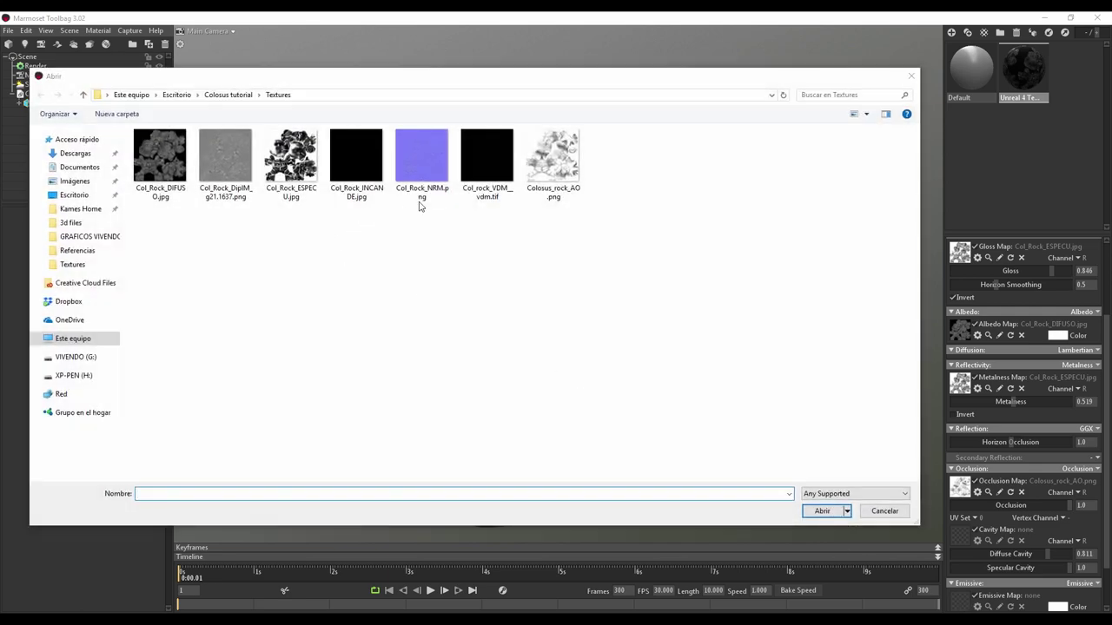
left_click(380, 198)
left_click(822, 511)
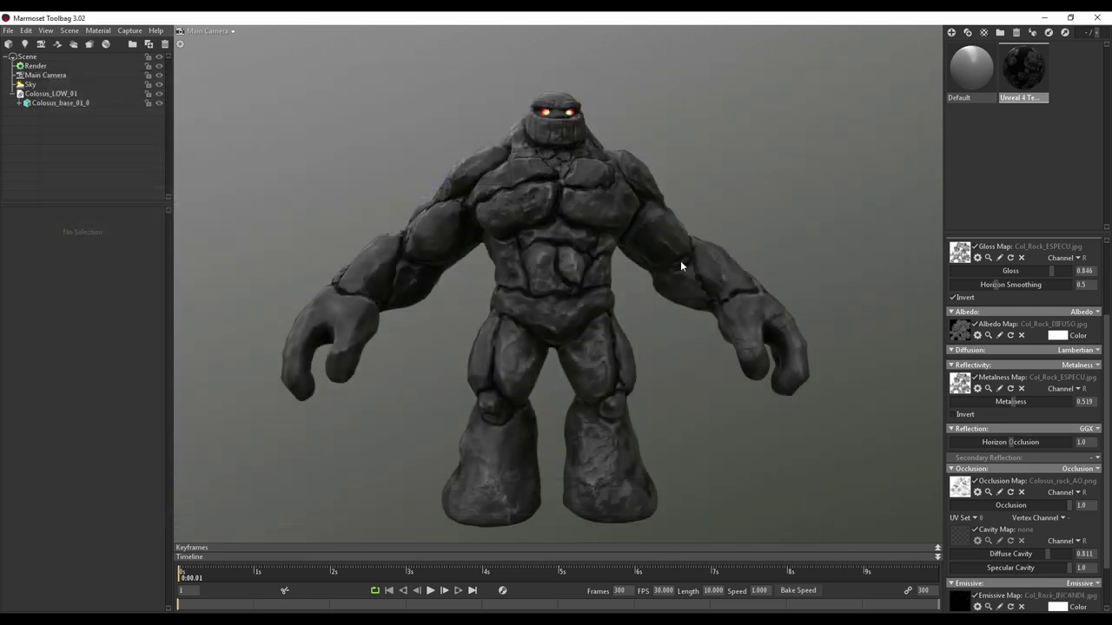
mouse_move(623, 152)
left_mouse_down()
mouse_move(665, 153)
mouse_move(642, 163)
mouse_move(688, 339)
mouse_move(924, 474)
left_mouse_up()
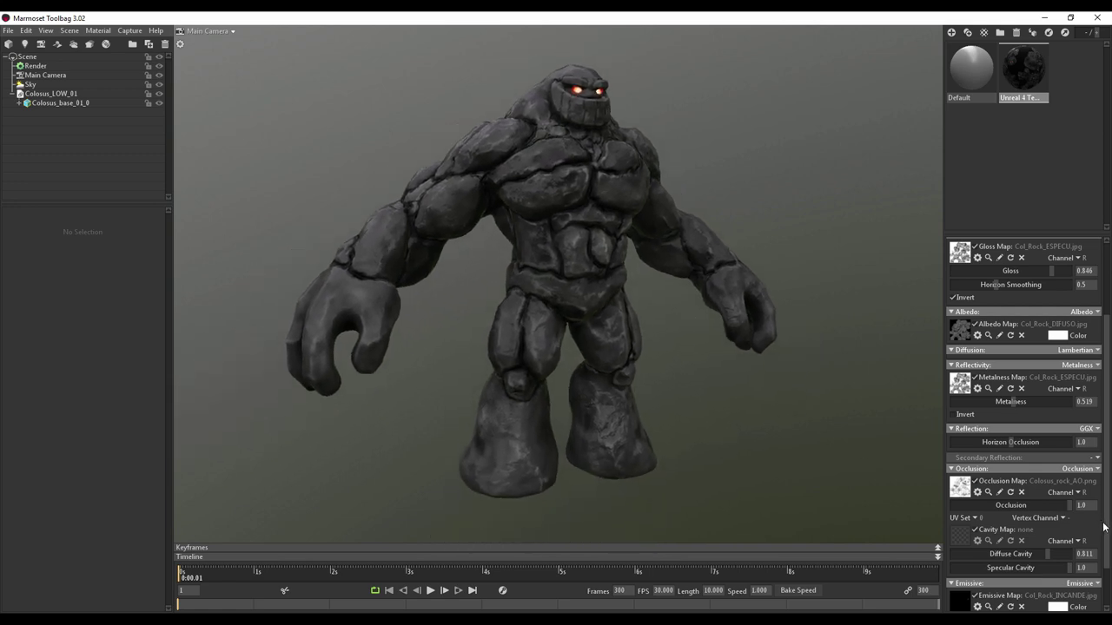
scroll(1104, 527, "down", 2)
scroll(1101, 547, "down", 1)
- Set emissive intensity to 1.141, keeping the emissive colour white
mouse_move(1006, 569)
left_mouse_down()
mouse_move(1012, 594)
mouse_move(1034, 606)
mouse_move(1008, 601)
left_mouse_up()
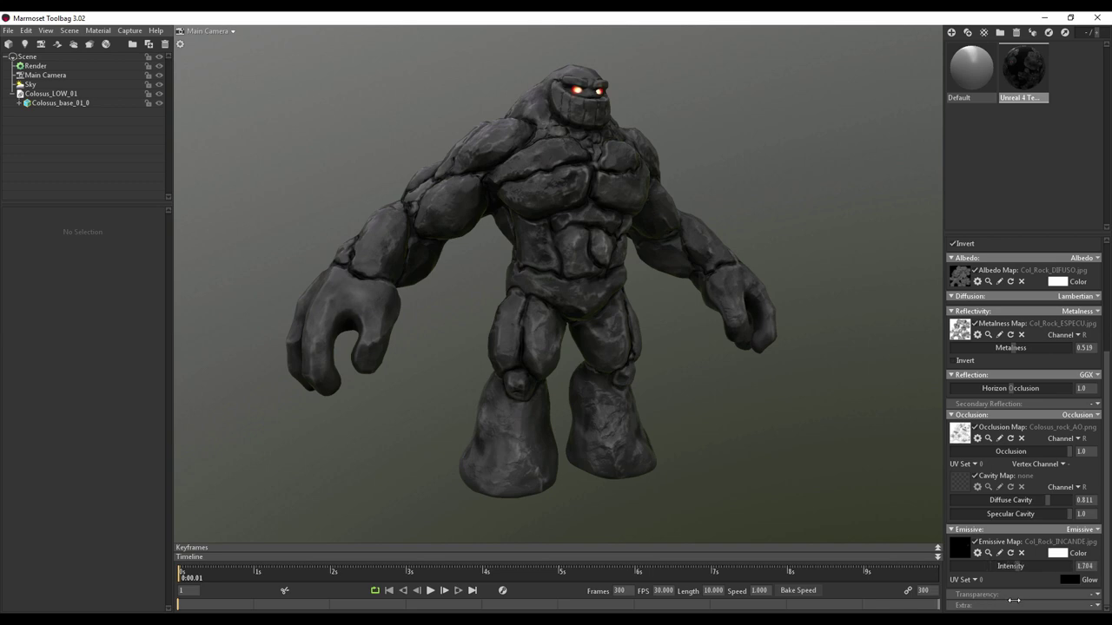
left_click(1058, 555)
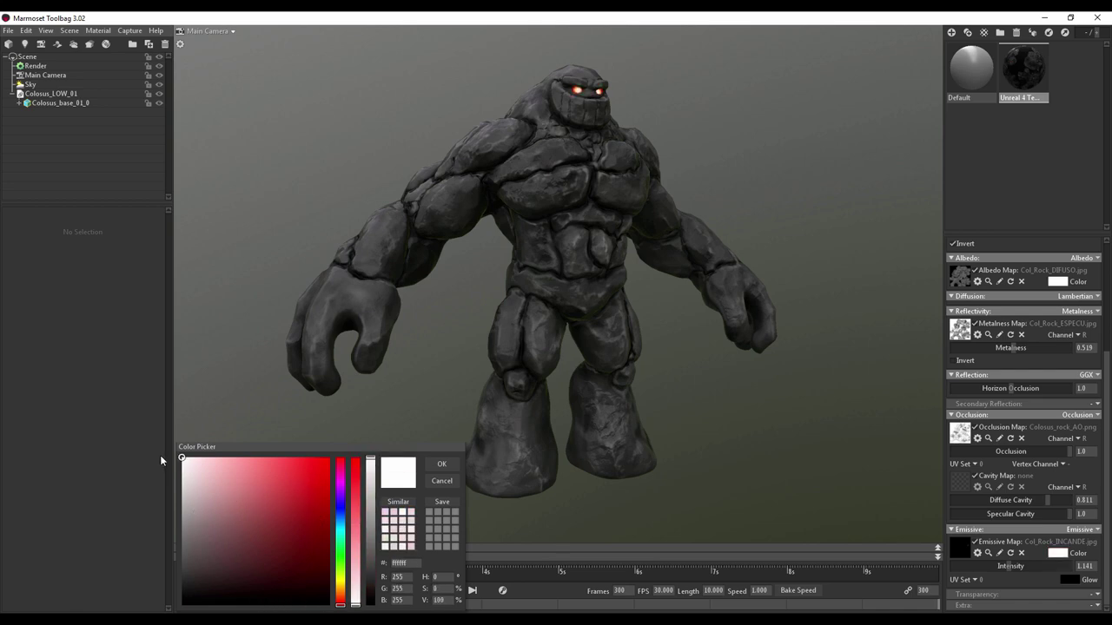
left_click(438, 465)
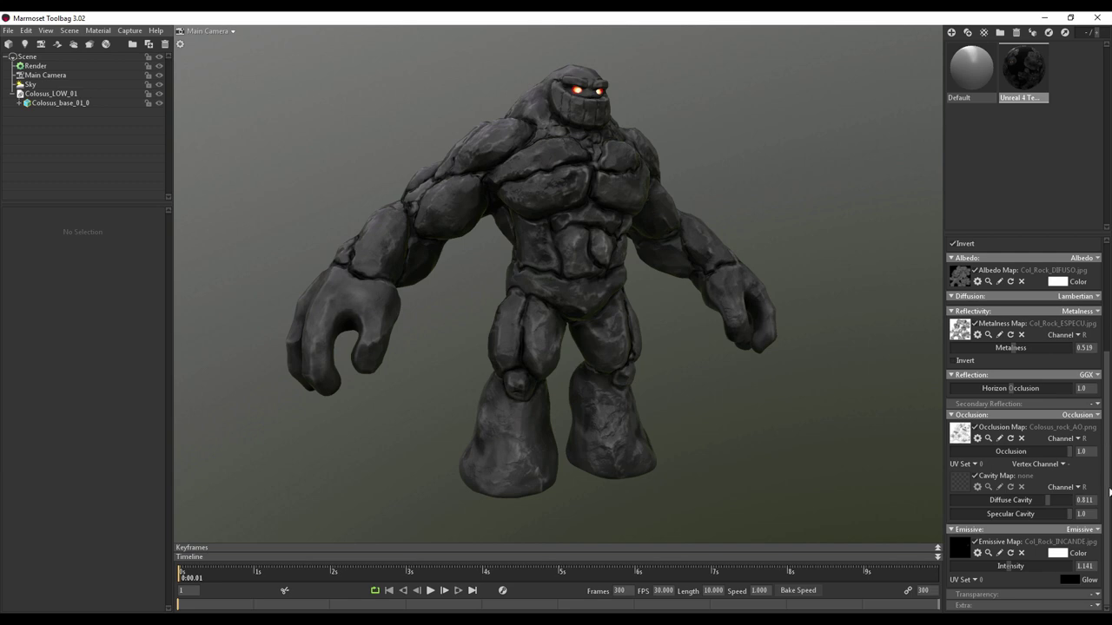
mouse_move(682, 374)
left_mouse_down()
mouse_move(792, 388)
mouse_move(822, 409)
mouse_move(861, 377)
mouse_move(753, 482)
mouse_move(739, 441)
mouse_move(686, 439)
mouse_move(603, 454)
mouse_move(585, 505)
mouse_move(561, 513)
mouse_move(425, 479)
mouse_move(549, 455)
mouse_move(477, 465)
mouse_move(674, 234)
mouse_move(673, 253)
mouse_move(739, 267)
mouse_move(667, 220)
mouse_move(516, 224)
mouse_move(672, 230)
mouse_move(663, 198)
mouse_move(685, 346)
left_mouse_up()
- Set Displacement to Vector and load Col_rock_VDM_vdm.tif as the displacement map
scroll(1105, 337, "up", 1)
scroll(1068, 304, "up", 3)
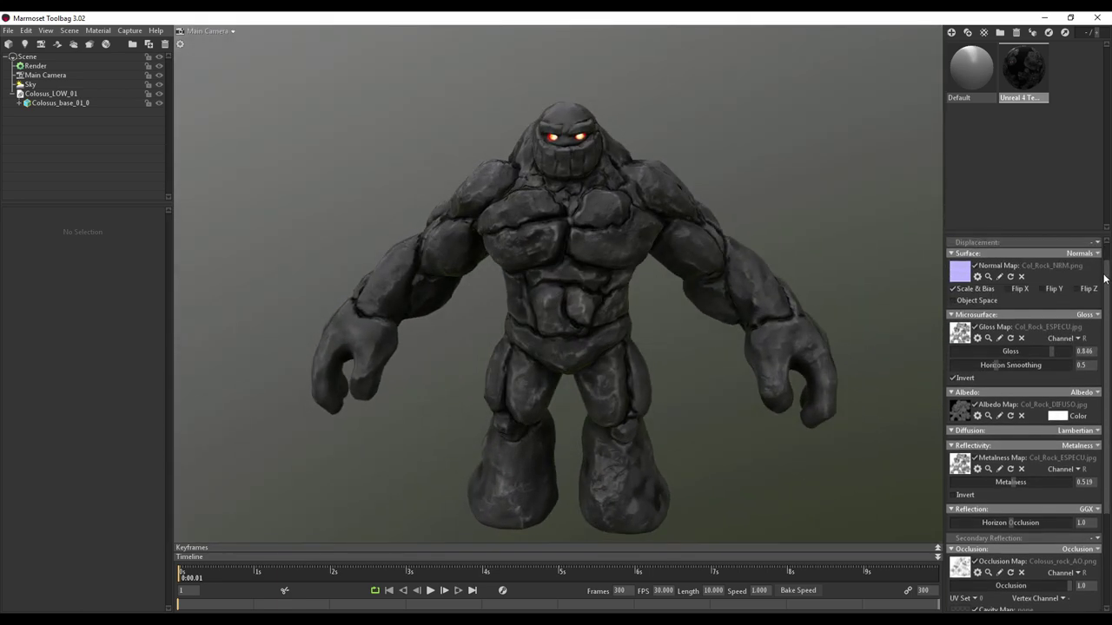
scroll(1029, 266, "up", 2)
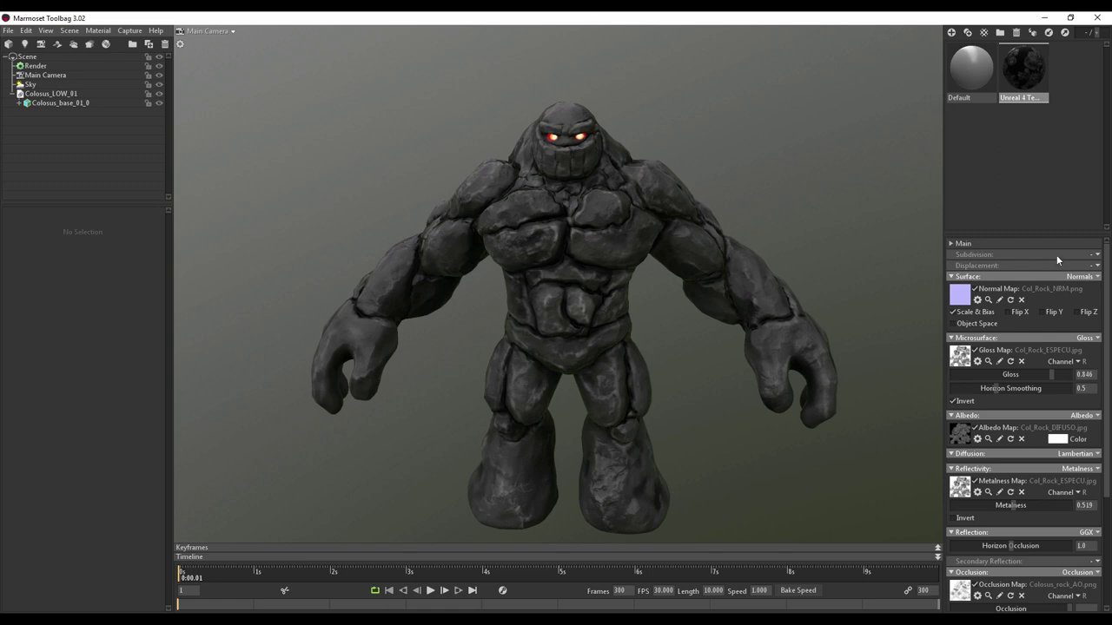
left_click(1088, 274)
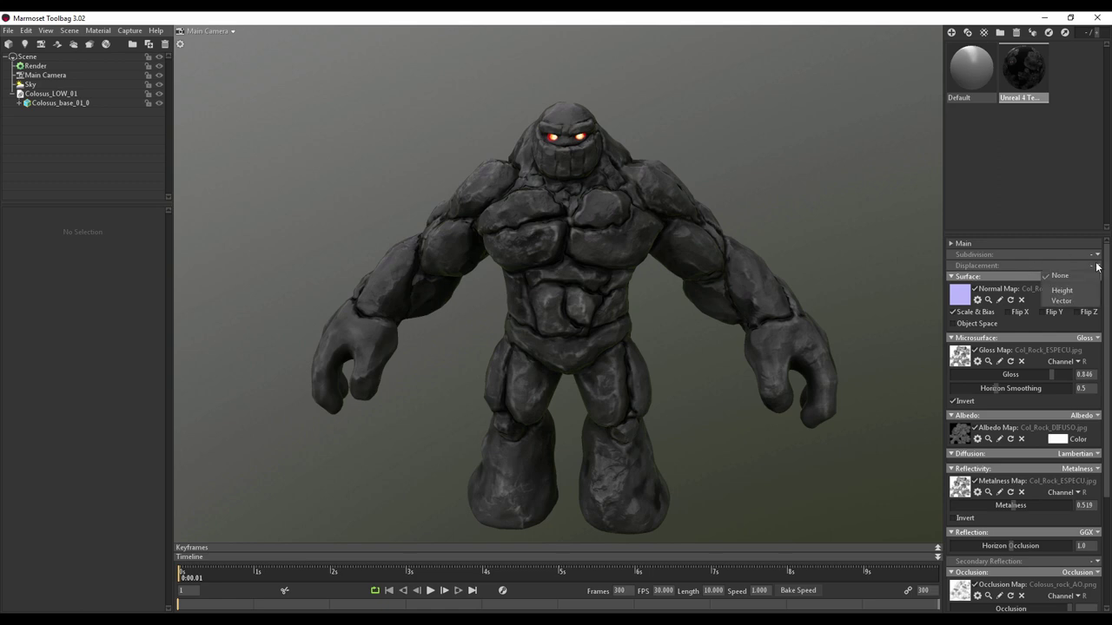
left_click(1061, 304)
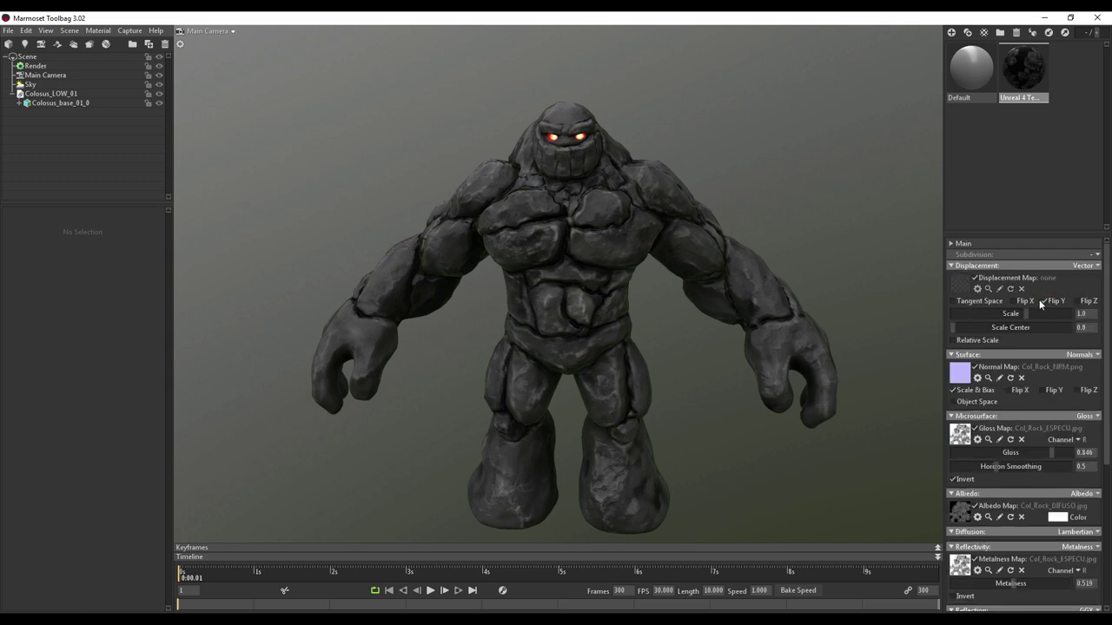
left_click(959, 281)
left_click(500, 187)
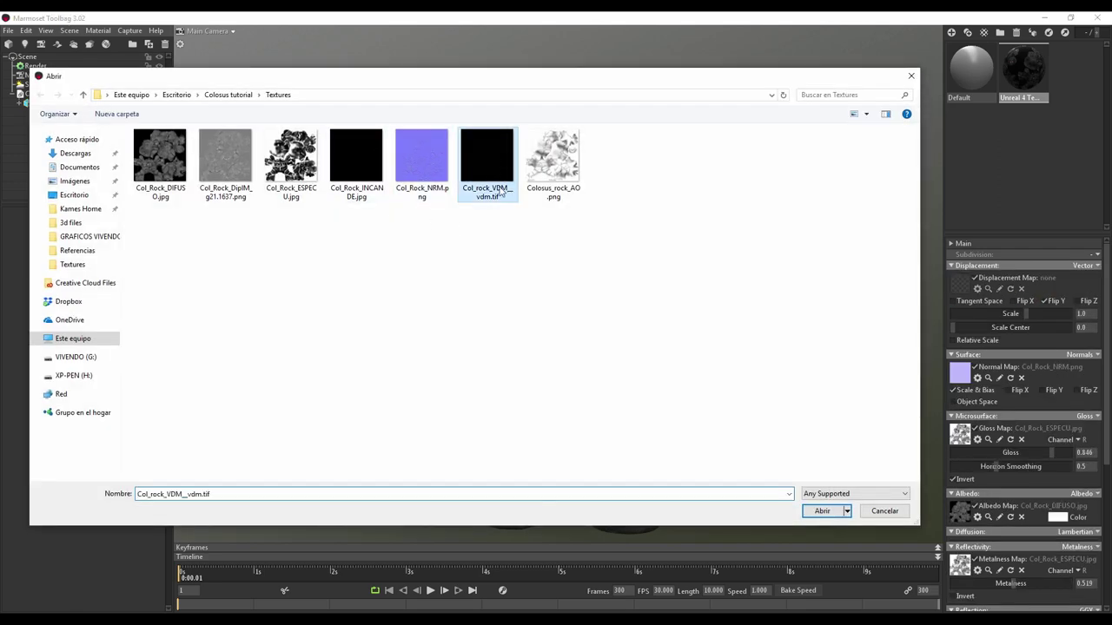
left_click(822, 511)
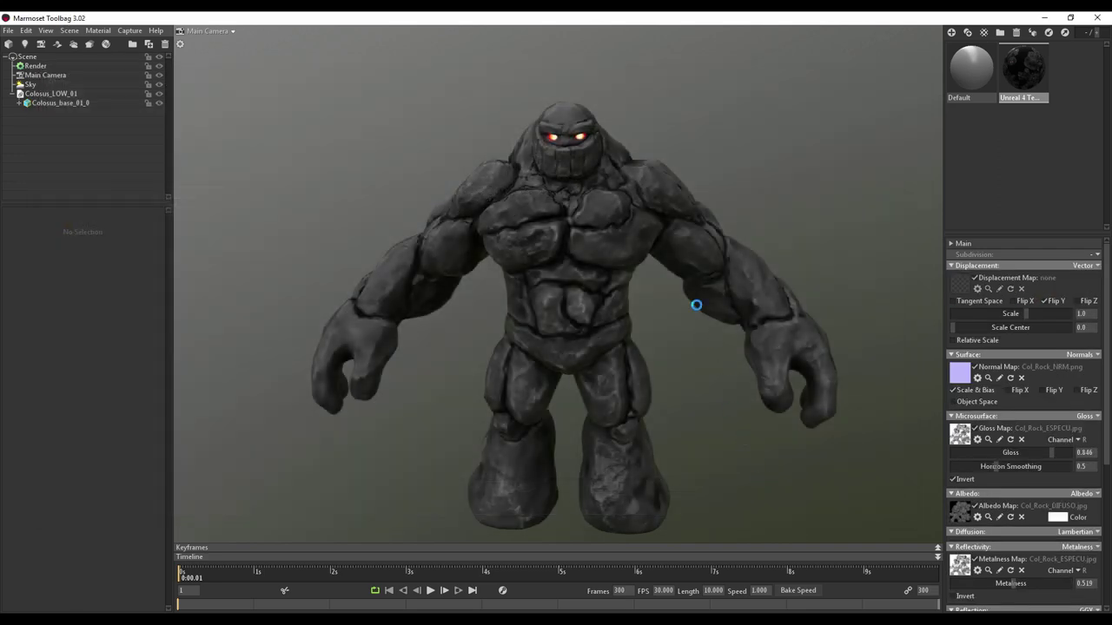
left_click_drag(667, 329, 925, 324)
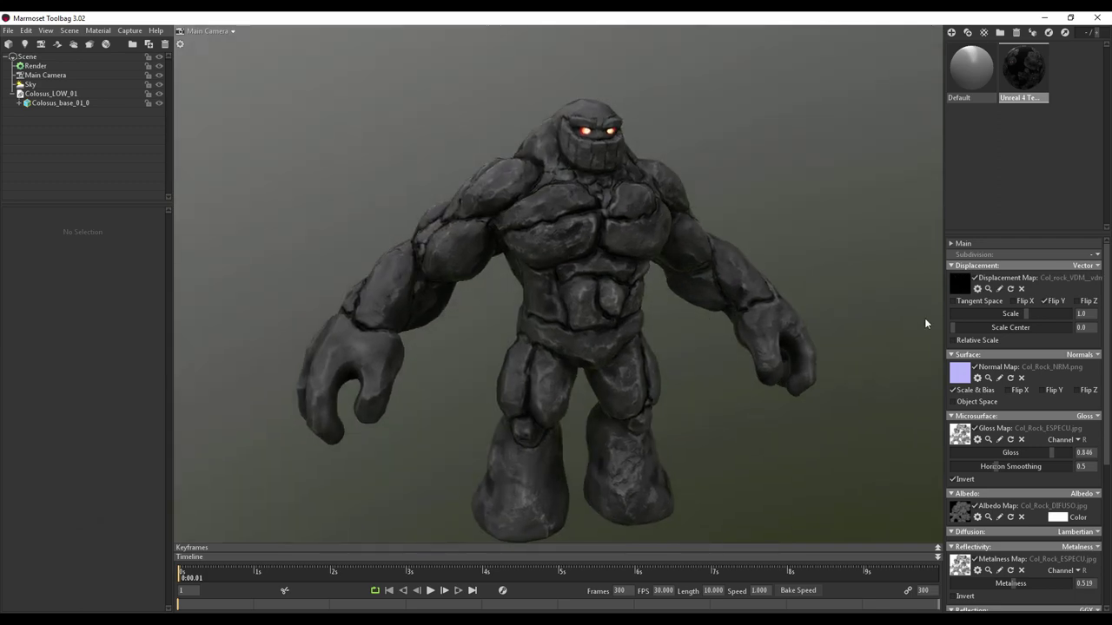
- Adjust displacement scale and scale centre, ending at scale 4.0, try Flip X, and enable Relative Scale
left_click_drag(1028, 315, 956, 311)
mouse_move(1052, 314)
left_mouse_down()
mouse_move(758, 386)
mouse_move(785, 414)
mouse_move(715, 354)
mouse_move(840, 423)
left_mouse_up()
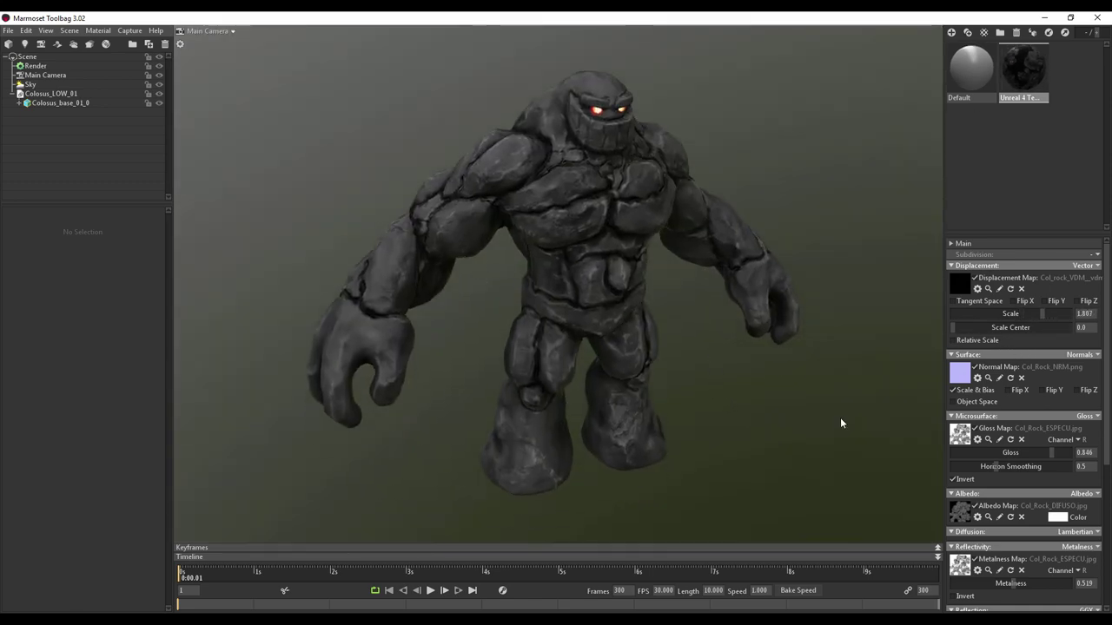
left_click(1013, 301)
mouse_move(1046, 314)
left_mouse_down()
mouse_move(1066, 341)
mouse_move(907, 356)
left_mouse_up()
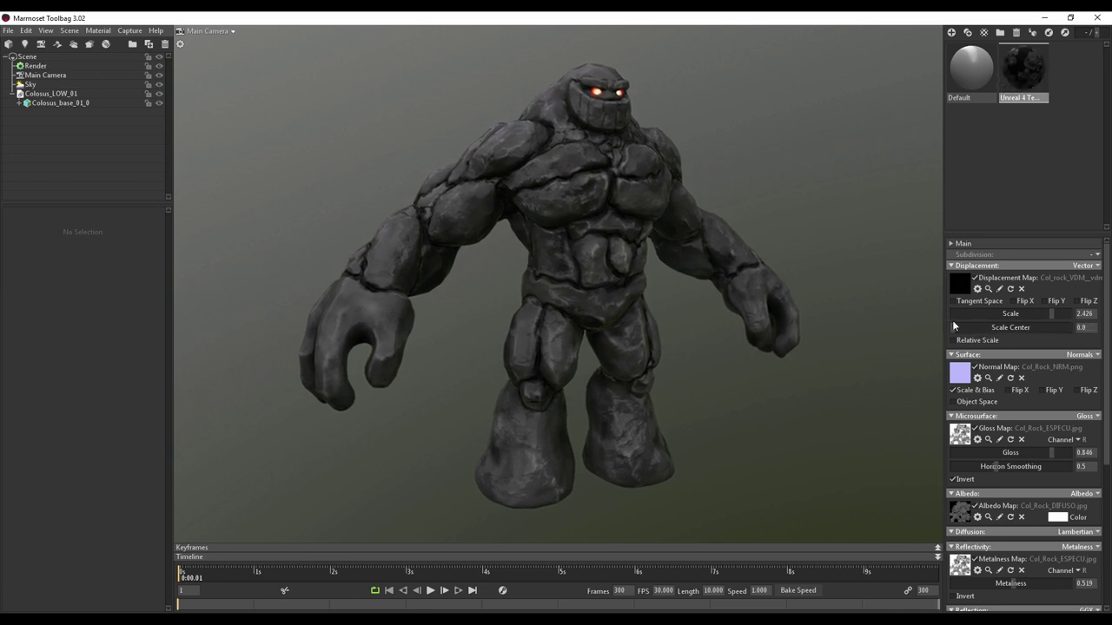
left_click_drag(1053, 318, 1025, 322)
left_click(958, 344)
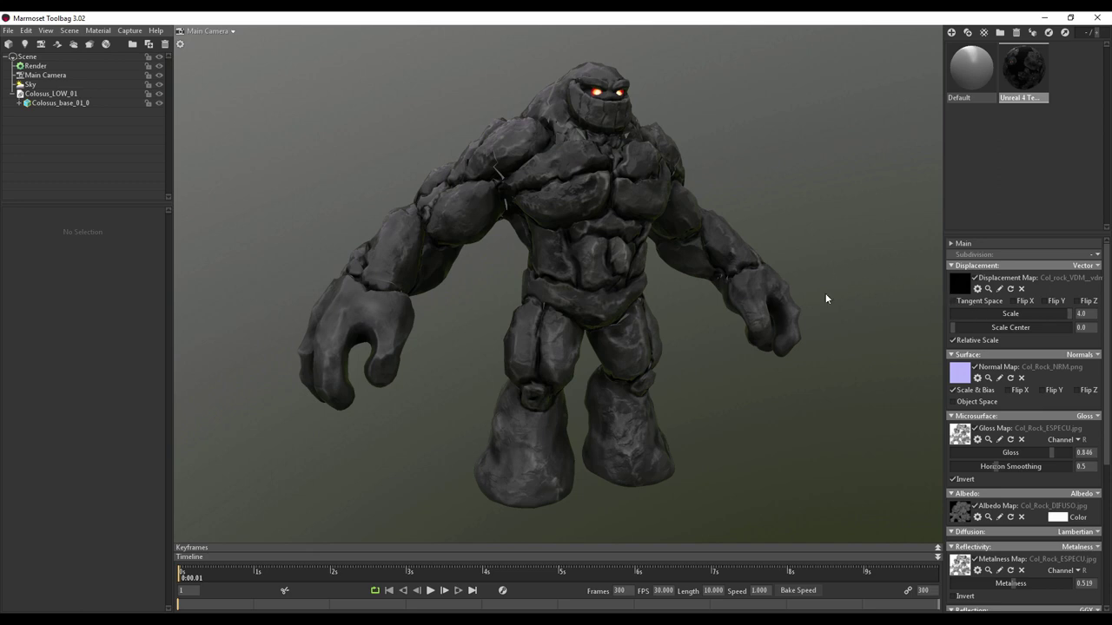
- Move the displacement flip from the X axis to Y and zero the displacement scale
left_click(1033, 301)
left_click(1045, 301)
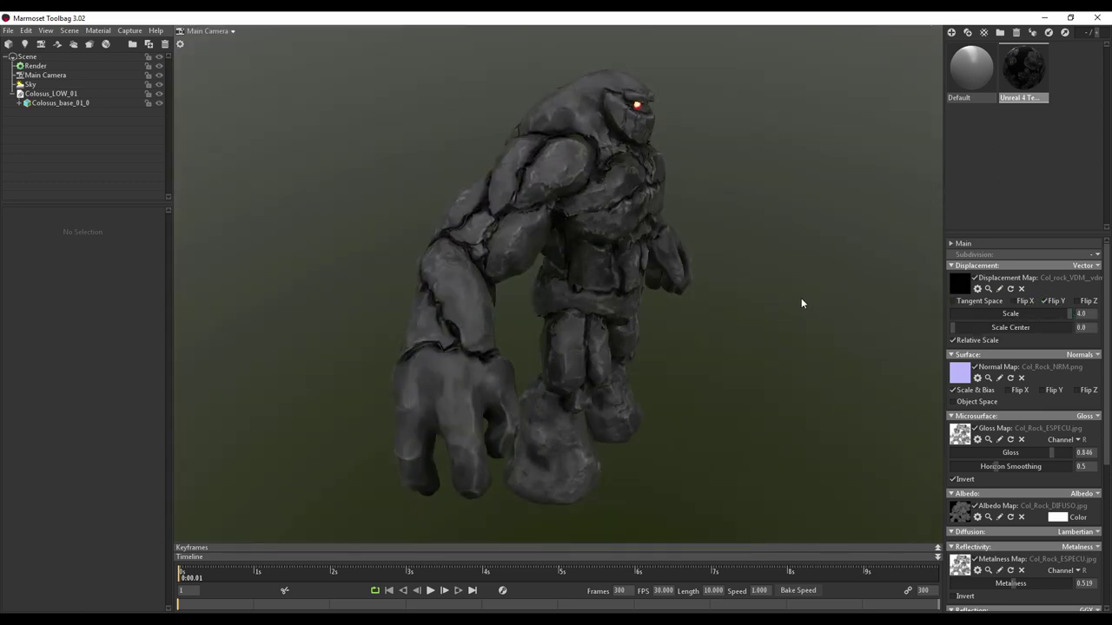
scroll(747, 270, "up", 3)
scroll(721, 265, "up", 3)
scroll(739, 296, "up", 2)
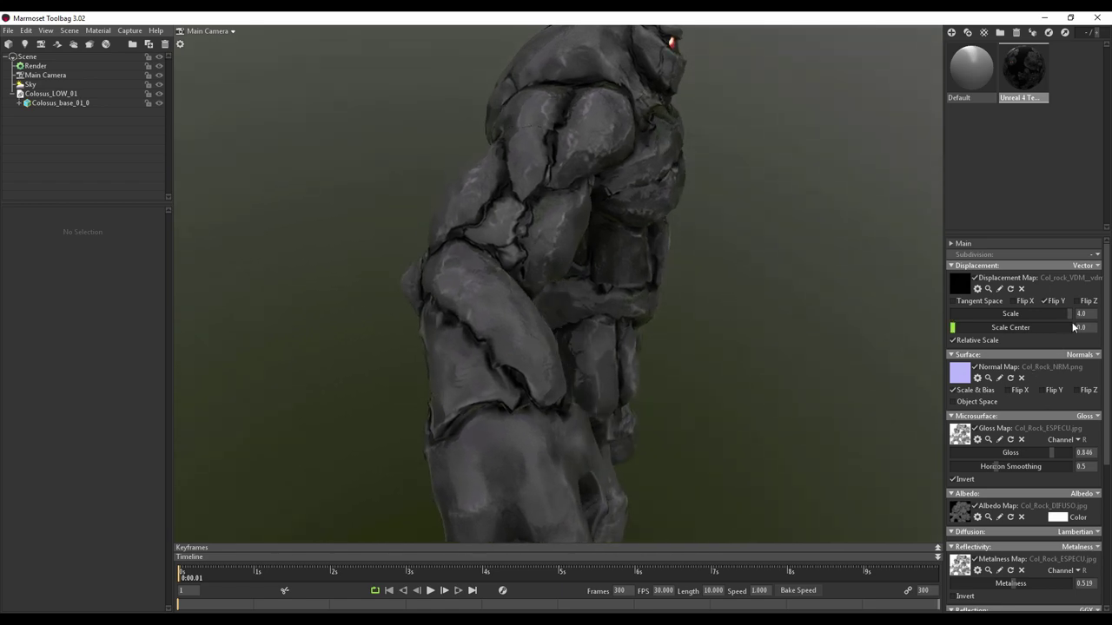
left_click_drag(1062, 314, 938, 330)
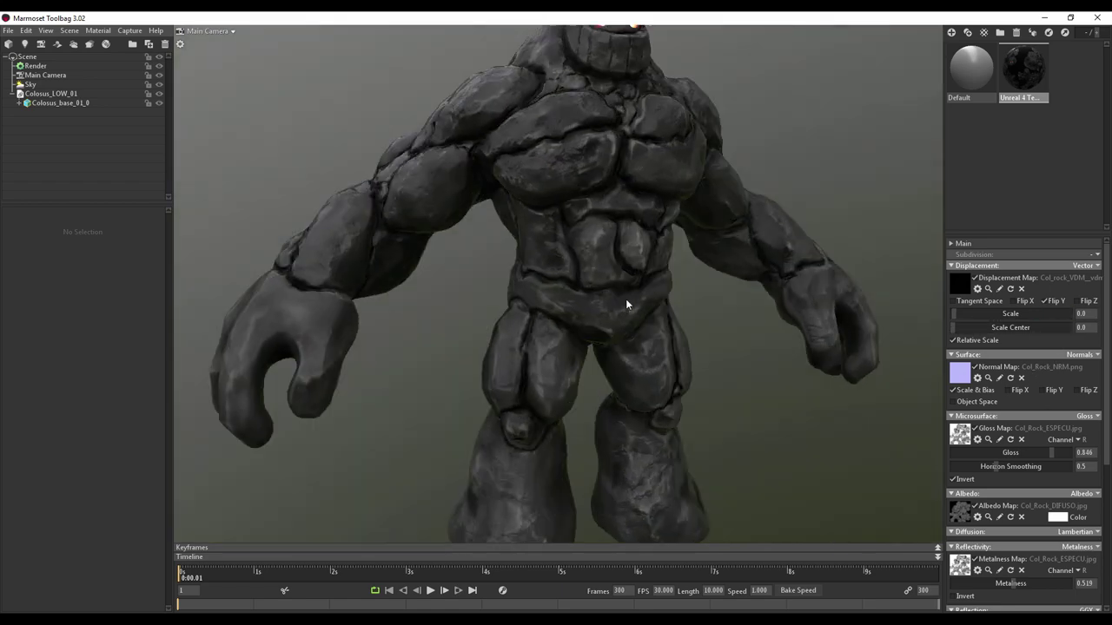
mouse_move(626, 299)
left_mouse_down()
mouse_move(635, 294)
mouse_move(641, 343)
mouse_move(734, 300)
mouse_move(590, 373)
mouse_move(687, 352)
left_mouse_up()
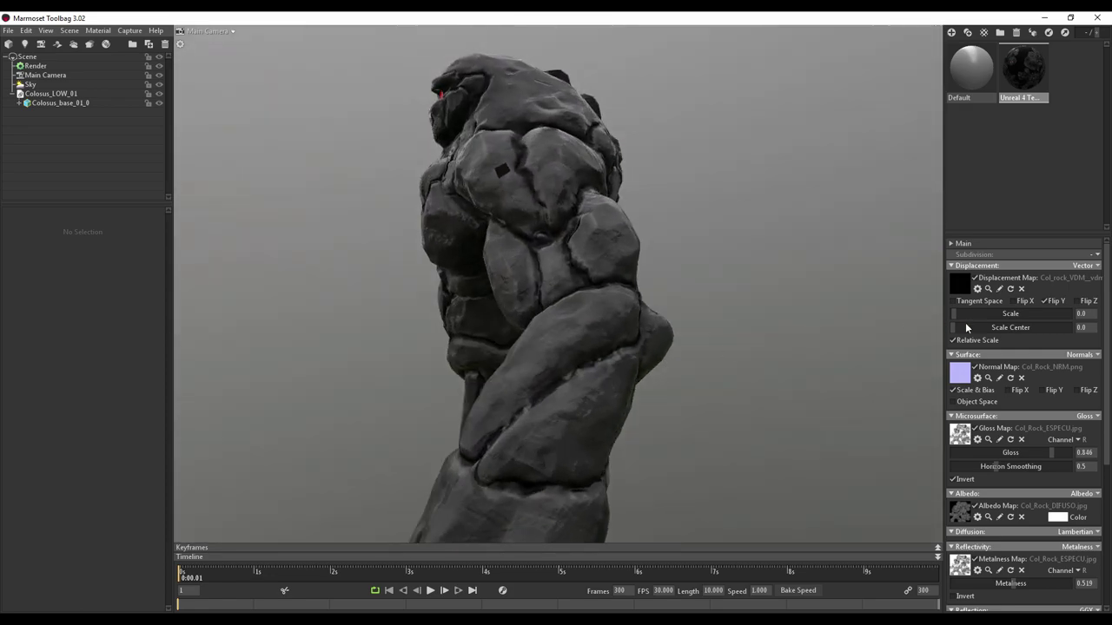
- Enable Tangent Space, raise displacement Scale to 4.0, and switch off the Displacement Map
left_click(977, 299)
left_click_drag(990, 313, 1075, 305)
mouse_move(934, 299)
left_mouse_down()
mouse_move(814, 345)
mouse_move(786, 389)
mouse_move(908, 322)
mouse_move(813, 392)
left_mouse_up()
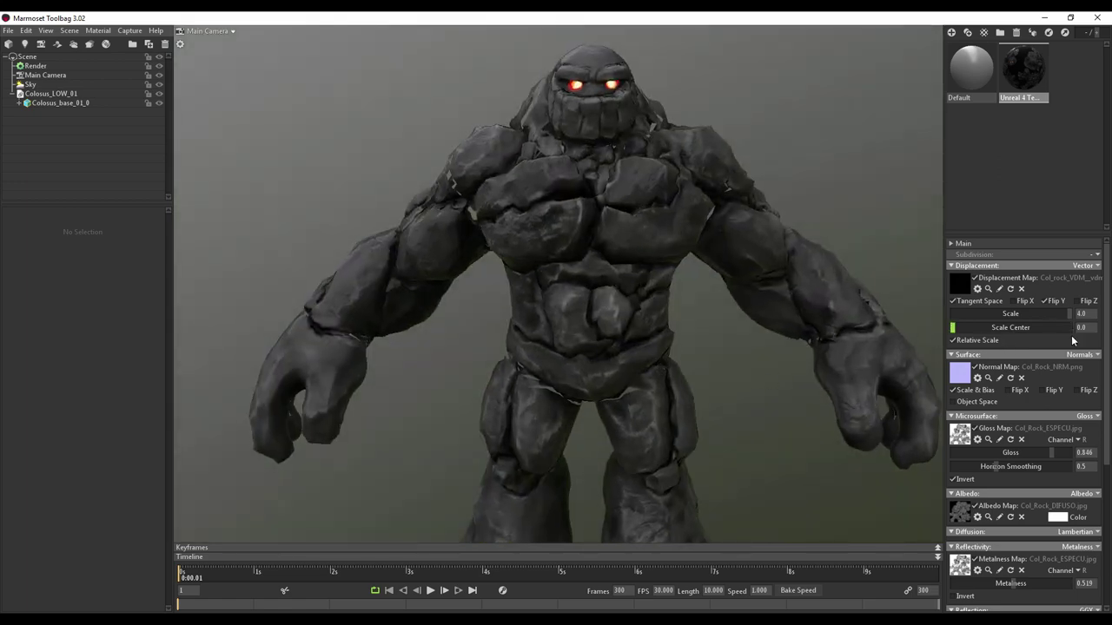
left_click(975, 278)
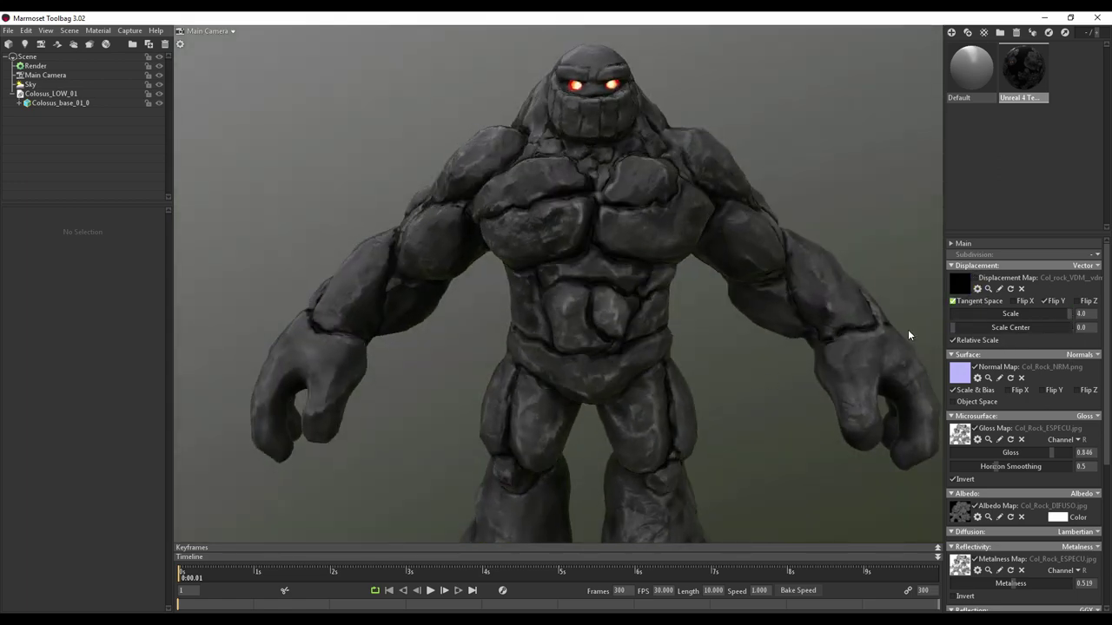
scroll(679, 323, "down", 5)
mouse_move(679, 323)
left_mouse_down()
mouse_move(759, 412)
mouse_move(679, 380)
mouse_move(702, 400)
mouse_move(437, 395)
mouse_move(496, 417)
mouse_move(688, 409)
mouse_move(689, 397)
left_mouse_up()
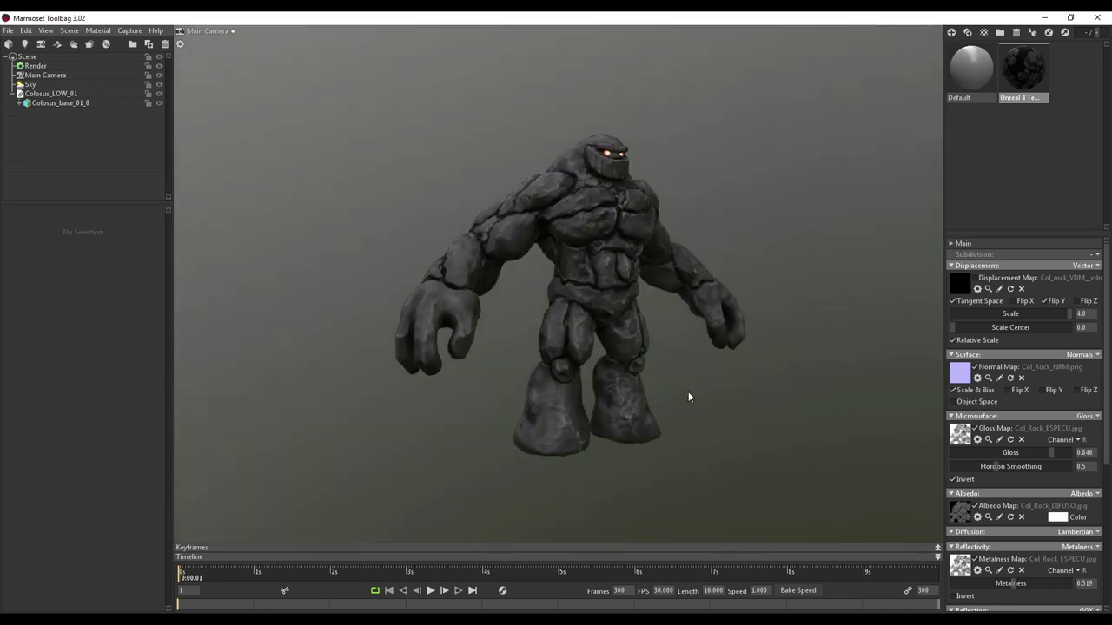
- Set the rock material's Gloss to 0.9 and Horizon Smoothing to 0.36
scroll(688, 397, "up", 3)
left_click_drag(625, 377, 741, 419)
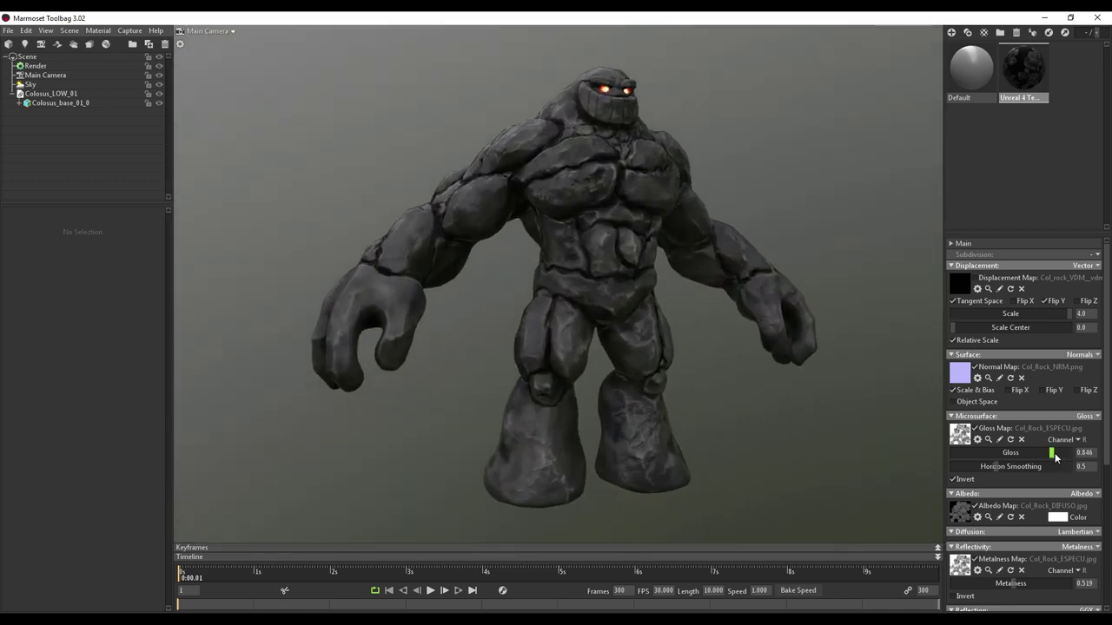
mouse_move(1057, 458)
left_mouse_down()
mouse_move(864, 461)
mouse_move(1055, 466)
left_mouse_up()
scroll(1043, 399, "down", 1)
mouse_move(666, 429)
left_mouse_down()
mouse_move(620, 390)
mouse_move(534, 445)
left_mouse_up()
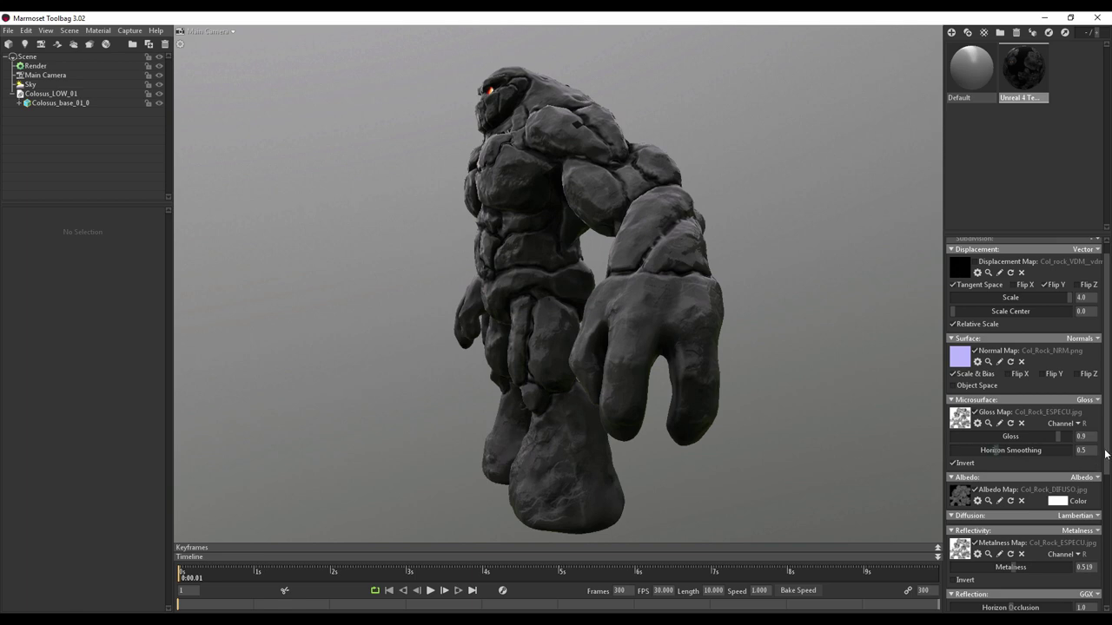
left_click_drag(995, 448, 955, 466)
- Drop the rock material's Metalness to 0.0
scroll(1086, 430, "down", 2)
scroll(1000, 455, "down", 4)
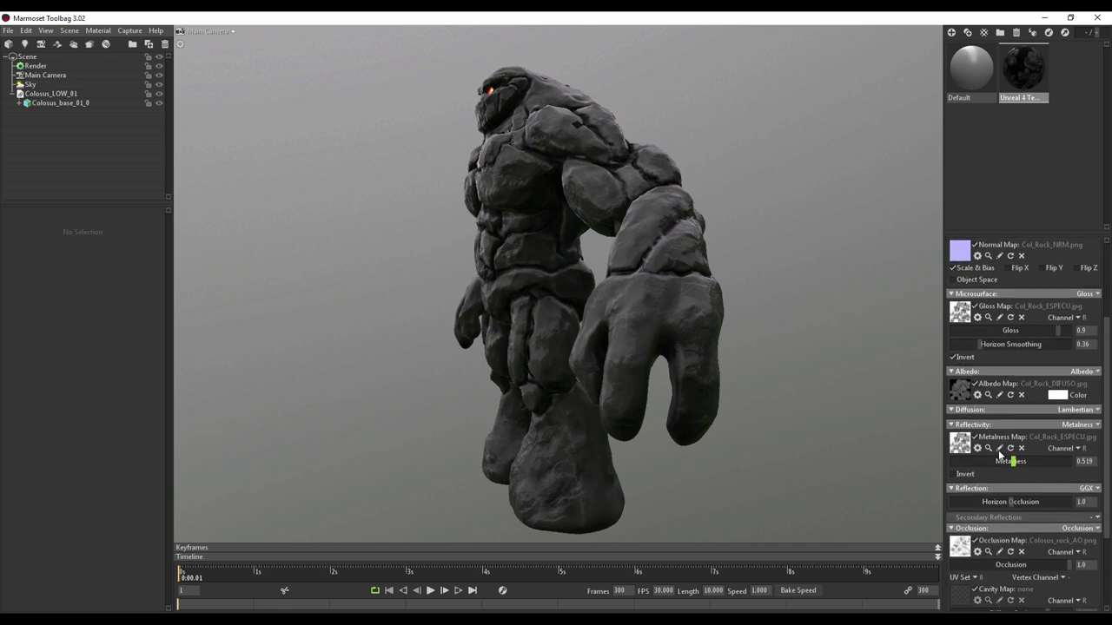
left_click_drag(1020, 466, 887, 484)
mouse_move(815, 477)
left_mouse_down()
mouse_move(826, 492)
mouse_move(802, 442)
mouse_move(746, 424)
mouse_move(744, 410)
mouse_move(857, 439)
left_mouse_up()
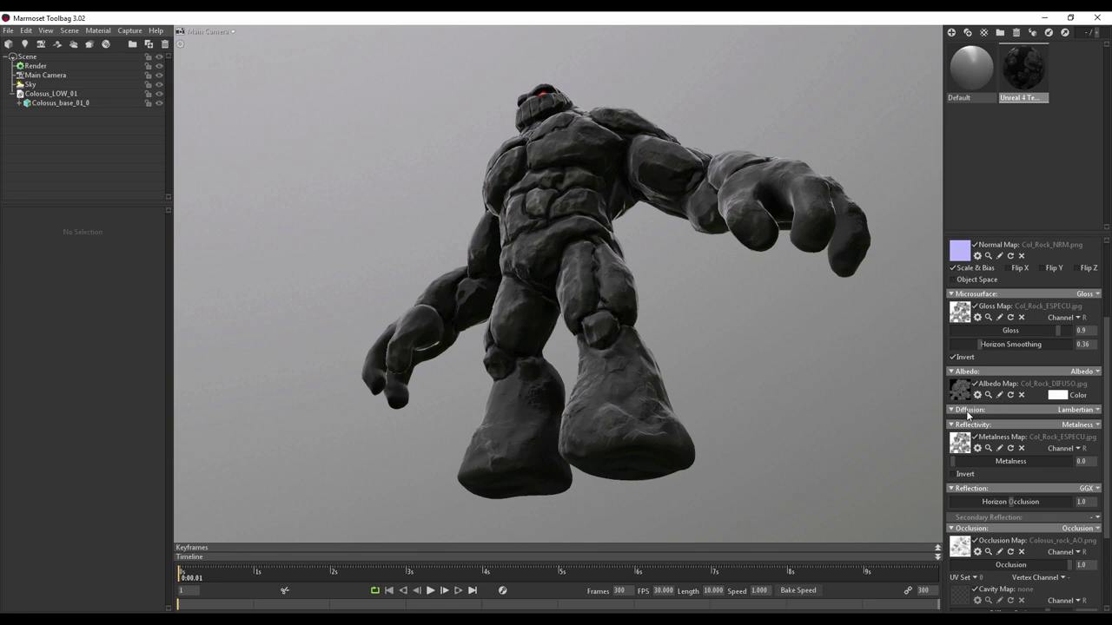
- Switch the material's Reflectivity model to Specular
left_click(1089, 425)
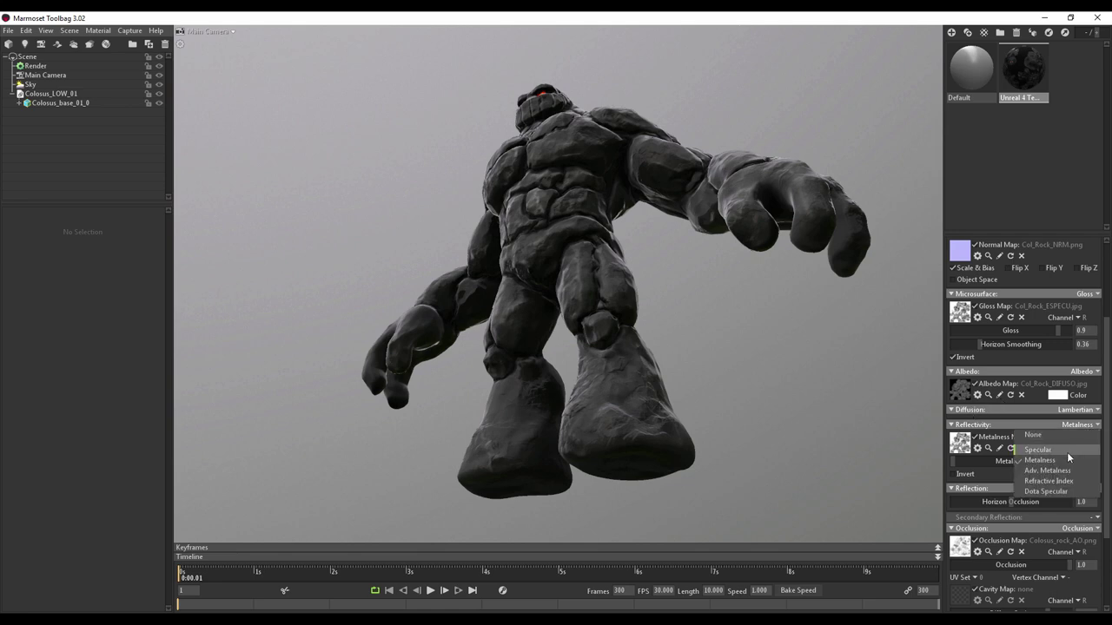
left_click(1057, 451)
mouse_move(912, 447)
left_mouse_down()
mouse_move(792, 451)
mouse_move(840, 446)
left_mouse_up()
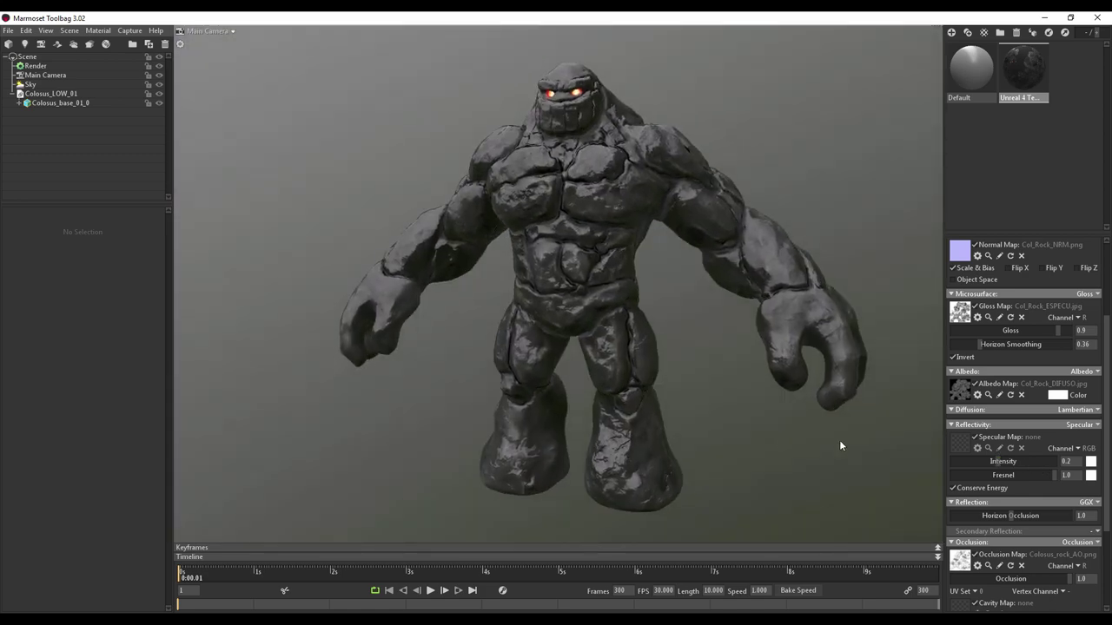
mouse_move(1012, 470)
left_mouse_down()
mouse_move(938, 468)
mouse_move(960, 460)
left_mouse_up()
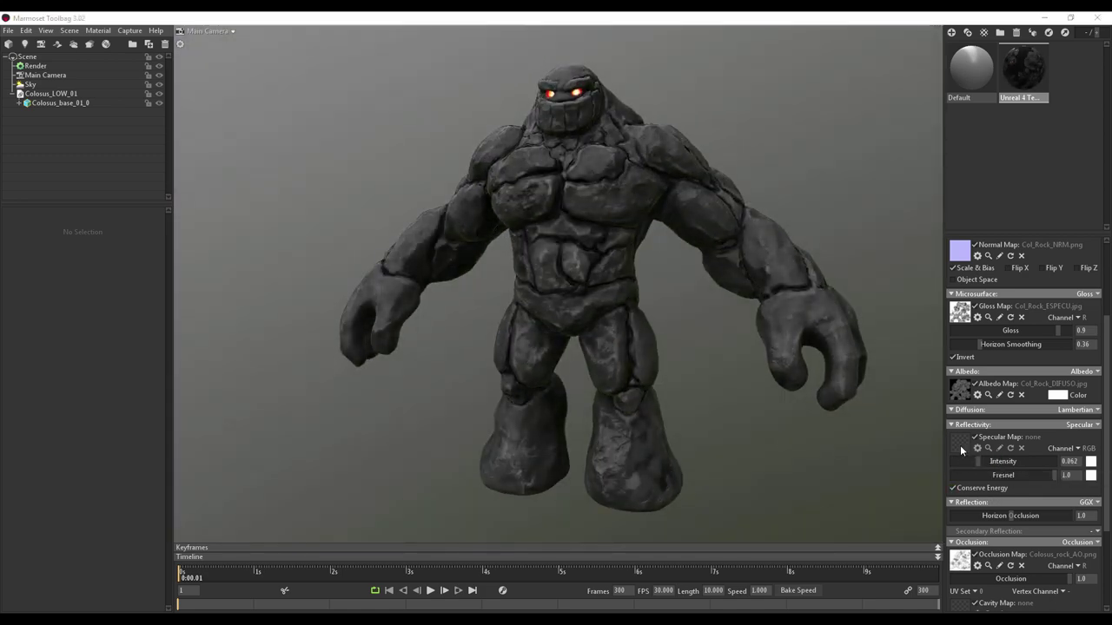
- Load Col_Rock_ESPECU.jpg as the specular map and set intensity to 0.116
left_click(961, 449)
left_click(291, 165)
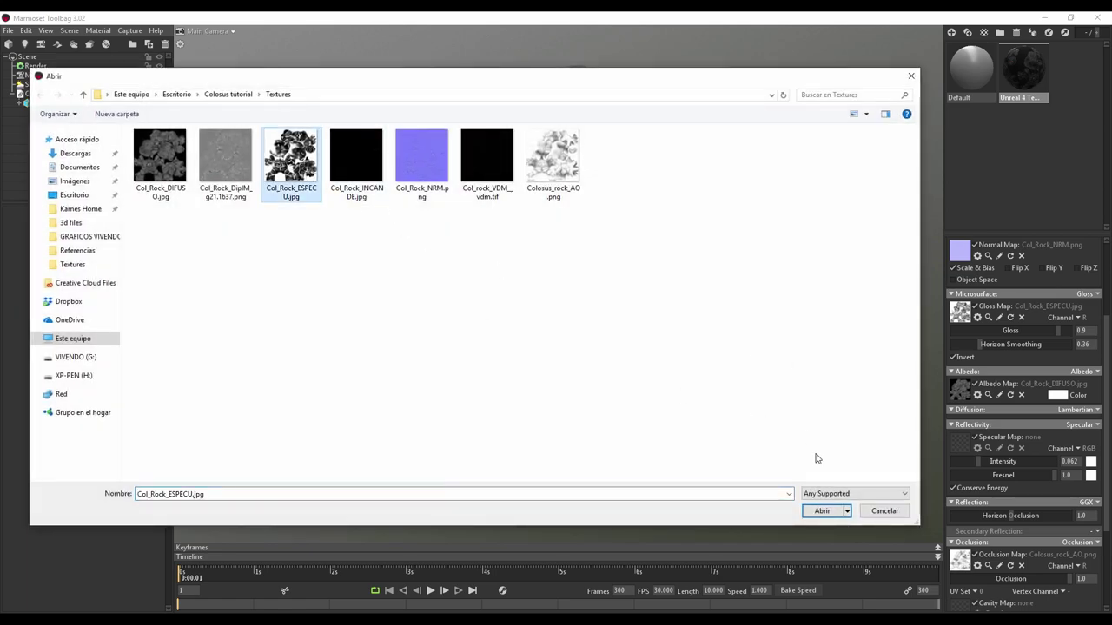
left_click(832, 512)
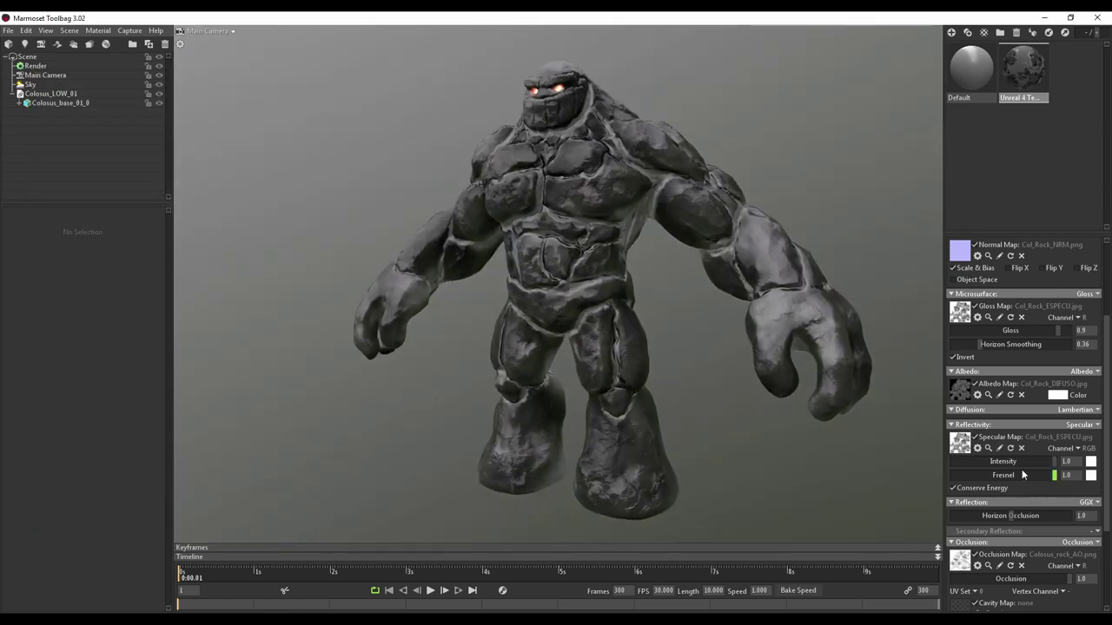
mouse_move(1016, 462)
left_mouse_down()
mouse_move(971, 475)
mouse_move(983, 475)
left_mouse_up()
mouse_move(715, 424)
left_mouse_down()
mouse_move(811, 424)
mouse_move(871, 489)
mouse_move(793, 441)
mouse_move(556, 417)
mouse_move(345, 422)
mouse_move(427, 377)
mouse_move(705, 423)
mouse_move(764, 392)
mouse_move(404, 318)
mouse_move(675, 372)
mouse_move(593, 356)
left_mouse_up()
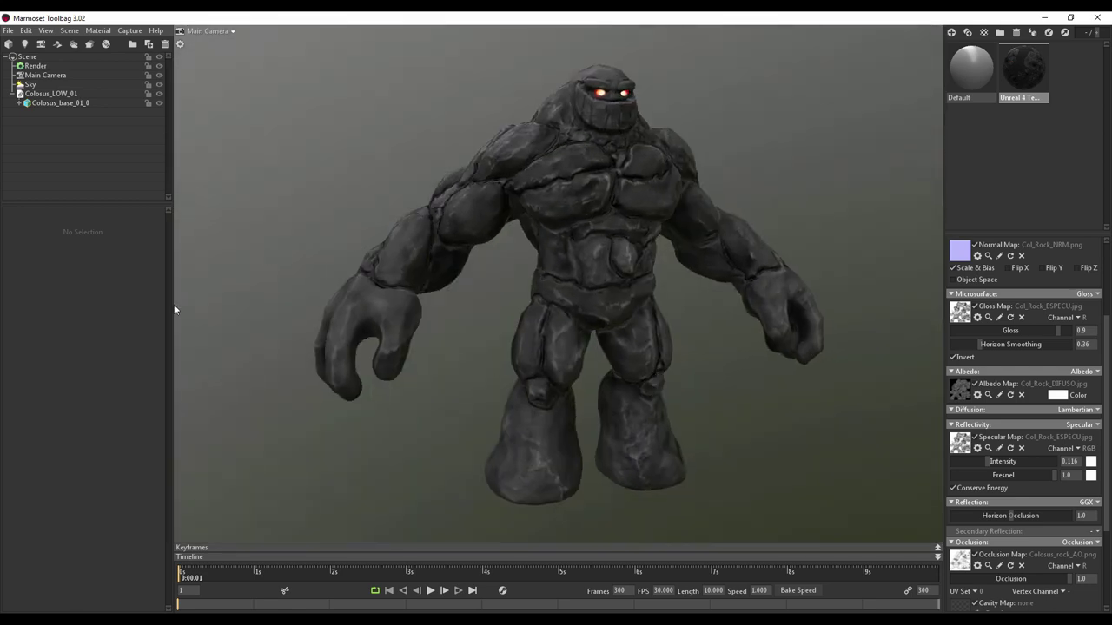
- Select the Sky and preview the Forest Path, Castle Sunset and Indoor Fluorescents presets
left_click(40, 75)
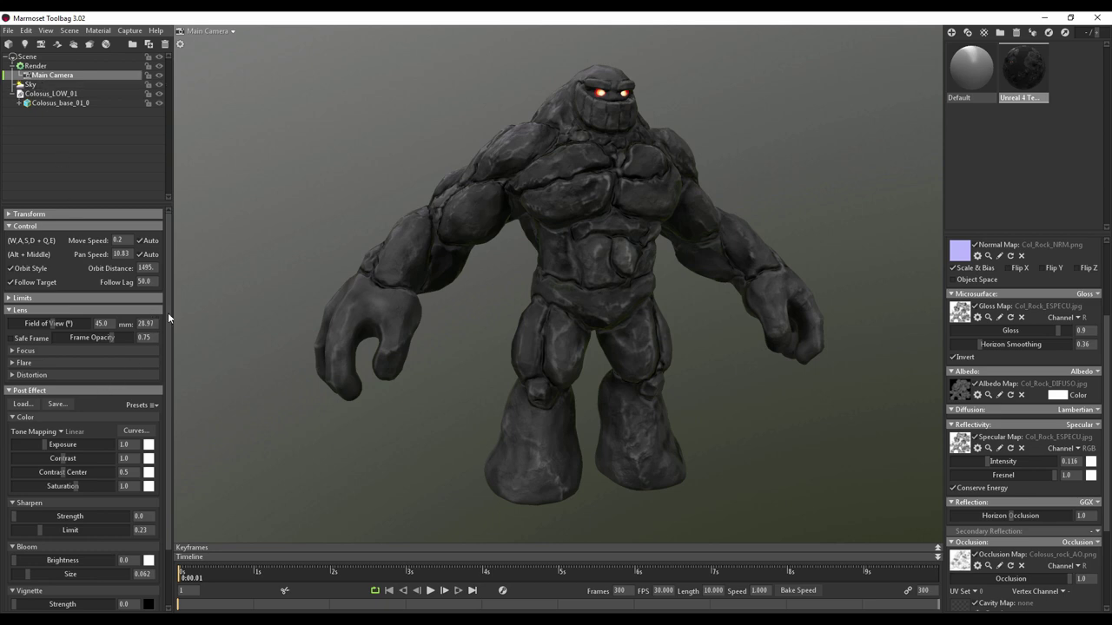
scroll(167, 315, "down", 2)
scroll(170, 324, "up", 2)
left_click(32, 84)
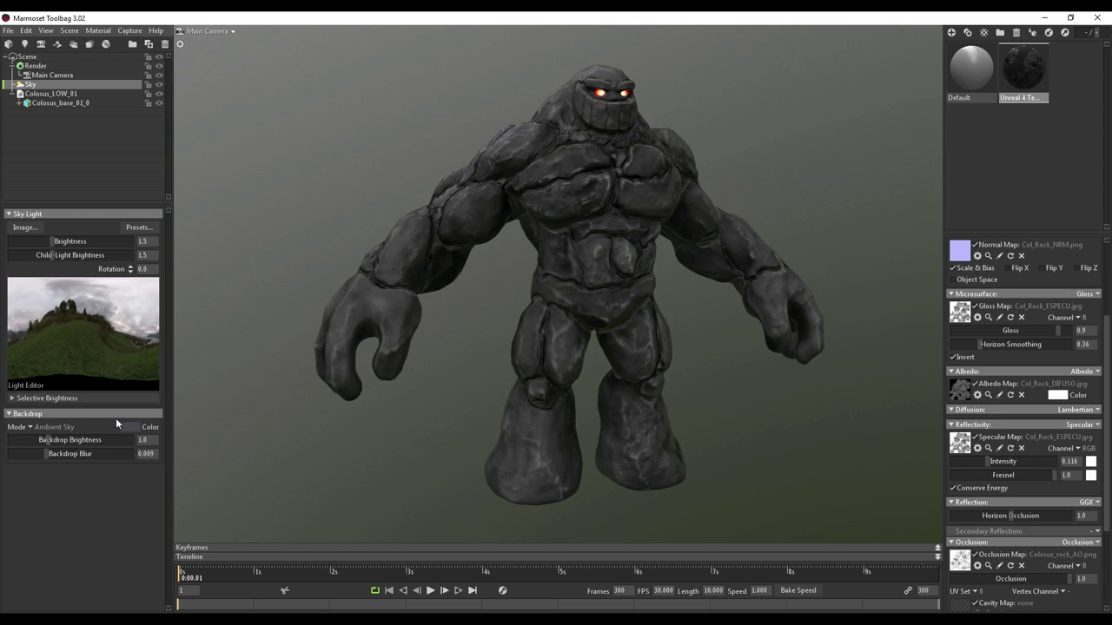
left_click(147, 231)
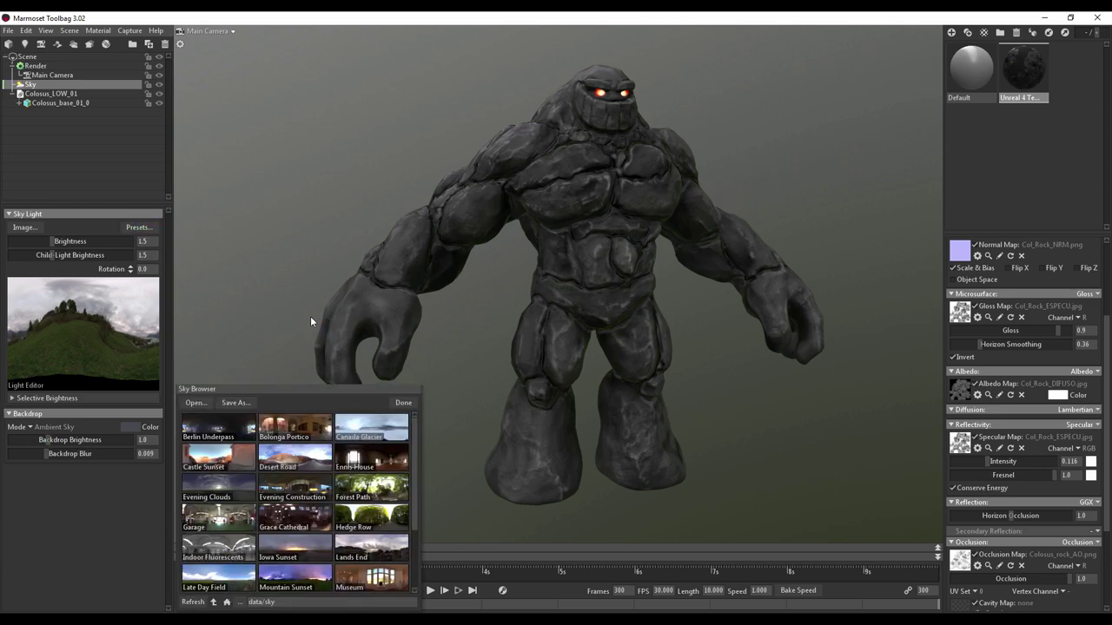
left_click(374, 485)
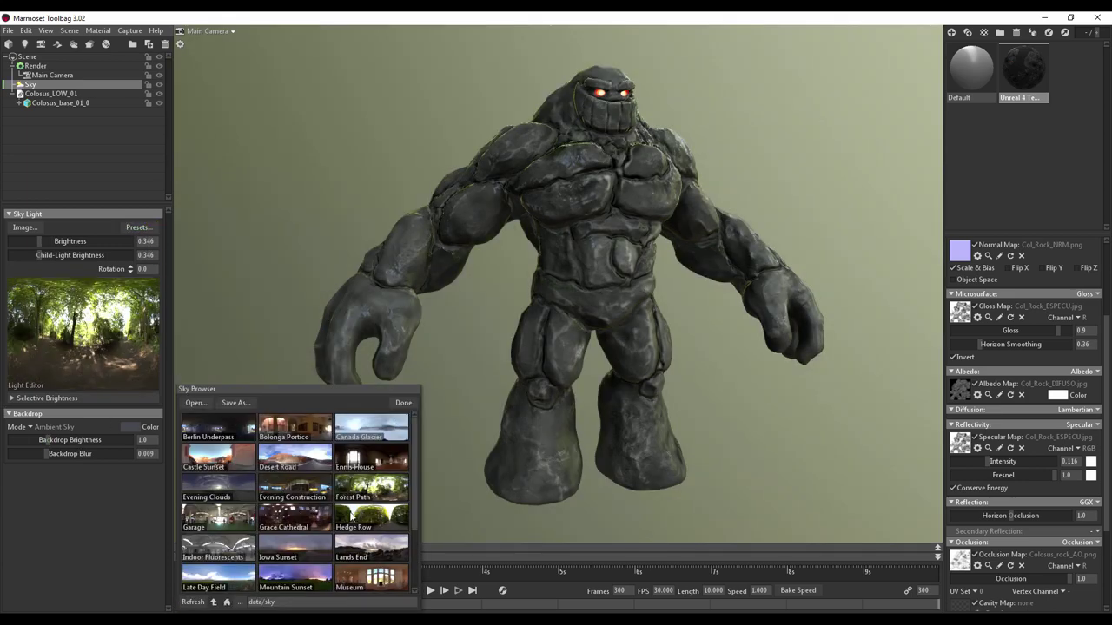
left_click(246, 472)
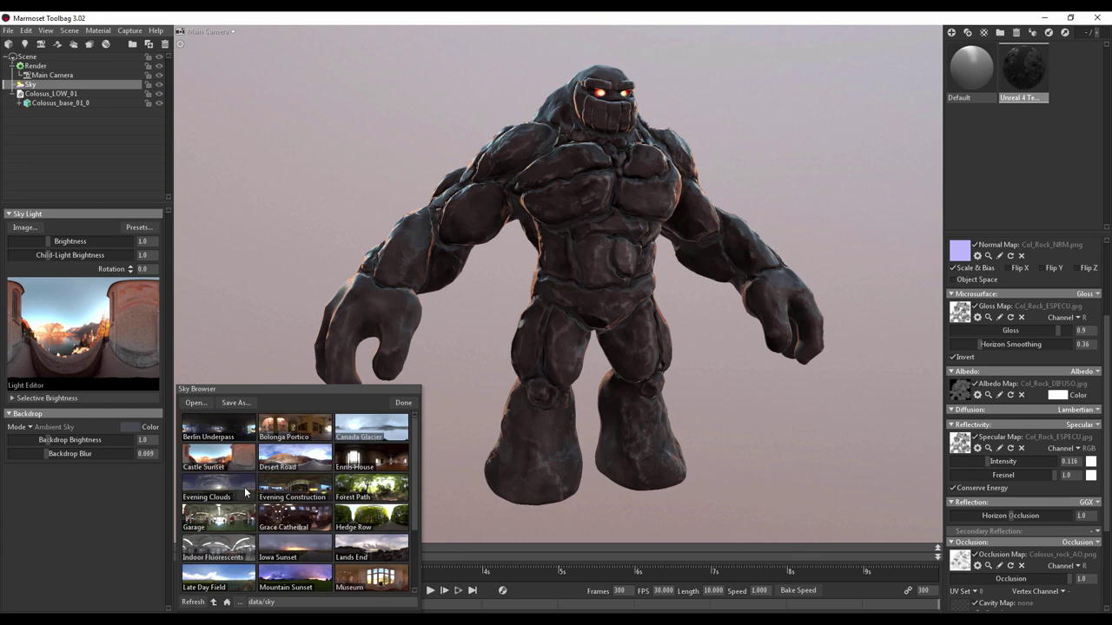
left_click(237, 549)
mouse_move(566, 246)
left_mouse_down()
mouse_move(611, 340)
mouse_move(488, 297)
mouse_move(663, 324)
left_mouse_up()
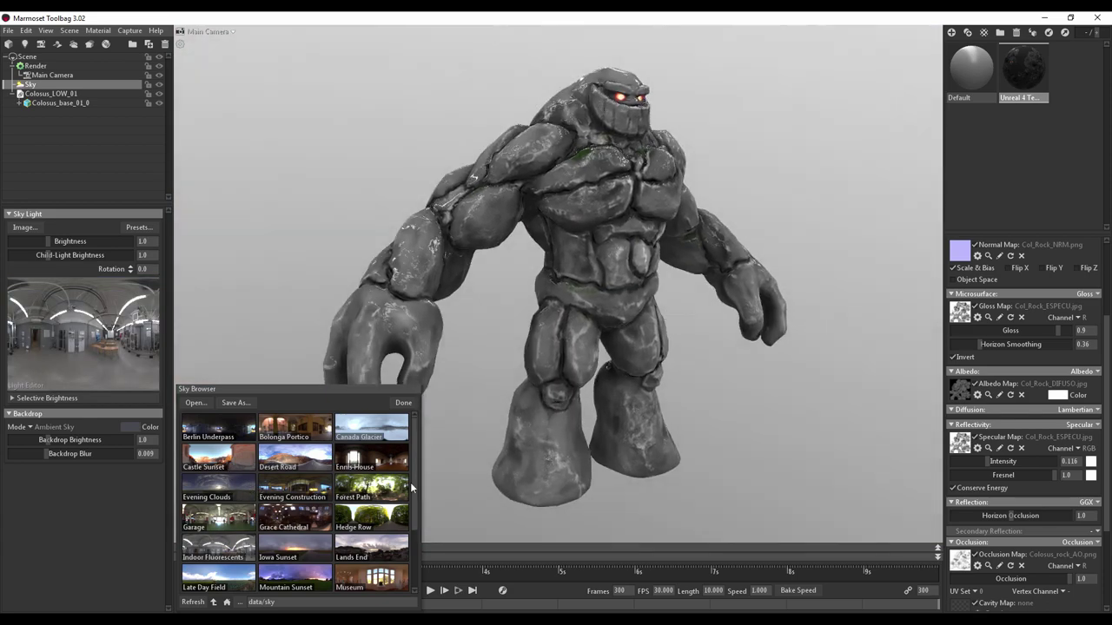
- Try Grace Cathedral, then settle on the Hedge Row sky preset
left_click(309, 527)
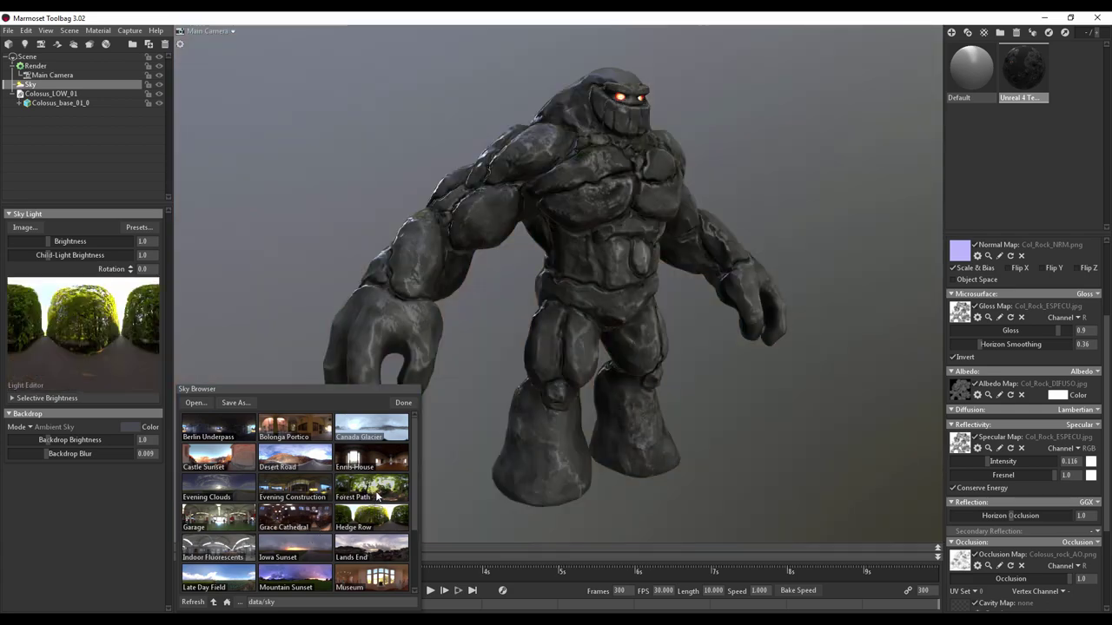
left_click(364, 488)
left_click(366, 522)
left_click_drag(539, 287, 621, 286)
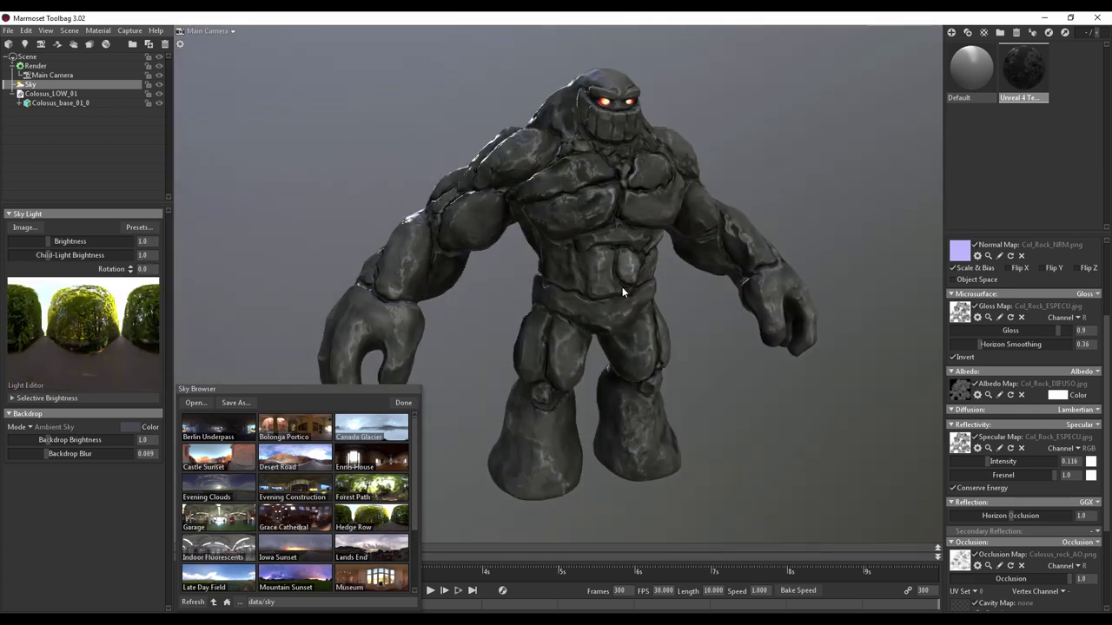
left_click(404, 404)
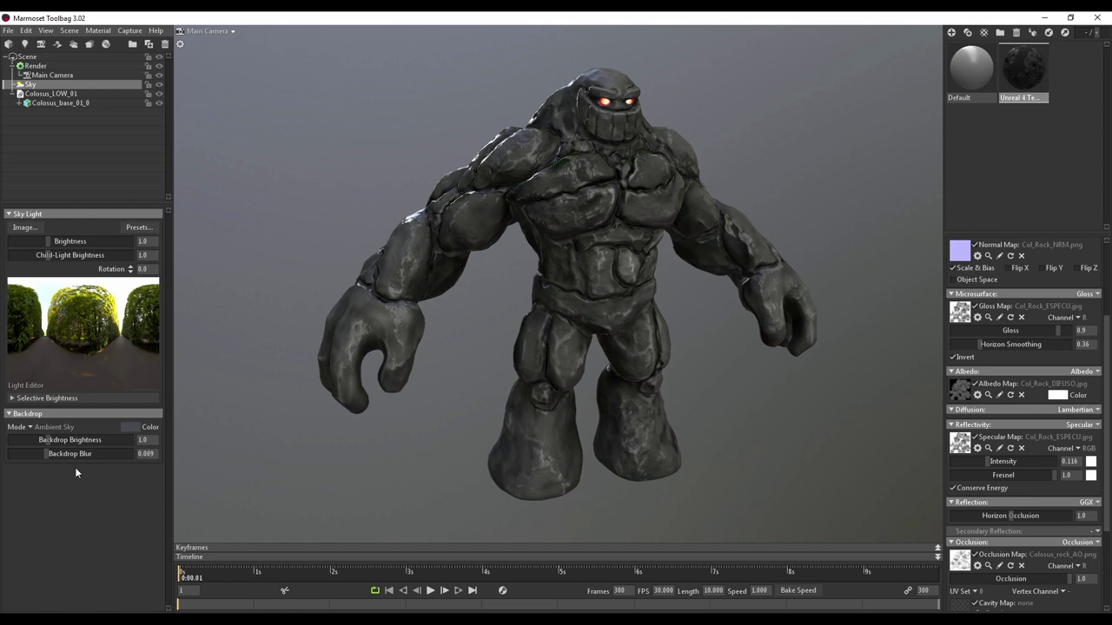
- Set Backdrop Mode to Color and give it a mid-grey colour
left_click(39, 427)
left_click(57, 439)
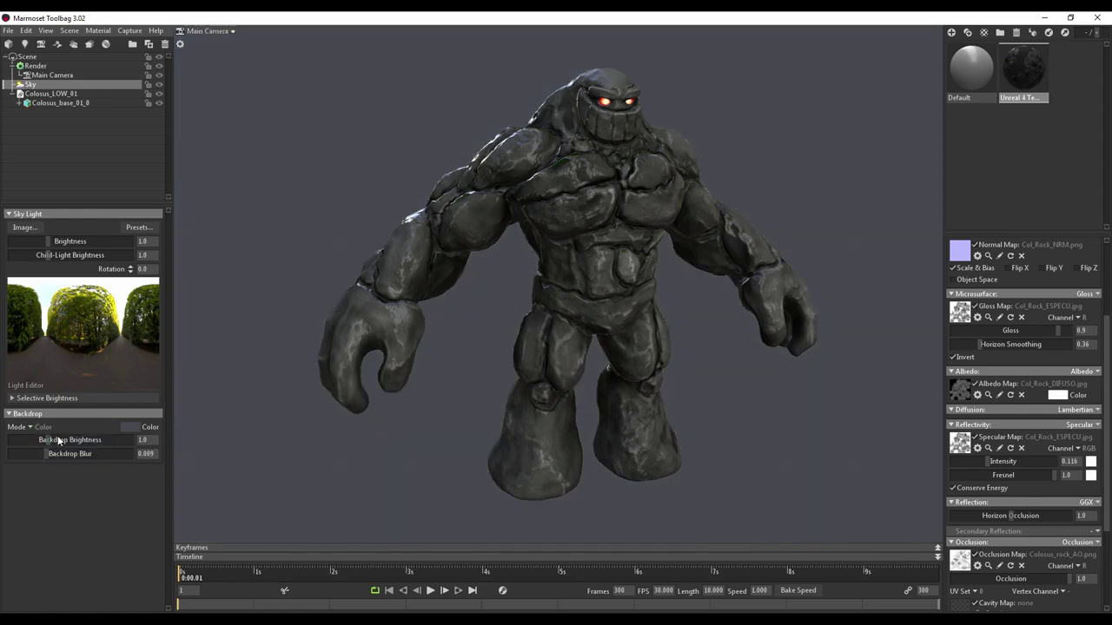
left_click(139, 427)
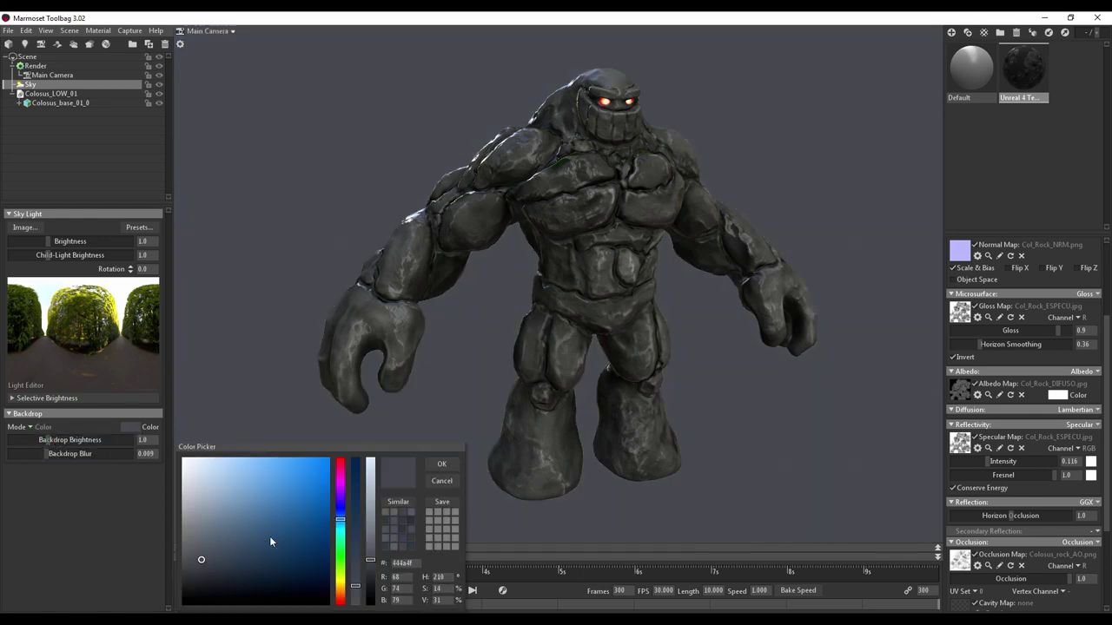
left_click_drag(271, 542, 168, 595)
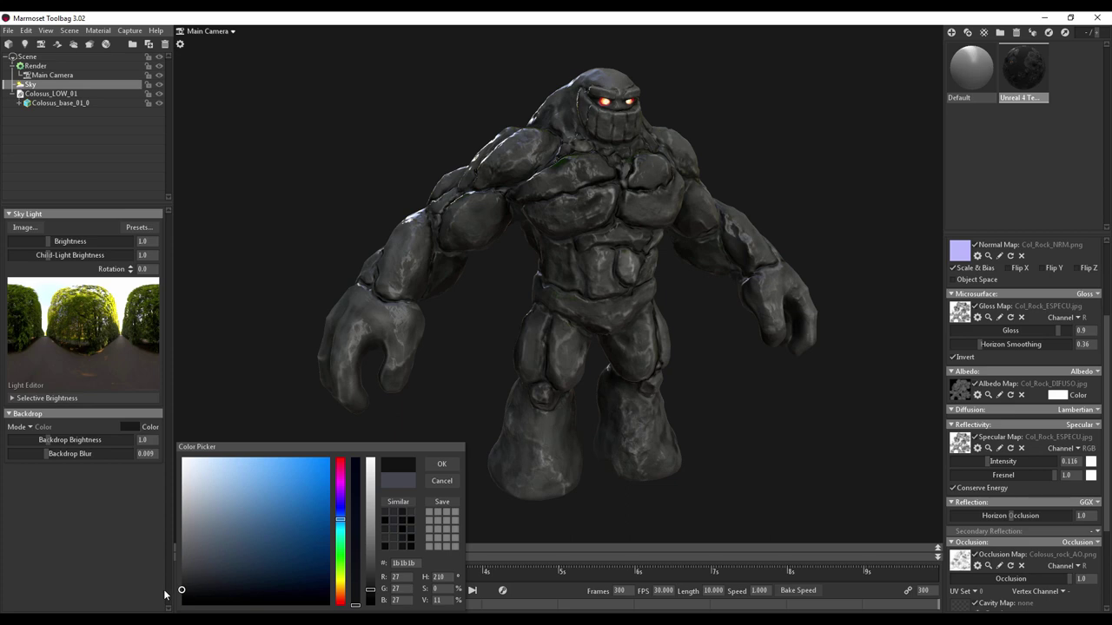
left_click_drag(202, 562, 184, 551)
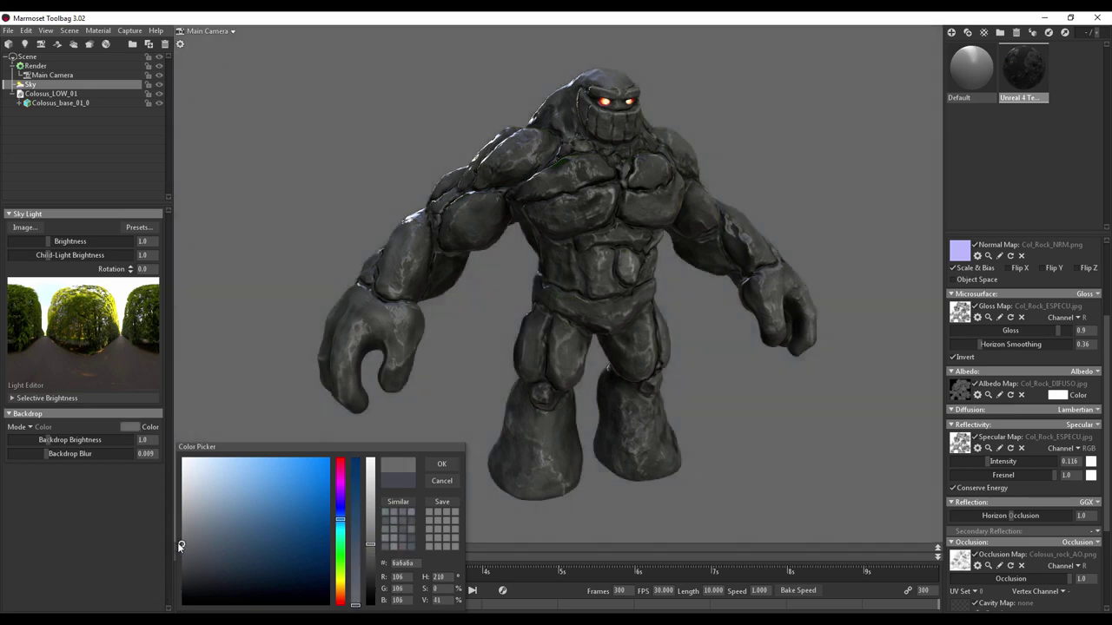
left_click(441, 464)
mouse_move(452, 313)
left_mouse_down()
mouse_move(648, 304)
mouse_move(749, 280)
mouse_move(604, 236)
mouse_move(632, 290)
mouse_move(384, 258)
left_mouse_up()
left_click(51, 128)
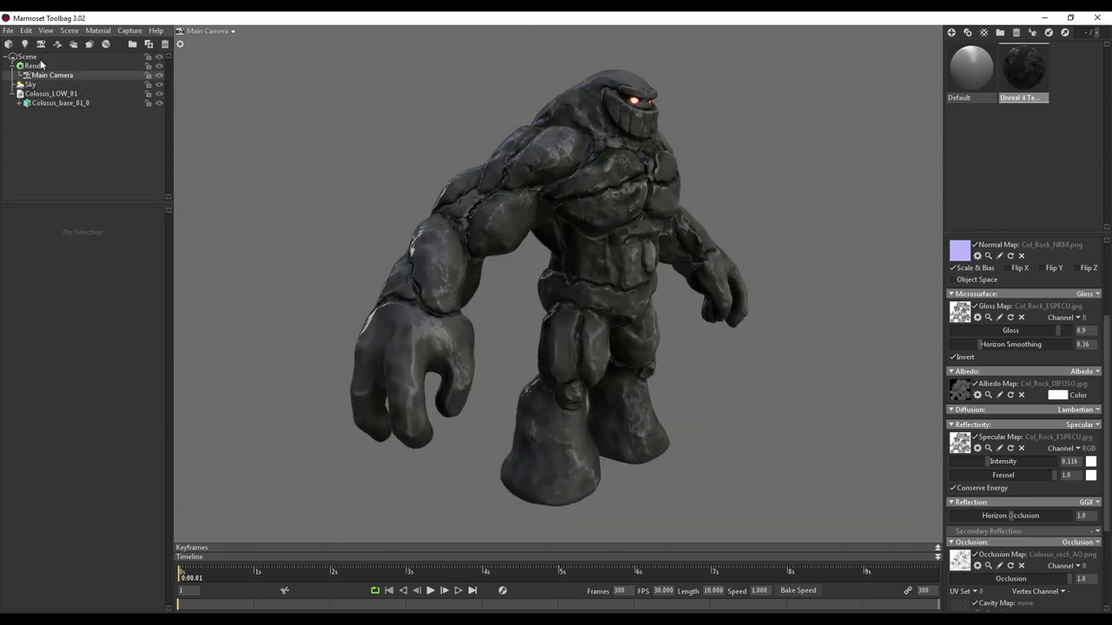
- Add an omni light and position it above the golem
left_click(24, 44)
left_click_drag(621, 253, 552, 256)
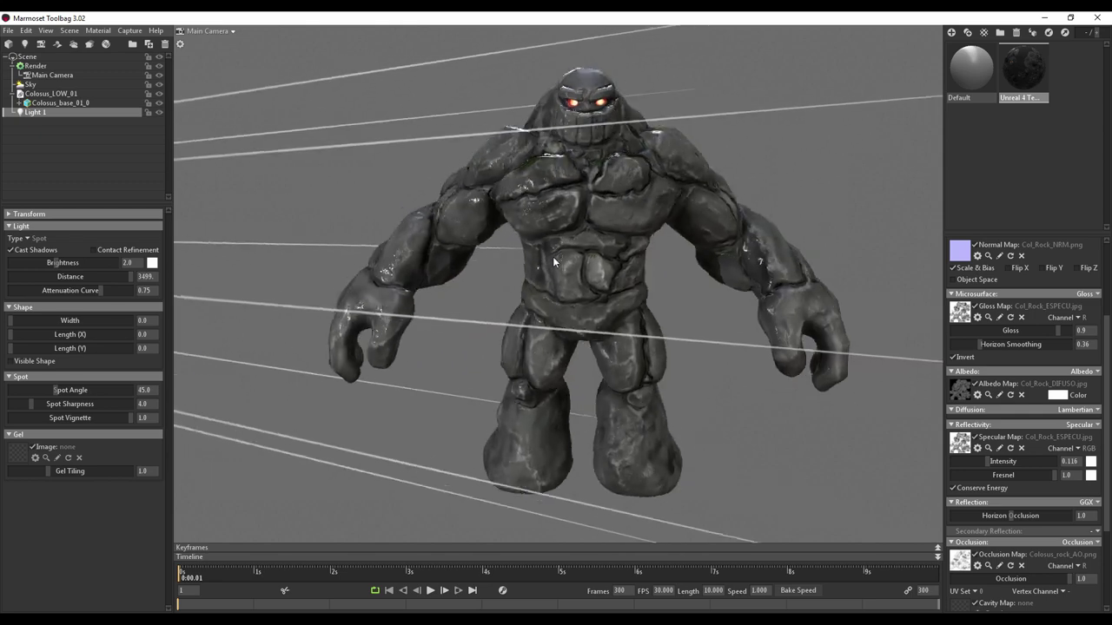
left_click(39, 238)
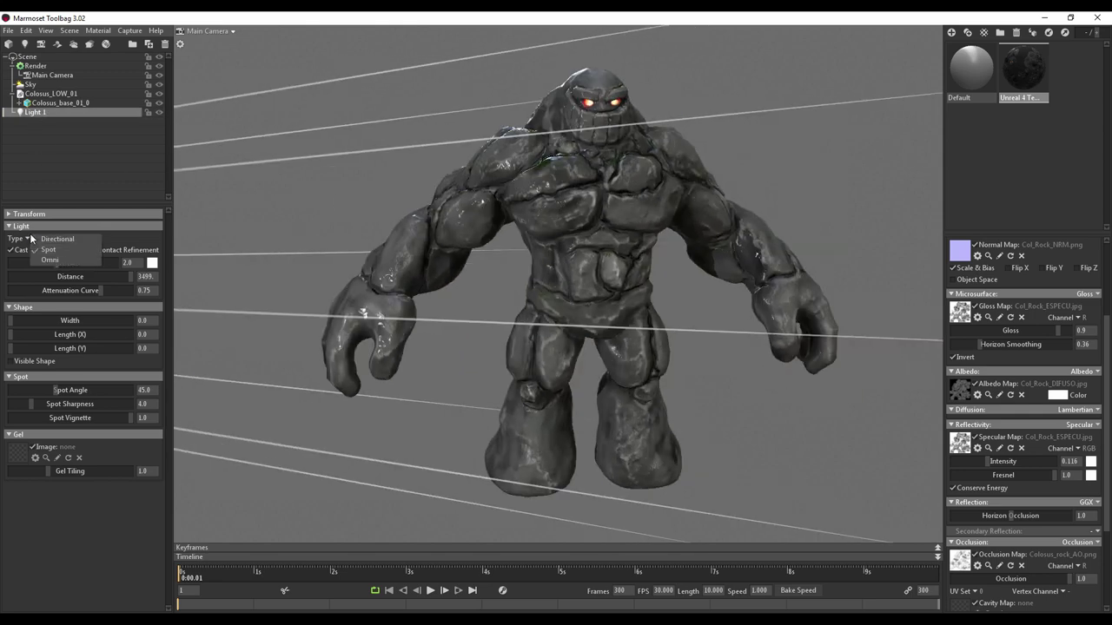
left_click(55, 259)
scroll(538, 244, "down", 5)
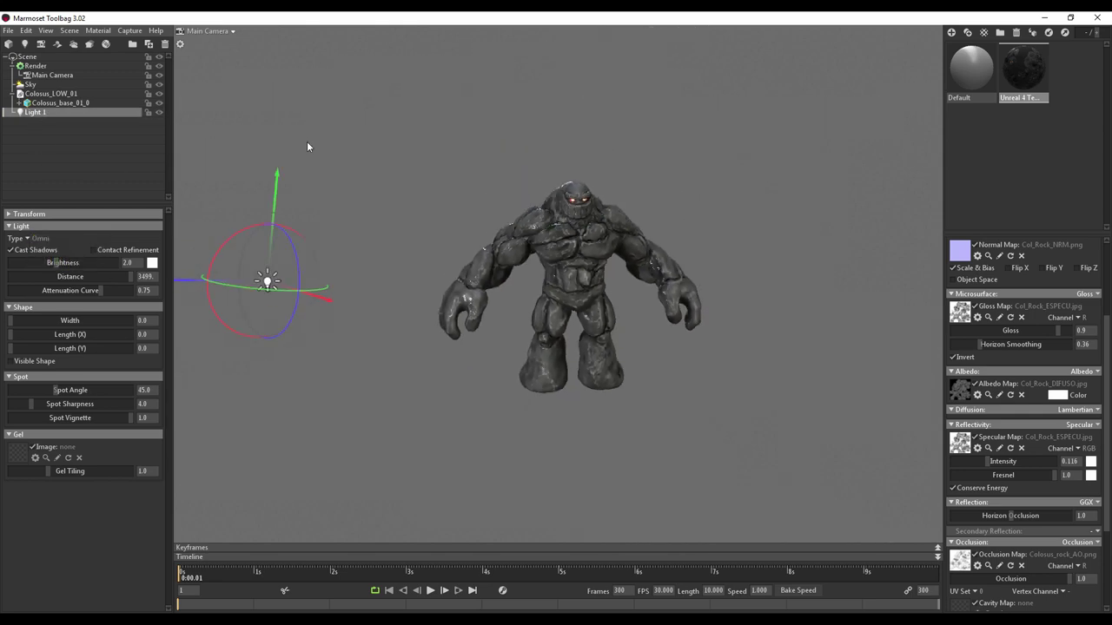
left_click_drag(307, 141, 460, 338)
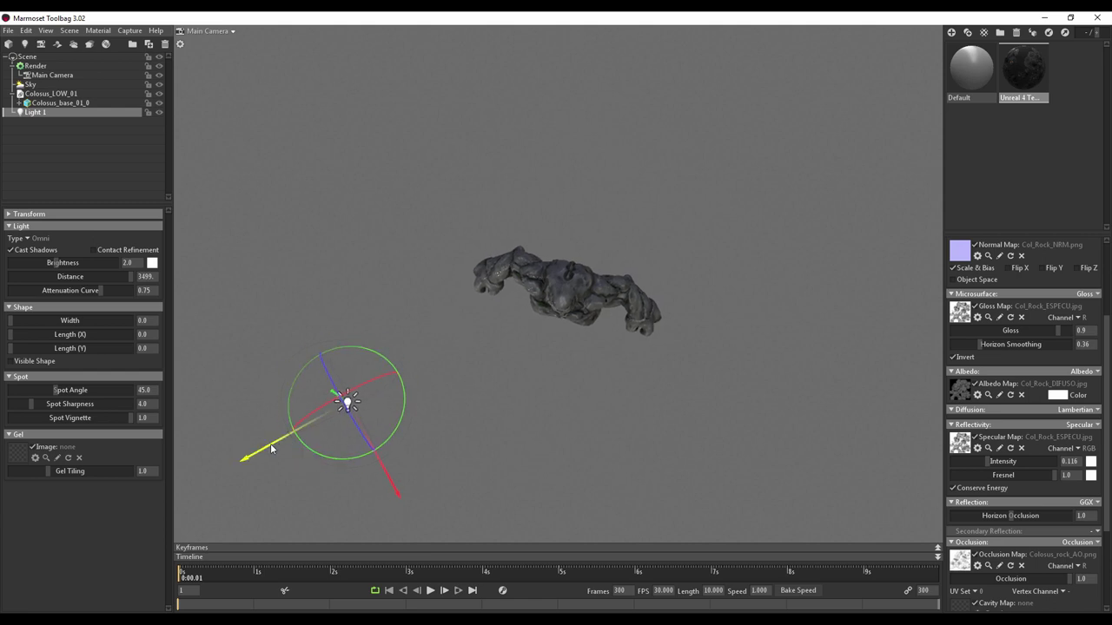
left_click_drag(286, 445, 419, 369)
left_click_drag(497, 398, 439, 333)
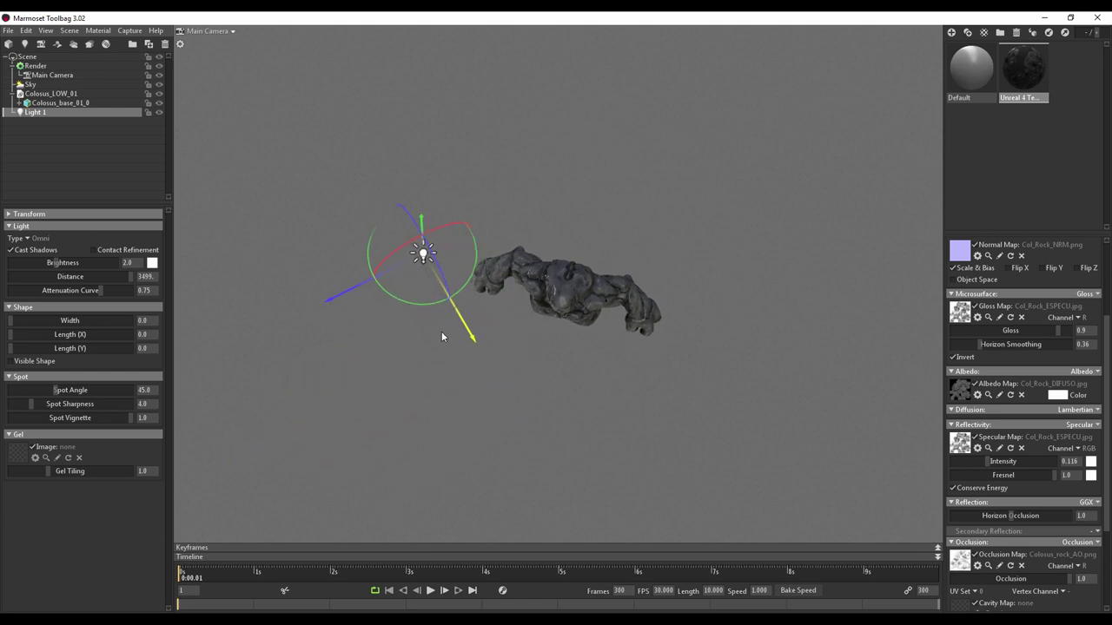
left_click_drag(330, 330, 435, 257)
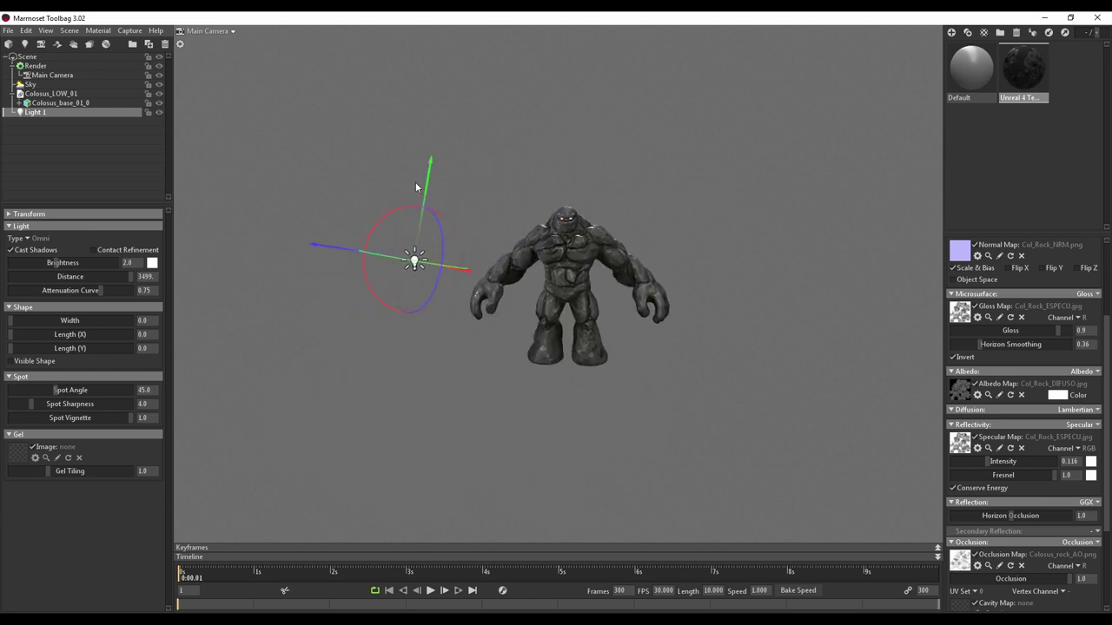
left_click_drag(428, 156, 448, 26)
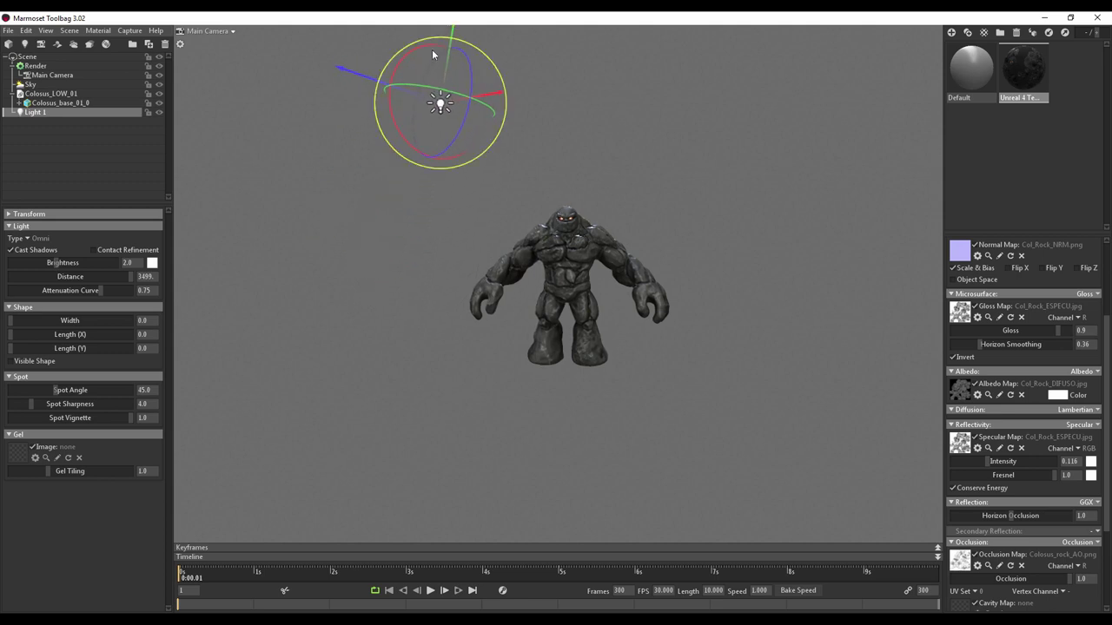
- Give the light a pale yellow colour and brightness 8.99
left_click(152, 263)
left_click_drag(353, 536, 340, 581)
left_click_drag(216, 474, 242, 470)
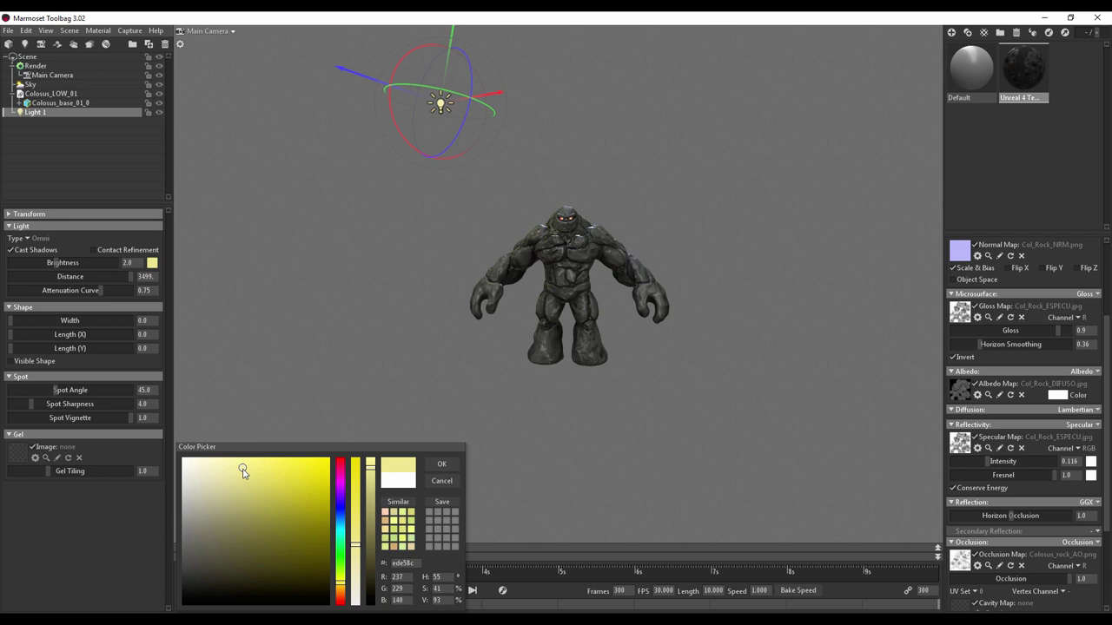
left_click(430, 464)
left_click_drag(61, 262, 80, 262)
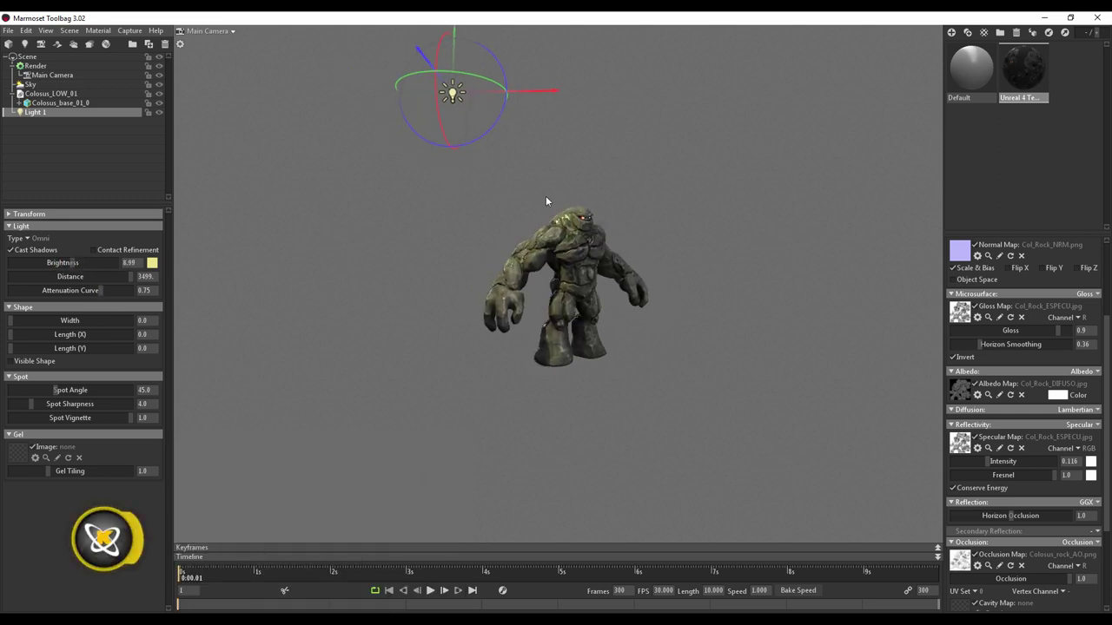
left_click_drag(545, 199, 594, 295)
scroll(593, 295, "up", 5)
mouse_move(549, 220)
left_mouse_down()
mouse_move(478, 212)
mouse_move(256, 230)
mouse_move(321, 236)
mouse_move(300, 298)
mouse_move(226, 229)
mouse_move(479, 204)
mouse_move(456, 248)
mouse_move(474, 190)
mouse_move(531, 238)
left_mouse_up()
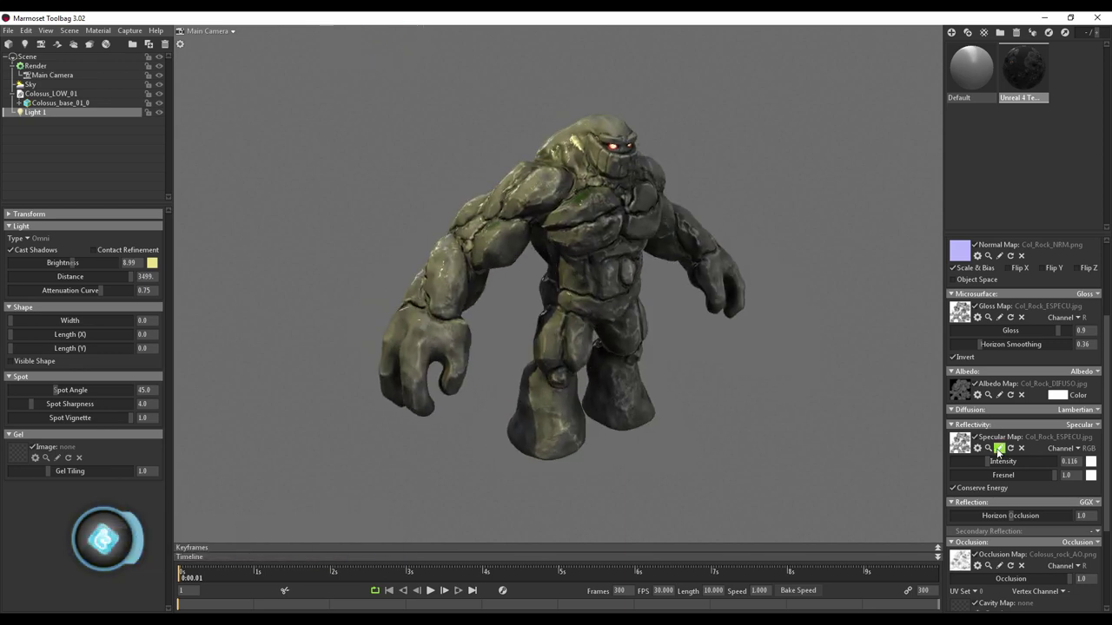
- Lower the rock material's Specular Intensity to 0.0
left_click_drag(990, 461, 935, 465)
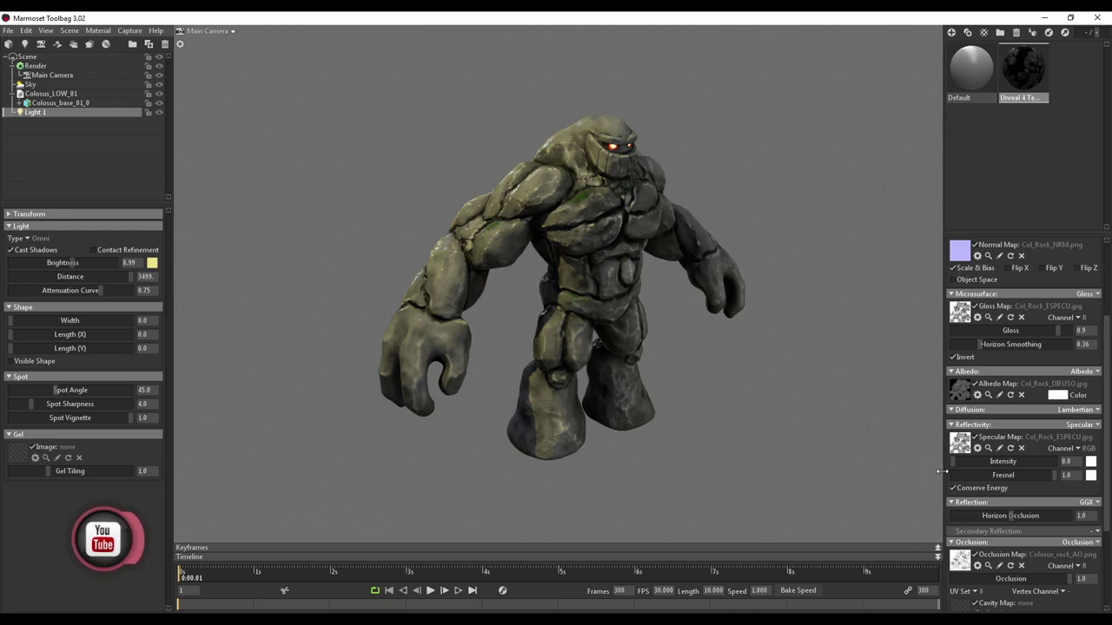
mouse_move(834, 417)
left_mouse_down()
mouse_move(655, 385)
mouse_move(603, 412)
mouse_move(771, 413)
mouse_move(769, 478)
mouse_move(667, 329)
mouse_move(592, 357)
mouse_move(837, 430)
mouse_move(934, 388)
mouse_move(677, 417)
mouse_move(613, 278)
mouse_move(654, 308)
mouse_move(630, 330)
mouse_move(640, 339)
left_mouse_up()
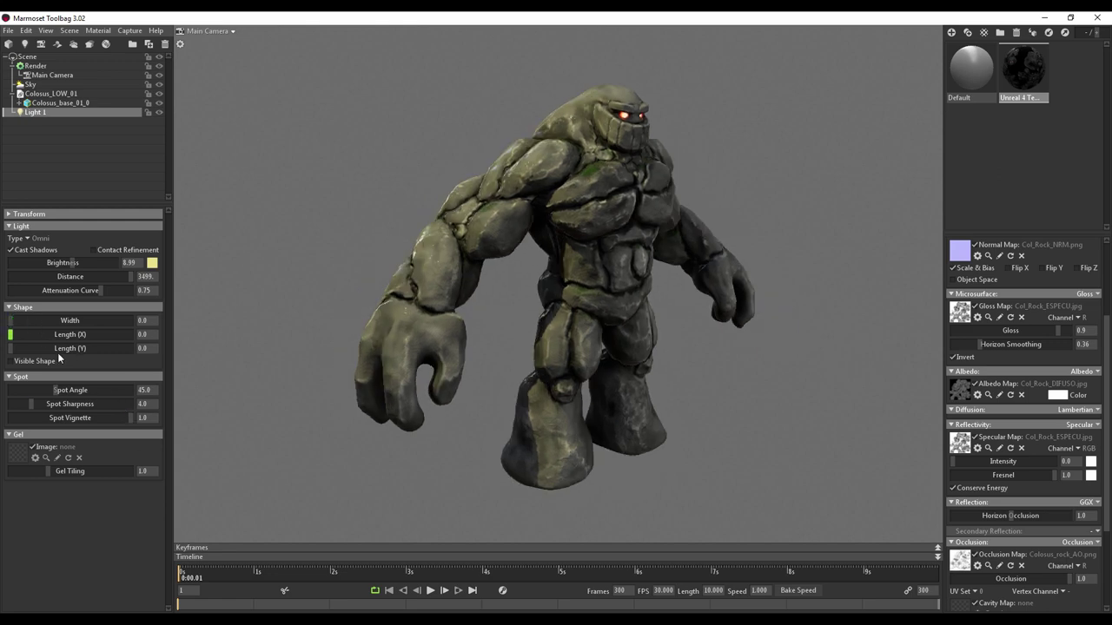
- Give Main Camera exposure 1.45, sharpen 1.368, bloom 0.024 and vignette 0.777
left_click(42, 74)
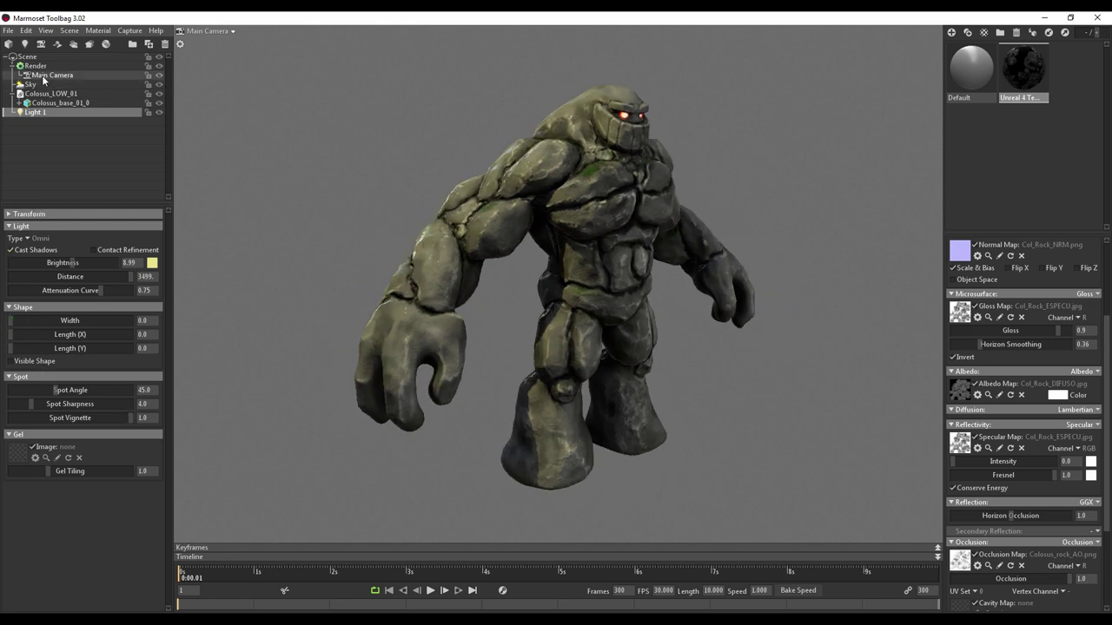
scroll(170, 305, "down", 3)
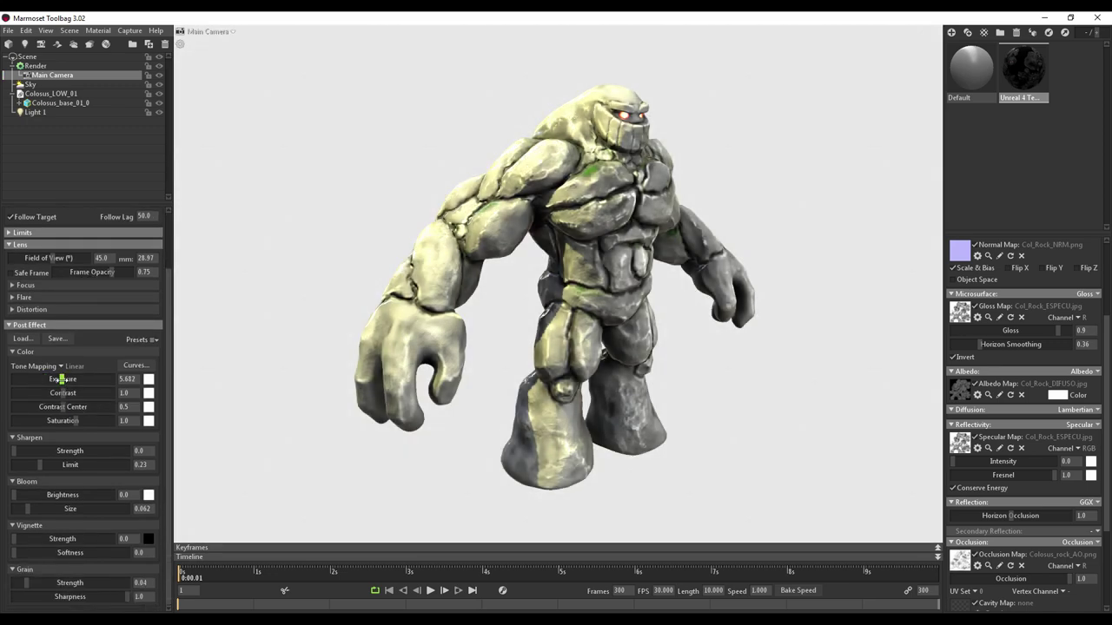
left_click_drag(55, 382, 54, 384)
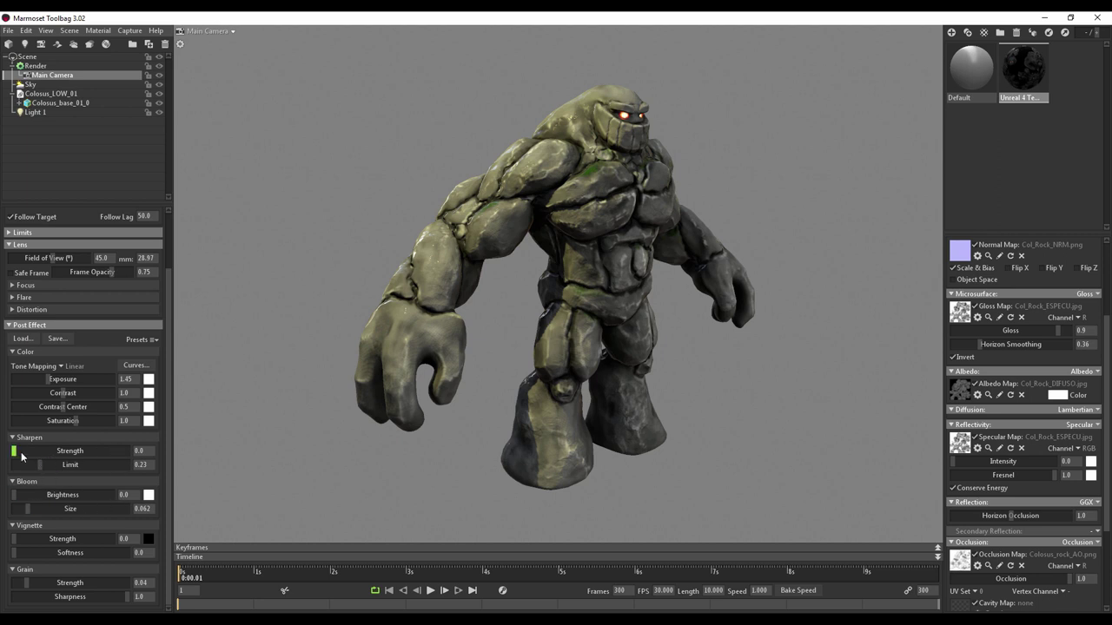
left_click_drag(62, 453, 69, 453)
mouse_move(15, 495)
left_mouse_down()
mouse_move(54, 495)
mouse_move(46, 502)
left_mouse_up()
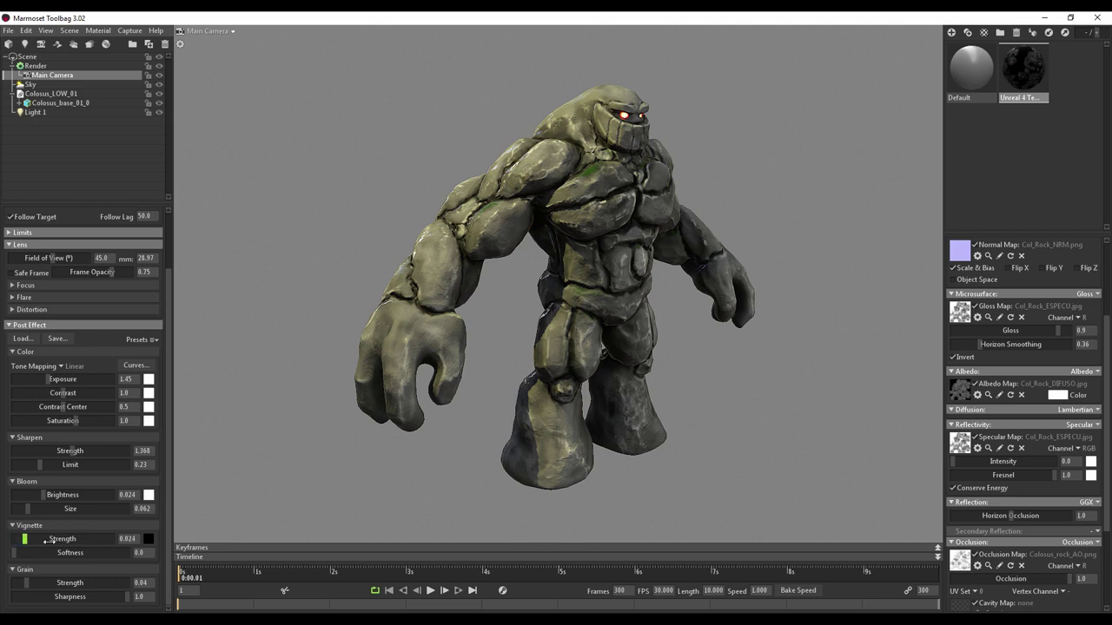
left_click_drag(48, 540, 112, 538)
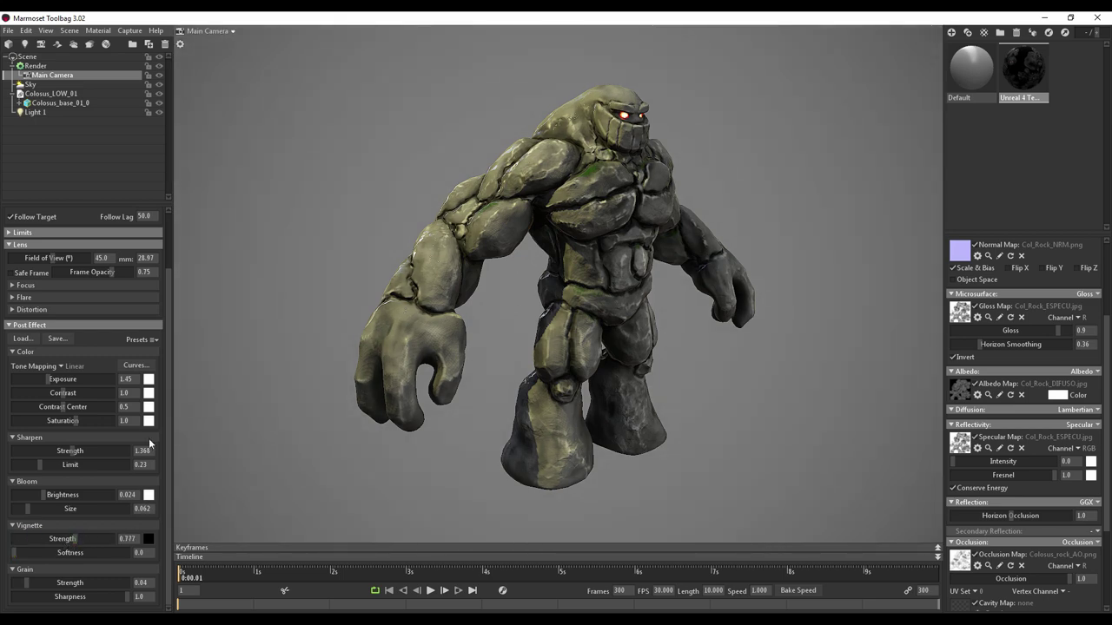
left_click(13, 286)
- Enable depth of field with a focus distance of 1385
left_click(35, 299)
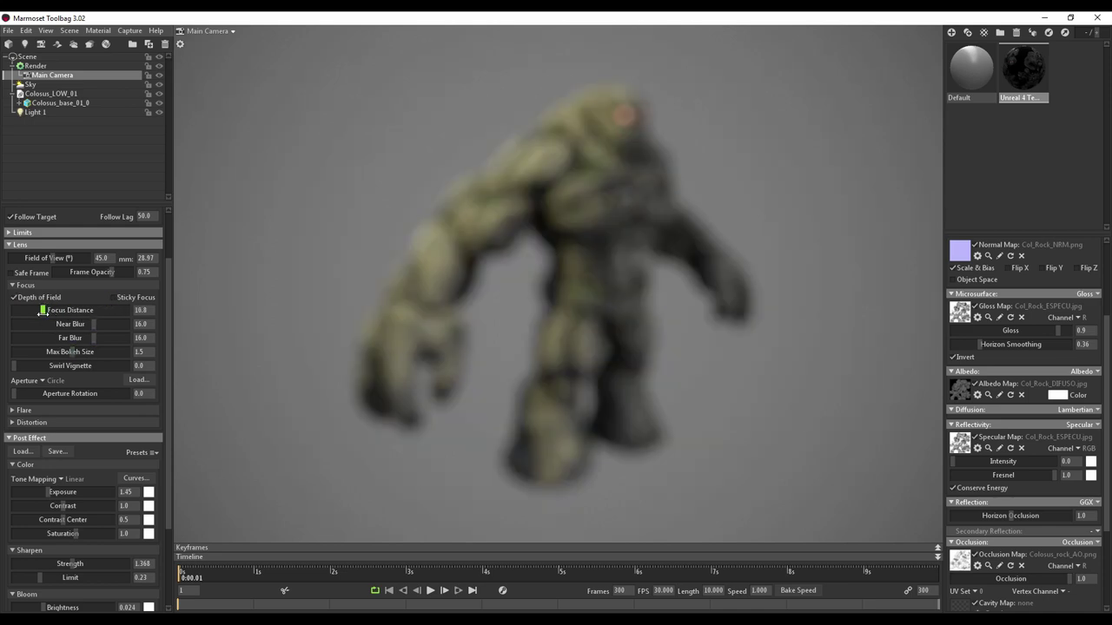
left_click_drag(49, 309, 91, 310)
mouse_move(429, 253)
left_mouse_down()
mouse_move(483, 253)
mouse_move(439, 253)
left_mouse_up()
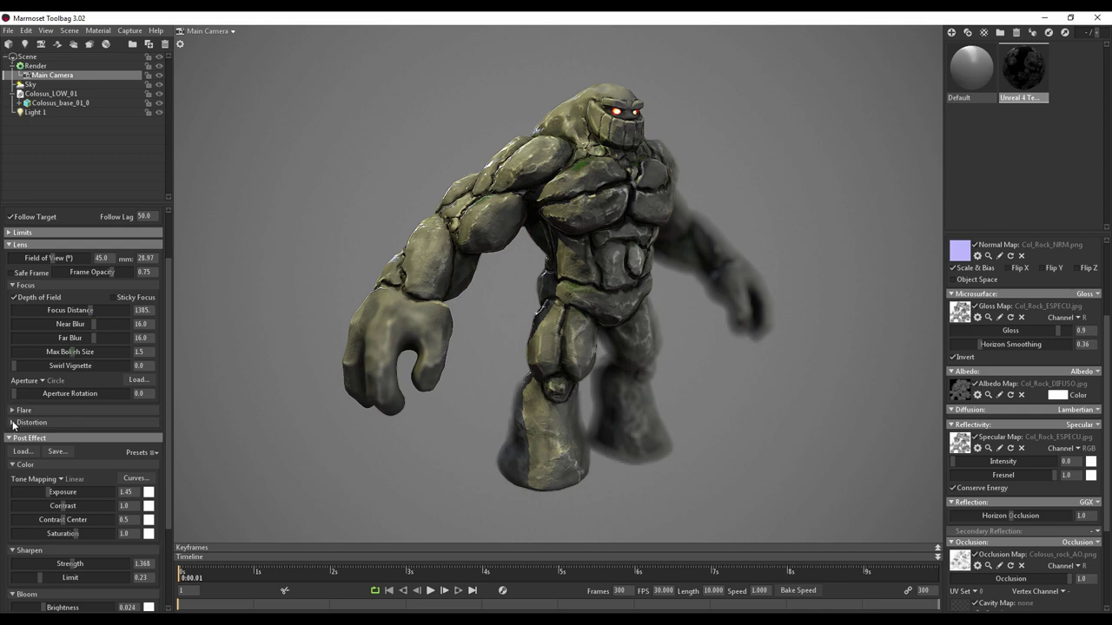
left_click(8, 246)
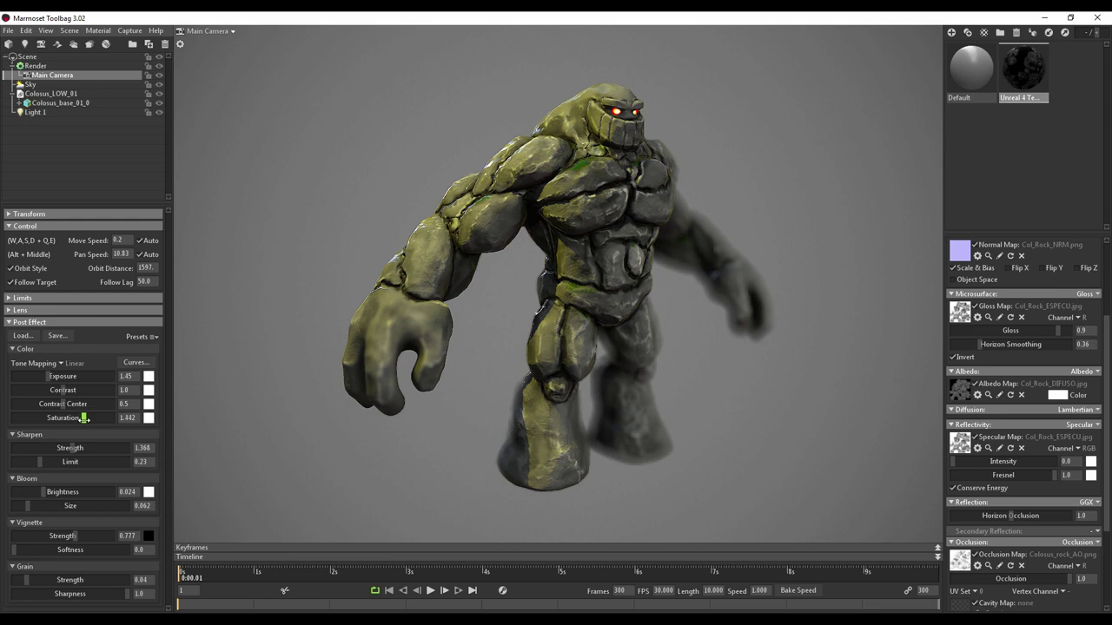
- Set camera colour to saturation 1.442 and contrast center 0.547
left_click_drag(103, 405, 55, 412)
mouse_move(577, 330)
left_mouse_down()
mouse_move(561, 361)
mouse_move(549, 327)
mouse_move(590, 347)
mouse_move(585, 357)
left_mouse_up()
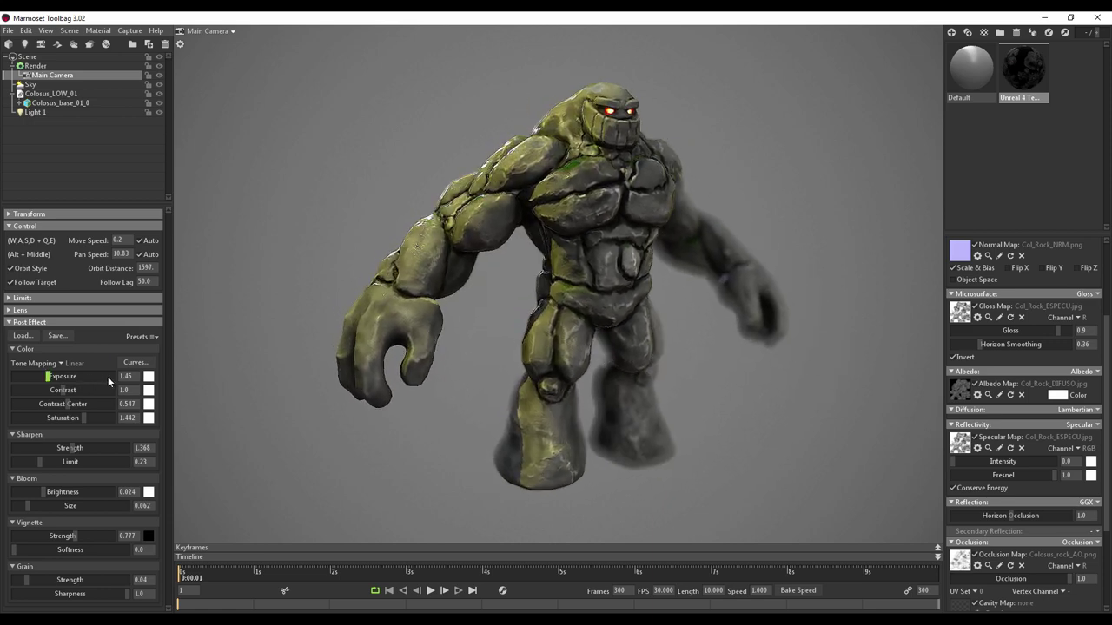
left_click(13, 350)
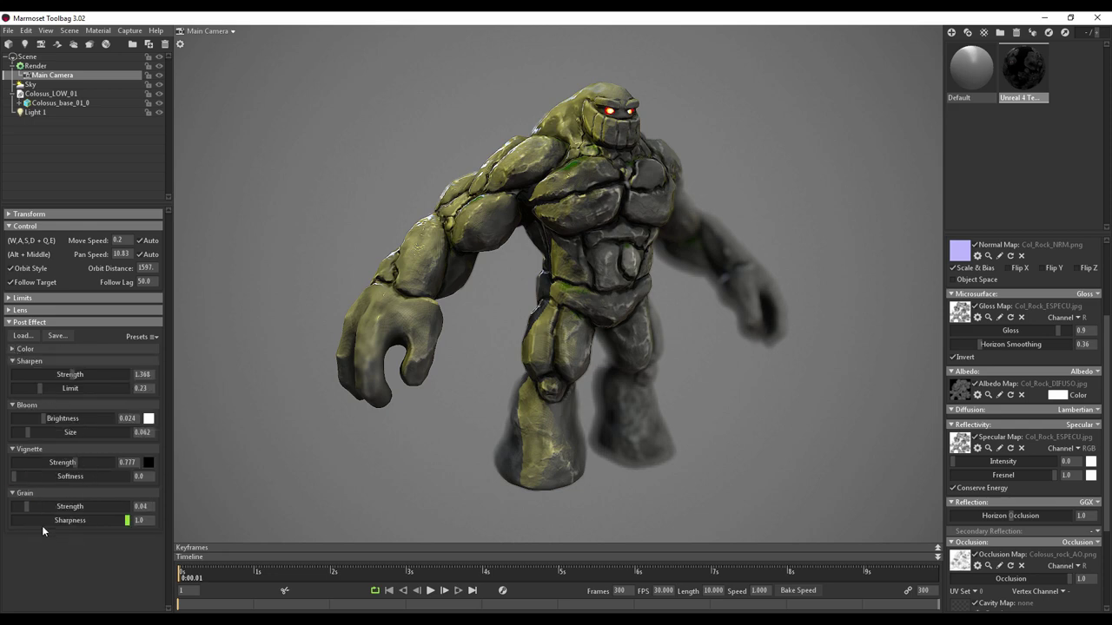
- Add lens chromatic aberration 0.276 and barrel distortion 0.346 to the camera
left_click(8, 310)
left_click_drag(167, 380, 176, 432)
left_click(12, 422)
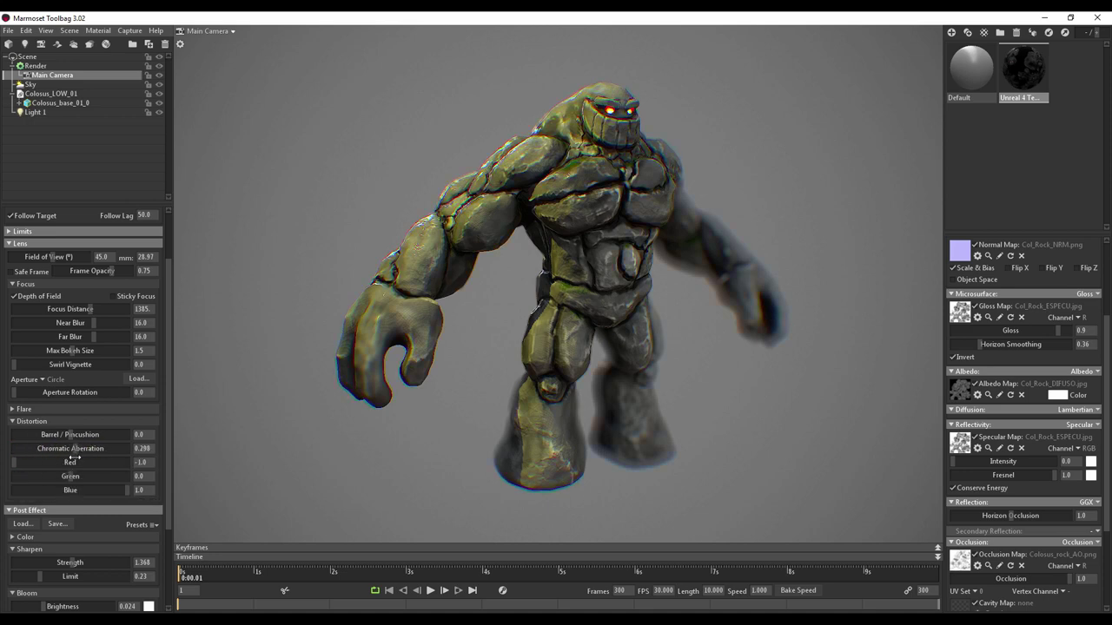
mouse_move(471, 216)
left_mouse_down()
mouse_move(594, 266)
mouse_move(443, 255)
mouse_move(408, 197)
mouse_move(424, 212)
mouse_move(502, 221)
mouse_move(500, 239)
left_mouse_up()
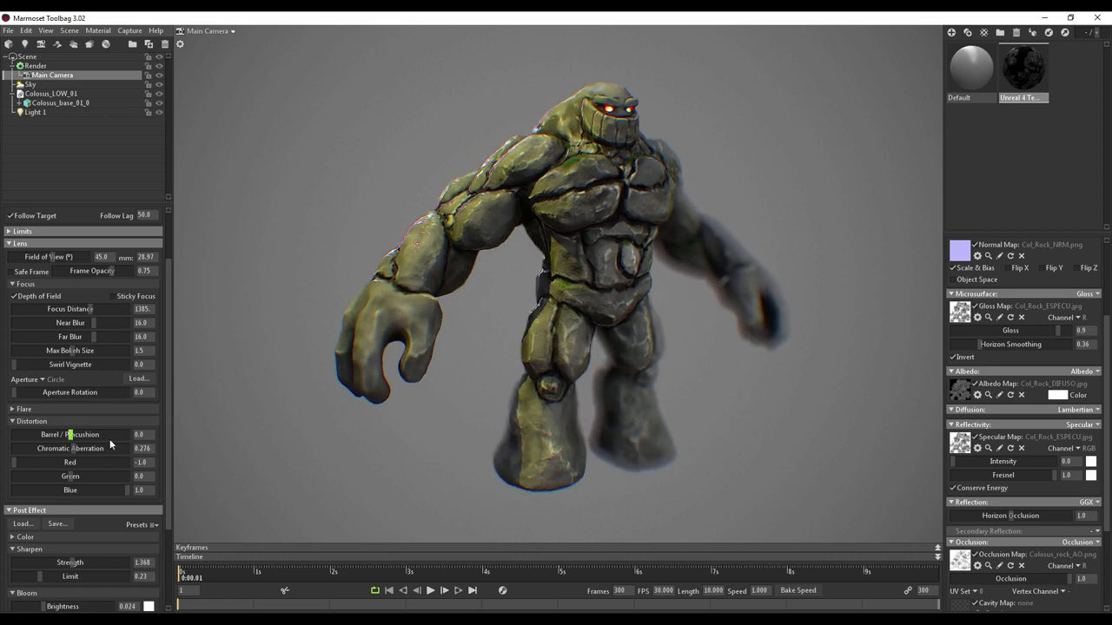
mouse_move(75, 434)
left_mouse_down()
mouse_move(46, 440)
mouse_move(92, 437)
left_mouse_up()
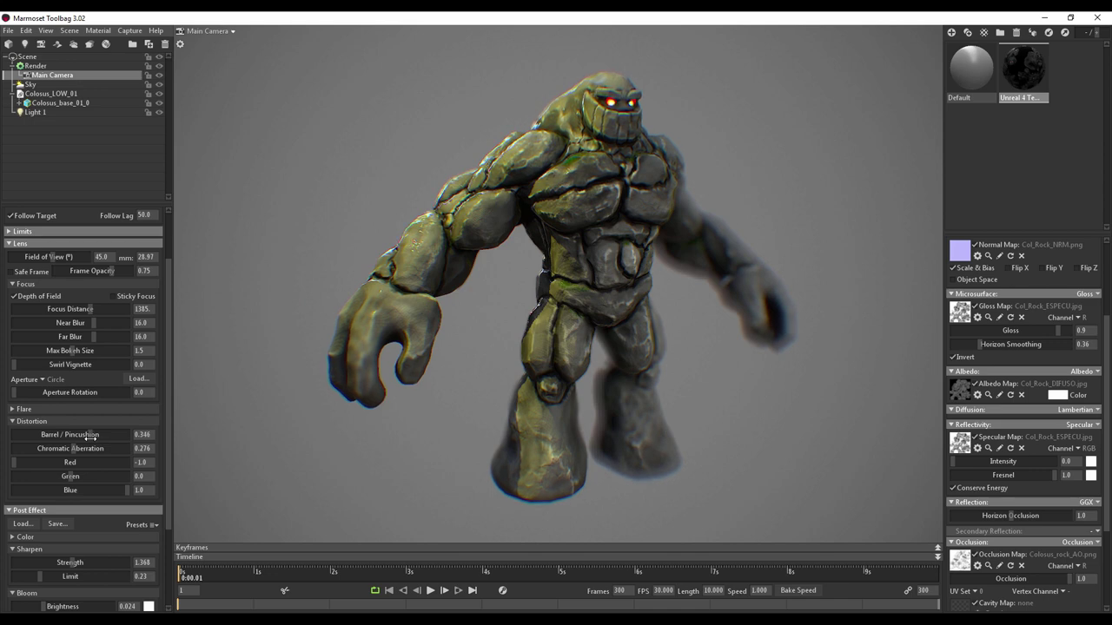
mouse_move(505, 247)
left_mouse_down()
mouse_move(702, 218)
mouse_move(532, 244)
mouse_move(553, 239)
left_mouse_up()
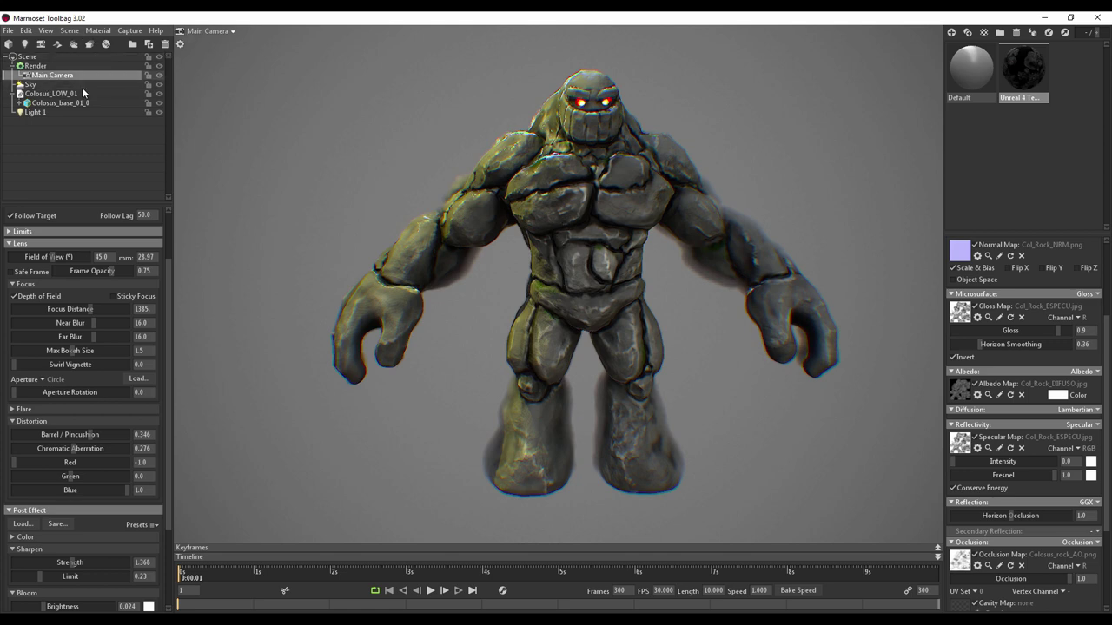
mouse_move(696, 356)
left_mouse_down()
mouse_move(377, 361)
mouse_move(462, 397)
mouse_move(661, 404)
mouse_move(849, 378)
mouse_move(537, 315)
mouse_move(781, 319)
mouse_move(707, 316)
mouse_move(808, 239)
mouse_move(704, 106)
mouse_move(700, 298)
mouse_move(559, 261)
mouse_move(375, 275)
mouse_move(718, 218)
mouse_move(441, 198)
mouse_move(500, 244)
mouse_move(510, 235)
mouse_move(612, 392)
left_mouse_up()
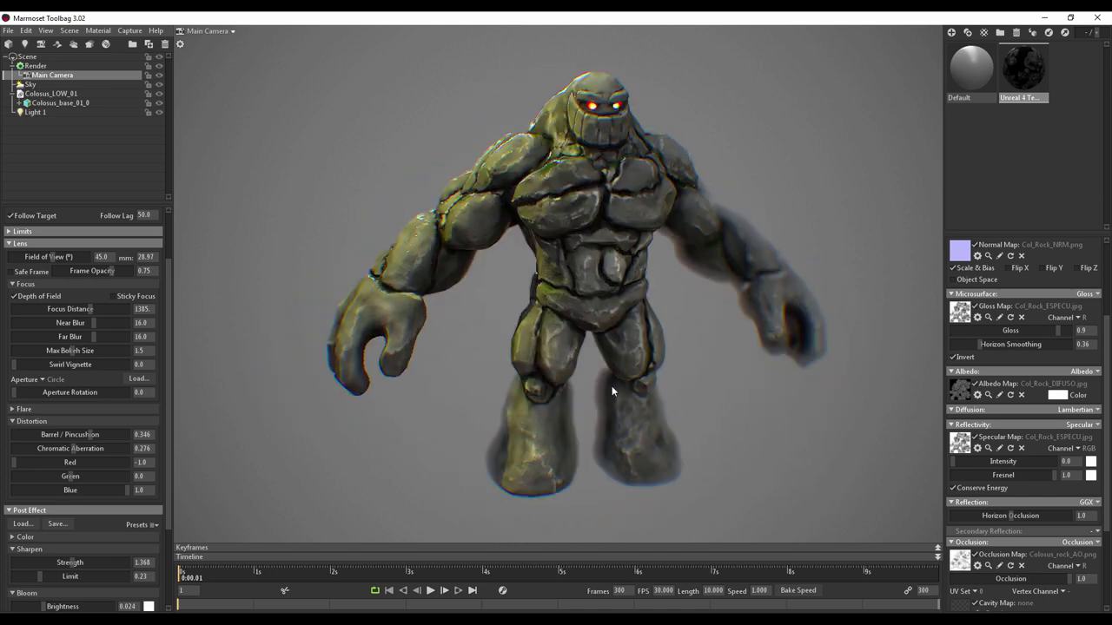